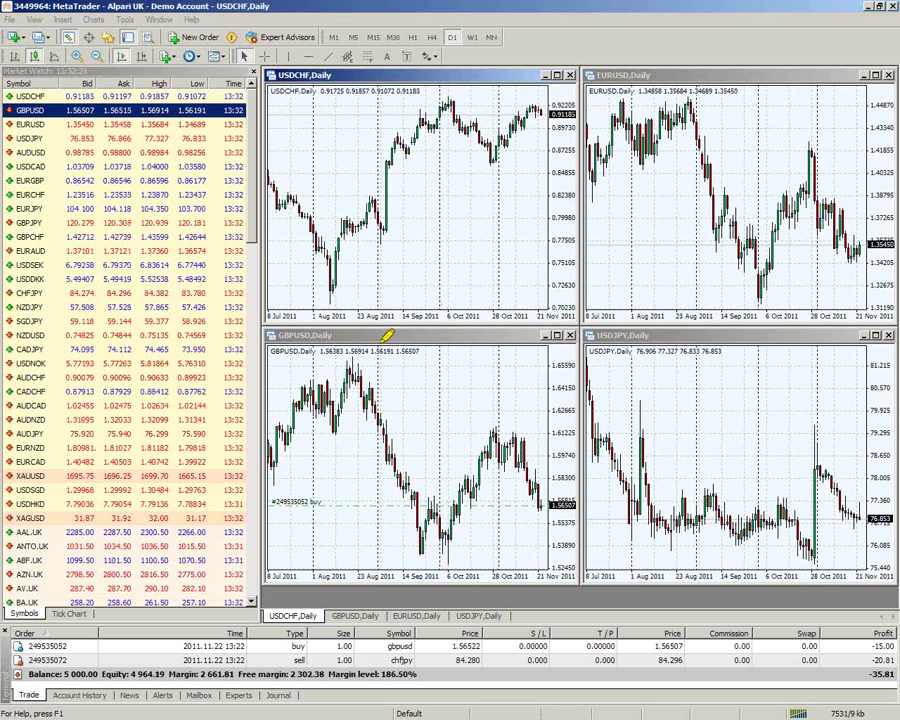
mouse_move(178, 145)
mouse_down()
mouse_move(130, 85)
mouse_move(47, 212)
mouse_move(32, 347)
mouse_move(98, 538)
mouse_move(272, 462)
mouse_move(256, 210)
mouse_move(158, 128)
mouse_move(64, 230)
mouse_move(44, 400)
mouse_move(240, 475)
mouse_up()
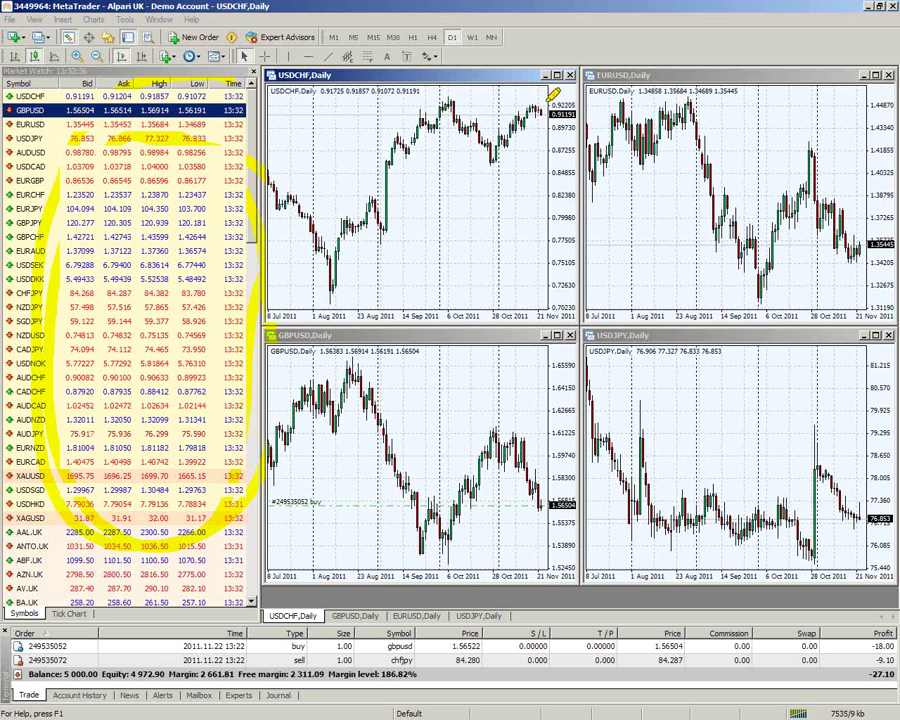
mouse_move(638, 151)
mouse_down()
mouse_move(700, 152)
mouse_move(716, 235)
mouse_up()
mouse_move(374, 400)
mouse_down()
mouse_move(445, 385)
mouse_move(418, 445)
mouse_up()
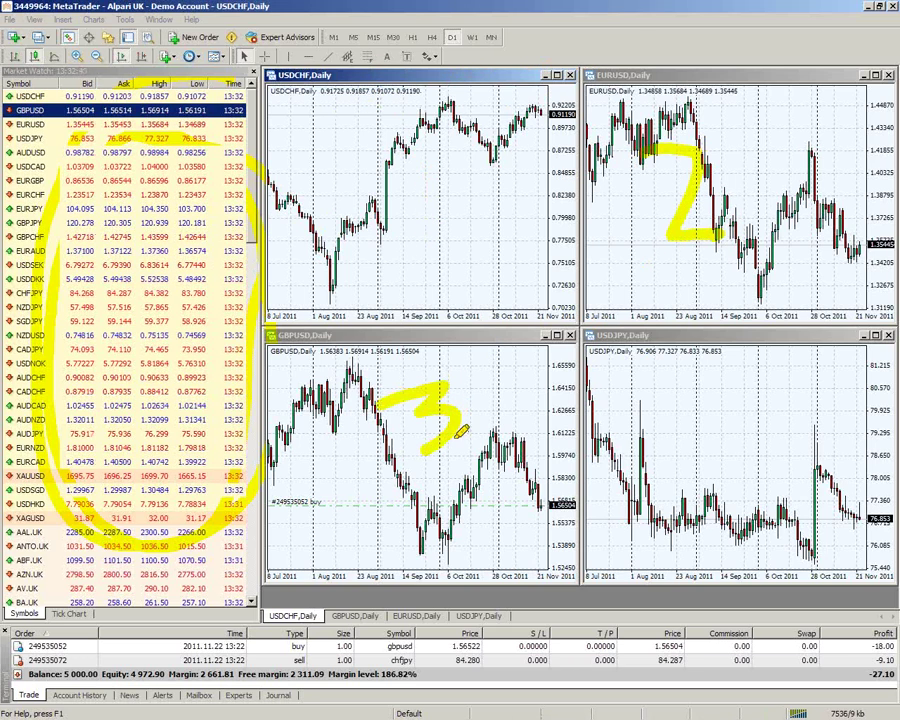
mouse_move(686, 392)
mouse_down()
mouse_move(729, 465)
mouse_move(708, 515)
mouse_up()
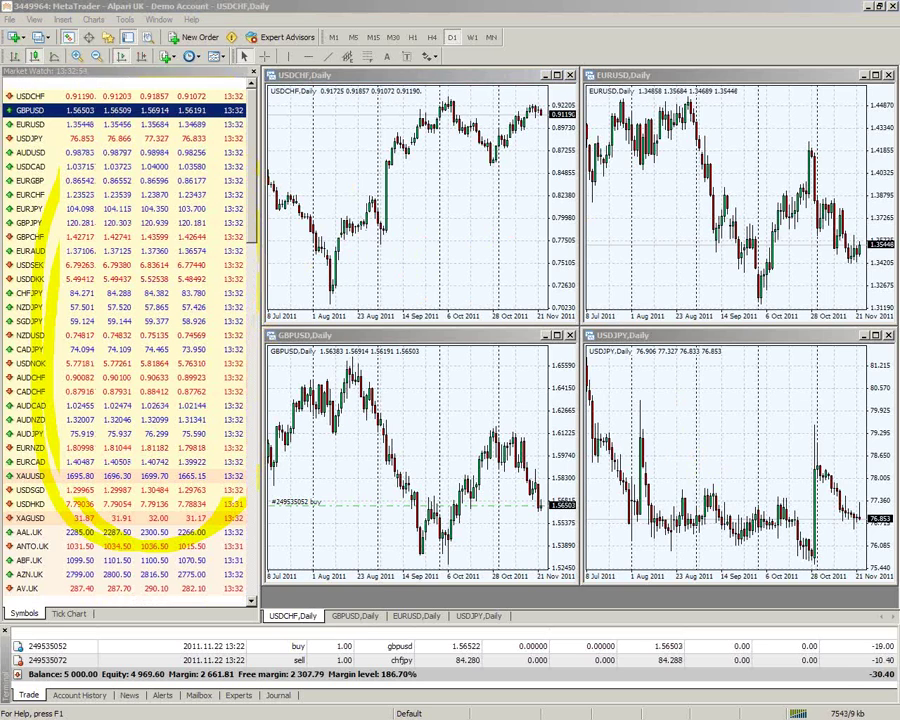
key(e)
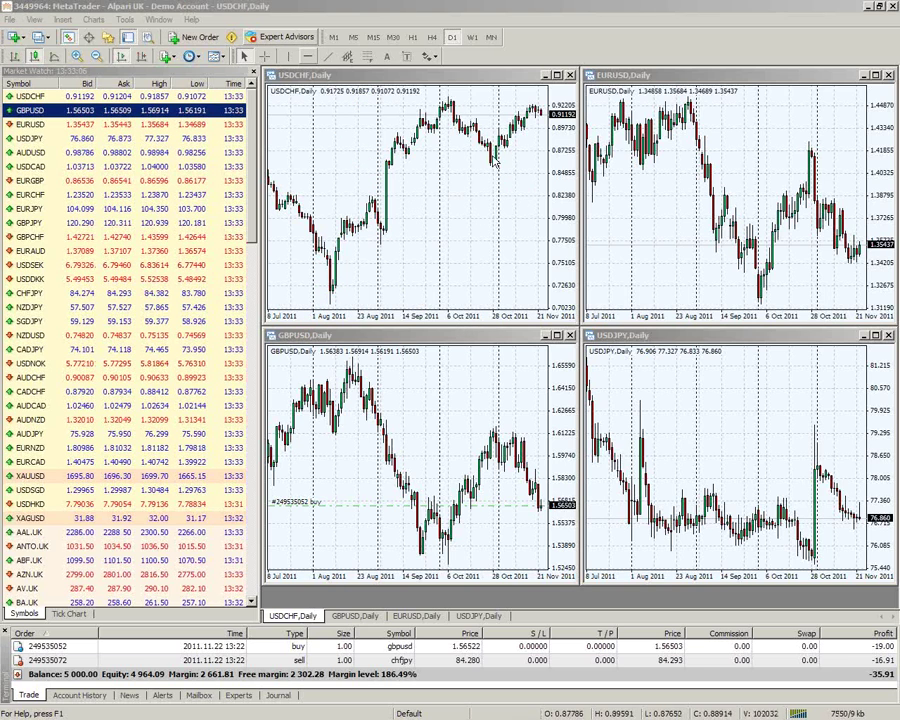
Cycle through the open chart windows to USDJPY and select NZDJPY in the Market Watch list.
click(659, 227)
key(ctrl+F6)
key(ctrl+F6)
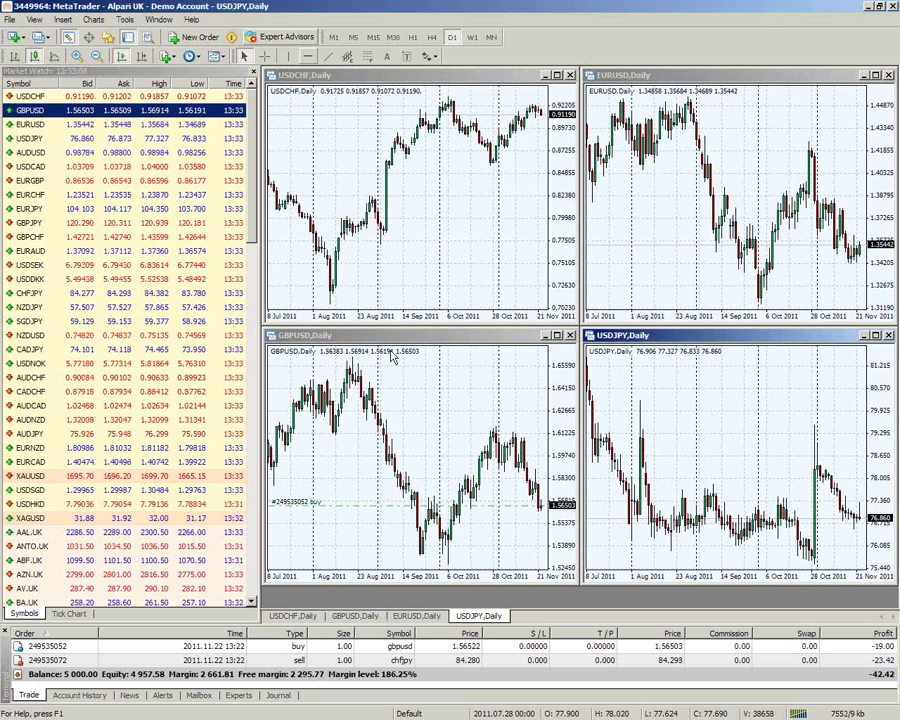
click(165, 308)
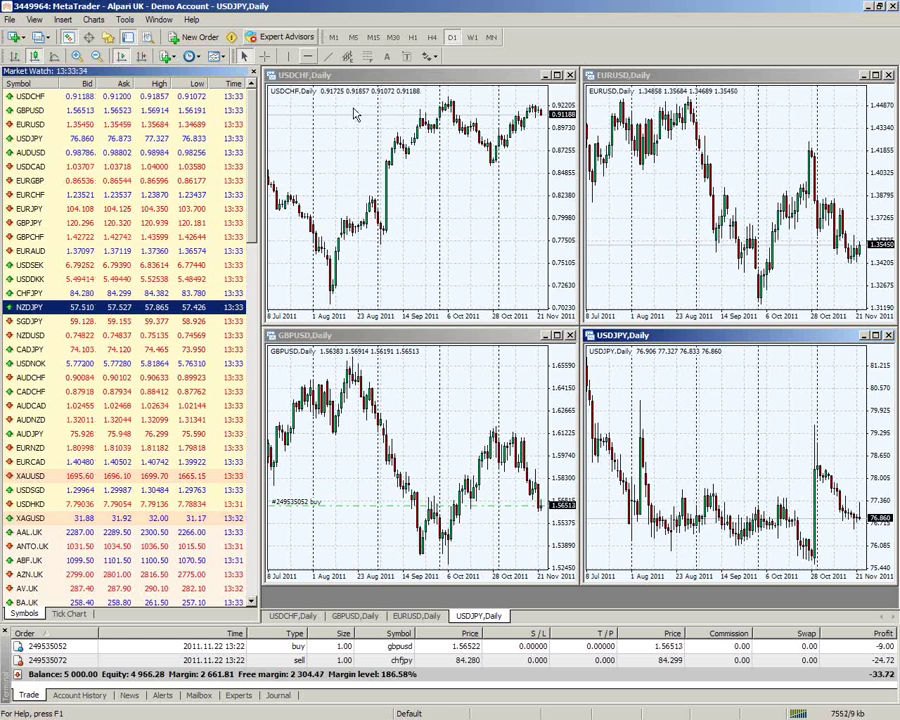
Maximize the USDCHF daily chart and hide the Market Watch list so the chart fills the full width.
double_click(363, 77)
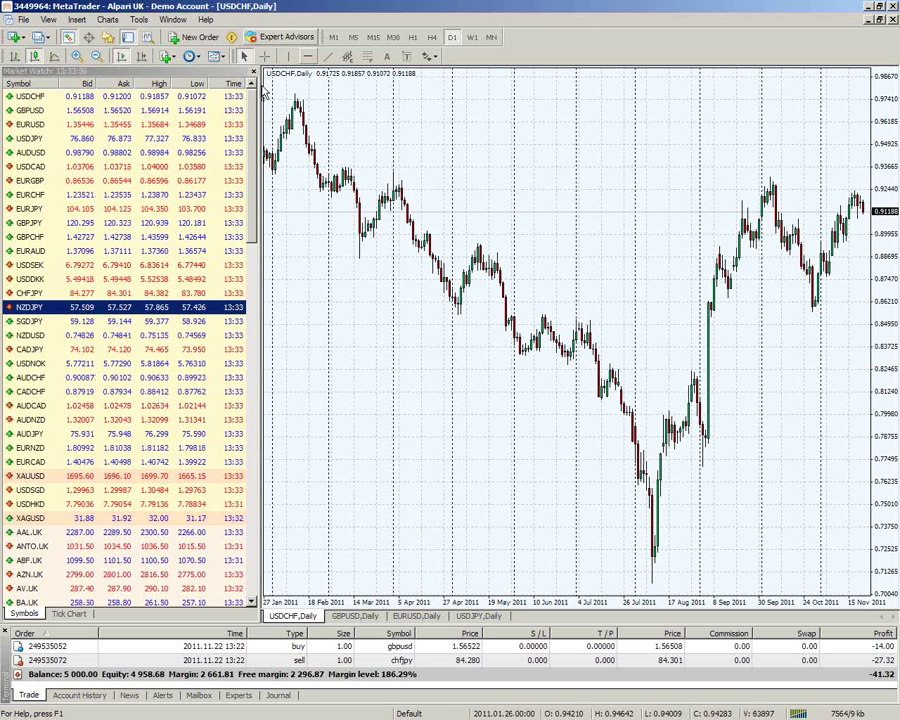
drag(262, 90, 150, 85)
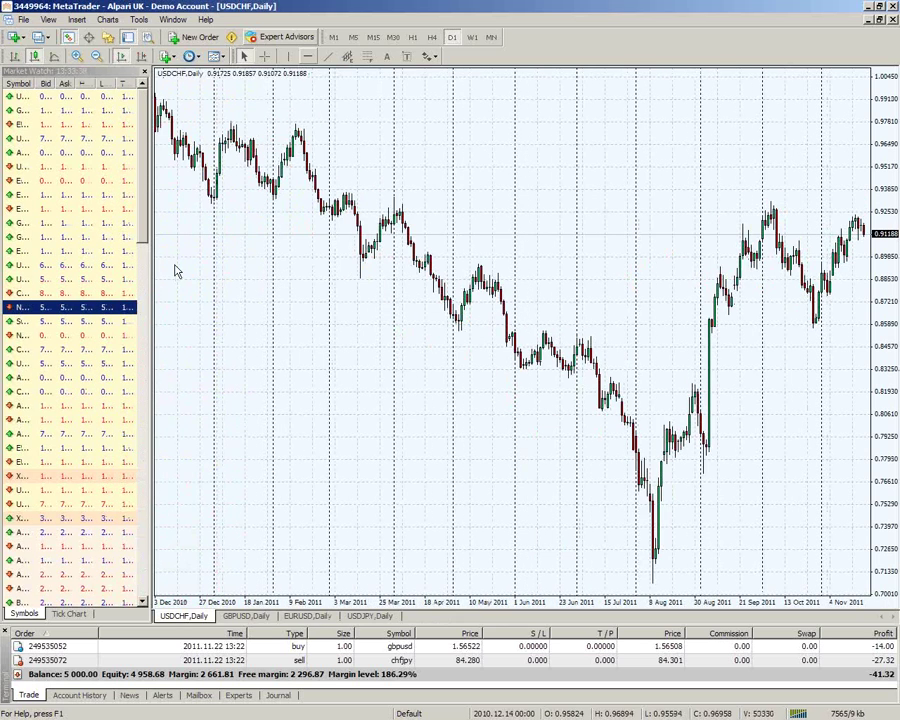
click(92, 37)
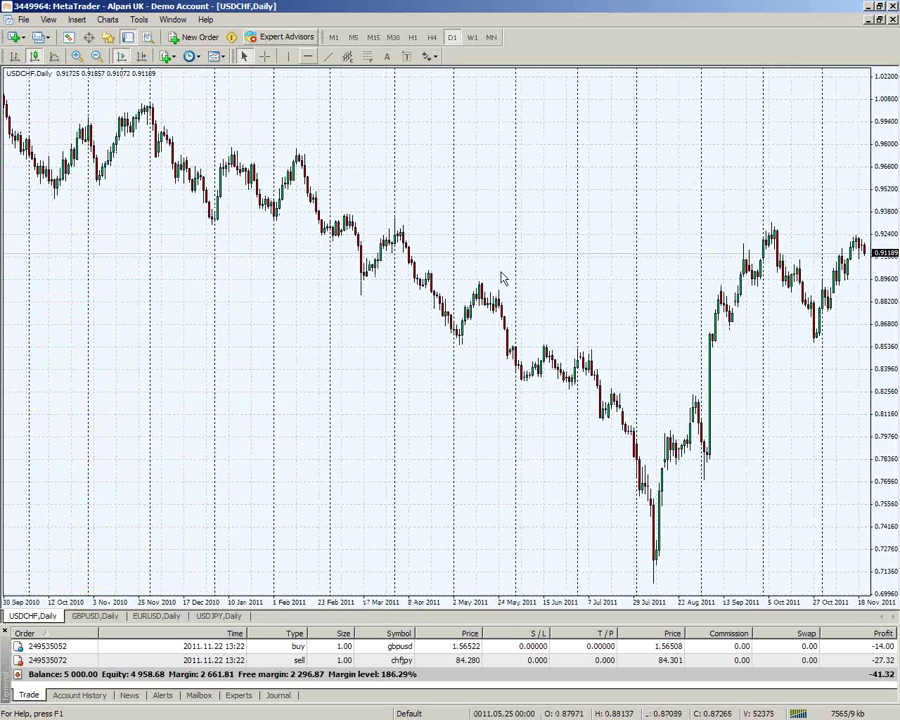
Check the properties of the red trendline in the 2009–2010 part of the USDCHF chart and return to the latest prices.
scroll(343, 220, down, 15)
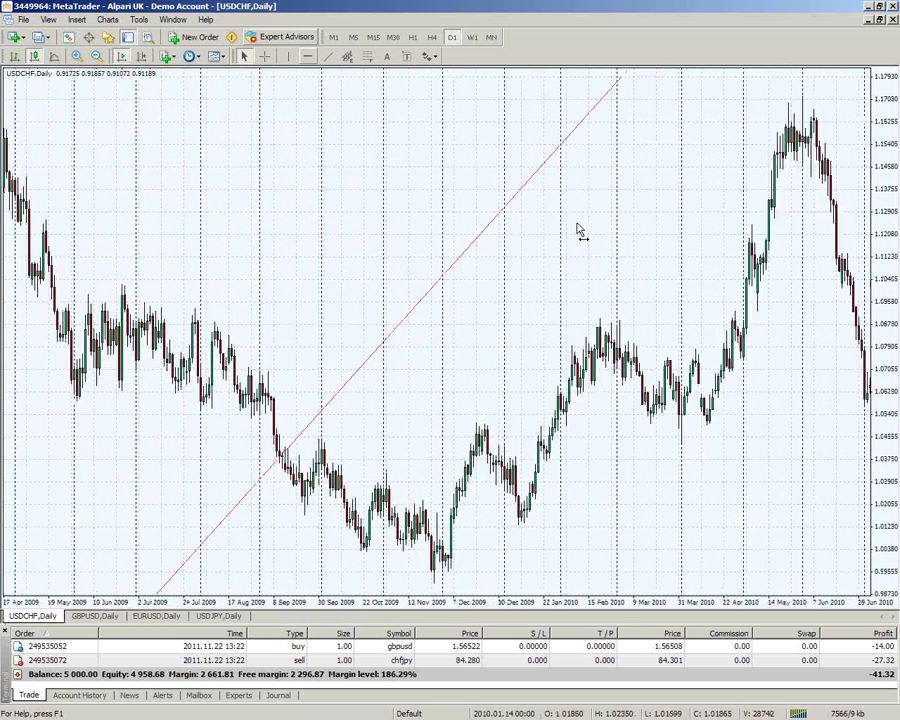
right_click(298, 148)
click(283, 157)
double_click(283, 158)
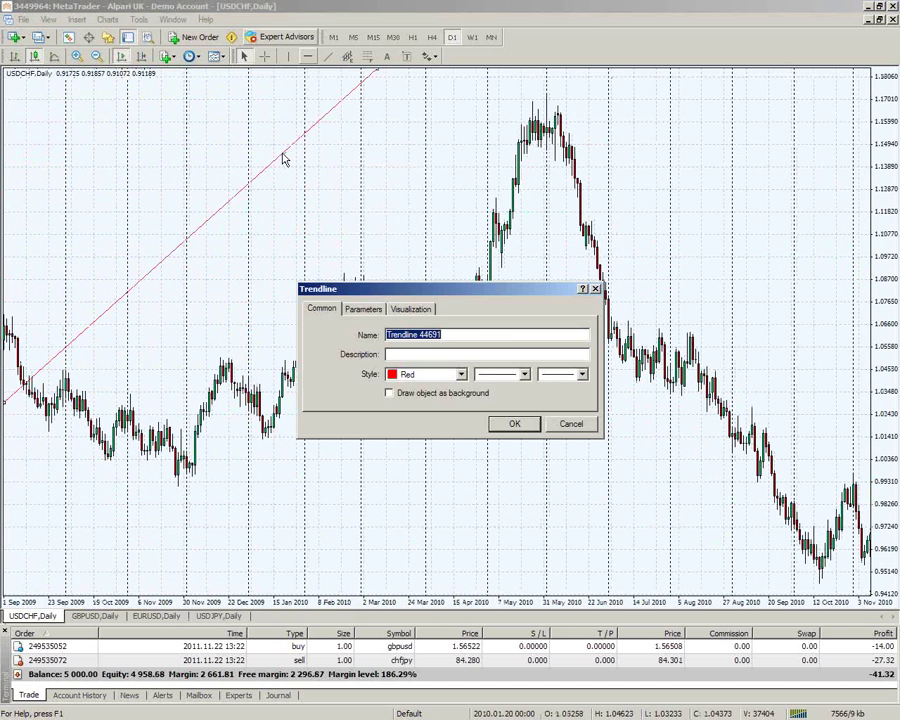
key(Return)
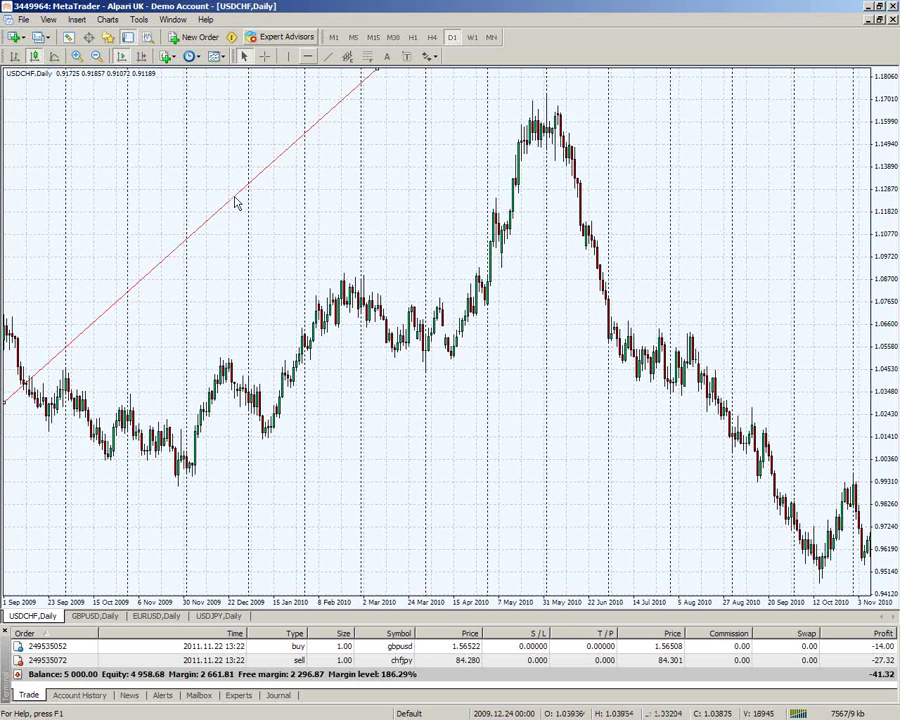
scroll(397, 264, up, 15)
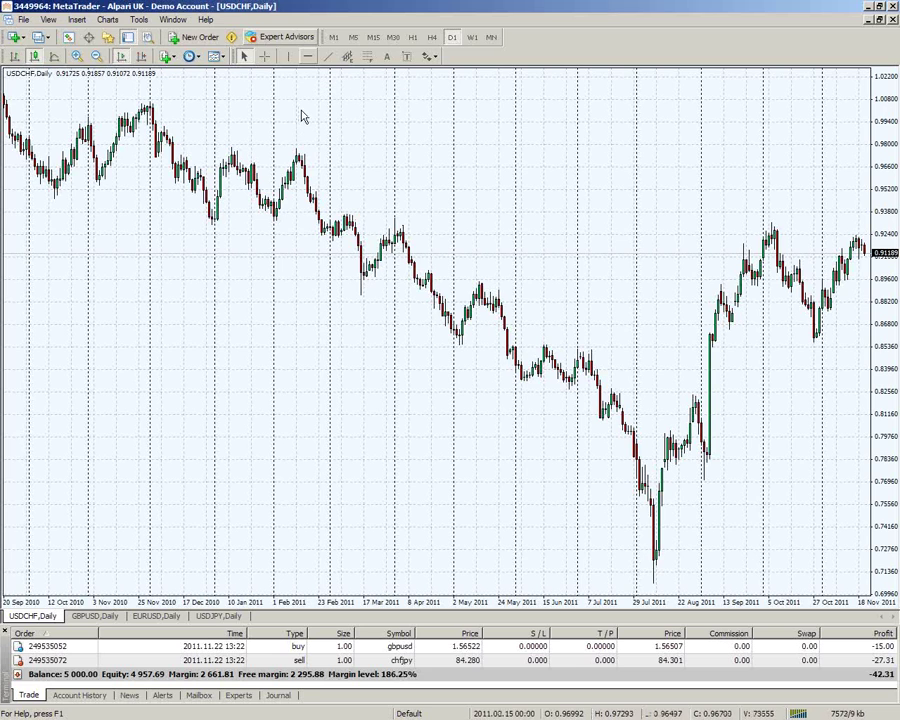
Add a dark blue Relative Strength Index with period 50 applied to the median price, and reduce the height of its pane.
click(215, 57)
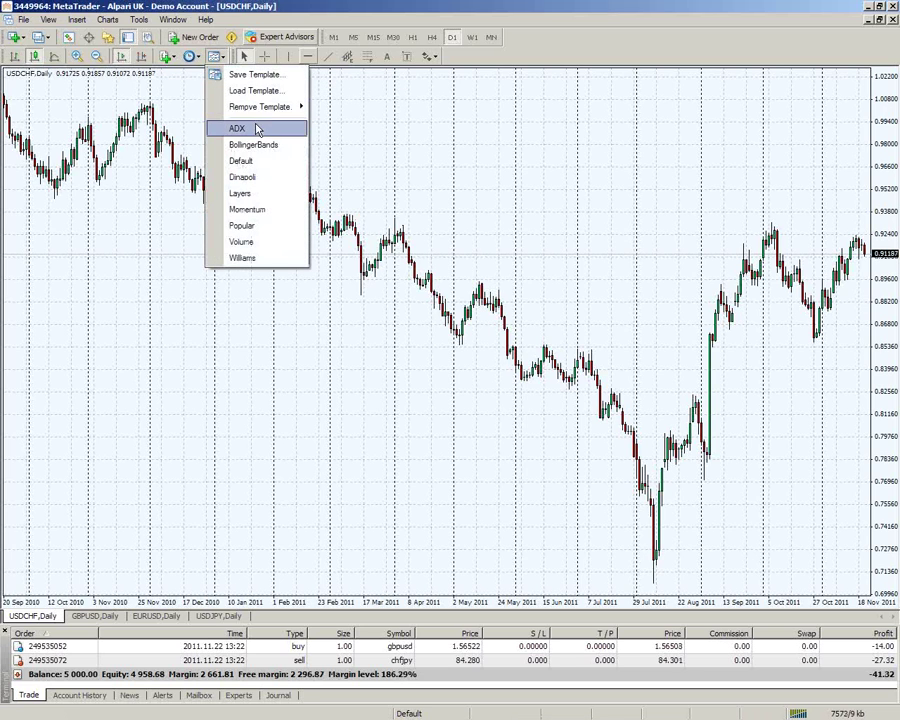
click(170, 62)
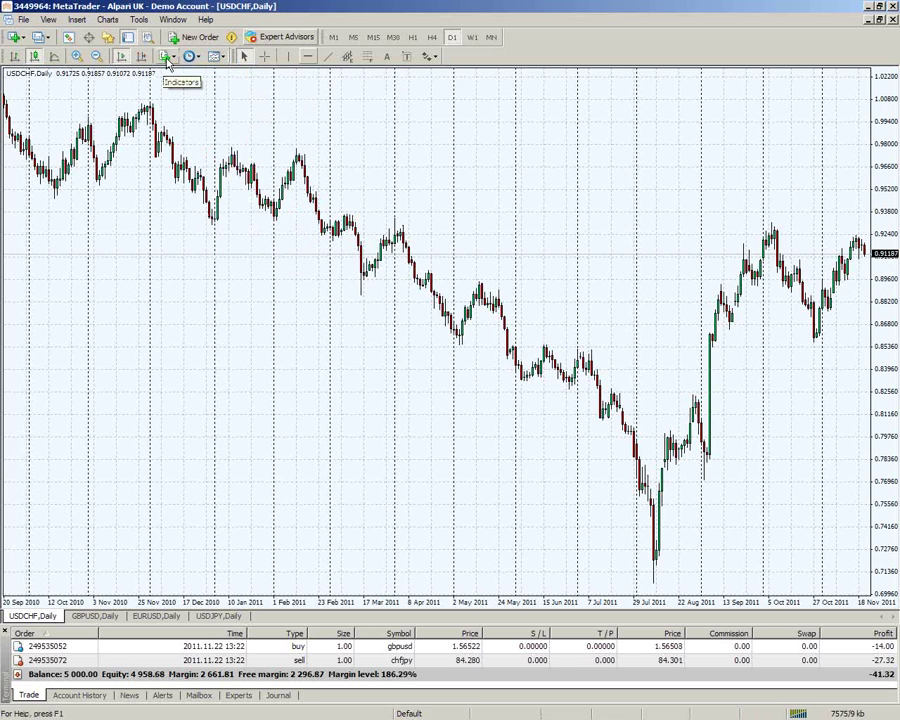
click(170, 60)
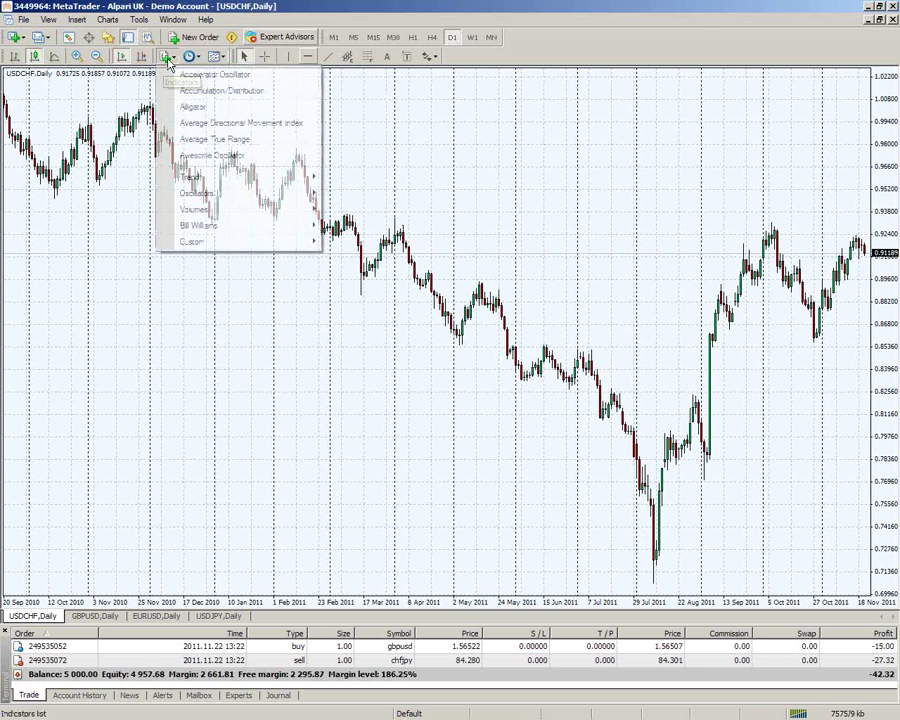
mouse_move(220, 182)
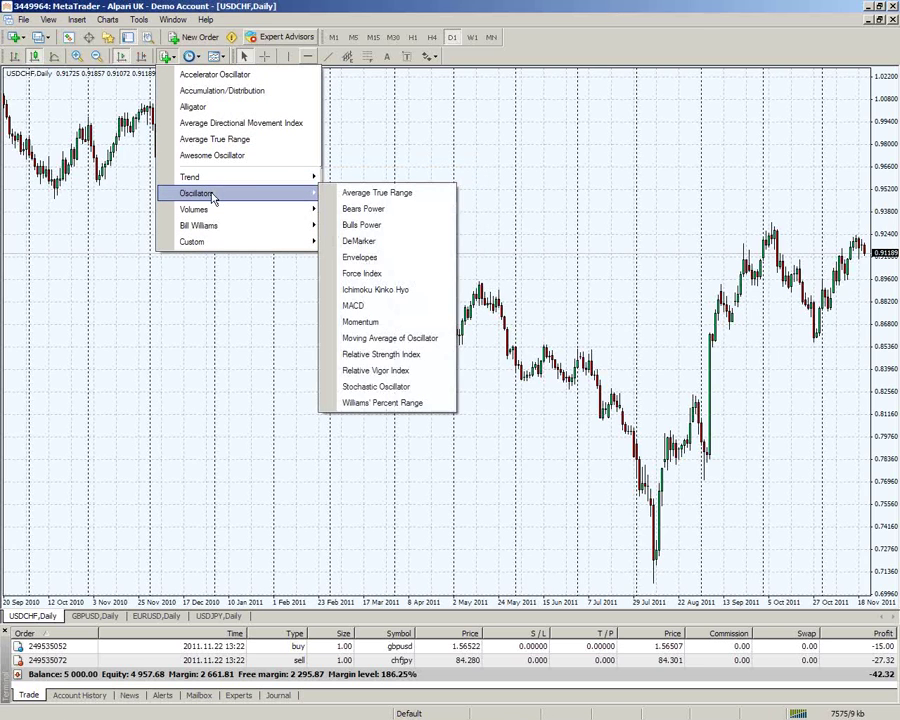
mouse_move(204, 243)
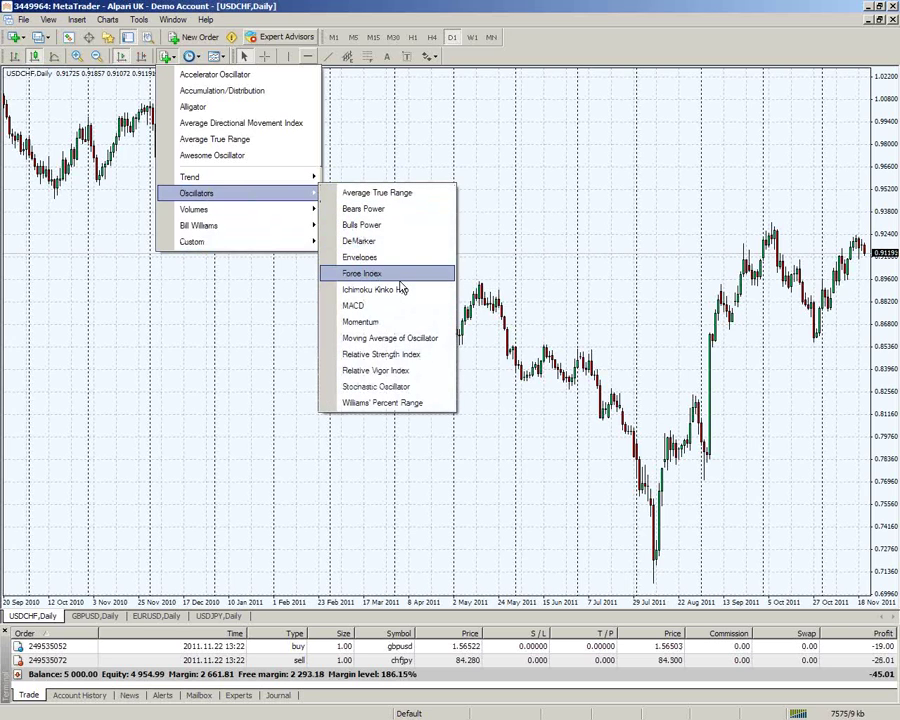
click(417, 356)
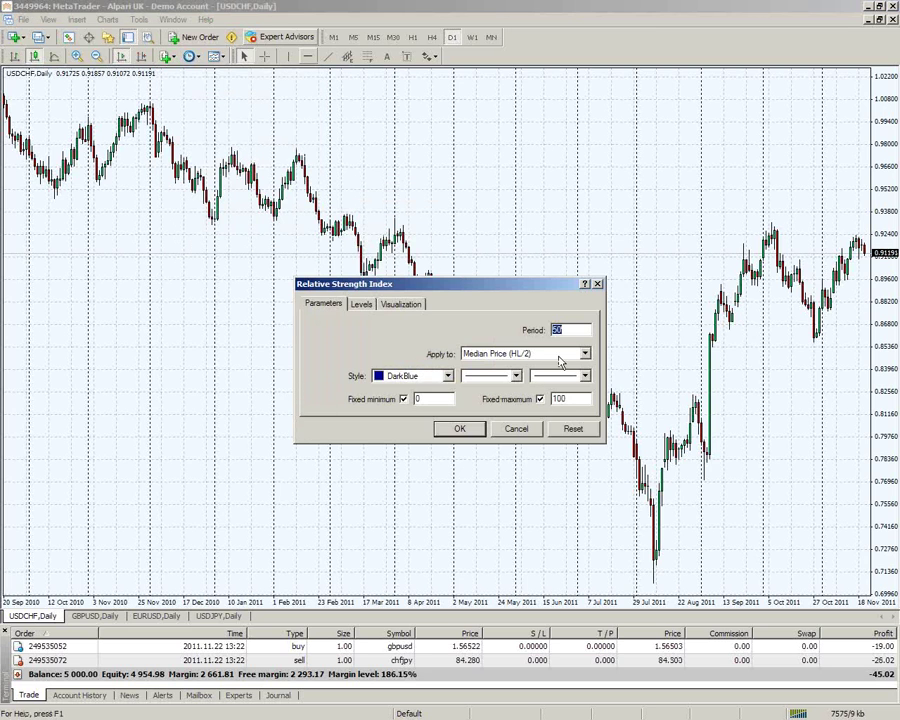
key(Tab)
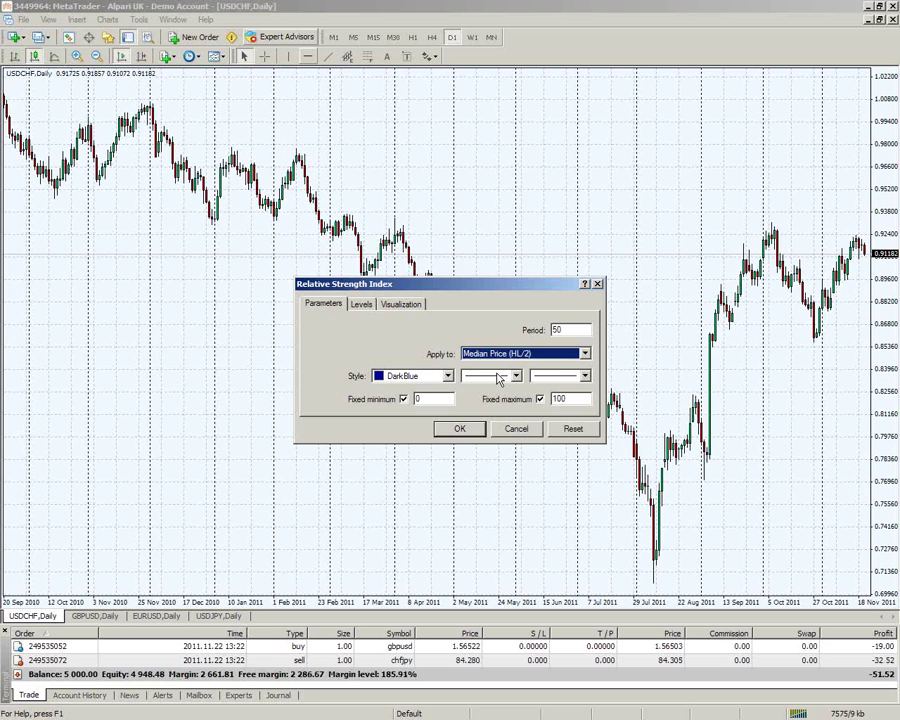
click(467, 428)
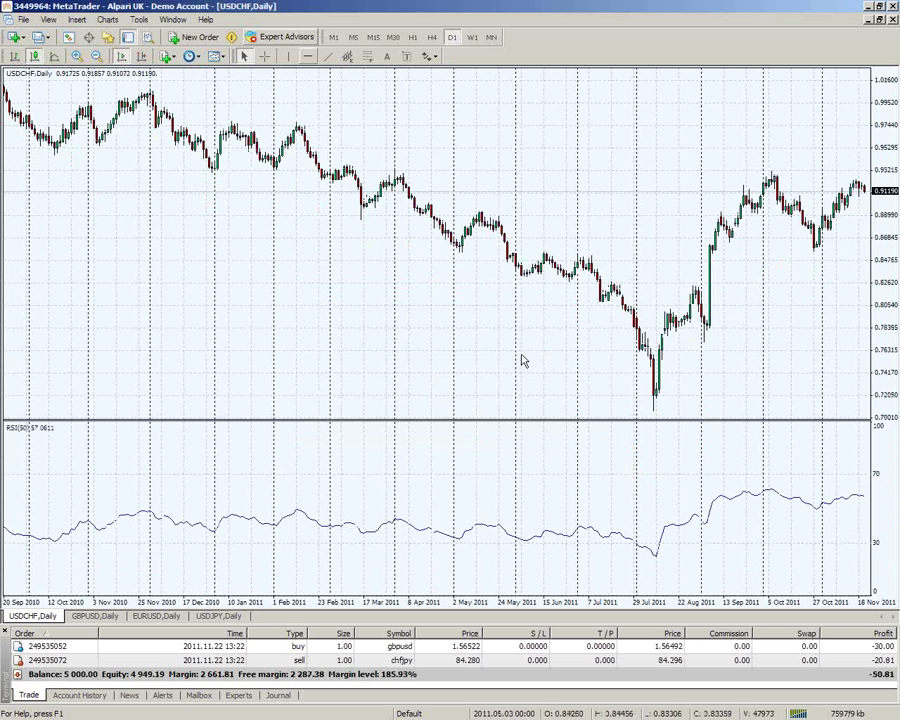
drag(609, 418, 599, 508)
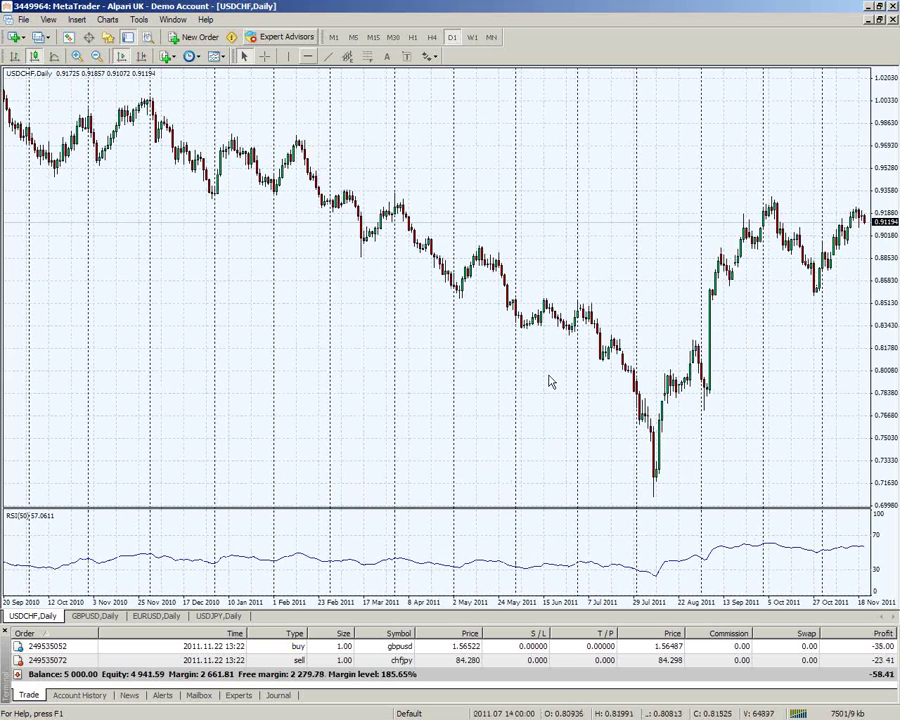
Add a blue simple Moving Average applied to the close price on the USDCHF chart.
click(214, 57)
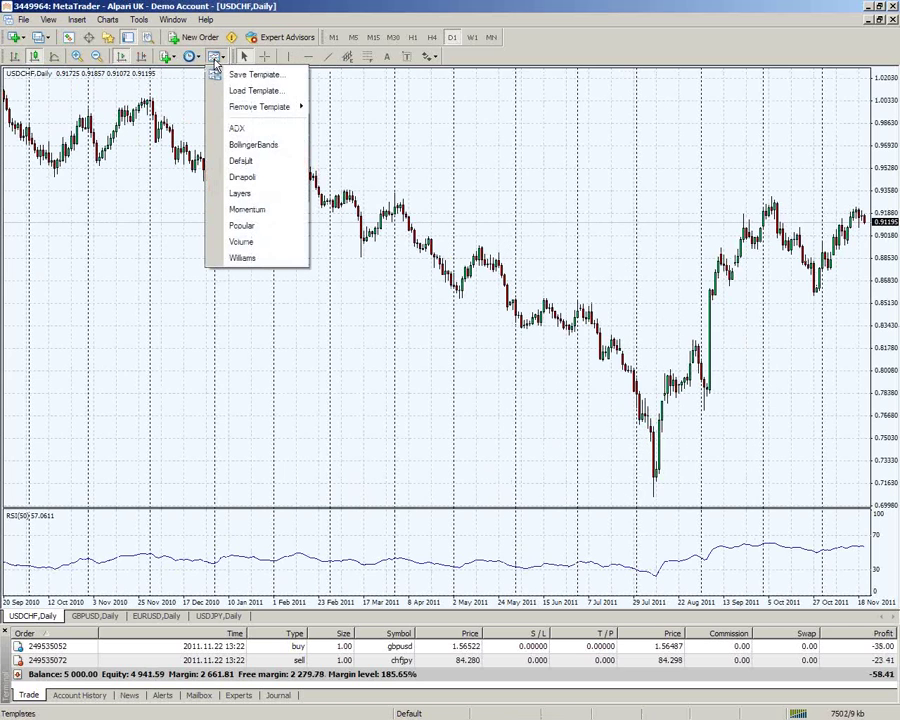
click(167, 58)
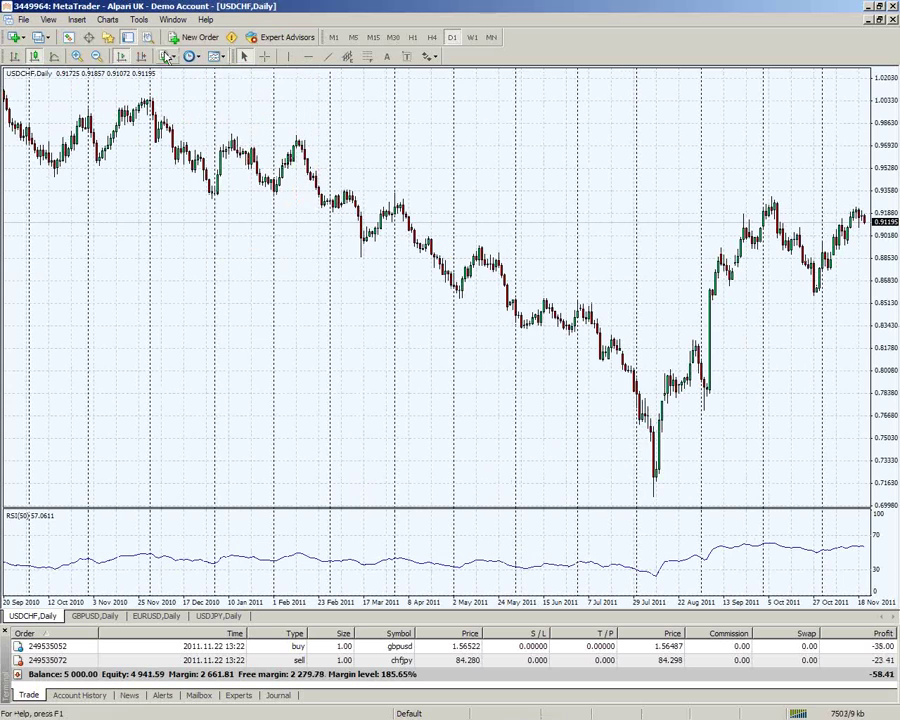
click(167, 57)
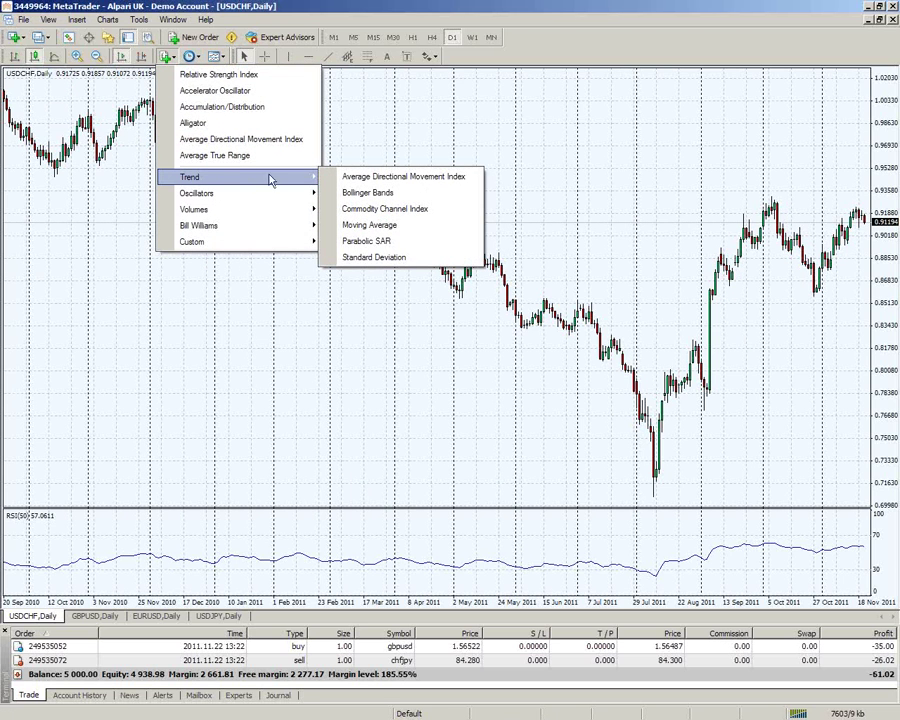
click(400, 226)
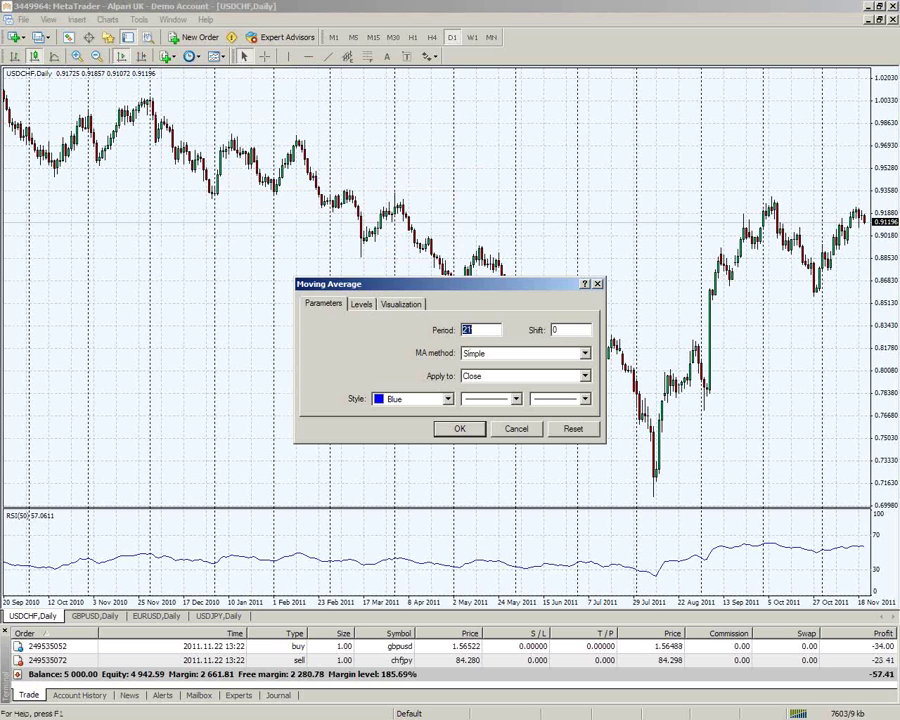
click(461, 430)
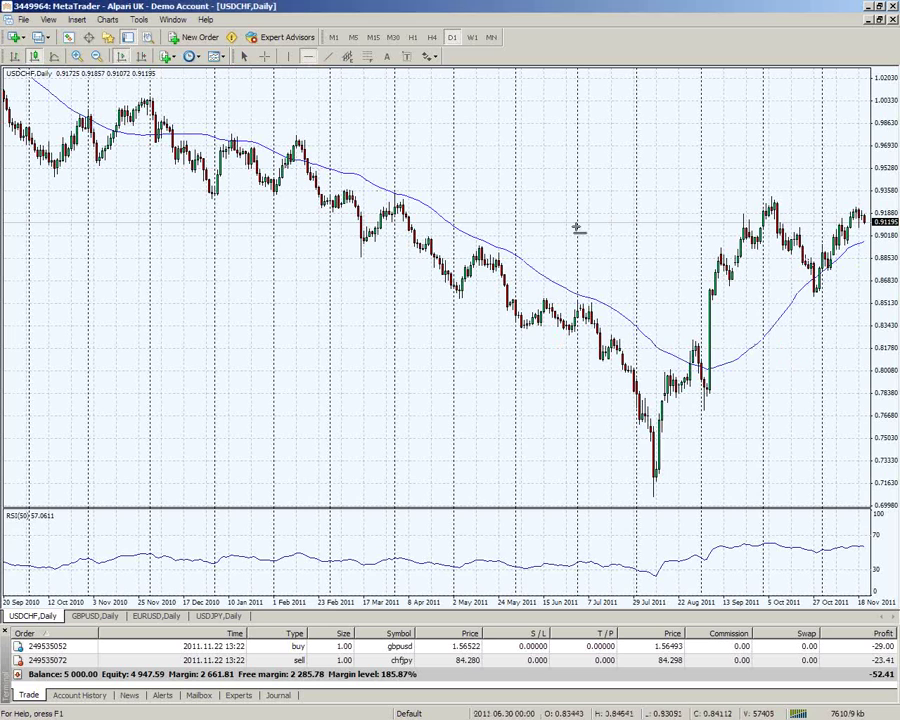
Place horizontal lines at the August 2011 low, about 0.7051, and at the October 2011 high, about 0.9314.
click(682, 499)
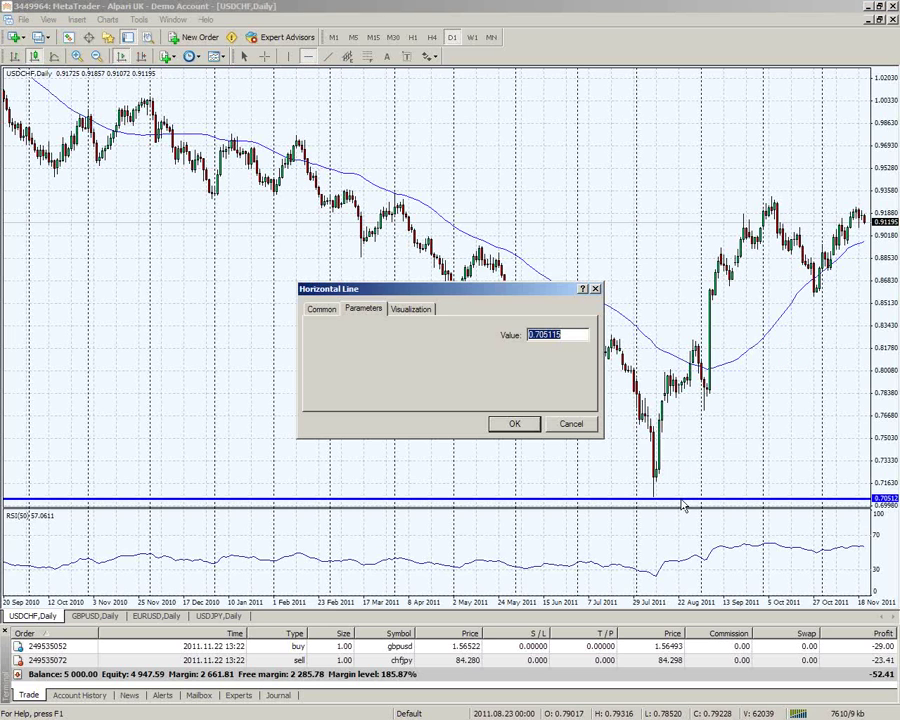
click(516, 425)
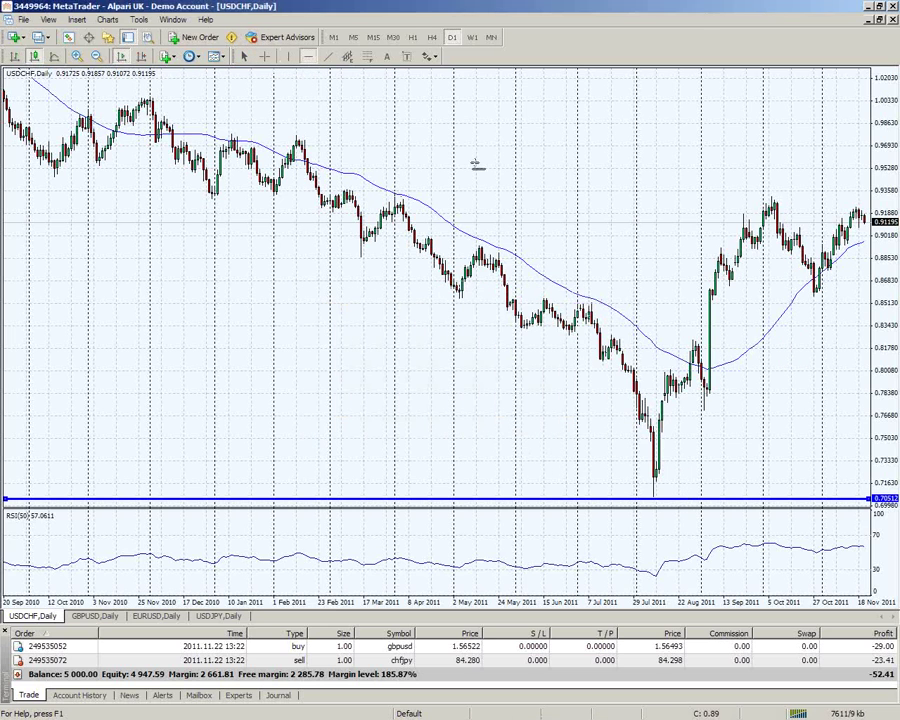
click(712, 197)
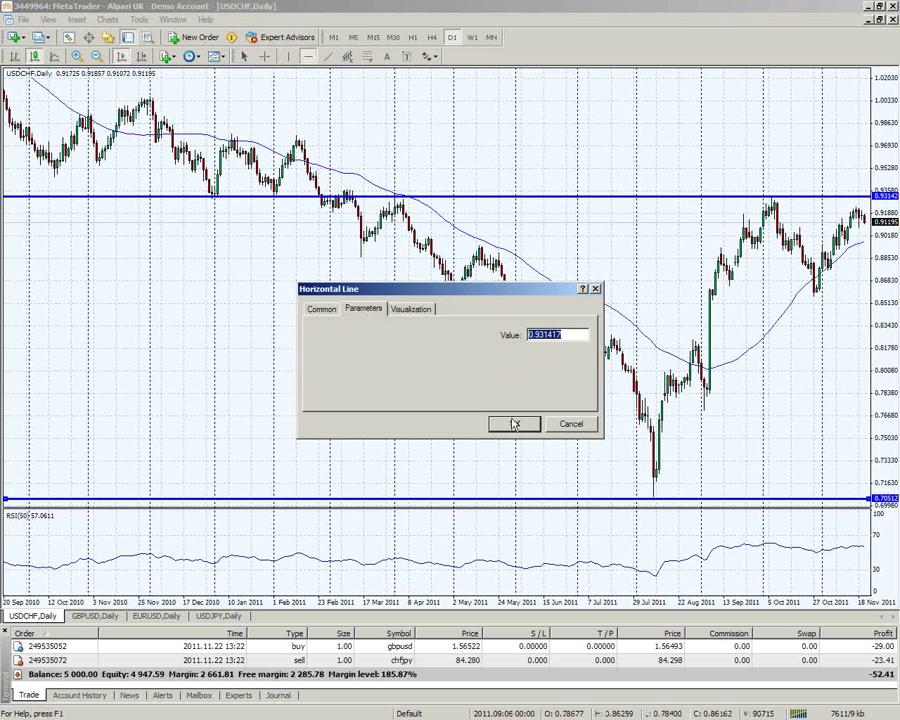
click(513, 424)
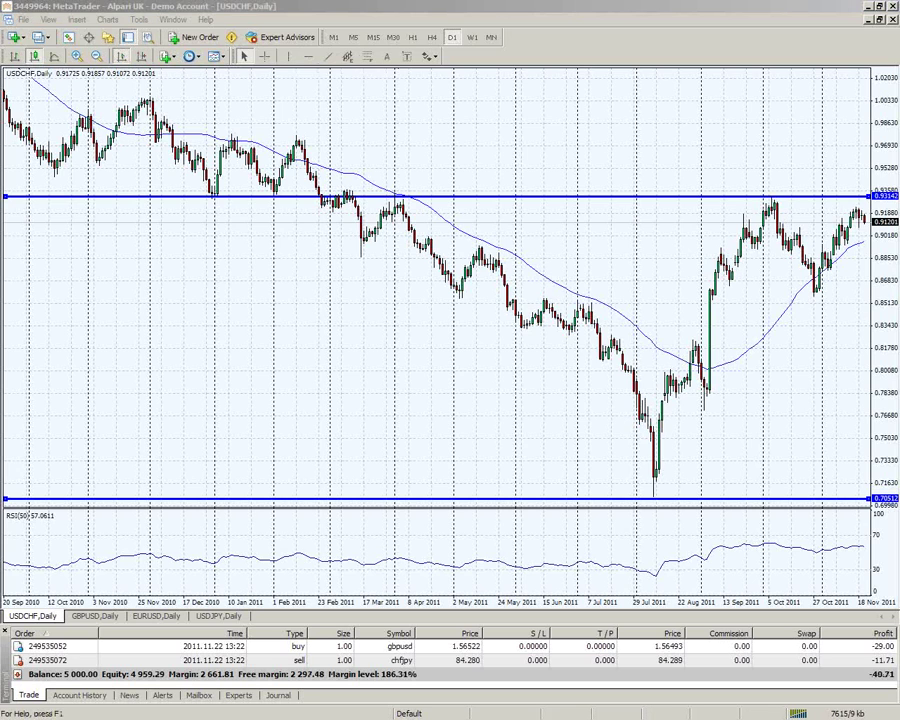
mouse_move(452, 37)
mouse_down()
mouse_move(253, 38)
mouse_move(490, 38)
mouse_up()
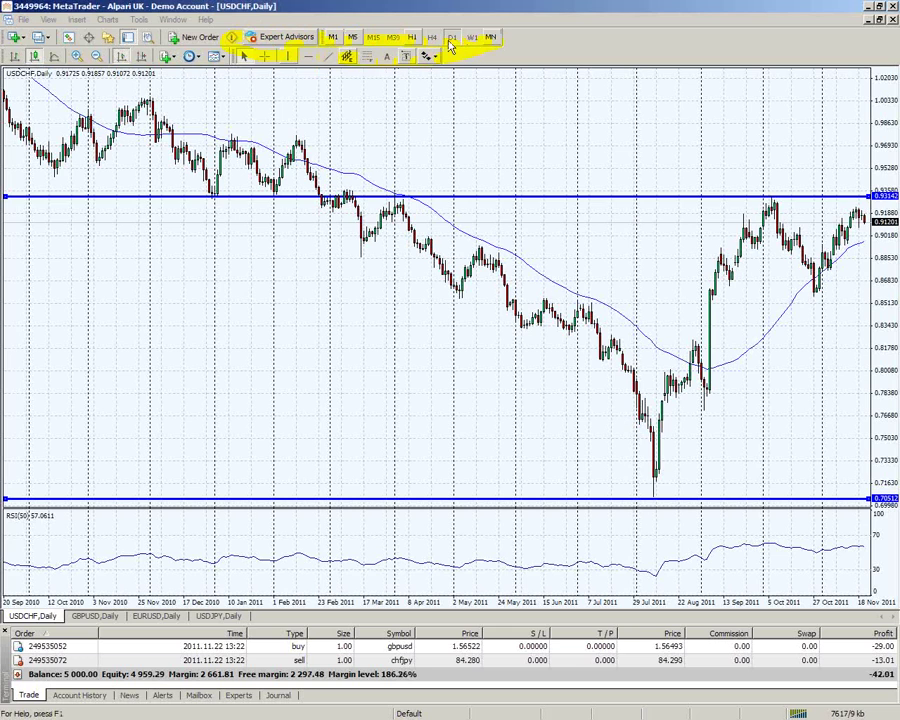
mouse_move(224, 28)
mouse_down()
mouse_move(334, 37)
mouse_move(170, 24)
mouse_up()
mouse_move(16, 28)
mouse_down()
mouse_move(40, 40)
mouse_move(248, 34)
mouse_move(514, 45)
mouse_up()
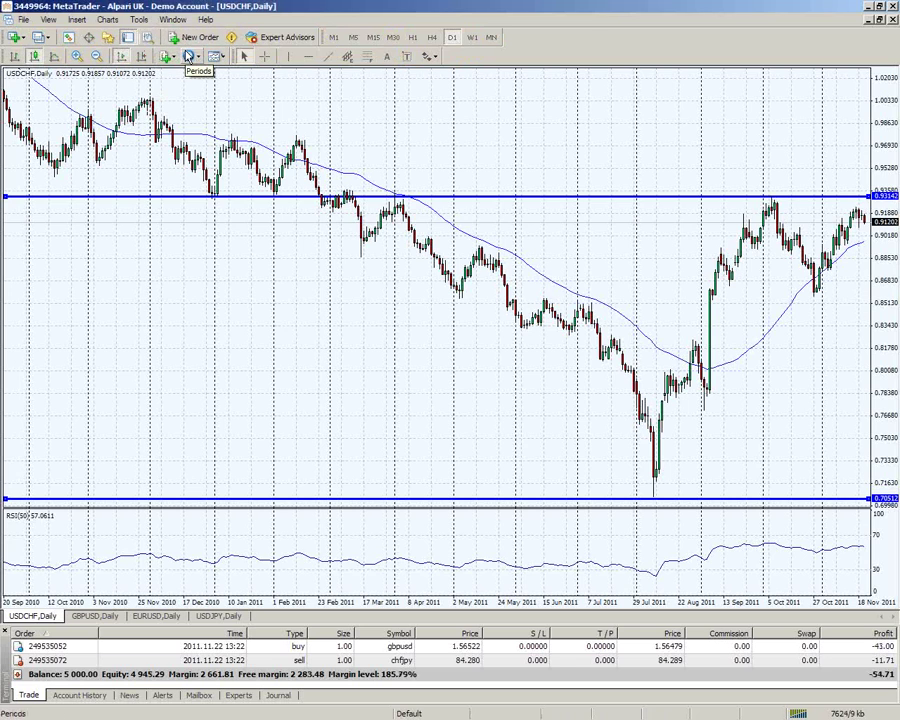
Show the USDCHF prices as bars and as candlesticks, ending with the line chart display.
click(16, 57)
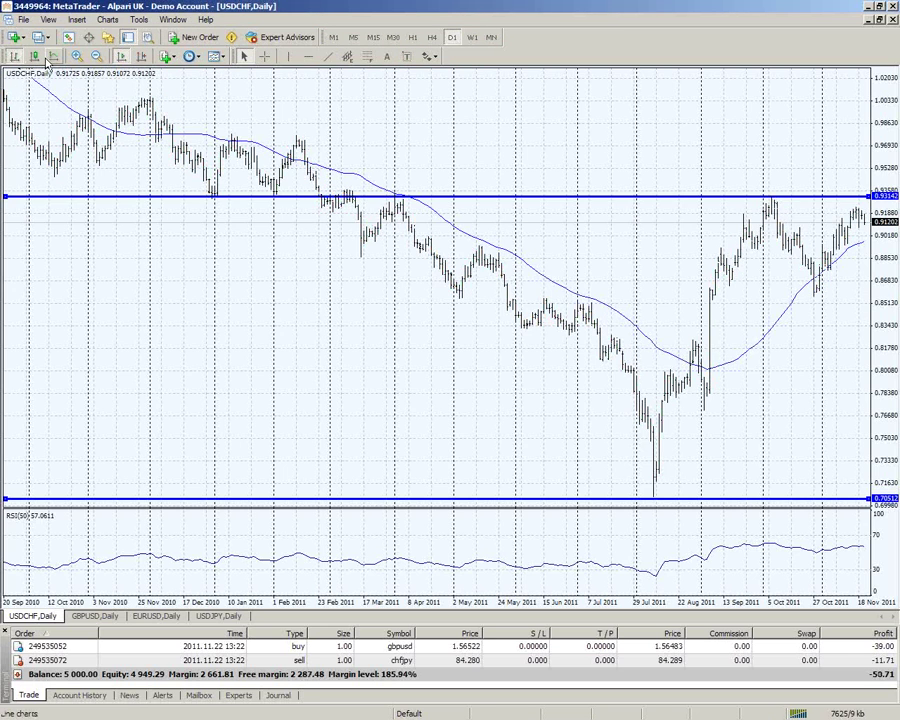
click(37, 58)
click(54, 57)
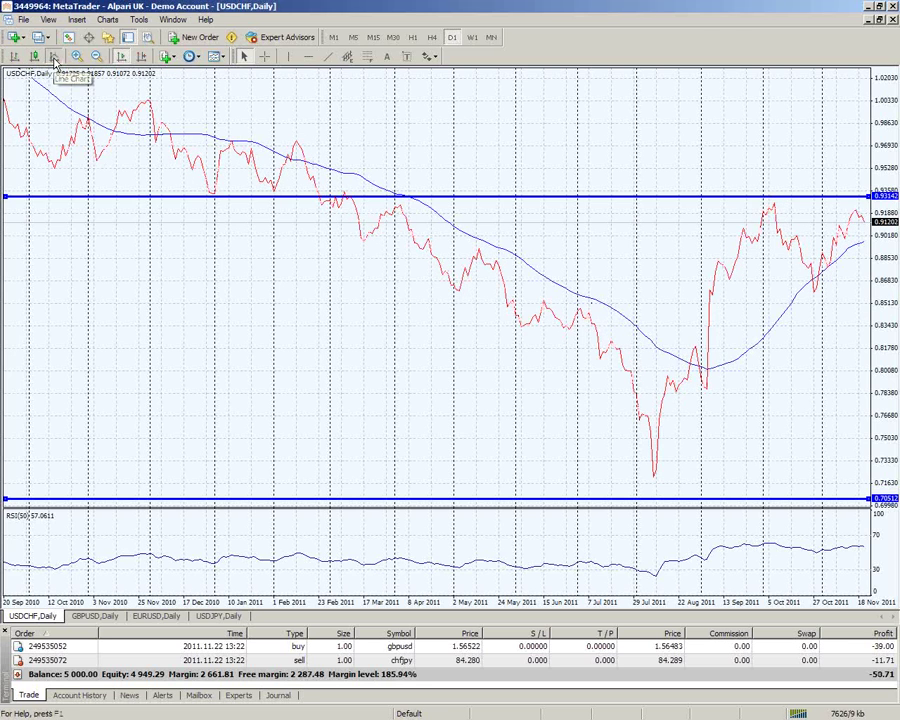
Display the USDCHF prices as candlesticks and try zooming the chart out and back in.
click(36, 57)
click(76, 57)
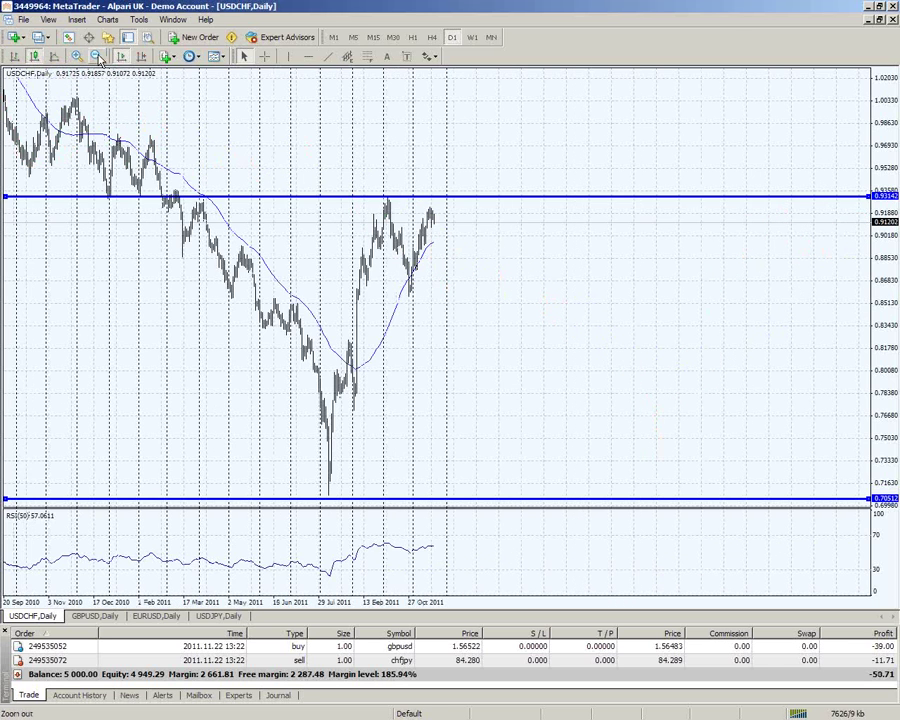
click(76, 57)
click(76, 57)
click(76, 57)
click(95, 57)
click(95, 57)
click(76, 57)
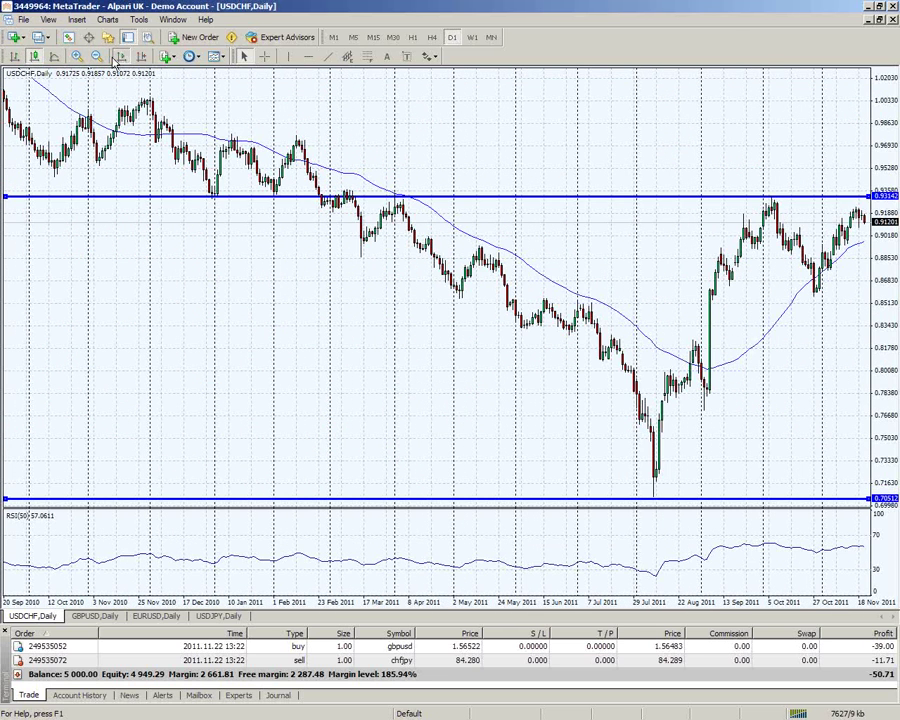
Examine the available indicators and the chart periods offered for the USDCHF chart, keeping the daily period.
click(167, 57)
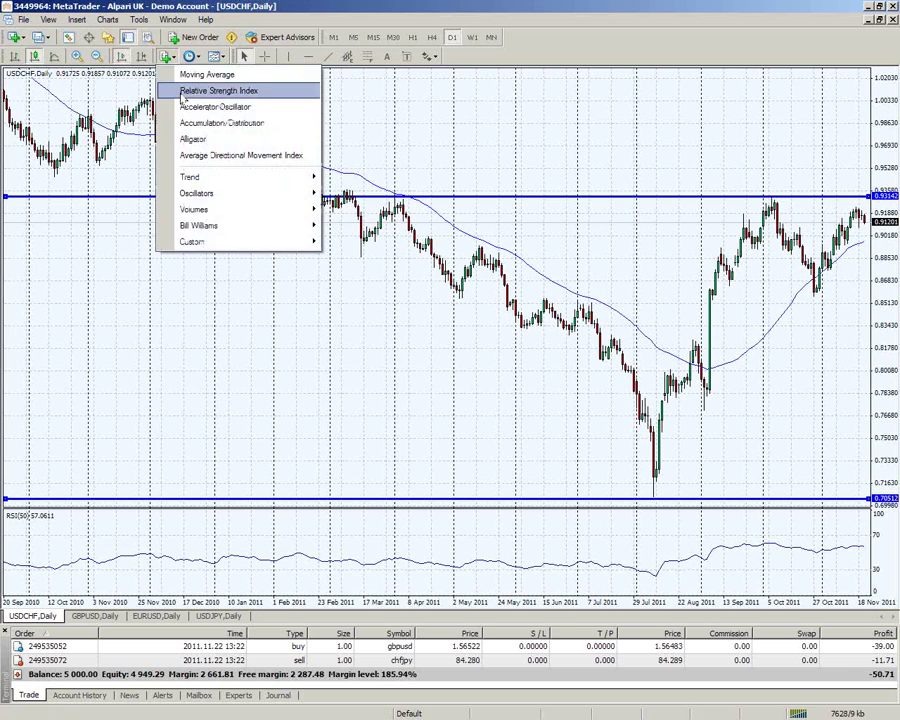
click(172, 58)
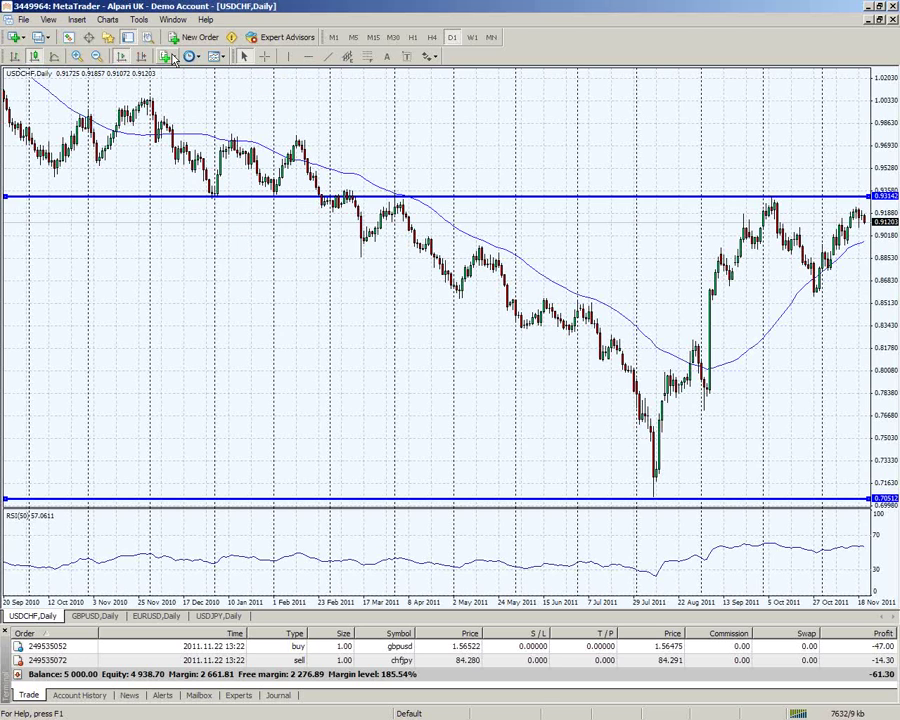
click(191, 56)
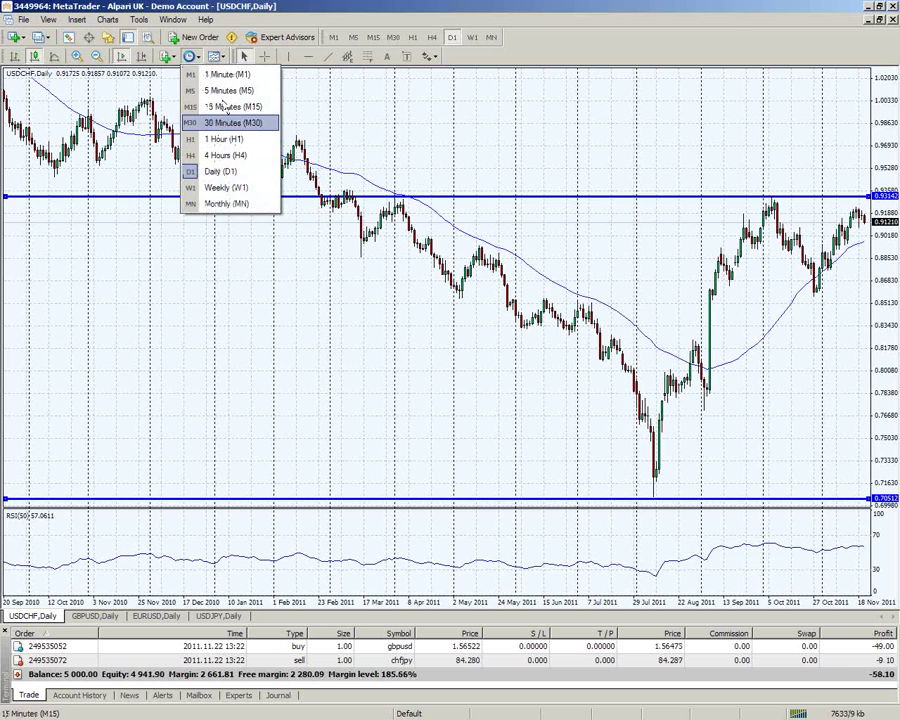
click(191, 57)
click(191, 57)
click(190, 57)
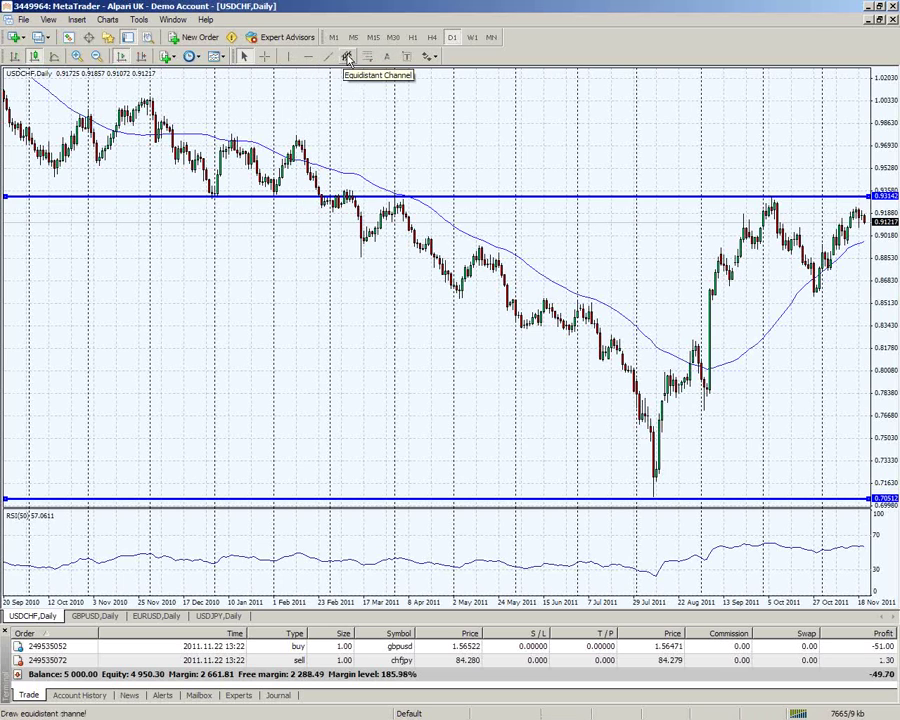
Place a text label named ALpar in the empty area below the February 2011 prices on the USDCHF chart.
click(410, 58)
click(294, 320)
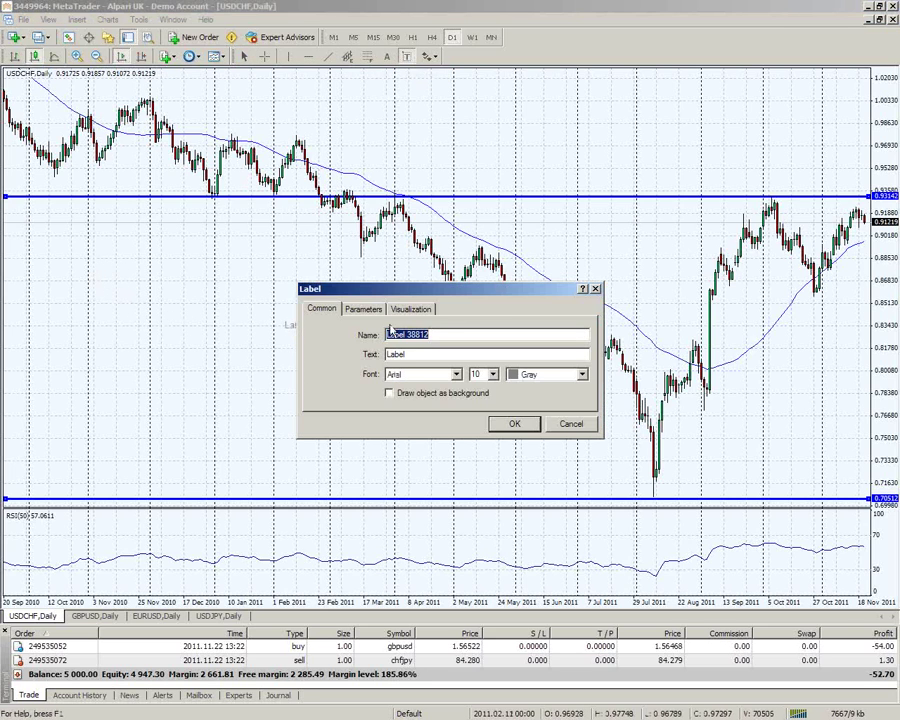
text(ALpar)
key(Return)
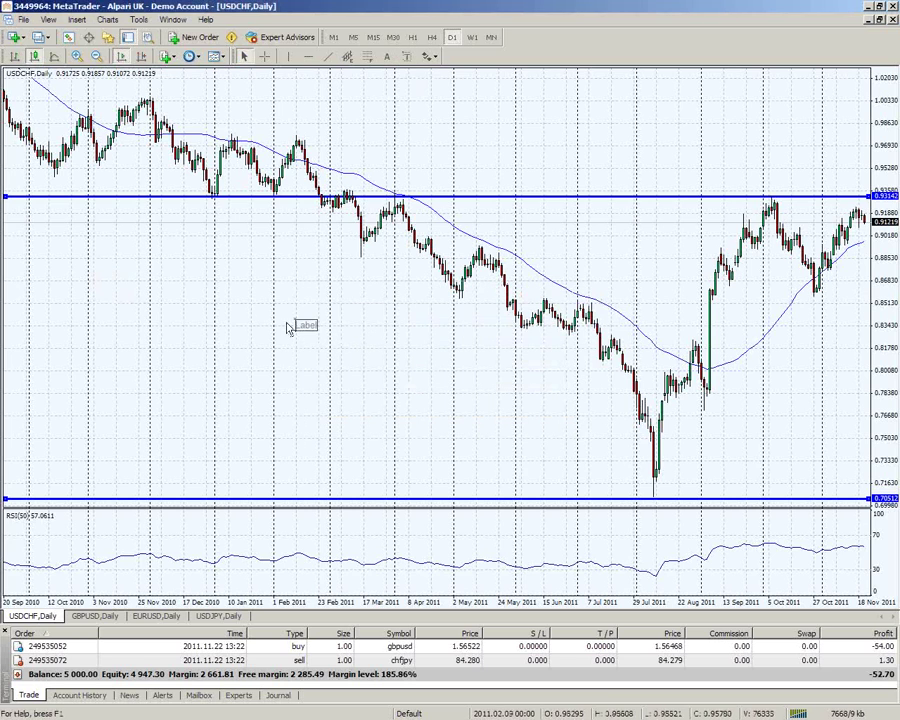
Rename the text label as Label, set its text to BUY, and move it just below the most recent November 2011 candles.
right_click(537, 248)
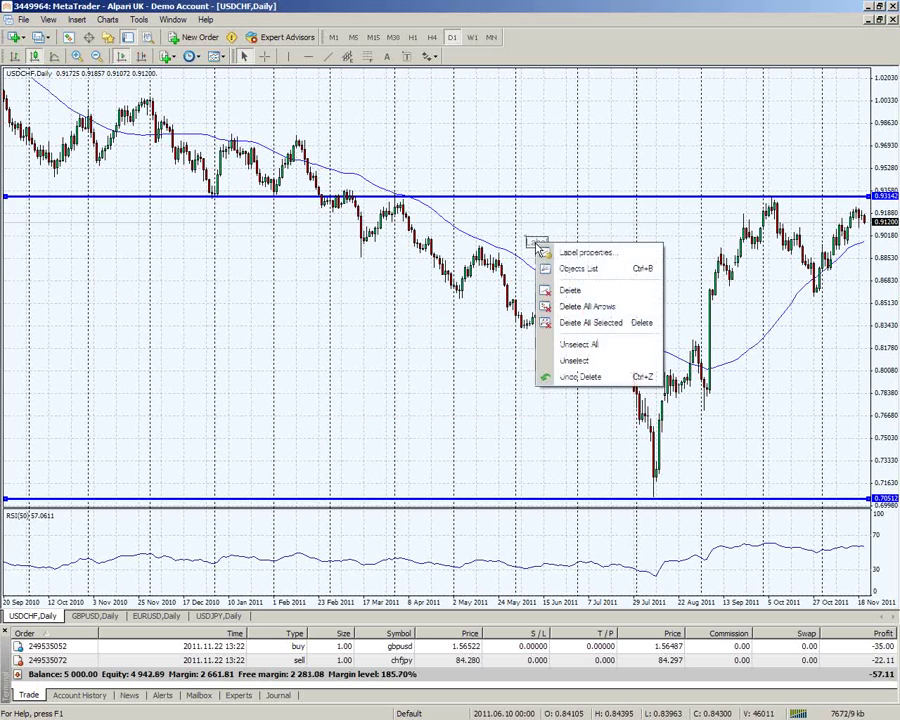
click(546, 305)
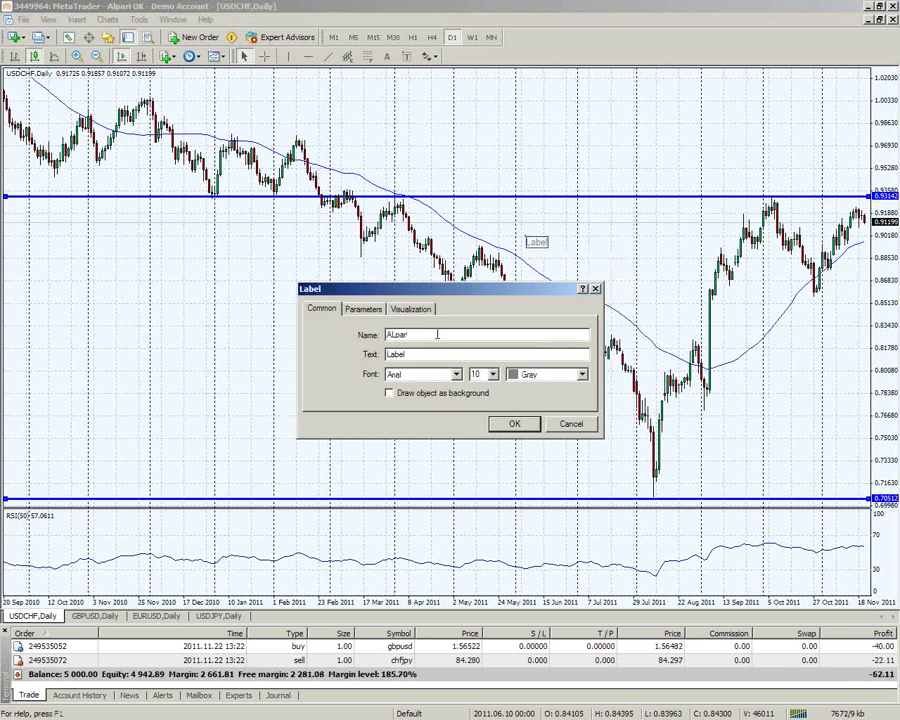
text(Label)
key(Tab)
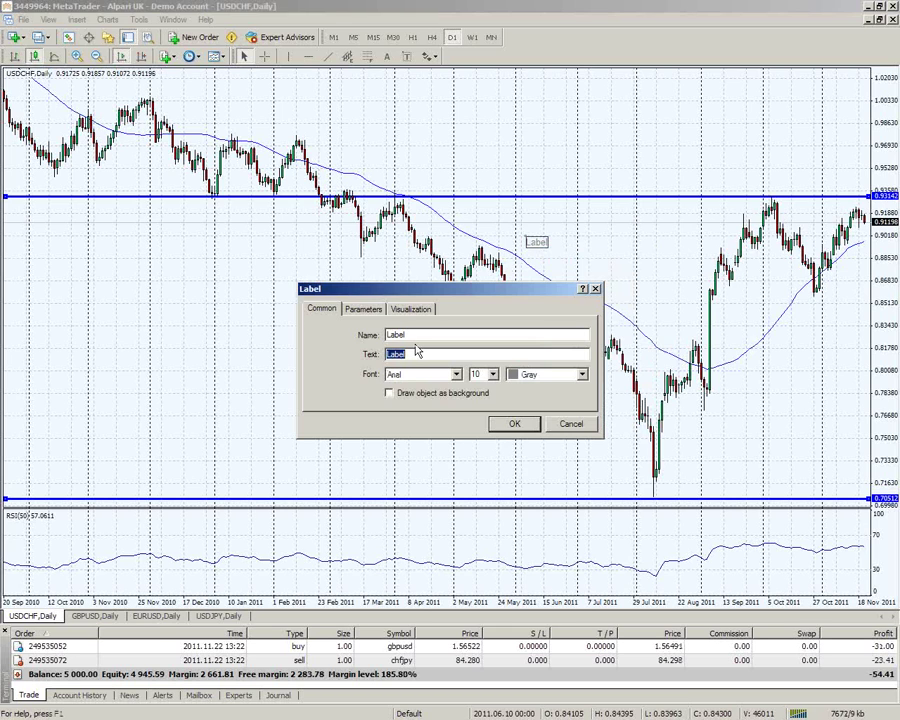
text(BUY)
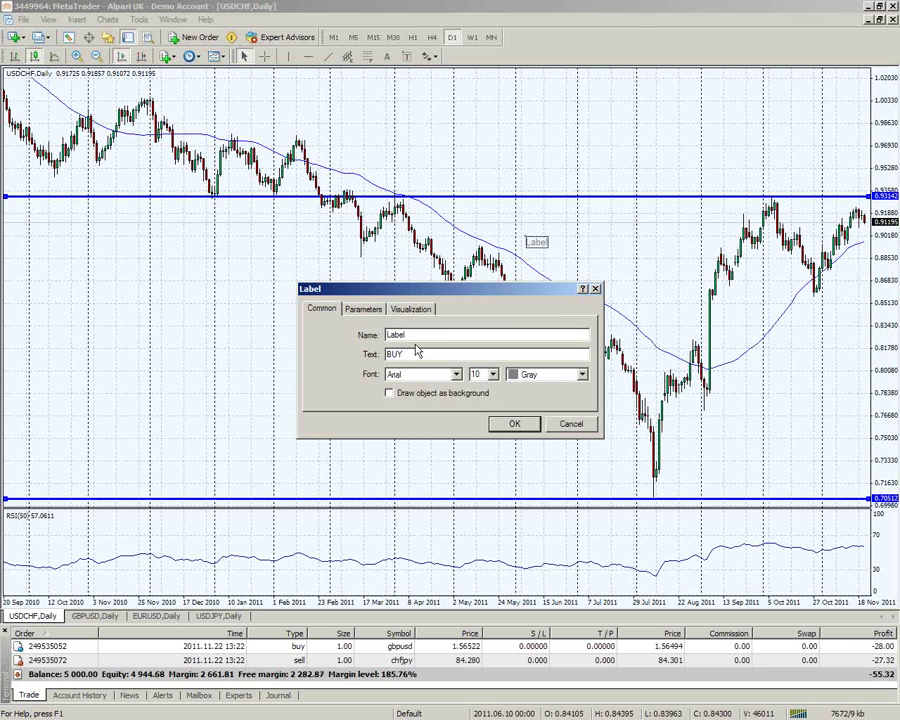
key(Return)
drag(532, 239, 840, 290)
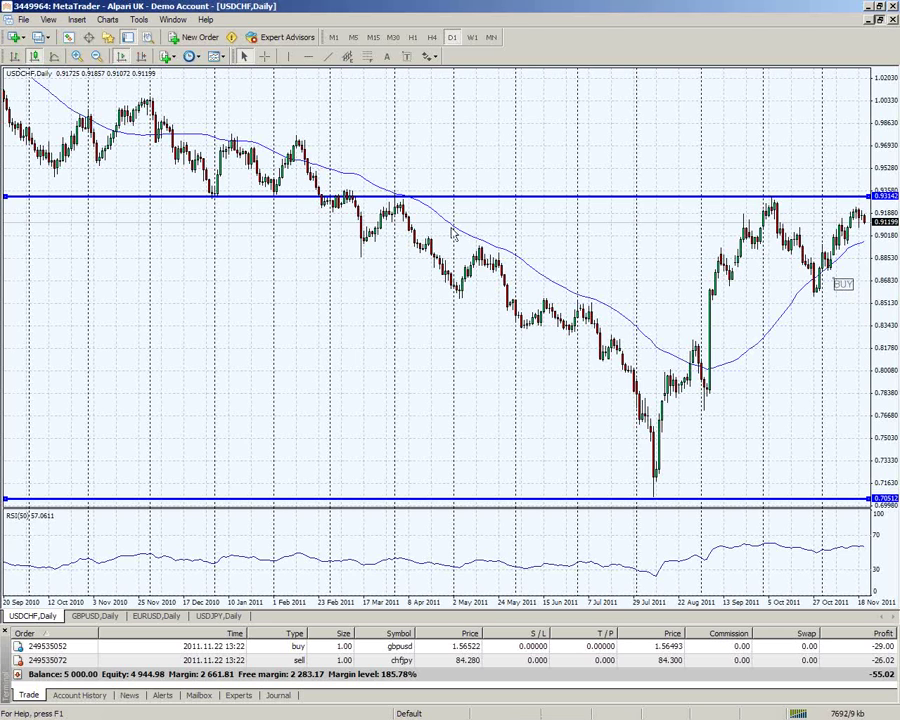
Tile the four chart windows and widen the Market Watch beside them until its prices are fully readable.
key(alt+r)
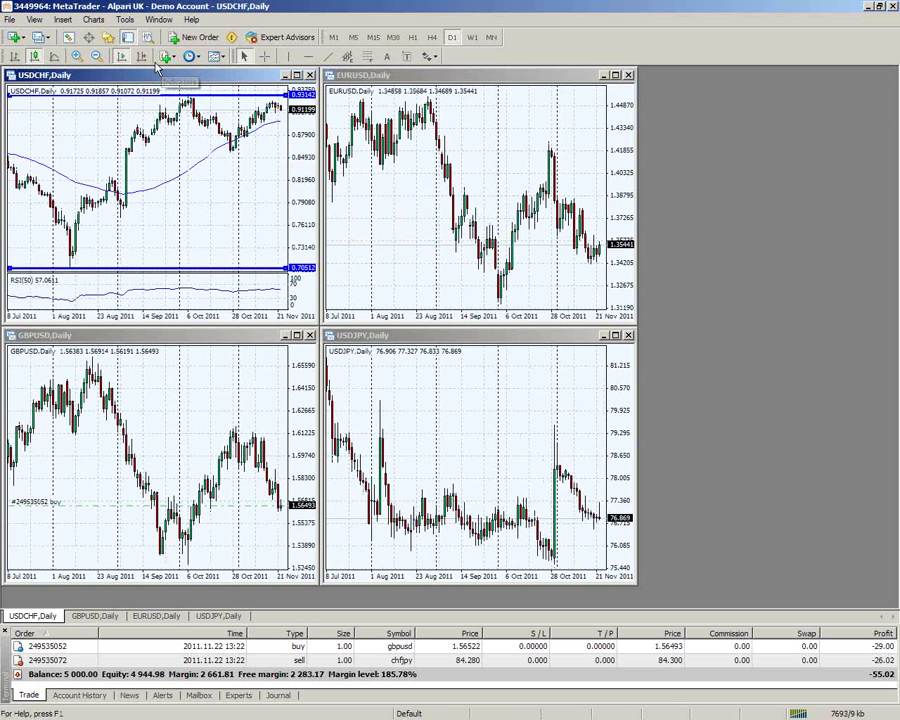
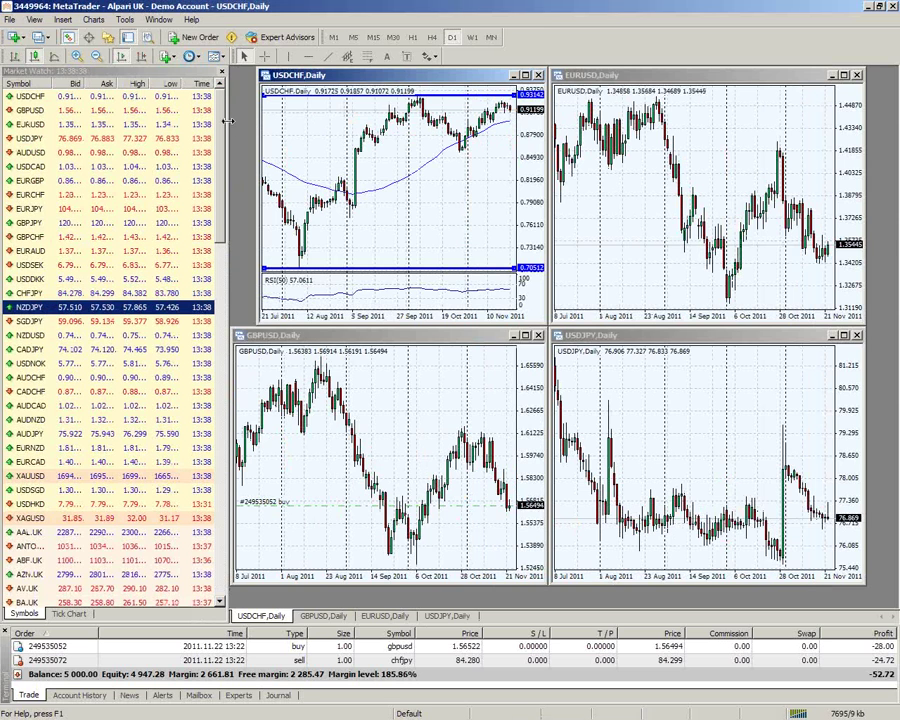
drag(252, 127, 250, 128)
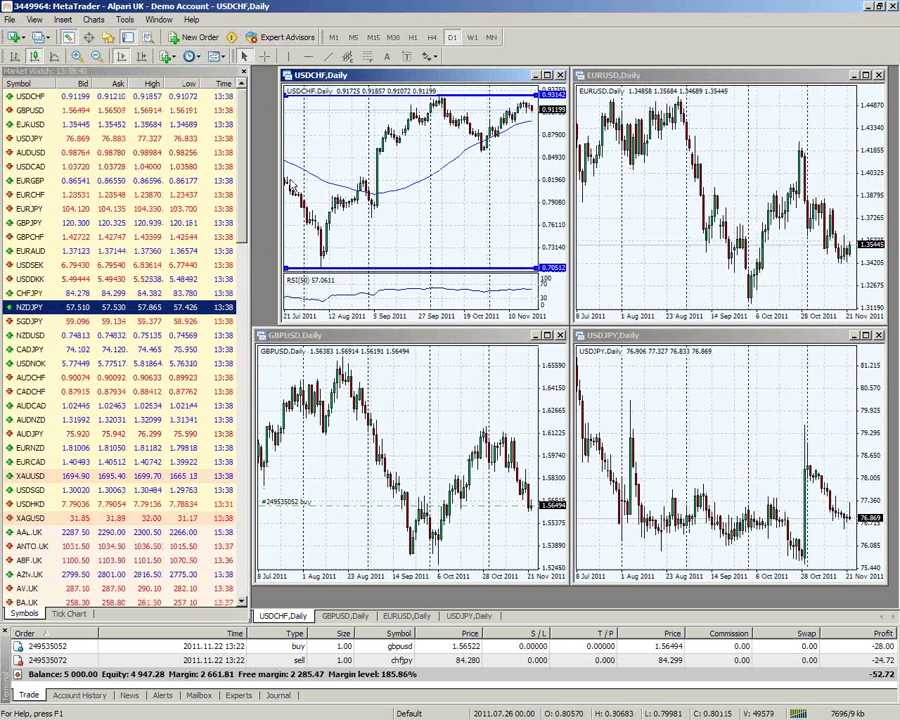
click(129, 38)
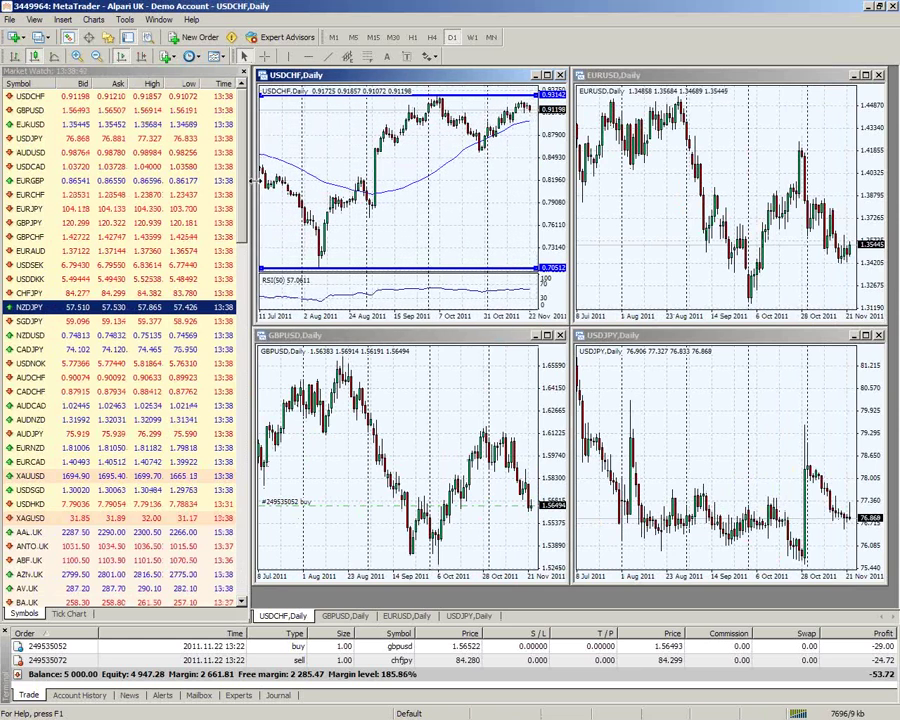
Hide the Market Watch window and show it again.
click(38, 19)
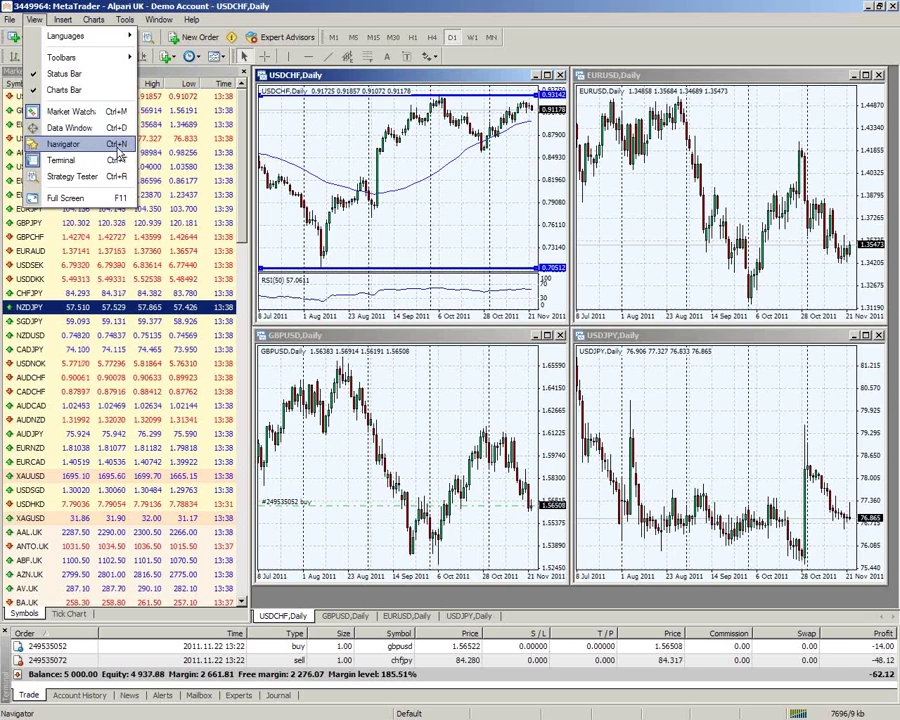
mouse_move(132, 28)
mouse_move(34, 19)
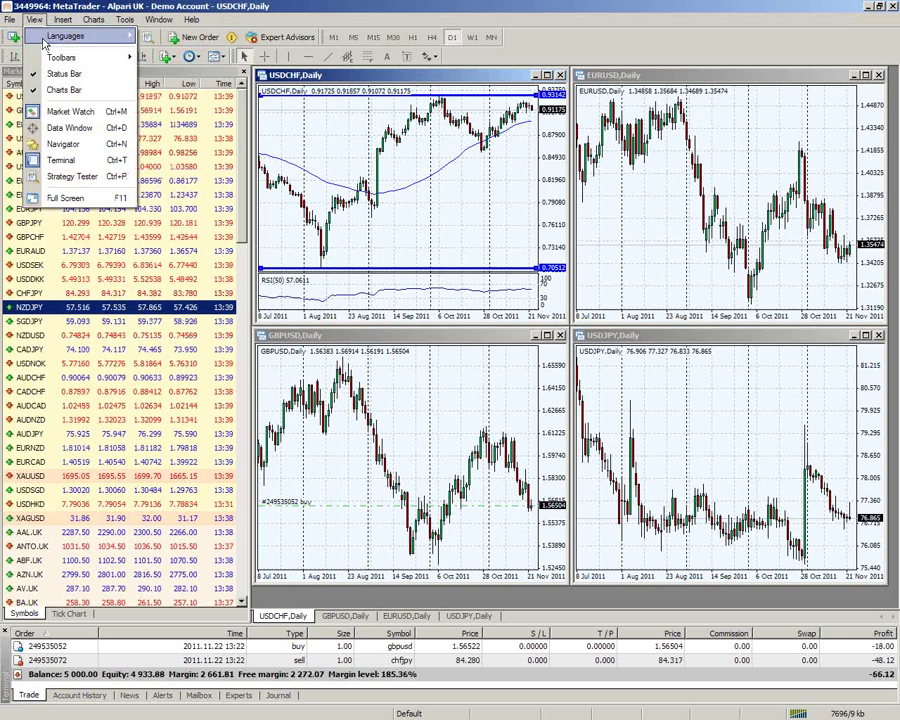
click(72, 112)
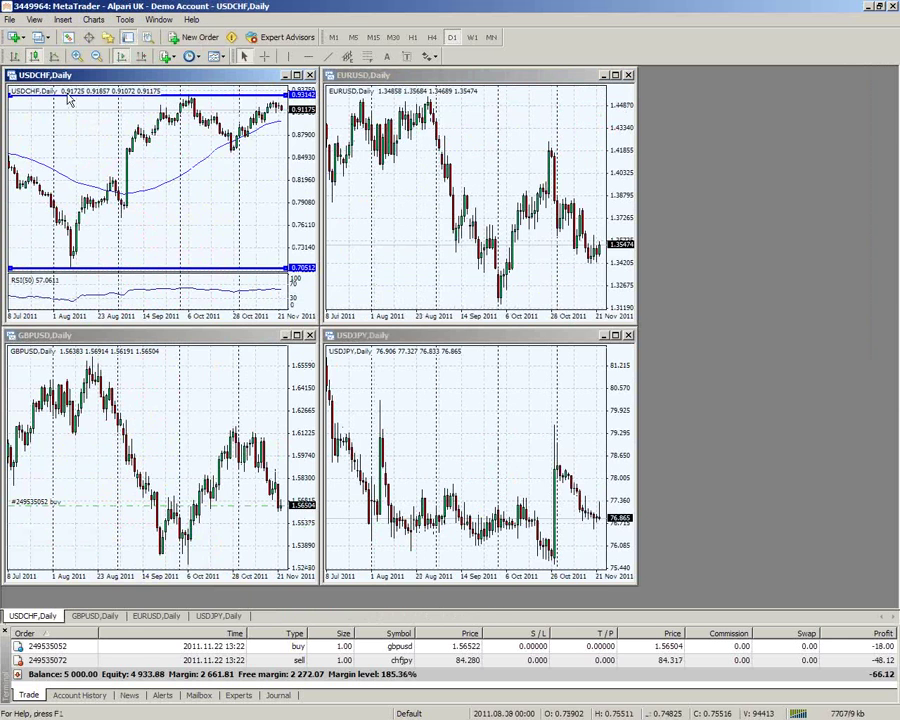
click(34, 19)
click(62, 112)
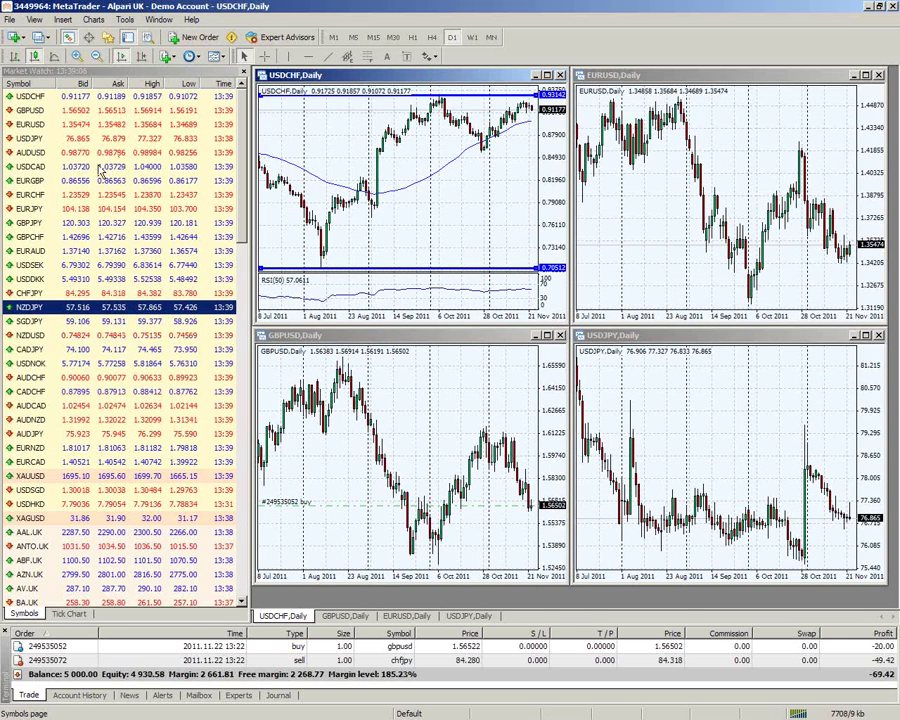
Browse down the Market Watch symbol list and back to its start, selecting the EURCHF row.
scroll(115, 355, down, 12)
scroll(115, 350, up, 12)
scroll(116, 330, down, 13)
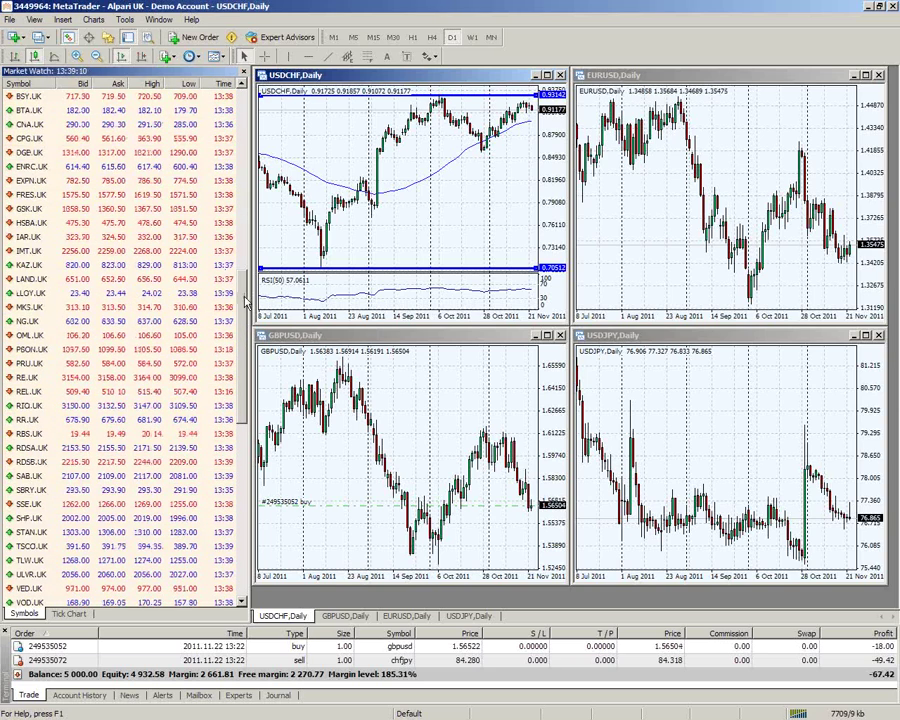
scroll(172, 186, up, 13)
click(170, 194)
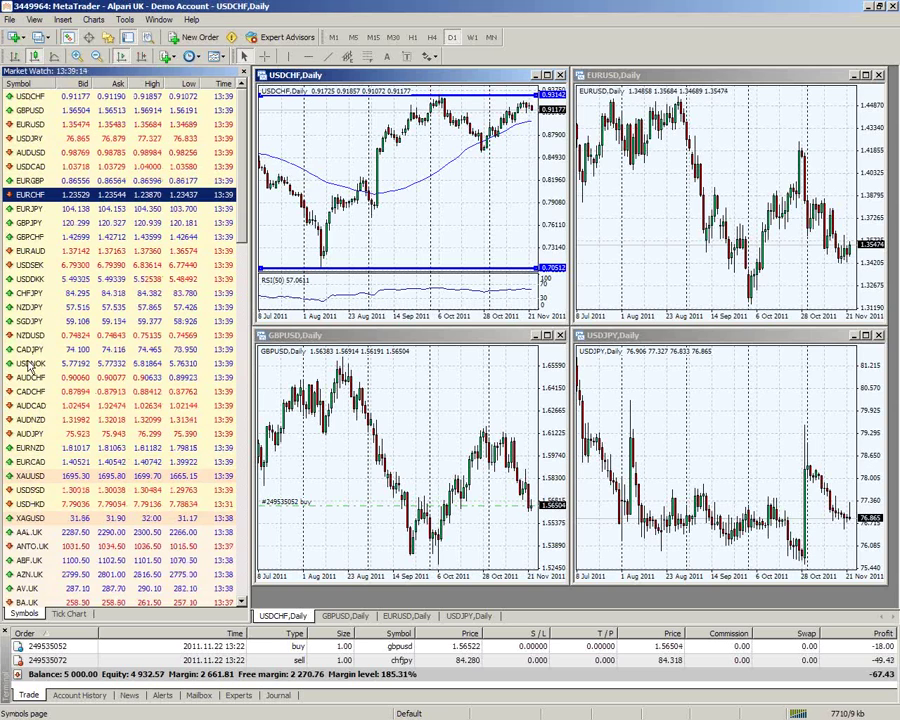
Move the XAGUSD symbol directly below XAUUSD in the Market Watch list.
scroll(47, 302, down, 4)
click(36, 310)
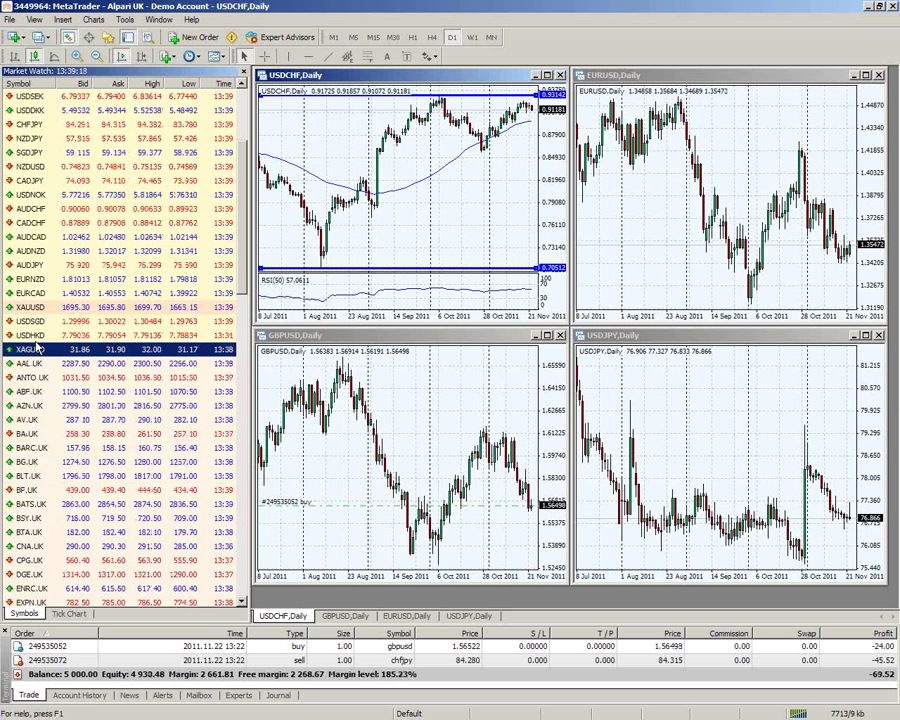
drag(30, 349, 32, 325)
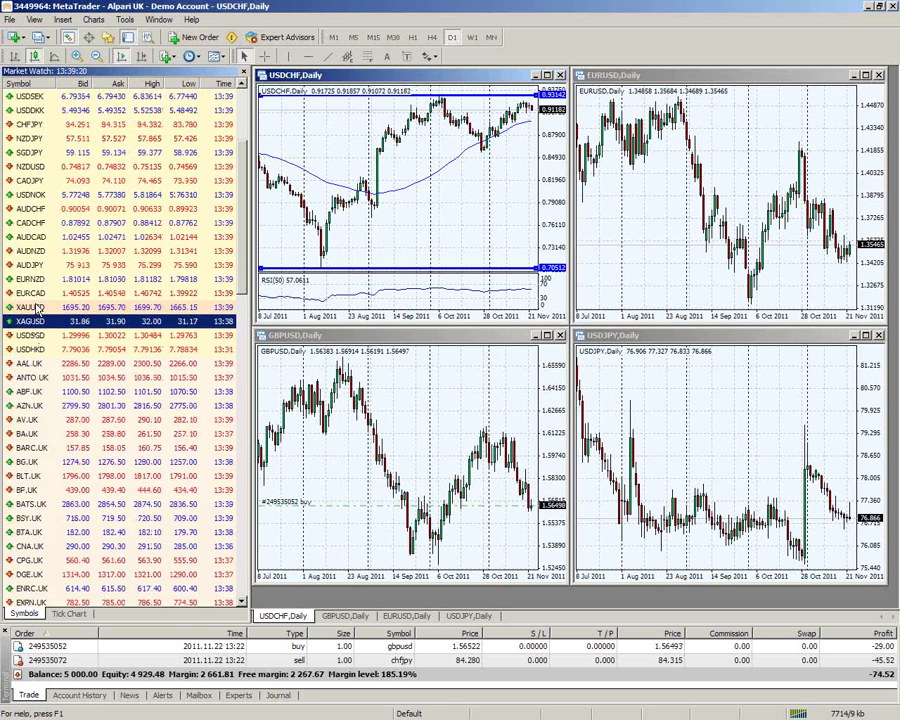
Examine the UK share, commodity and index symbols in the Market Watch down to the end of the list.
scroll(40, 300, down, 10)
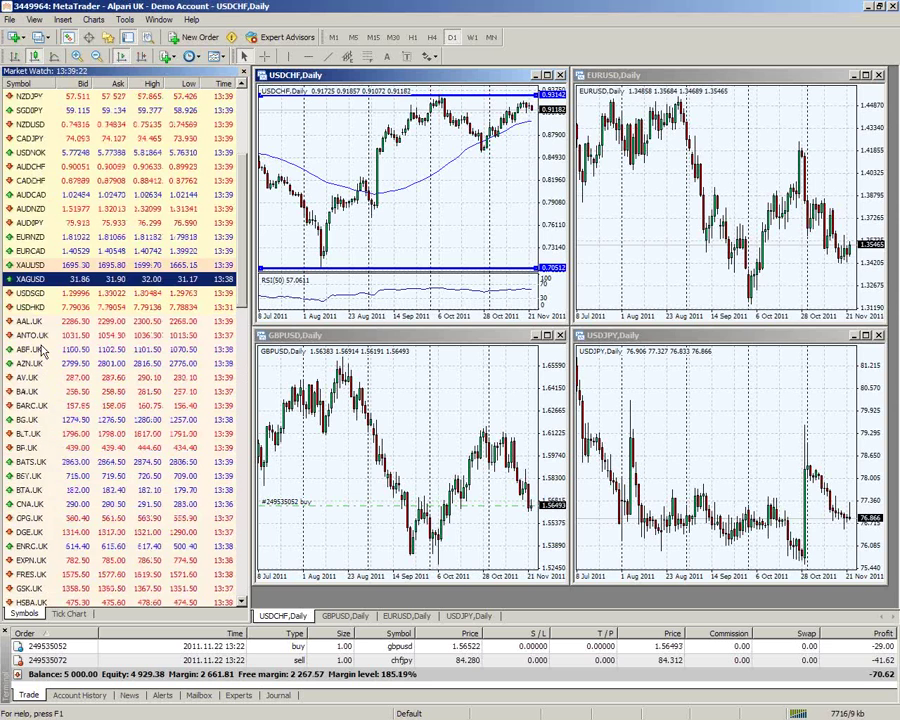
click(53, 505)
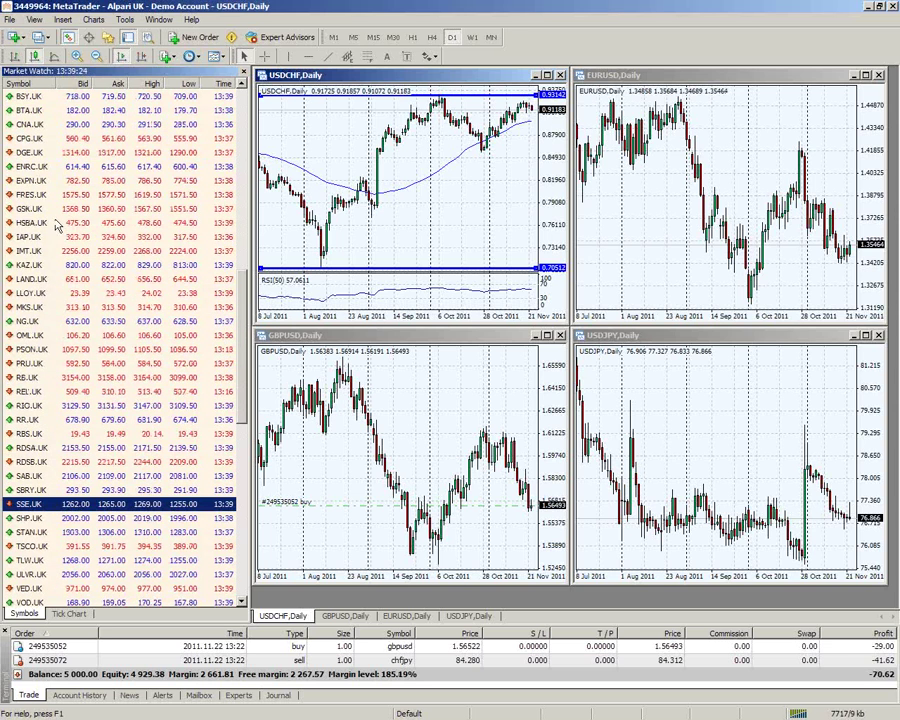
click(31, 321)
scroll(40, 295, down, 12)
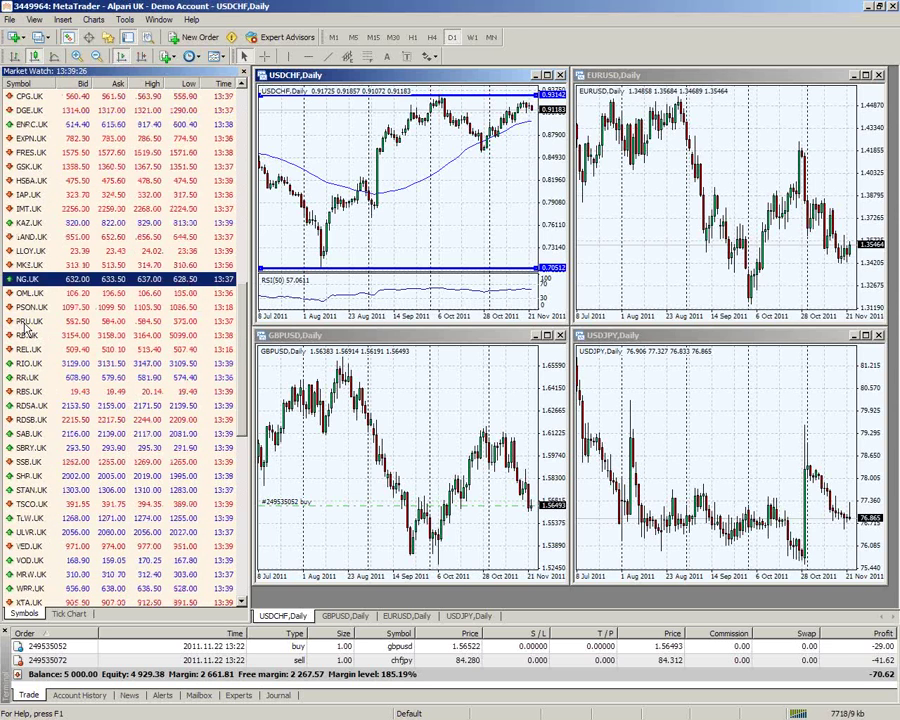
click(33, 478)
click(34, 491)
click(34, 505)
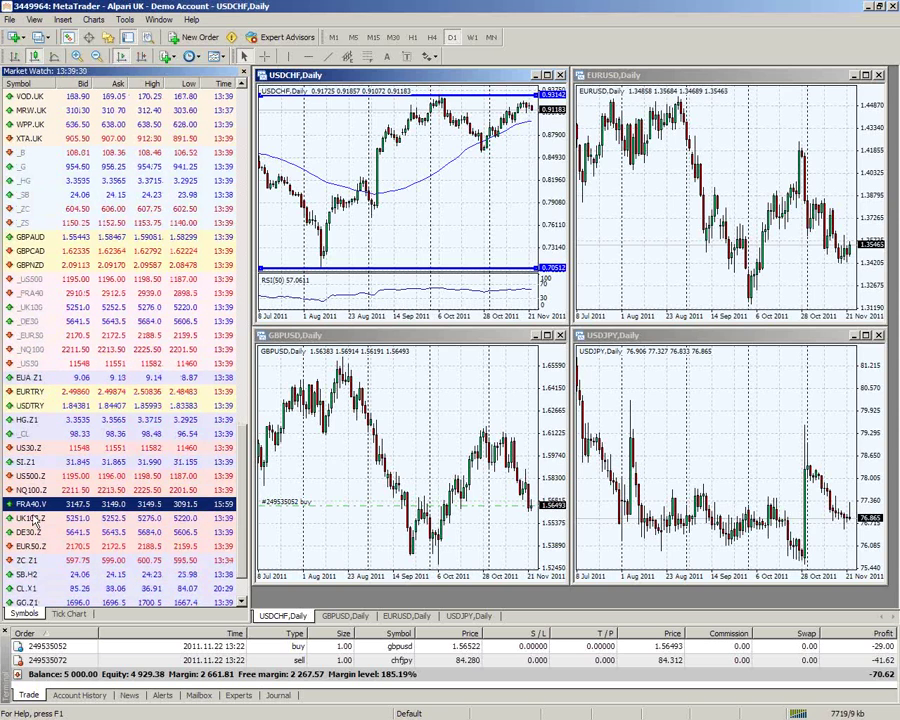
click(35, 518)
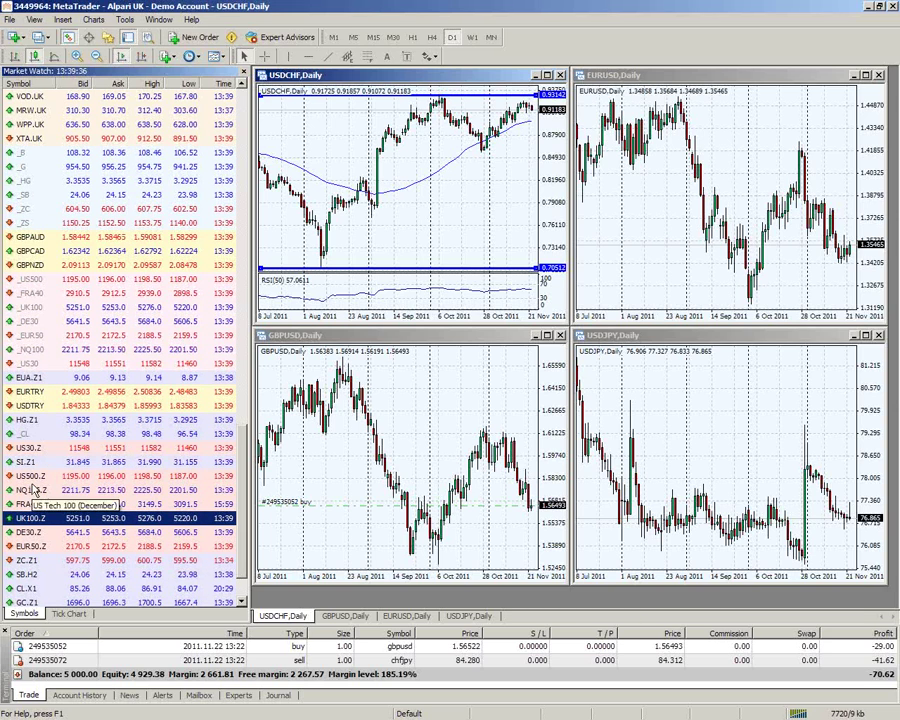
scroll(35, 448, down, 2)
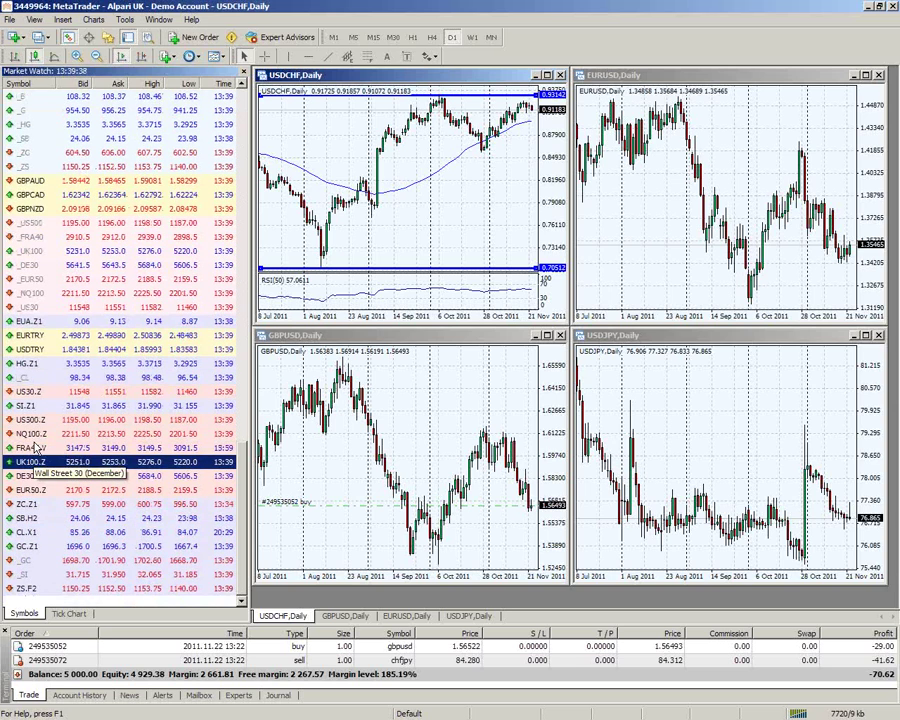
Show all available symbols in the Market Watch and check the German shares added to the list.
right_click(45, 435)
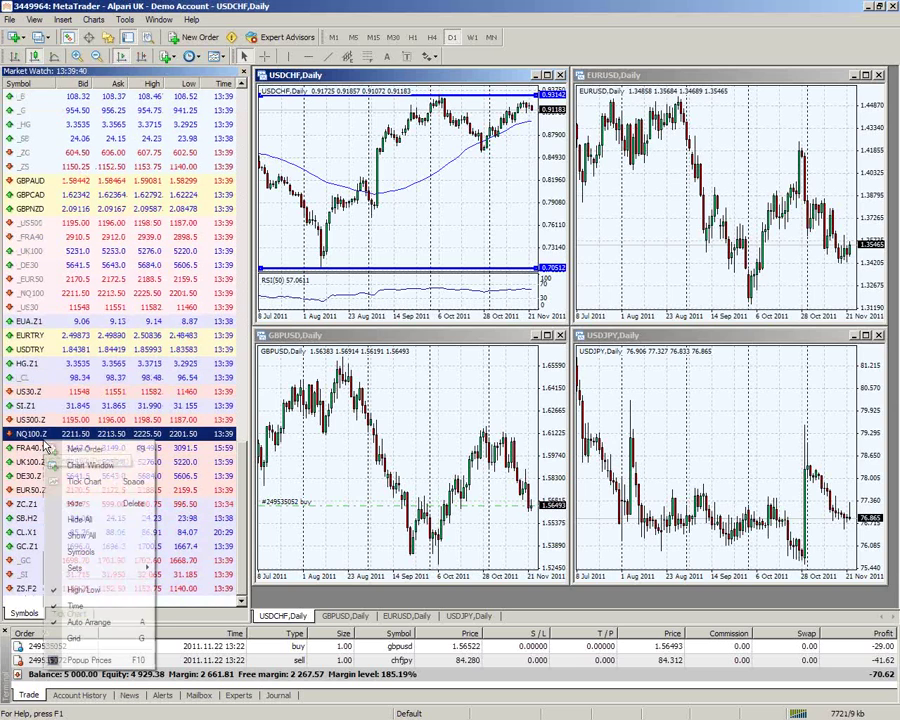
click(78, 520)
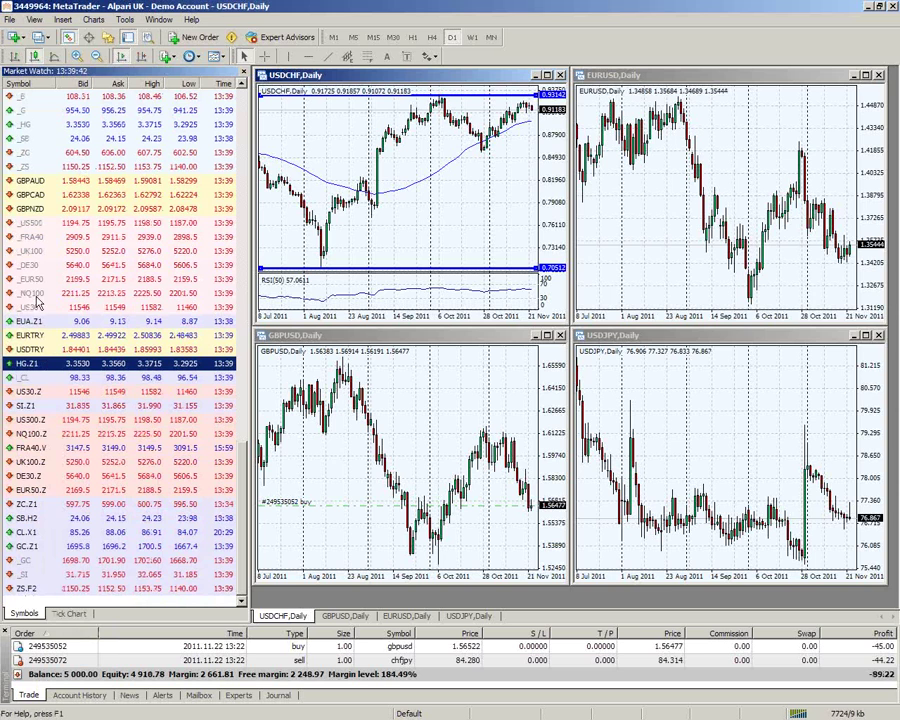
right_click(78, 266)
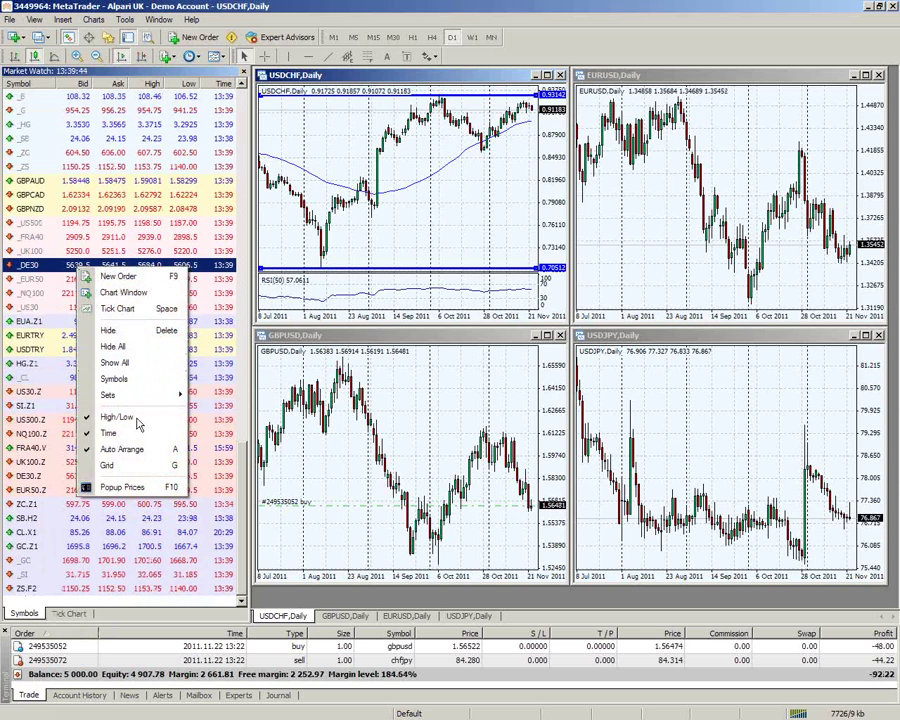
click(137, 362)
scroll(110, 340, down, 7)
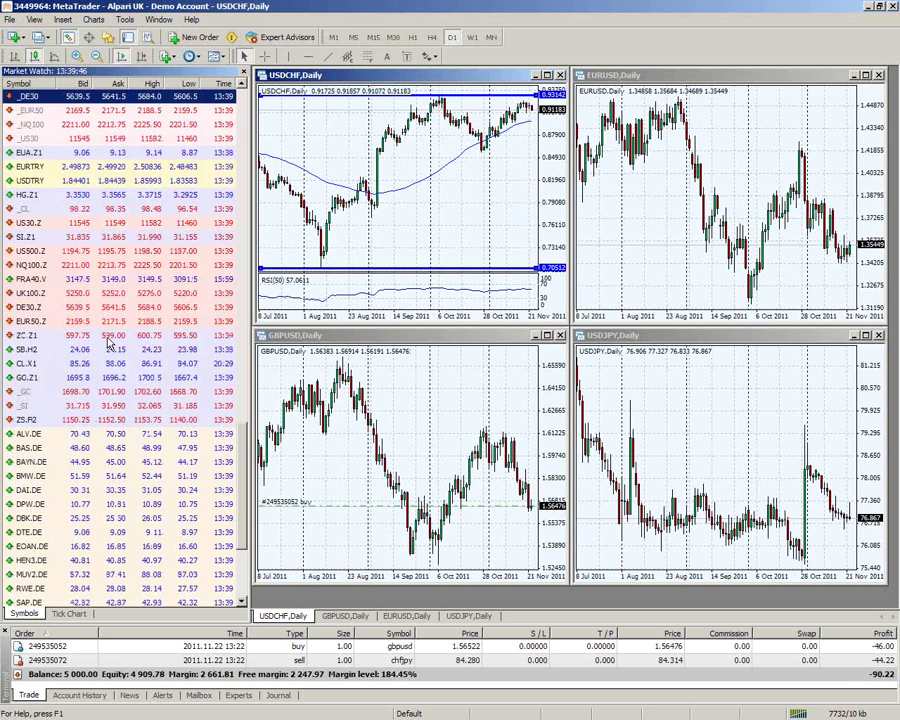
Examine the end of the Market Watch list, including the futures contracts, and compare it with the UK share symbols higher up.
scroll(110, 343, down, 2)
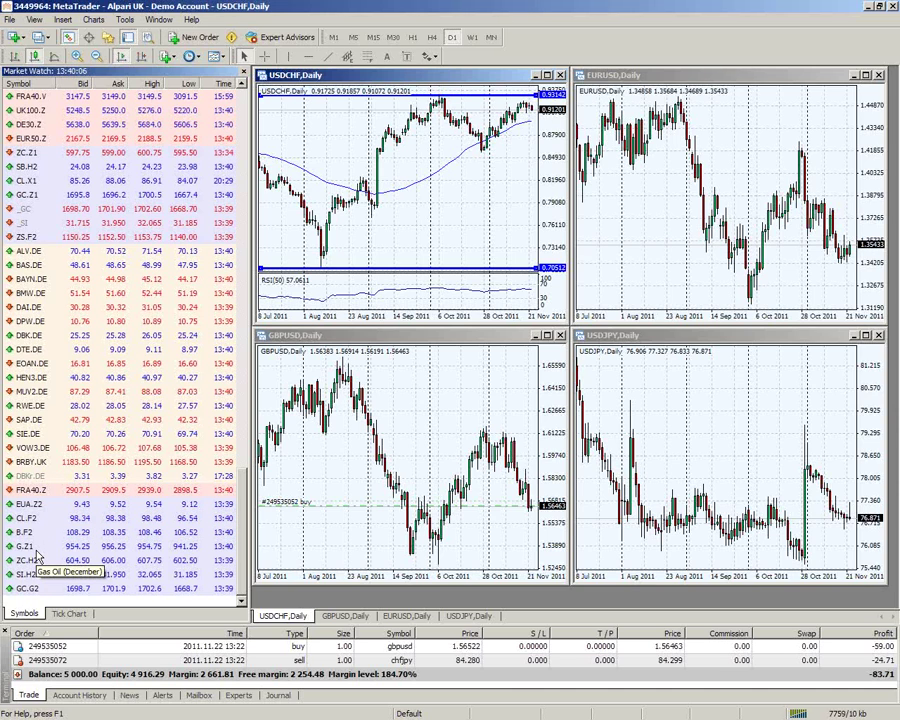
scroll(37, 558, up, 10)
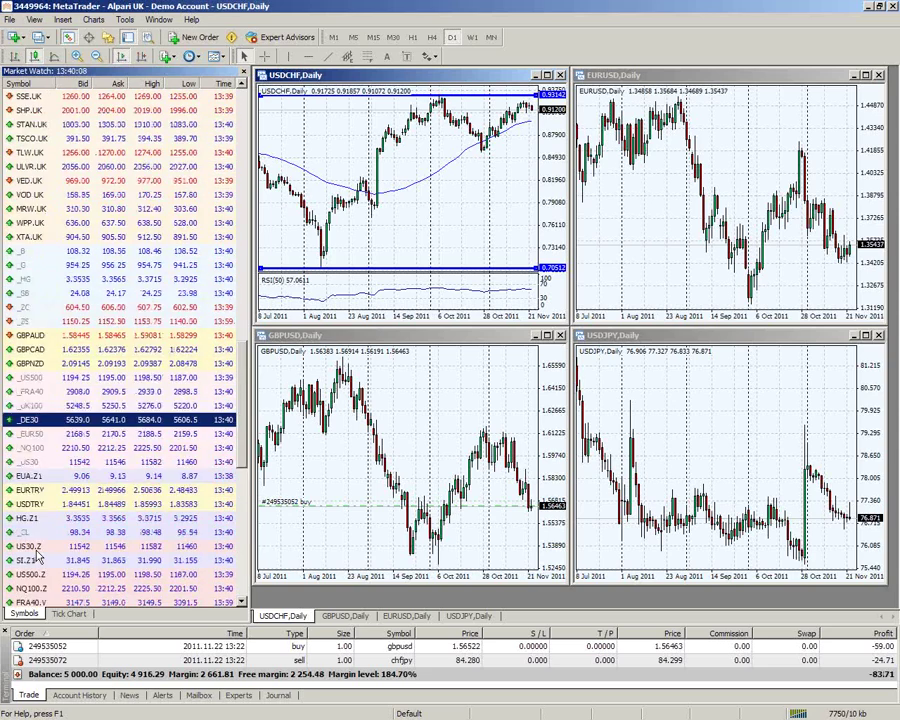
scroll(37, 558, up, 5)
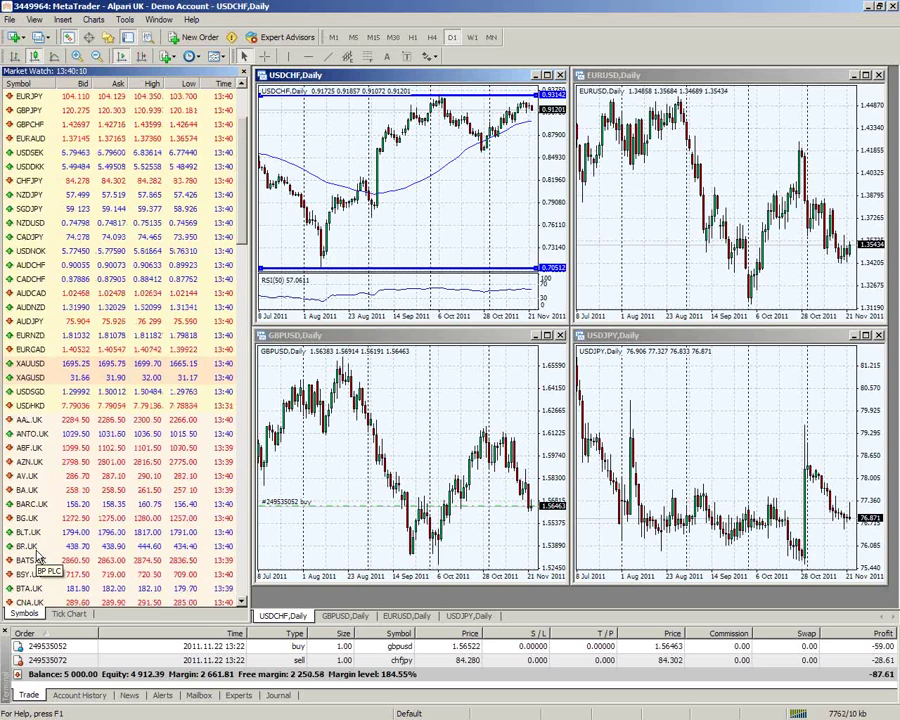
scroll(37, 560, up, 2)
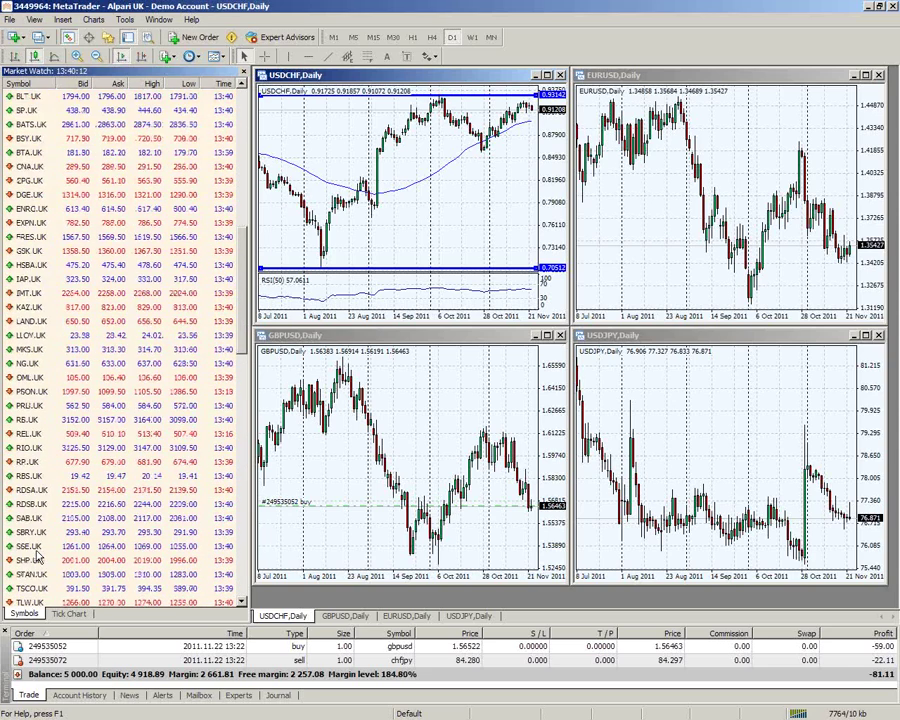
scroll(38, 385, down, 4)
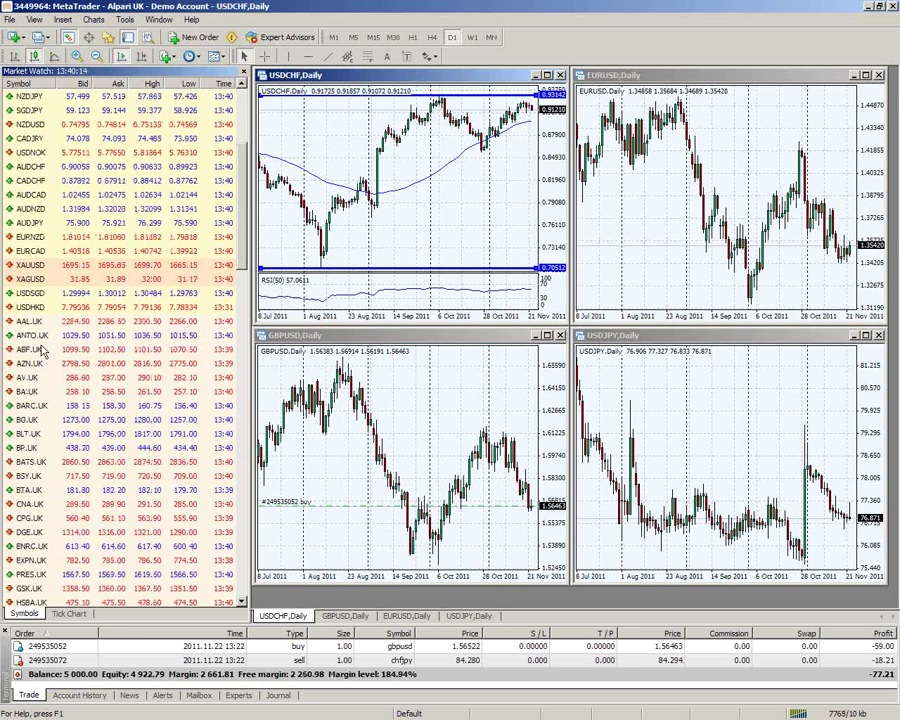
scroll(32, 268, down, 10)
Switch the EURUSD daily chart to the USDCAD symbol from the start of the Market Watch list.
scroll(40, 290, up, 15)
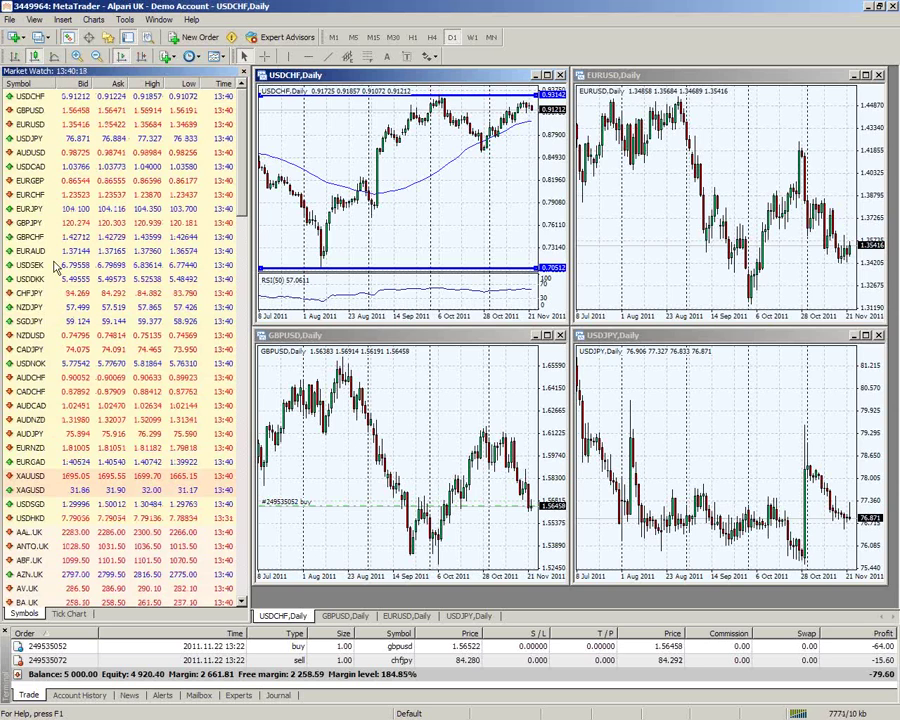
click(30, 167)
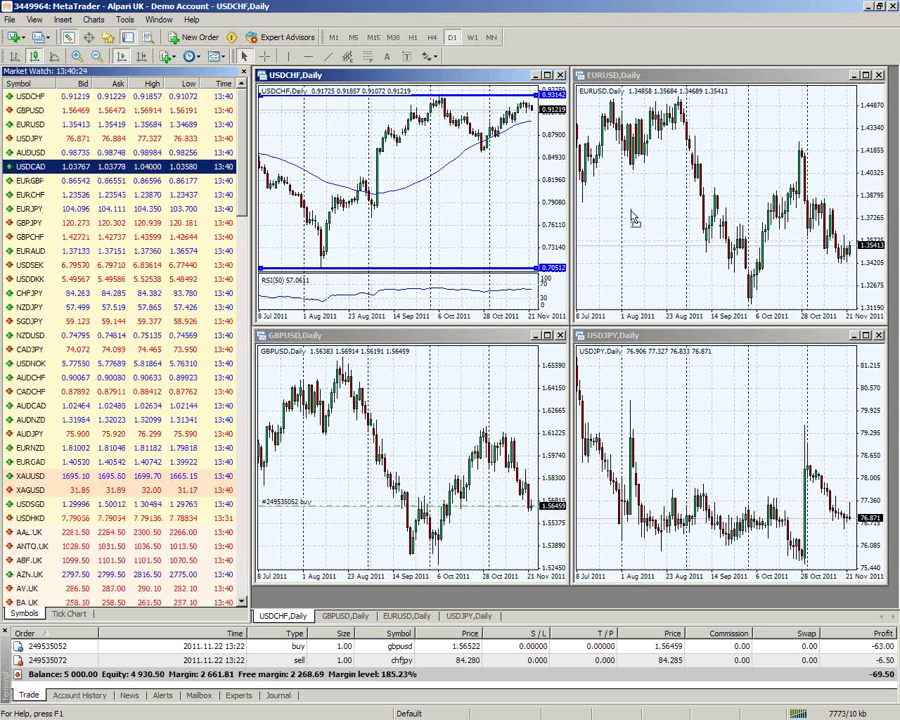
drag(632, 218, 632, 218)
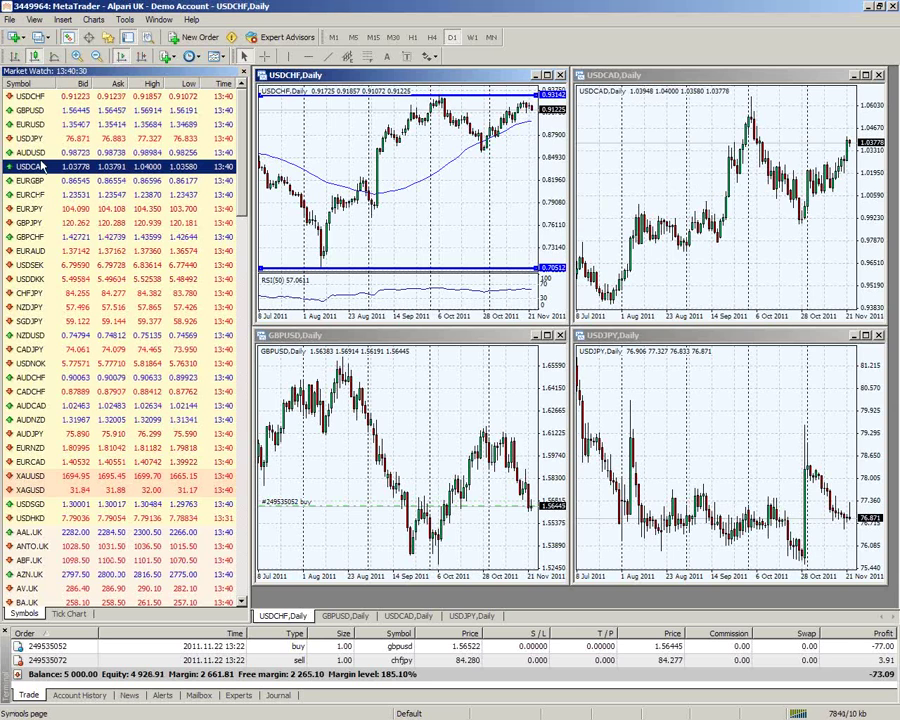
Open USDCAD from the Market Watch in a separate new M1 chart window, enlarge it and maximize it.
drag(33, 173, 380, 24)
drag(380, 84, 585, 262)
drag(685, 383, 789, 511)
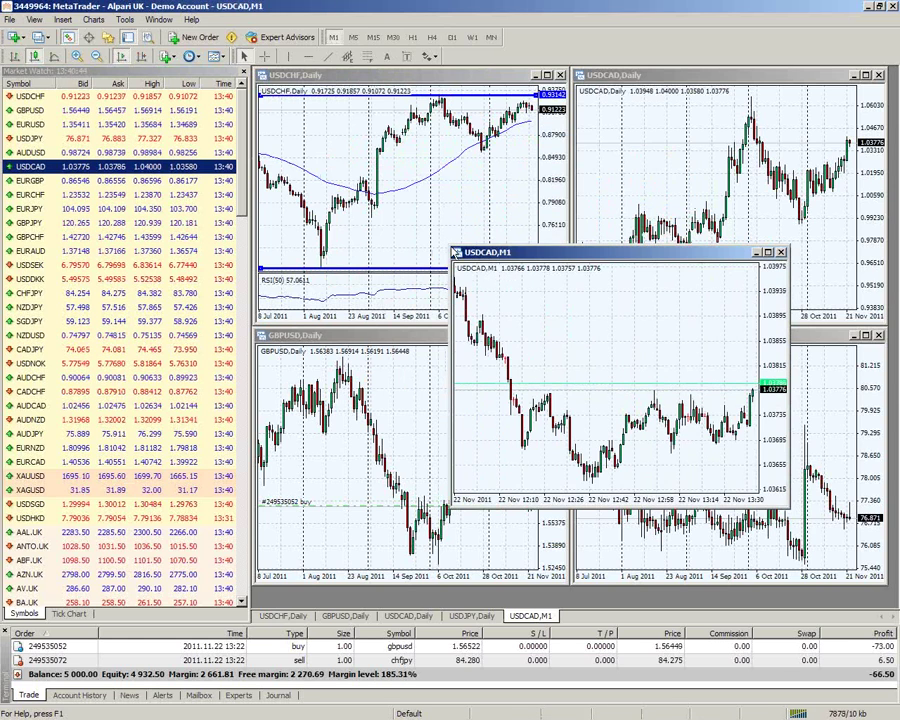
drag(452, 260, 256, 300)
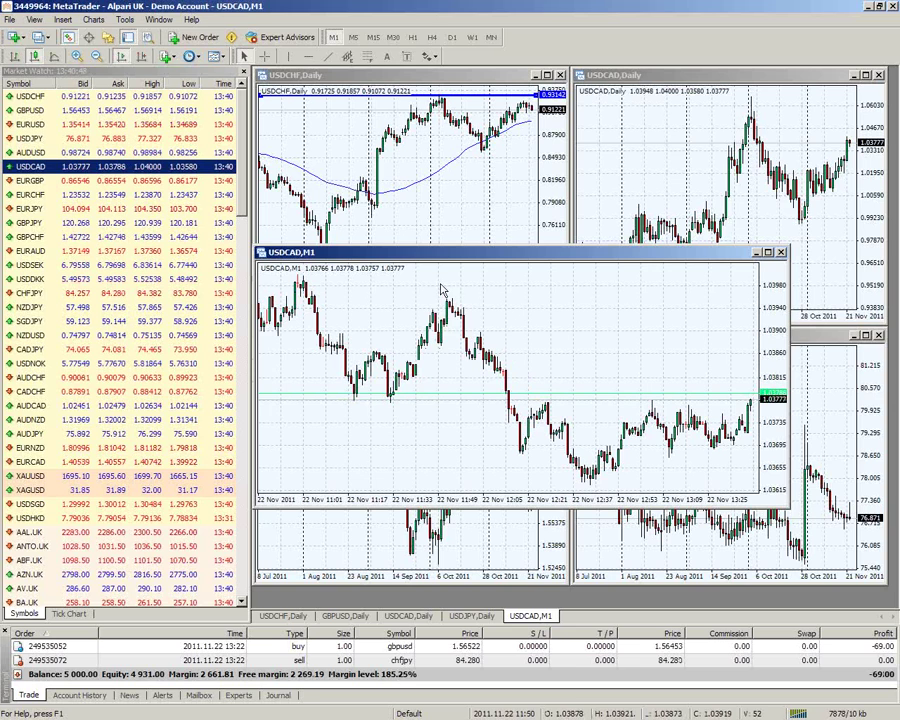
double_click(343, 255)
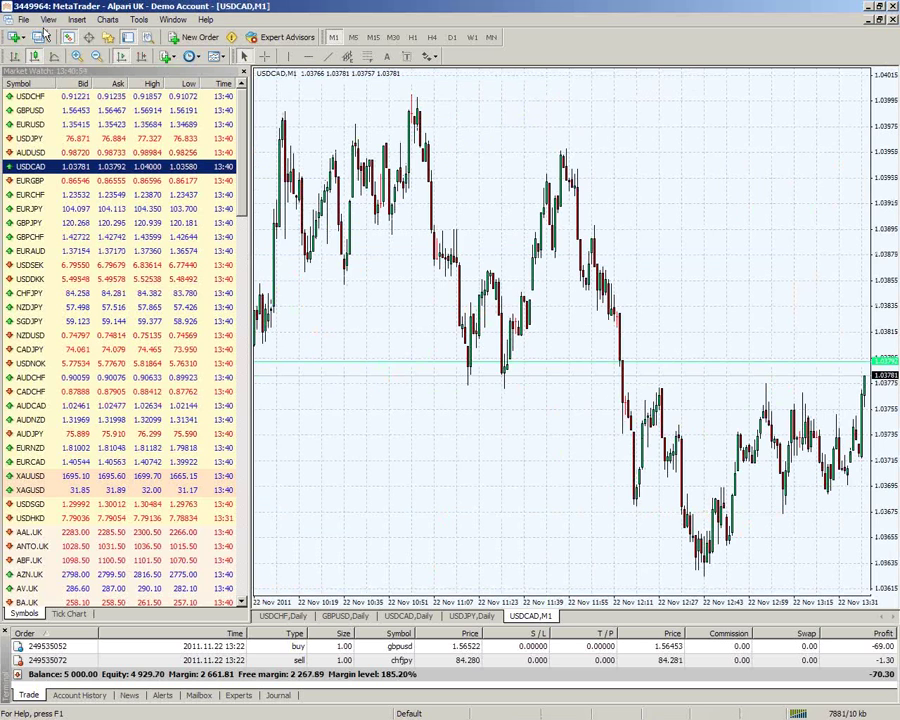
Preview how the USDCAD M1 chart would print and close the preview.
click(23, 19)
click(60, 209)
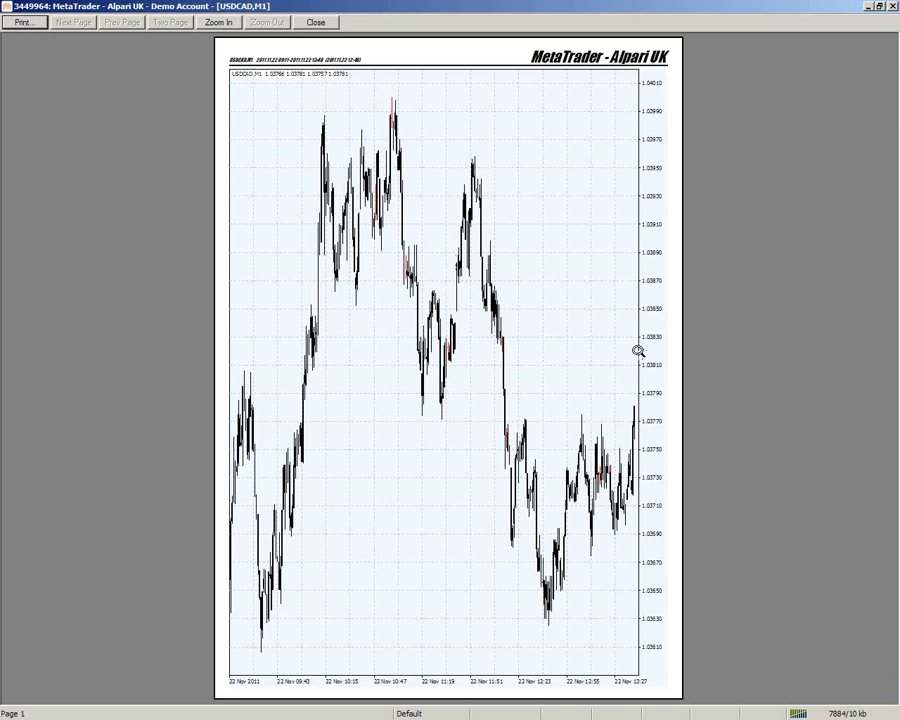
click(892, 7)
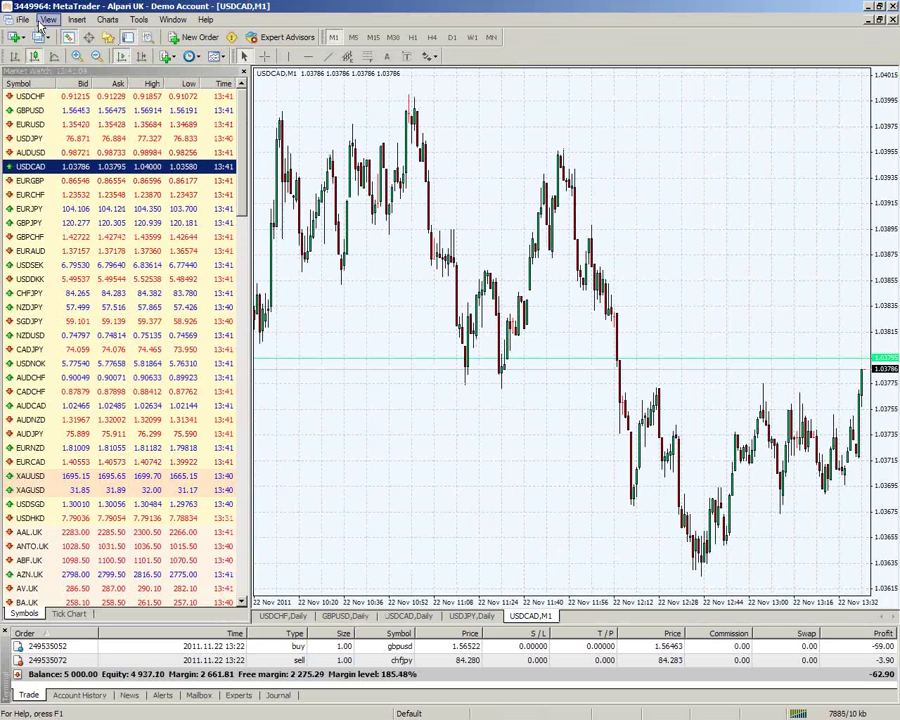
Check the file types offered for saving the USDCAD M1 chart data, keeping ASCII Text (*.csv), and leave without saving.
click(24, 19)
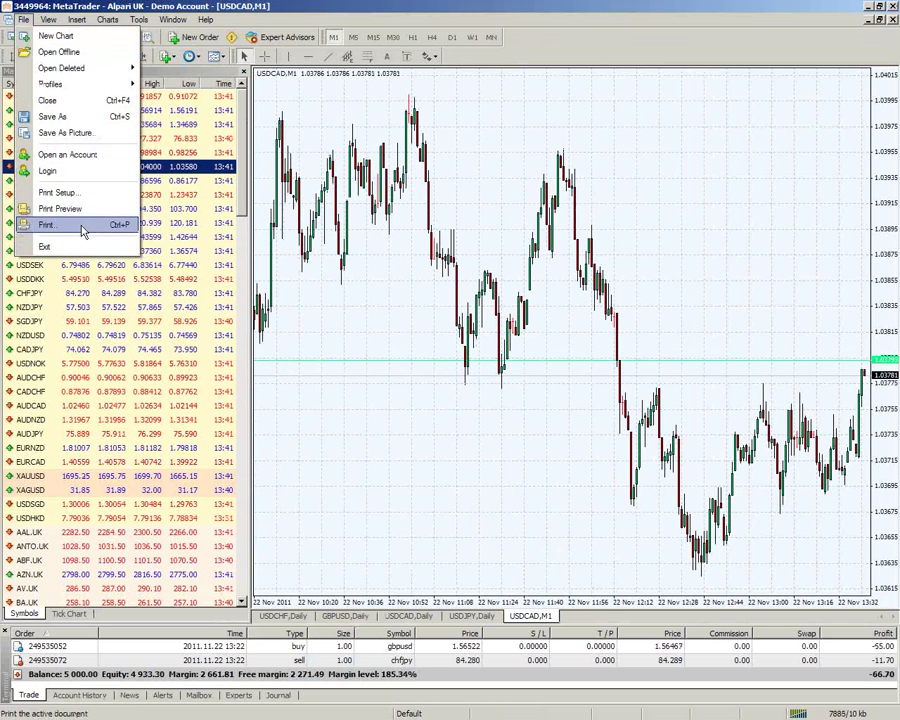
click(83, 121)
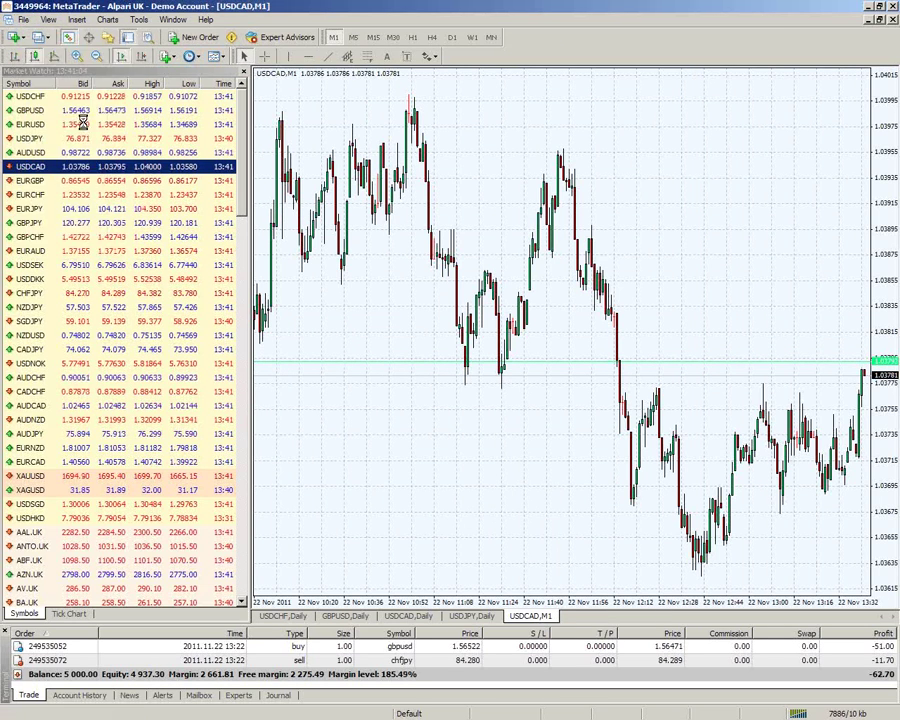
click(423, 441)
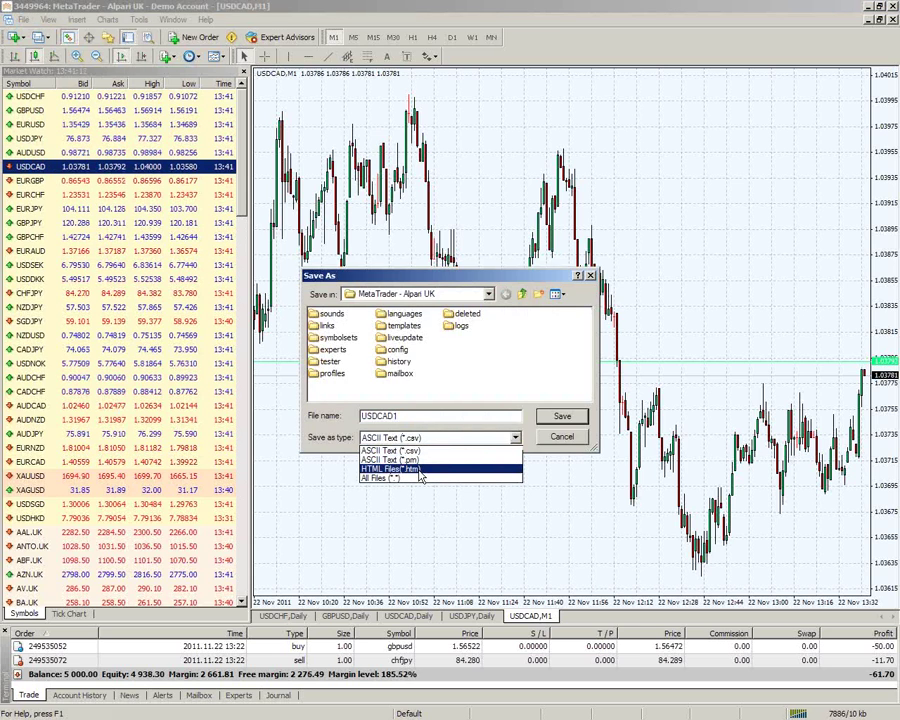
click(421, 452)
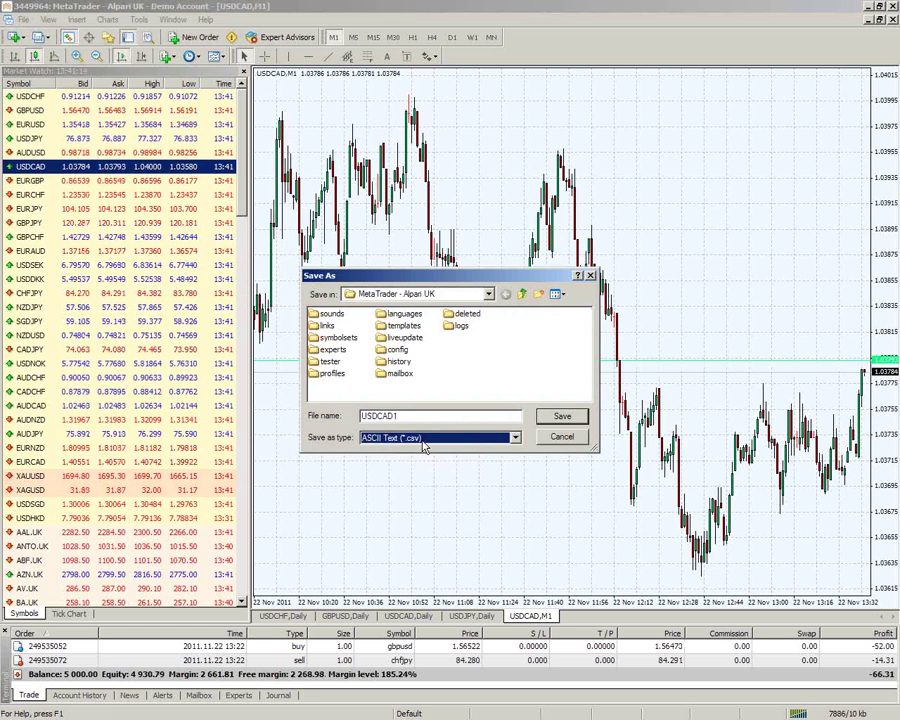
click(565, 437)
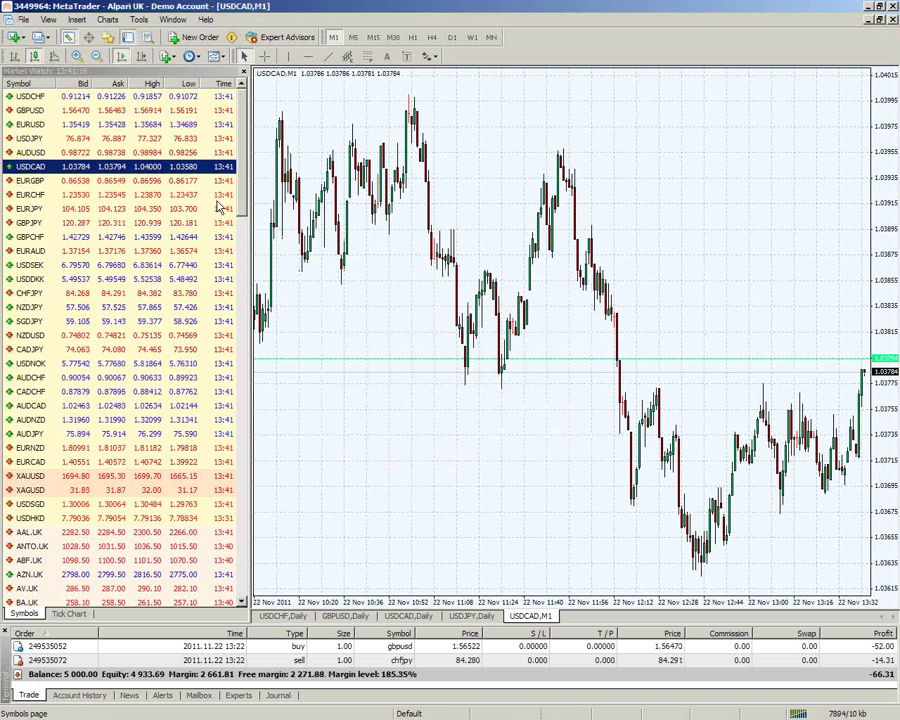
Check the image file types offered for saving the active chart as is as a picture, and leave without saving.
click(22, 19)
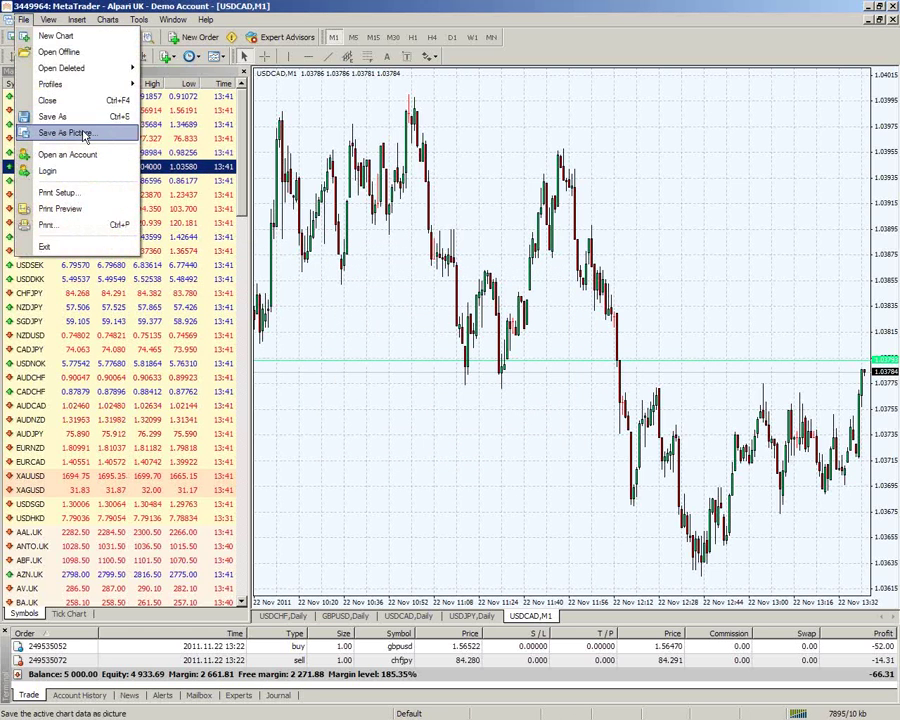
click(62, 132)
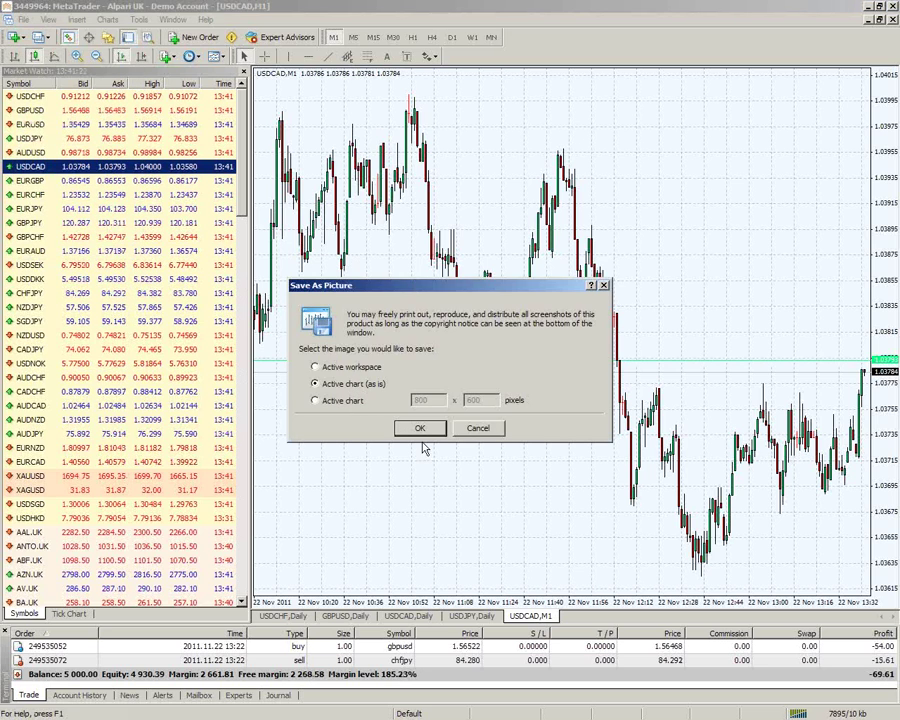
click(419, 428)
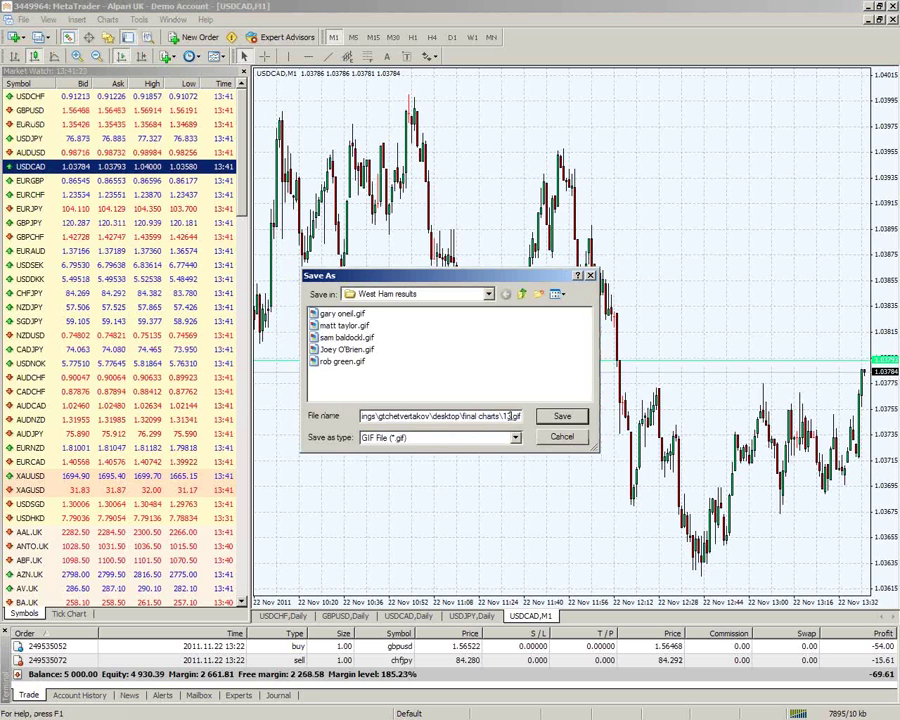
click(515, 437)
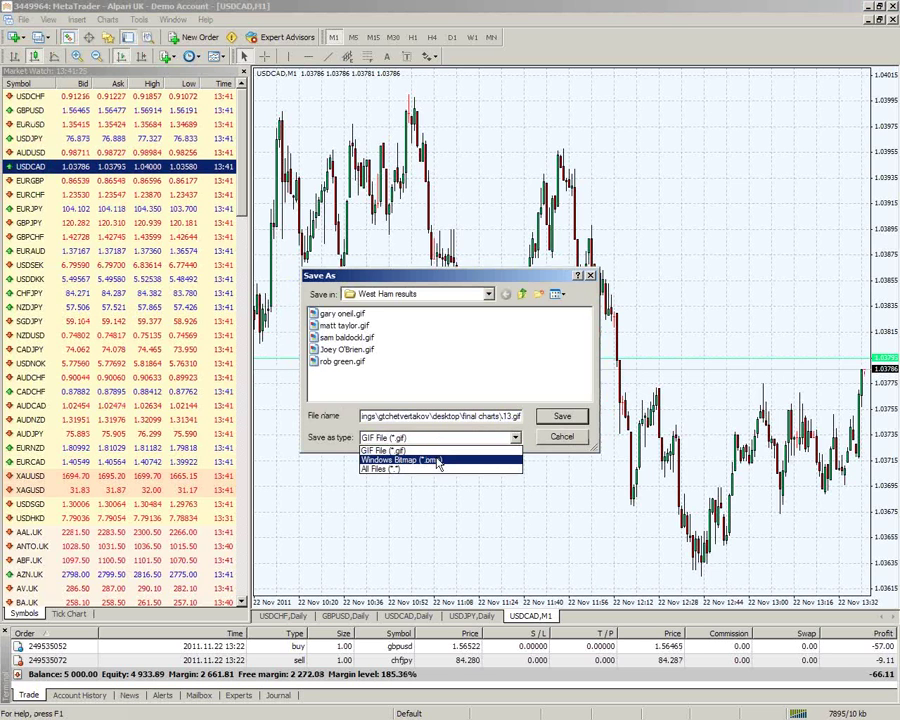
click(558, 438)
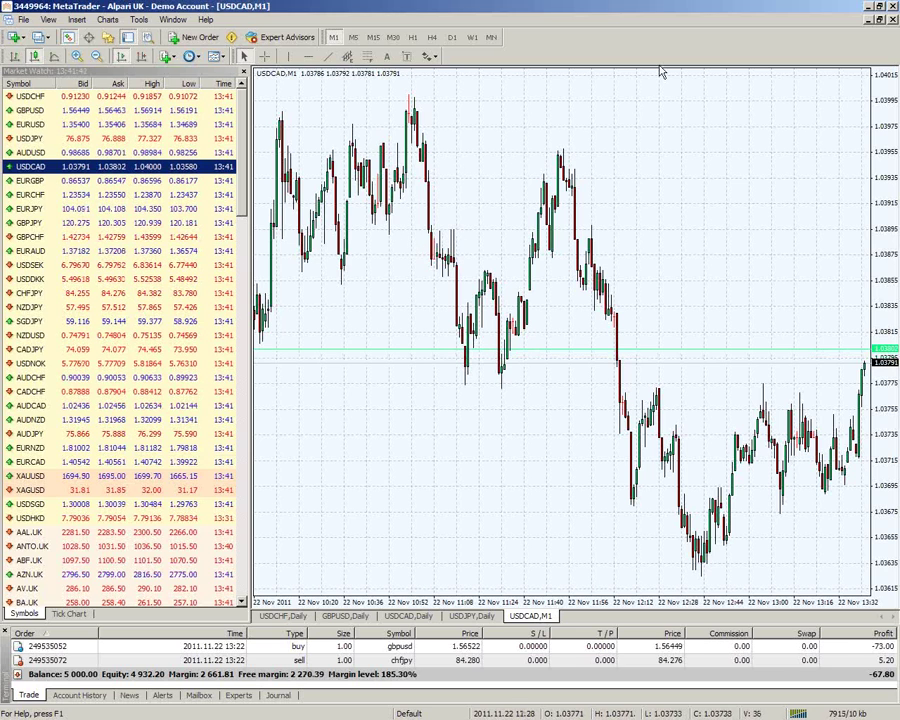
Close the USDCAD M1 chart window and maximize the USDCHF daily chart.
click(879, 19)
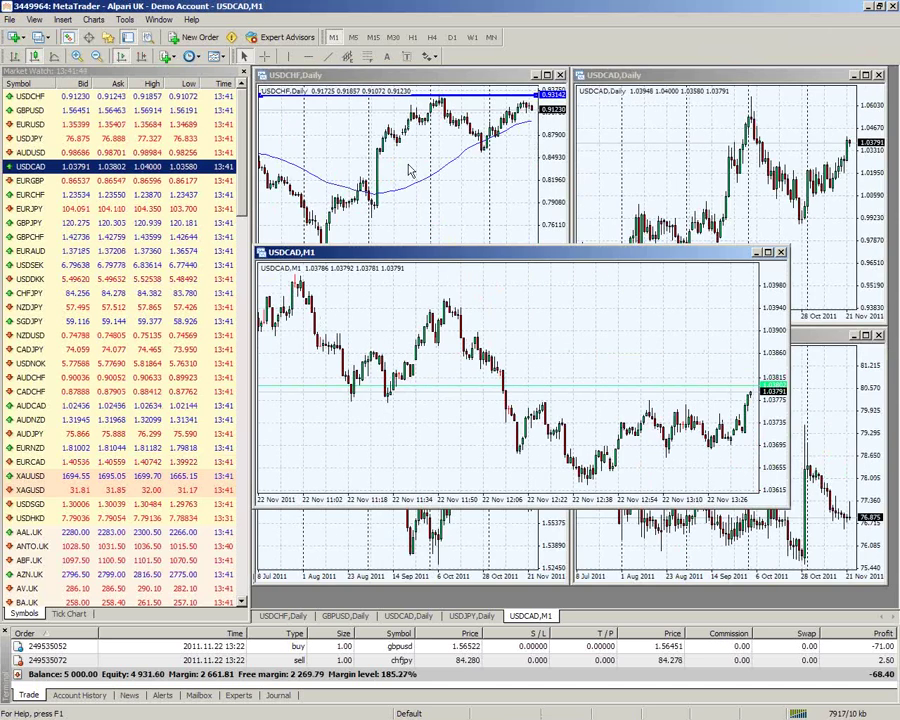
click(781, 253)
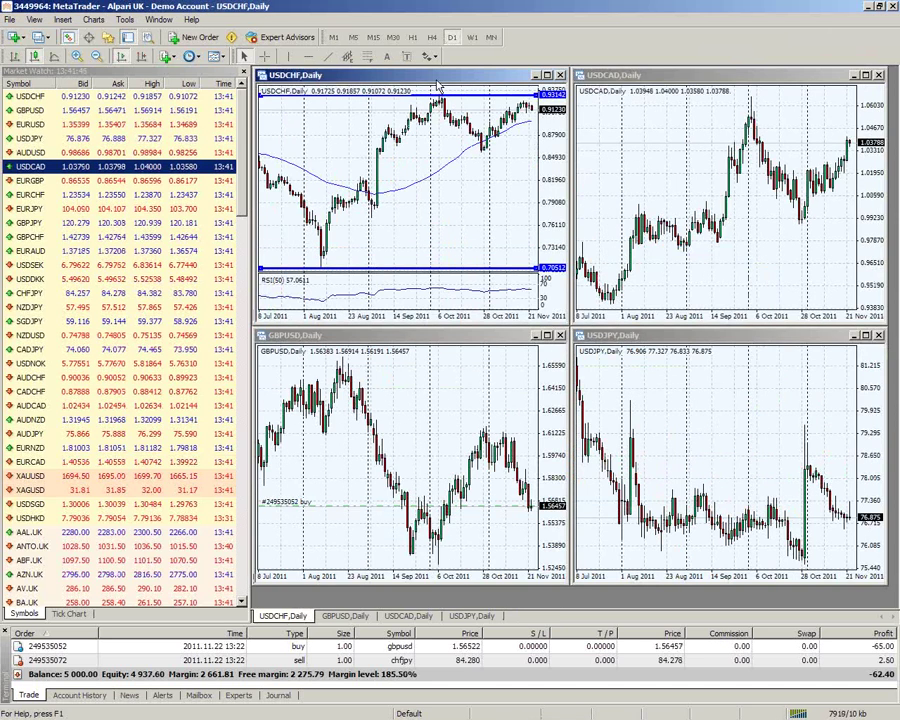
double_click(443, 80)
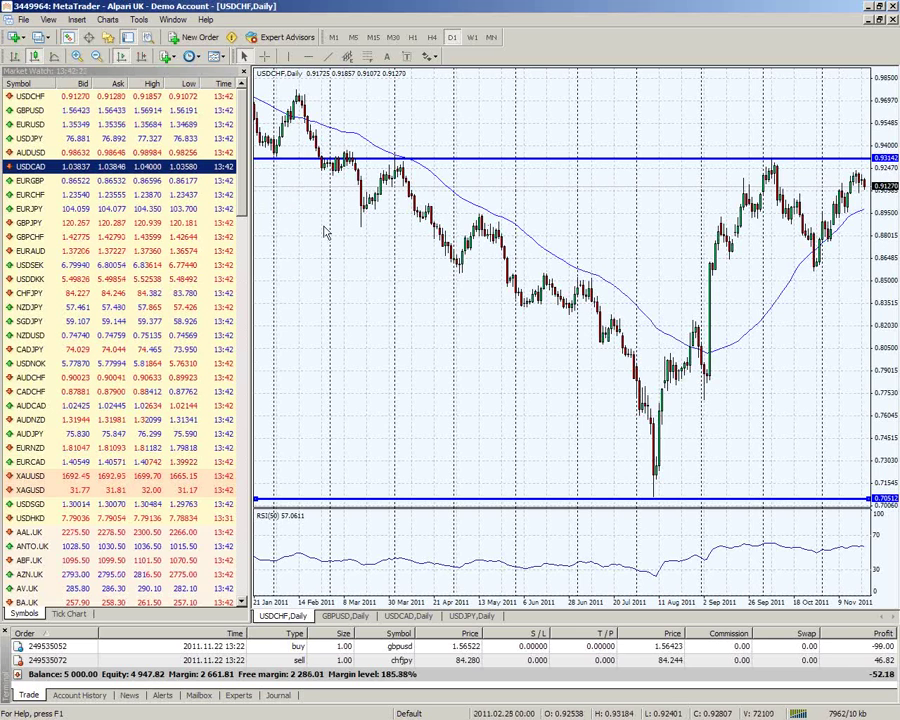
click(23, 20)
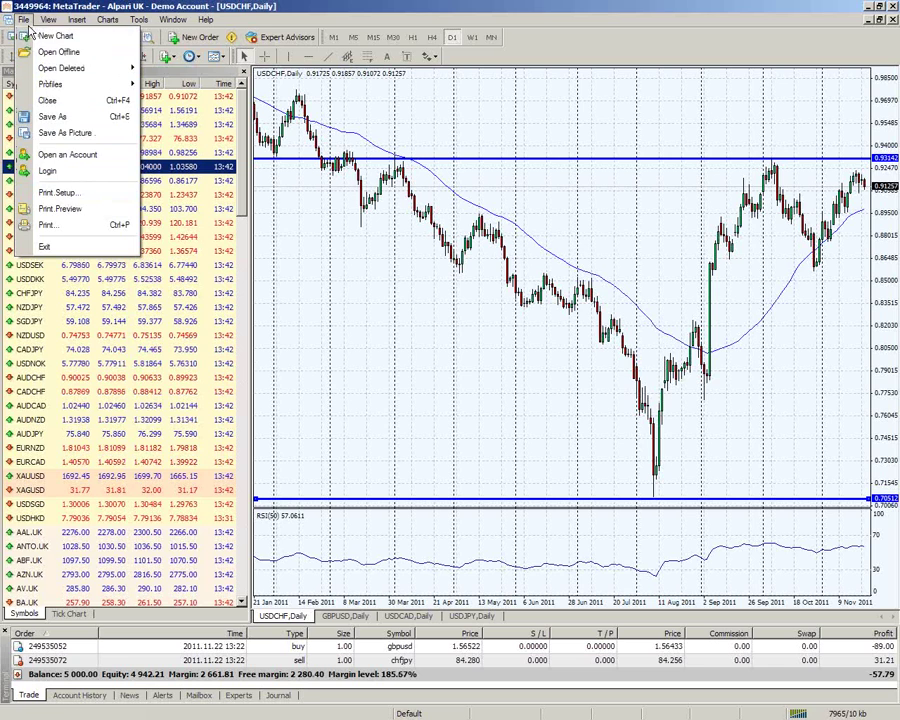
mouse_move(41, 30)
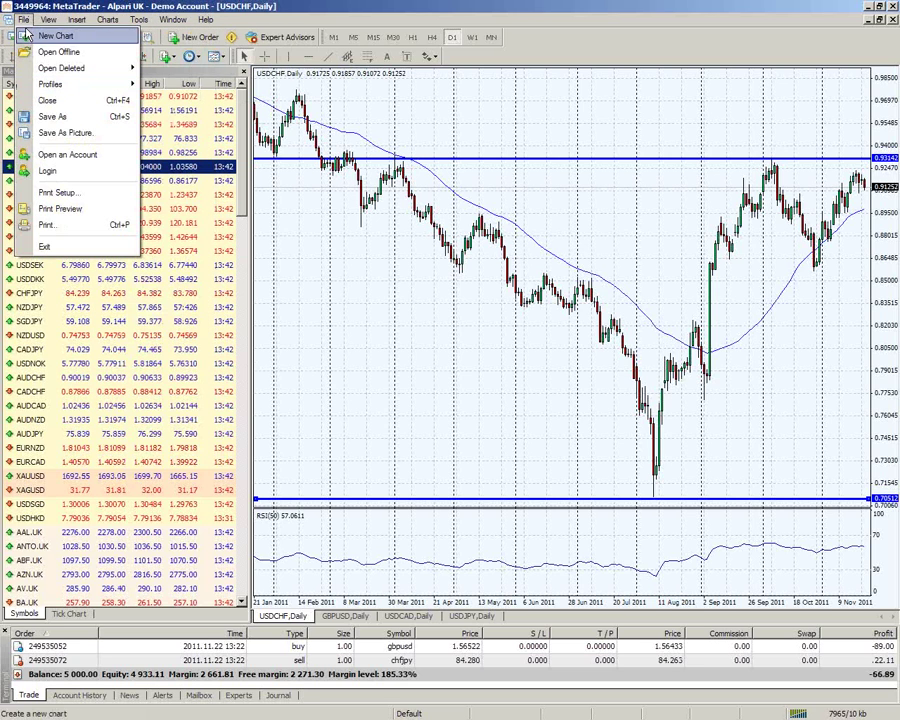
click(93, 6)
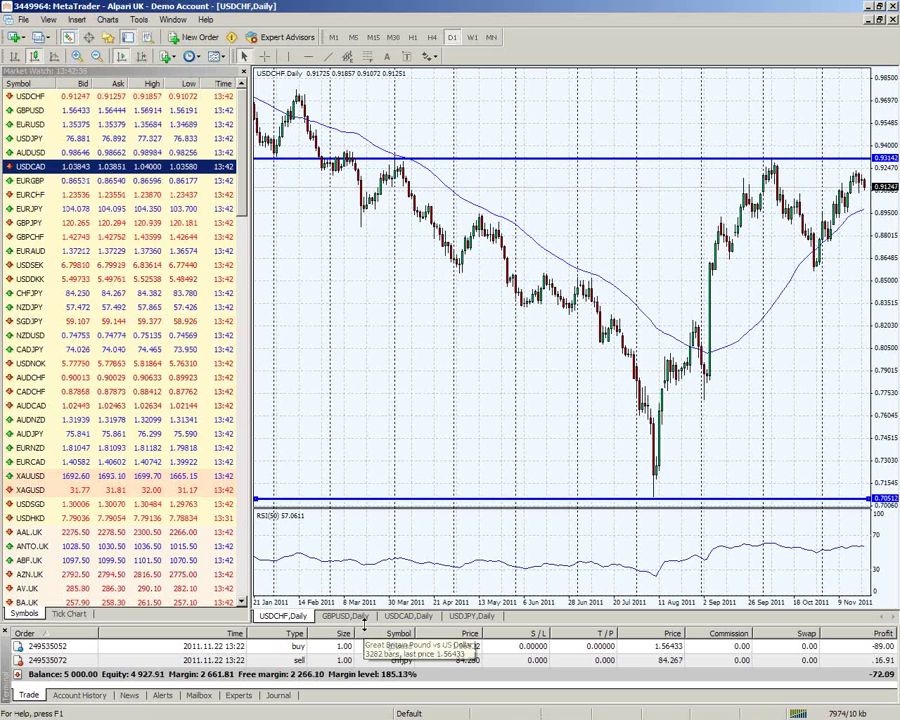
View the order window for NZDJPY from the Market Watch and close it without placing a trade.
click(122, 308)
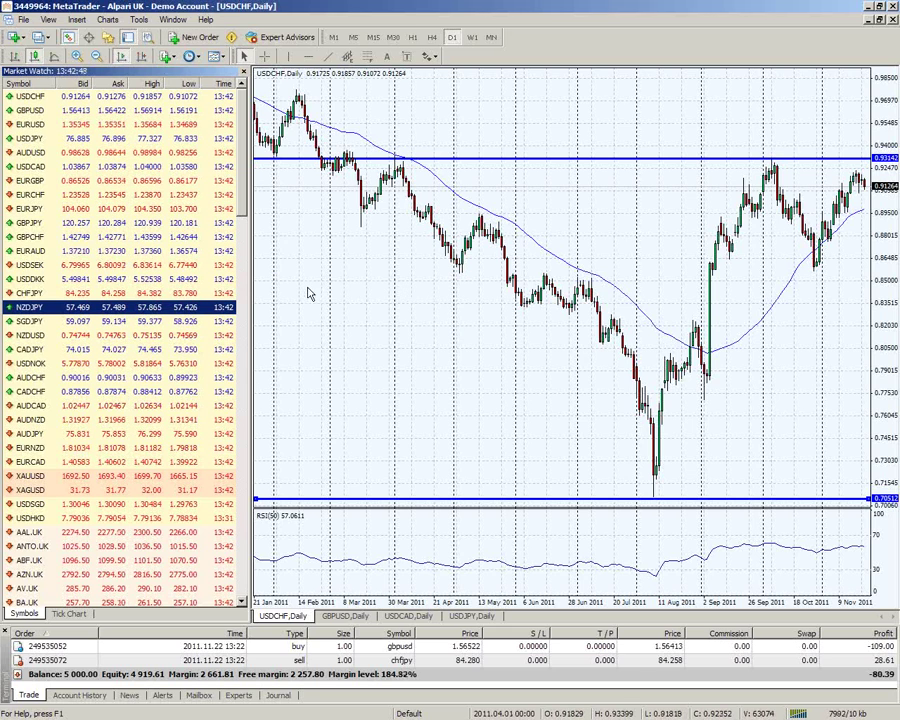
double_click(41, 311)
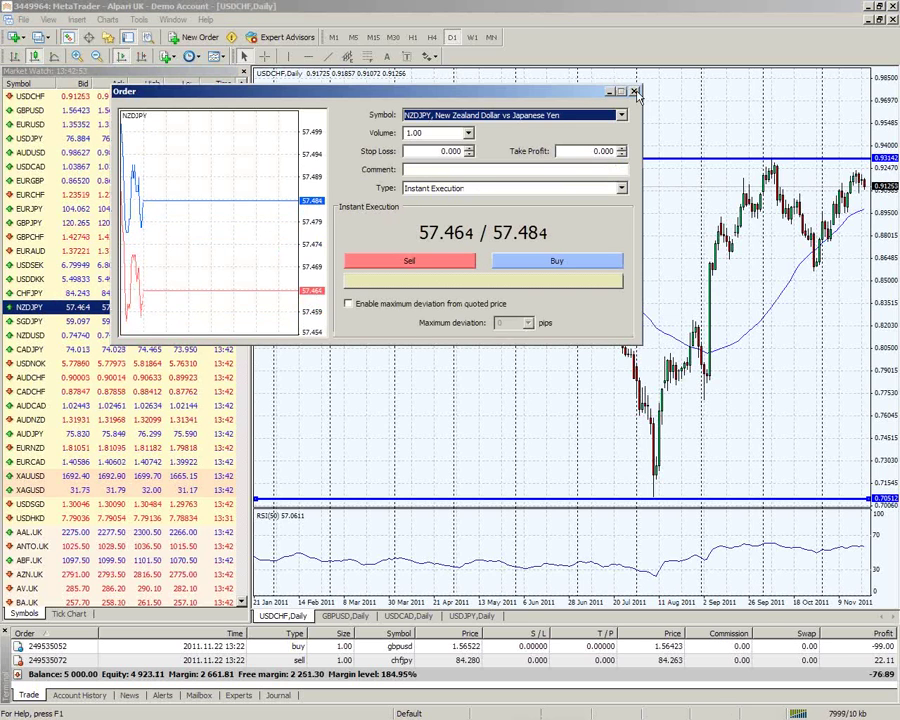
key(Escape)
View the new order window for USDCHF from its chart's trading options and close it without placing a trade.
right_click(461, 120)
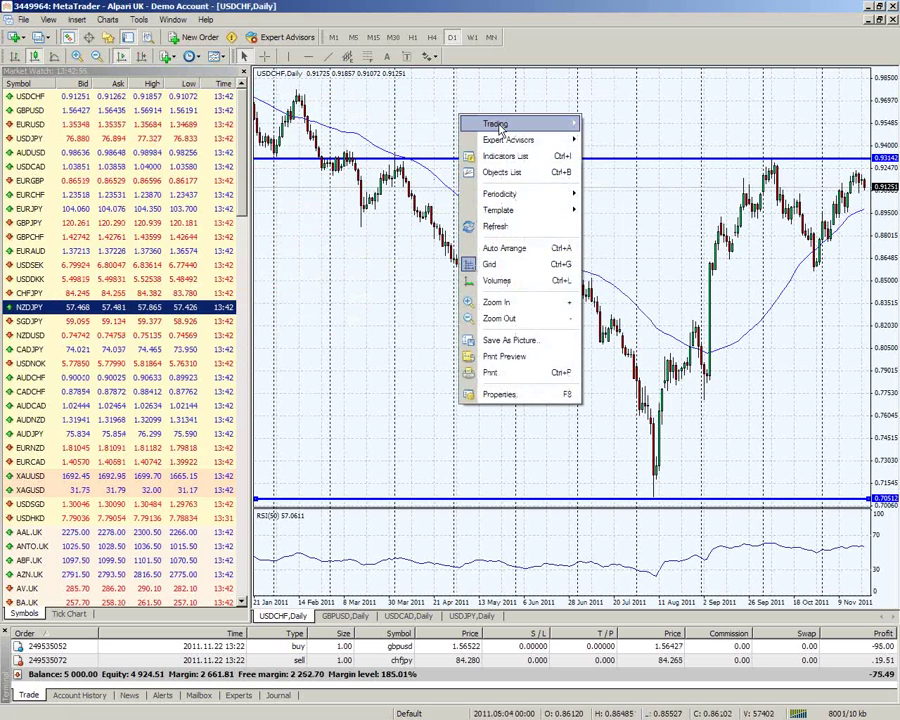
mouse_move(497, 127)
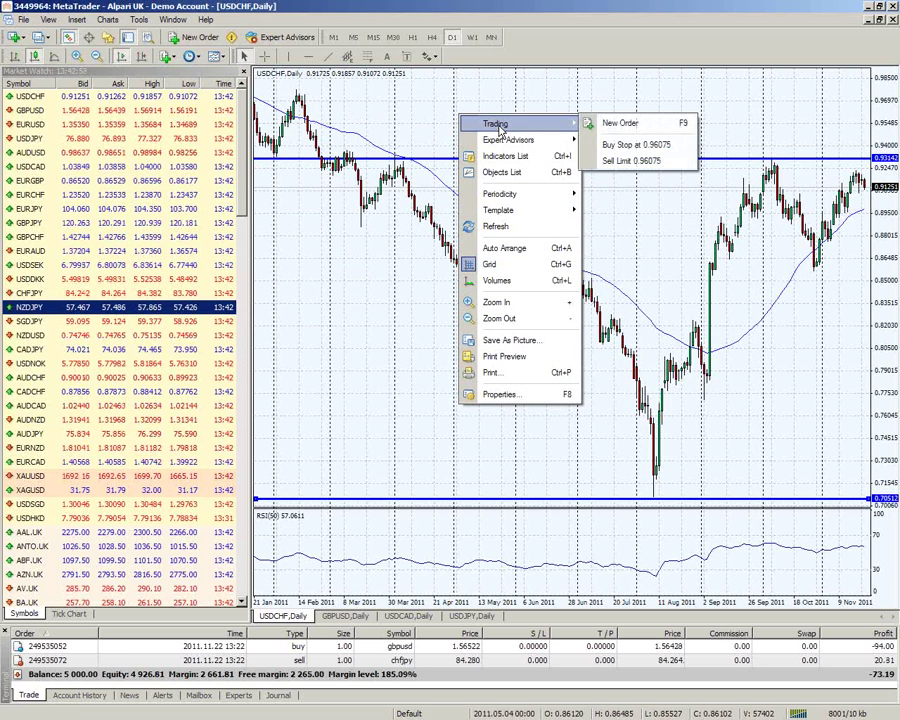
click(622, 125)
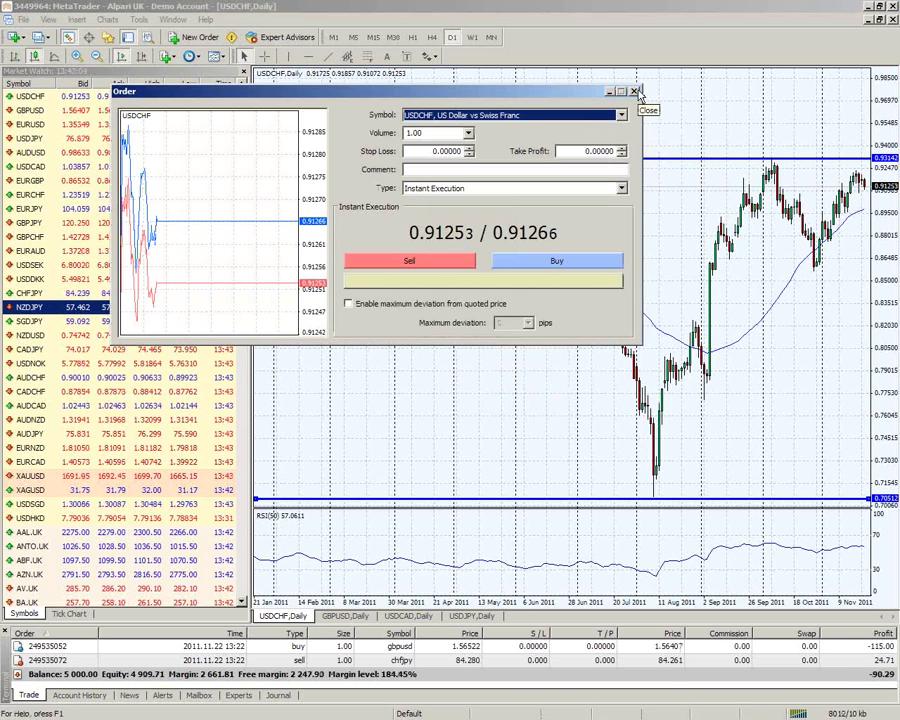
click(634, 91)
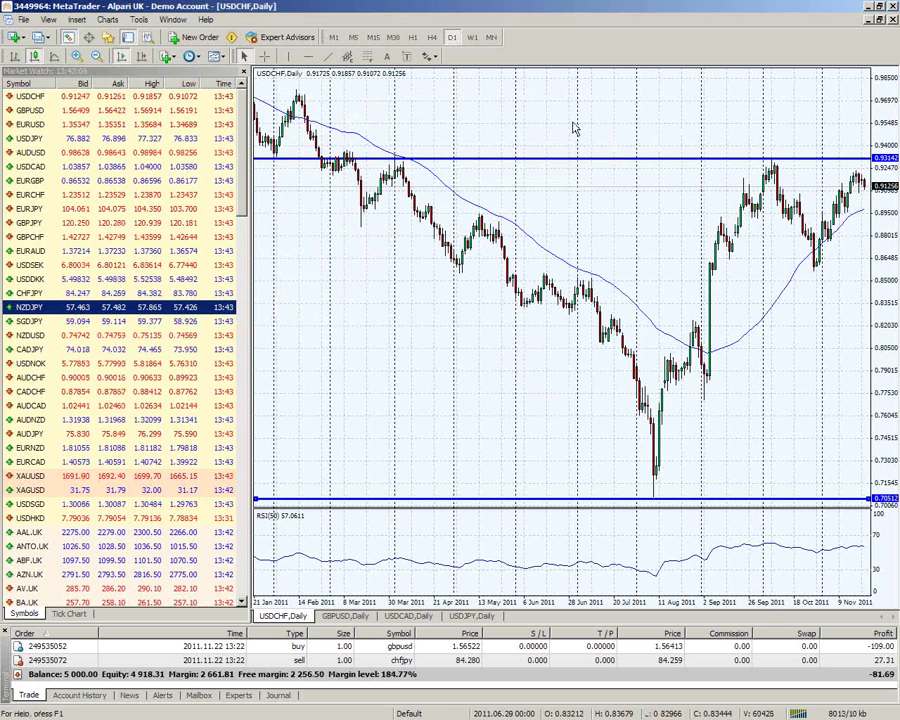
Open a new order window, move it over the middle of the chart, and keep CHFJPY as its symbol.
key(F9)
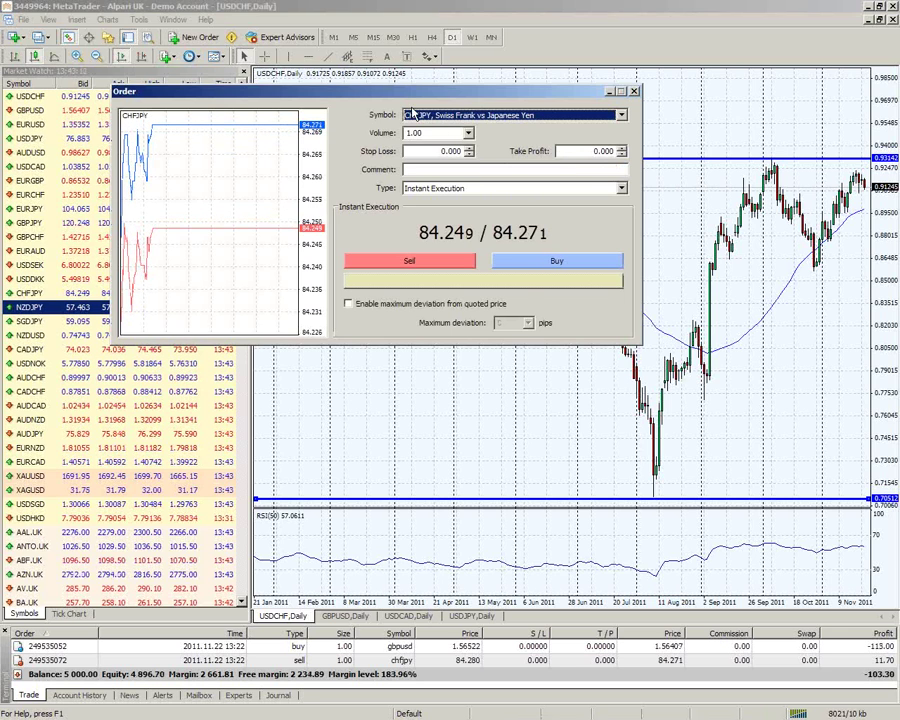
drag(405, 96, 559, 201)
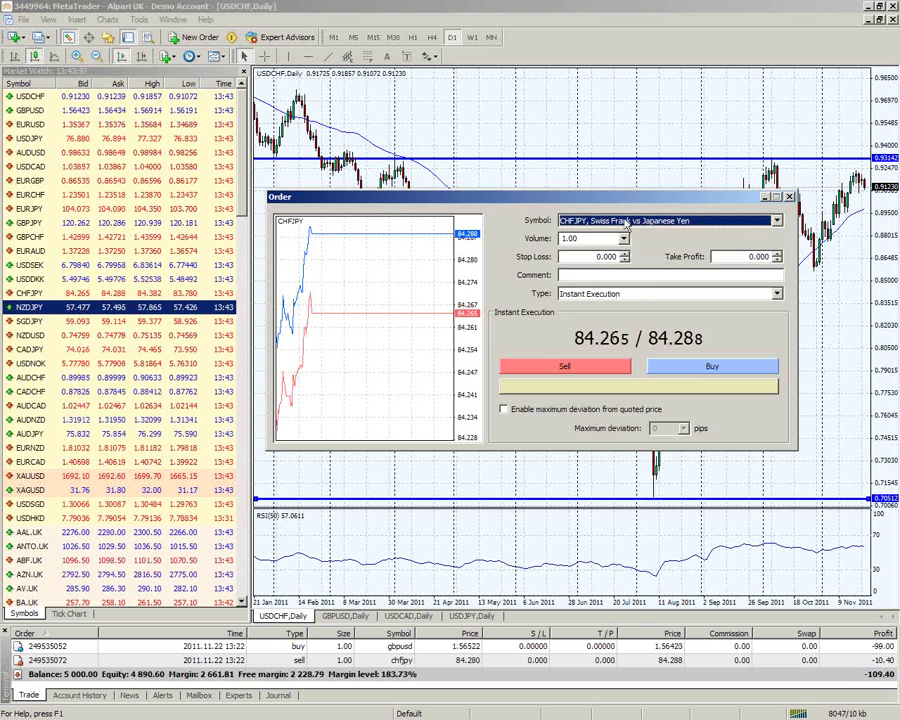
click(683, 224)
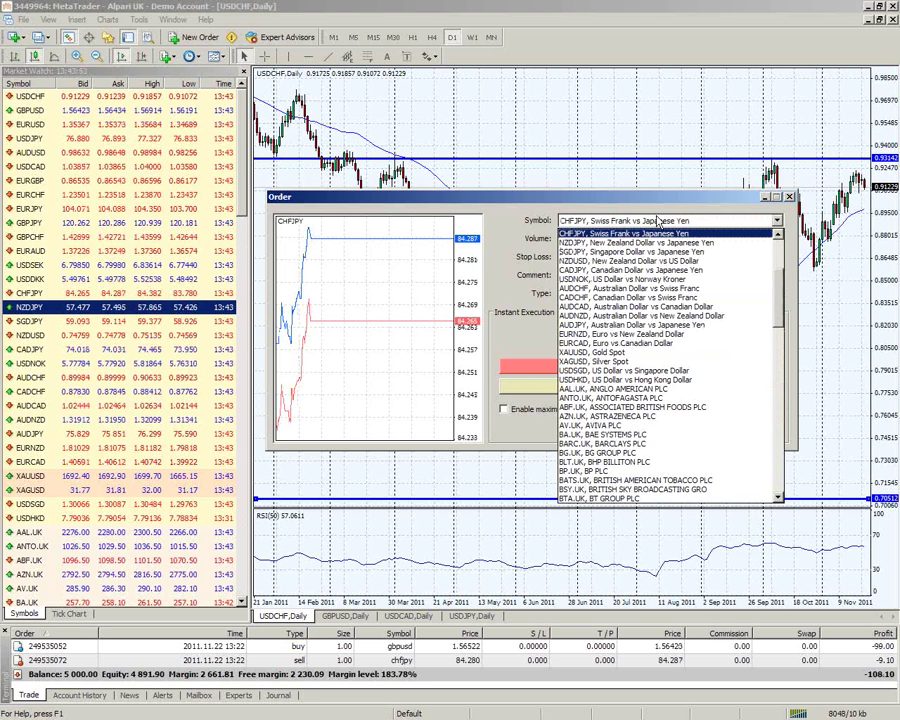
click(662, 234)
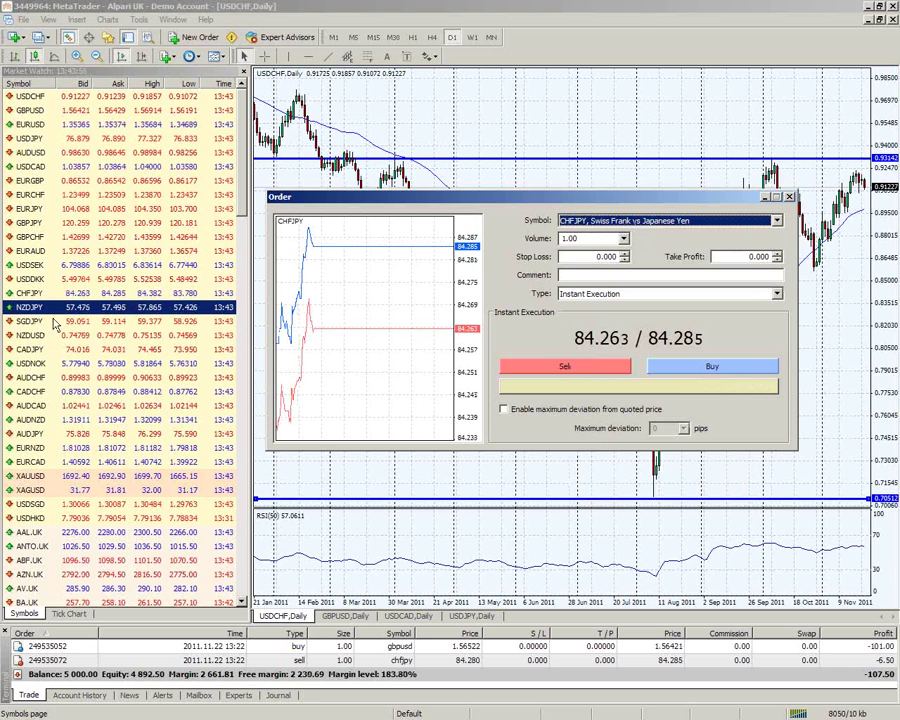
Browse the order window's full symbol list and choose GBPUSD, Great Britain Pound vs US Dollar.
click(645, 221)
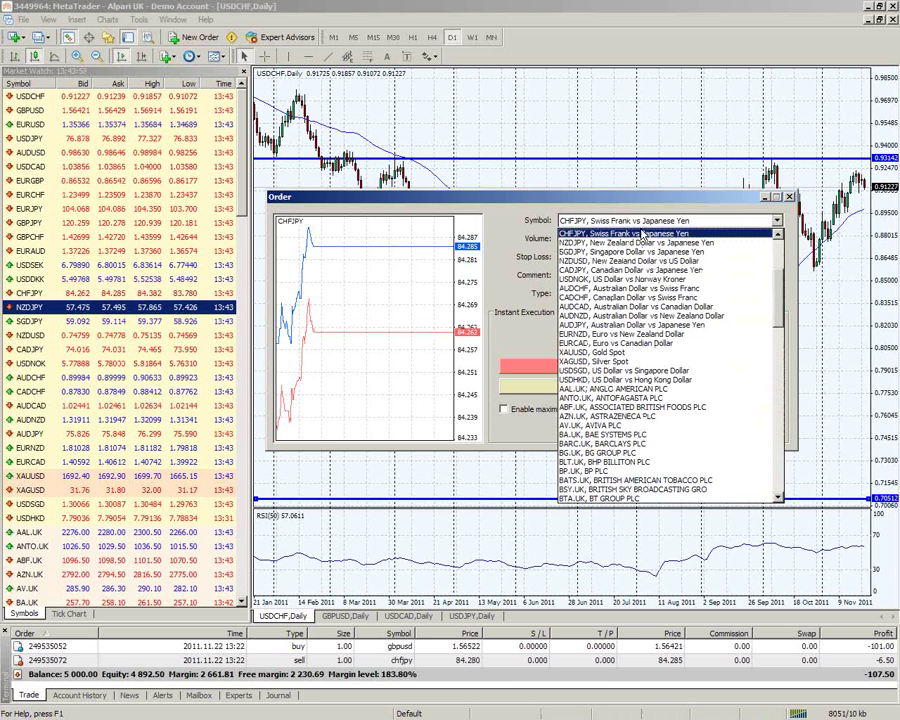
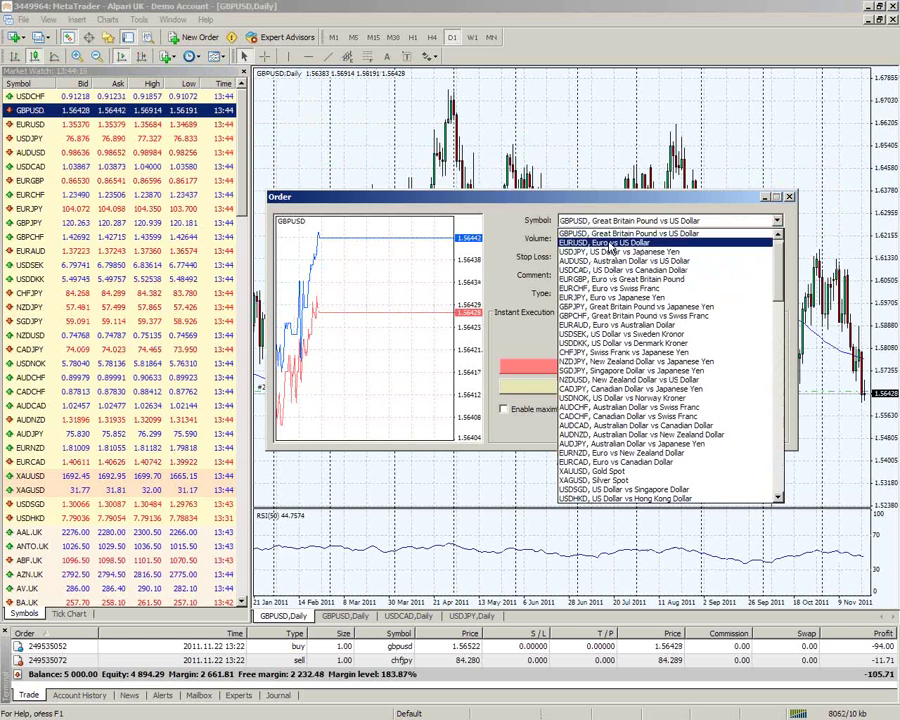
scroll(637, 357, down, 4)
scroll(660, 375, down, 18)
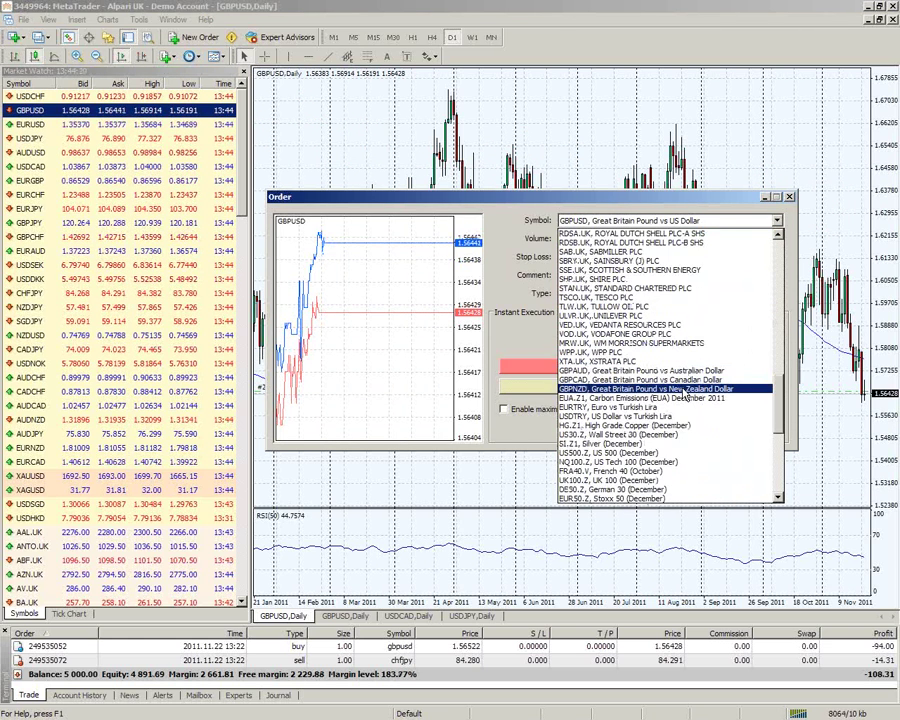
scroll(695, 394, down, 9)
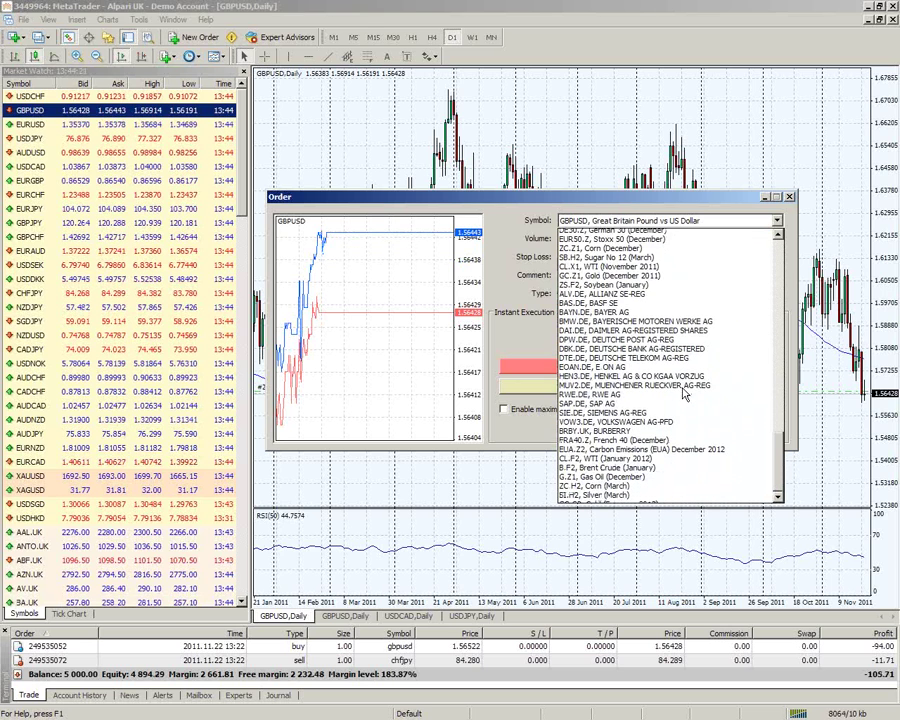
scroll(696, 392, down, 2)
drag(778, 465, 772, 279)
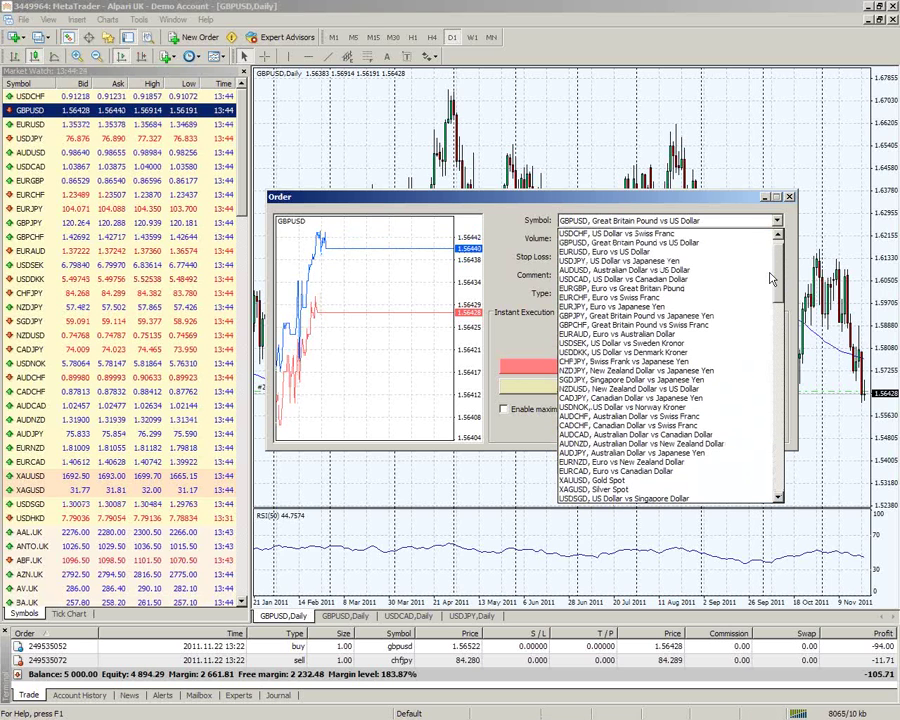
click(607, 242)
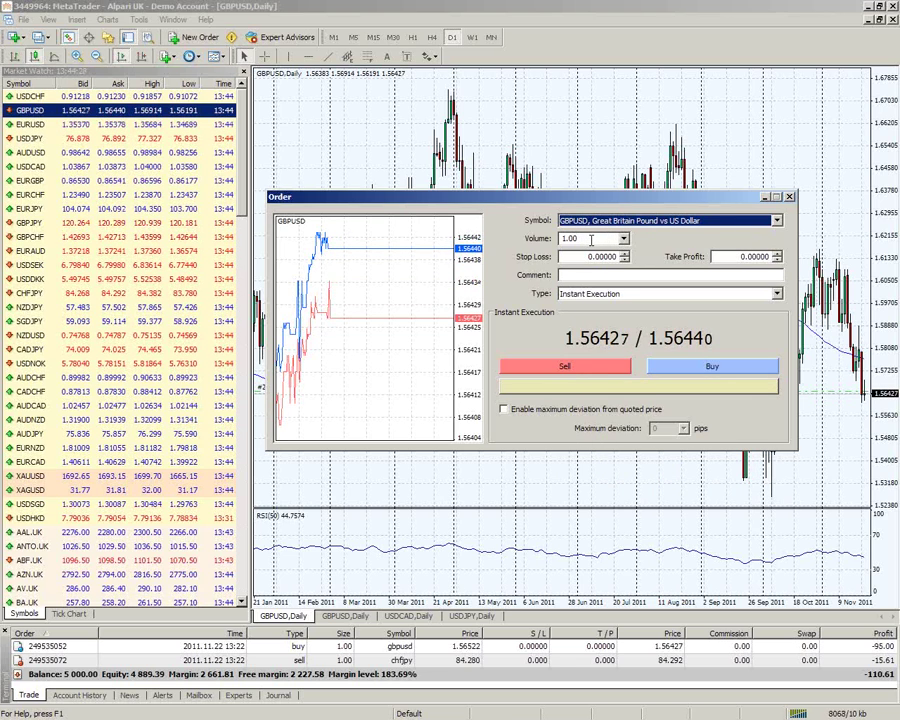
Try GBPUSD order volumes of 1, 0.1 and 0.01.
double_click(590, 239)
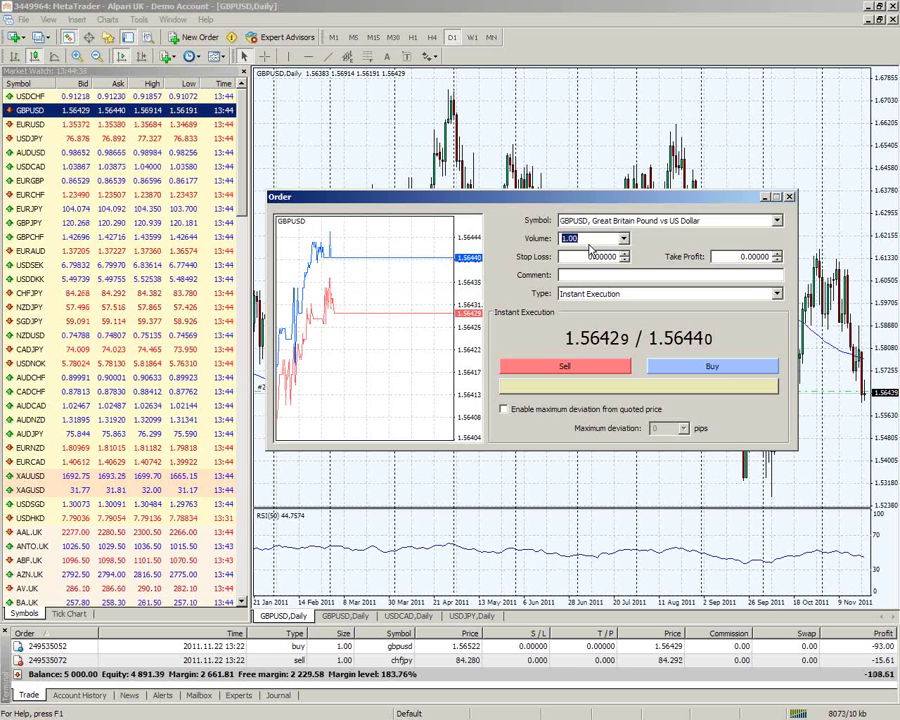
text(1)
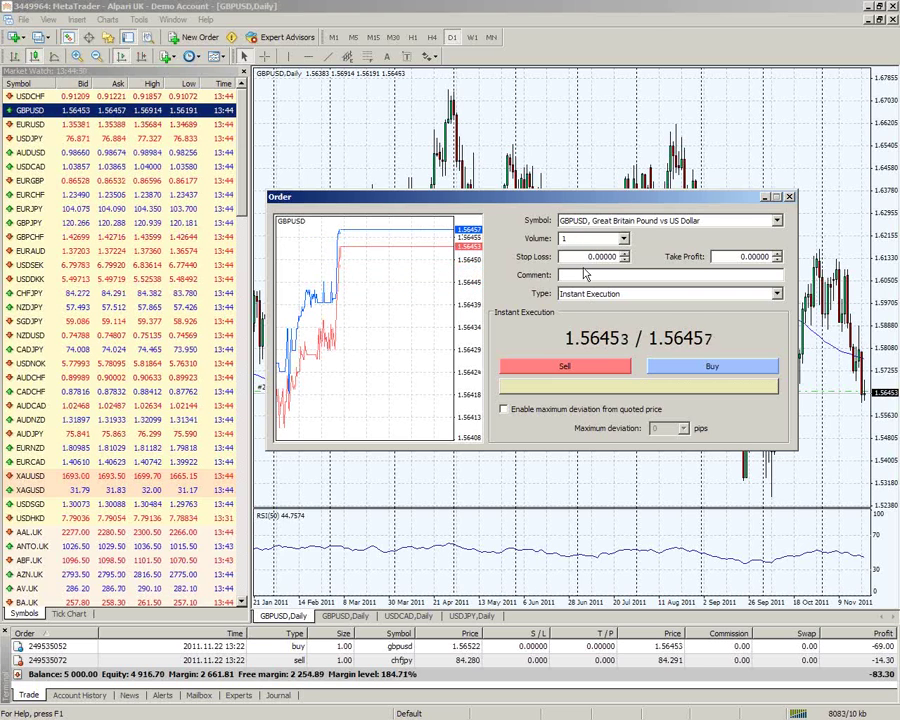
double_click(620, 237)
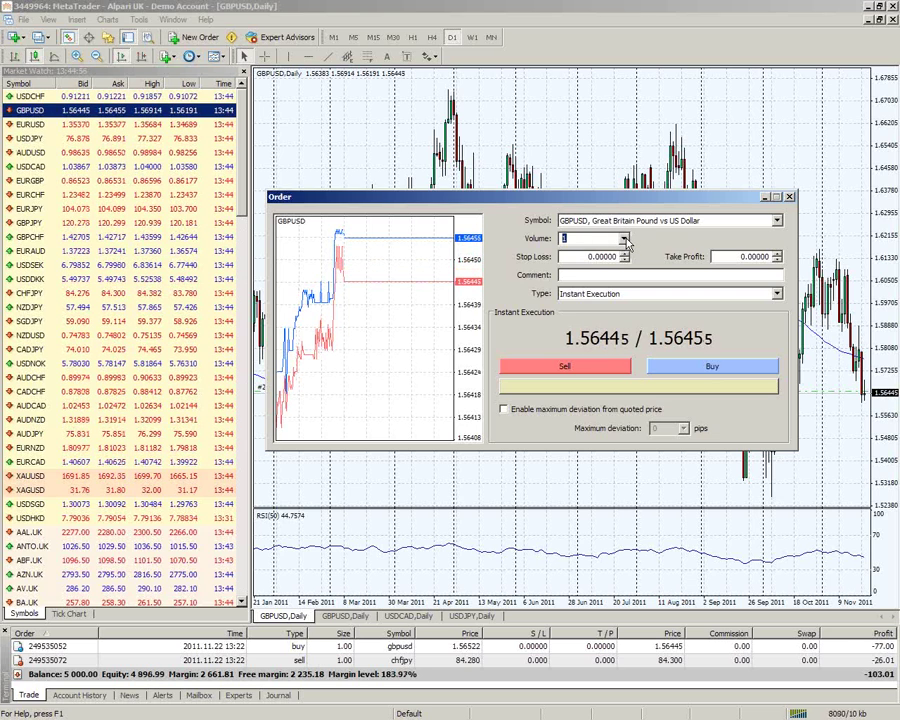
text(0.1)
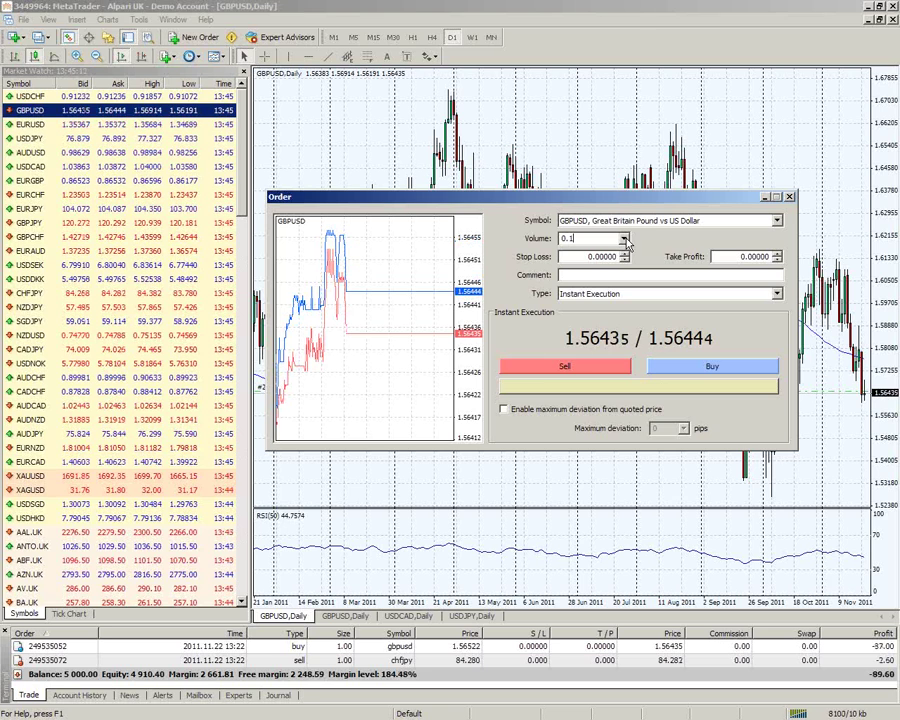
scroll(627, 240, up, 1)
scroll(627, 240, down, 1)
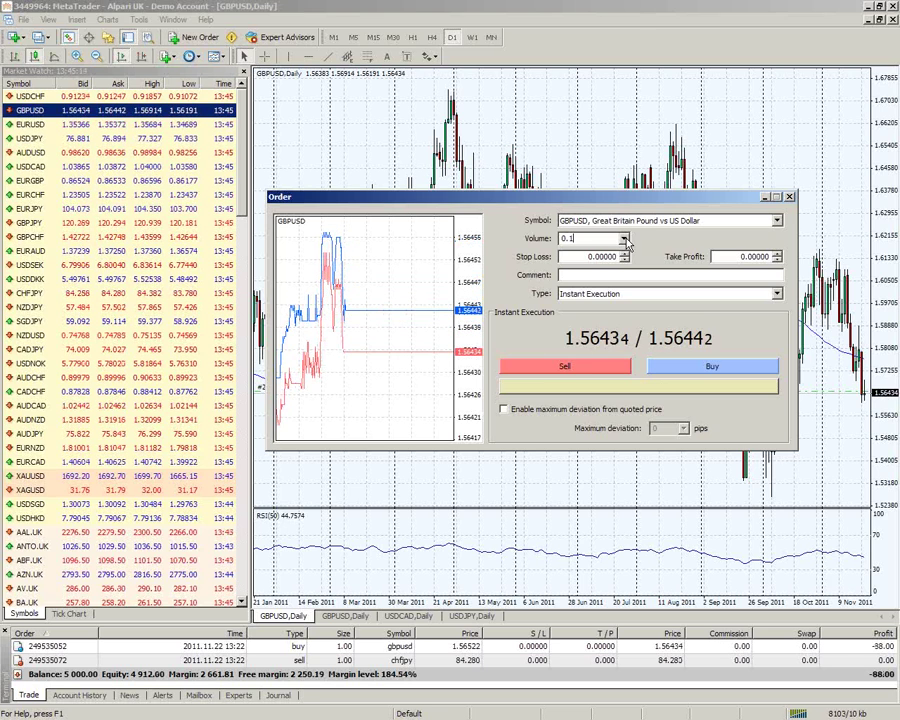
scroll(627, 243, down, 1)
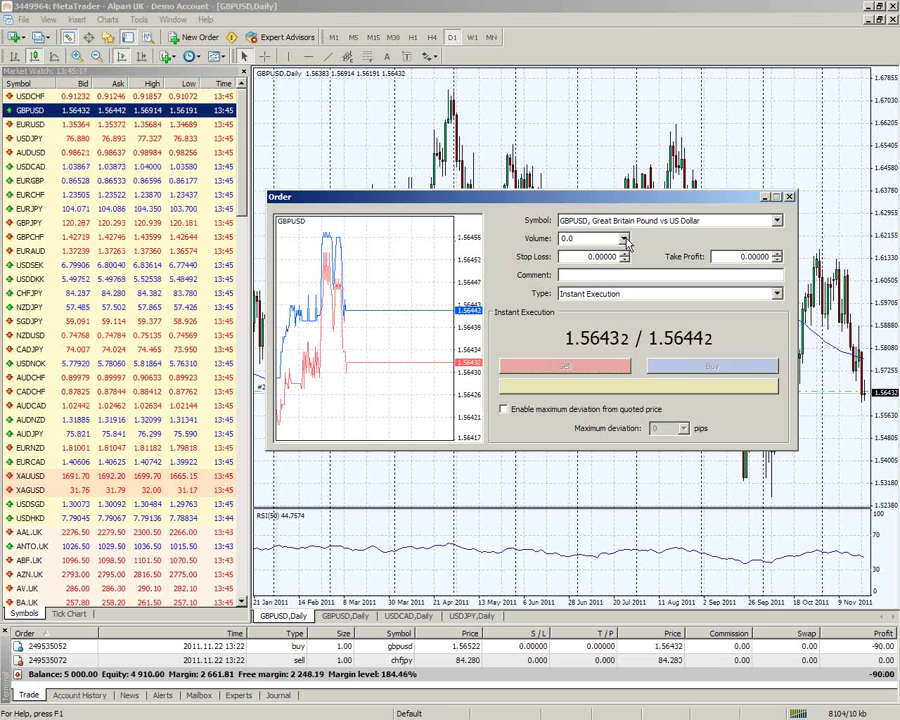
scroll(627, 243, up, 1)
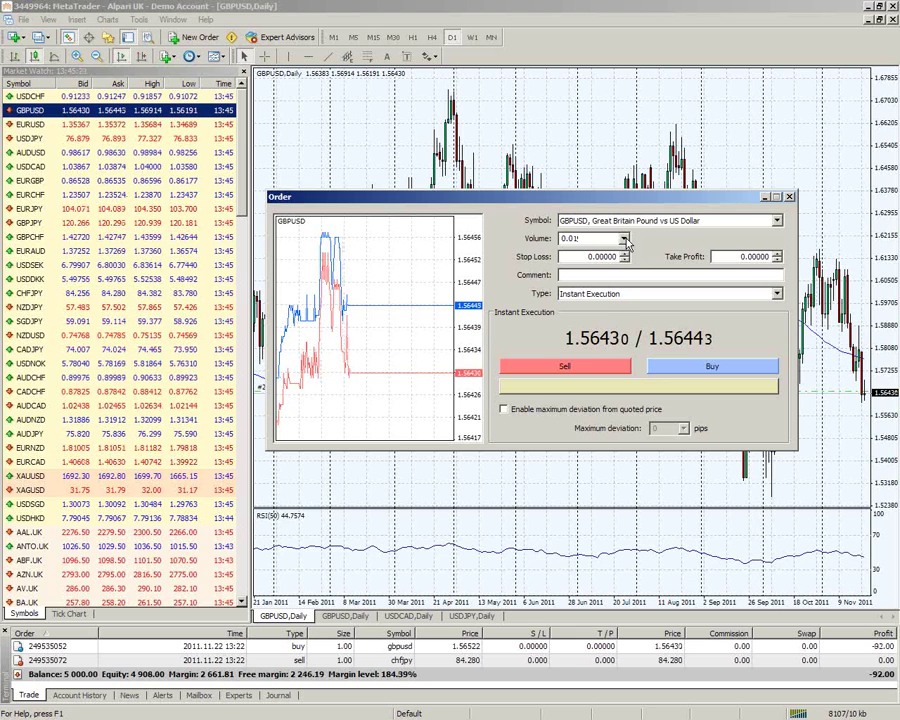
Try uneven order volumes of 1.21 and 2.98.
key(BackSpace)
key(BackSpace)
key(BackSpace)
key(BackSpace)
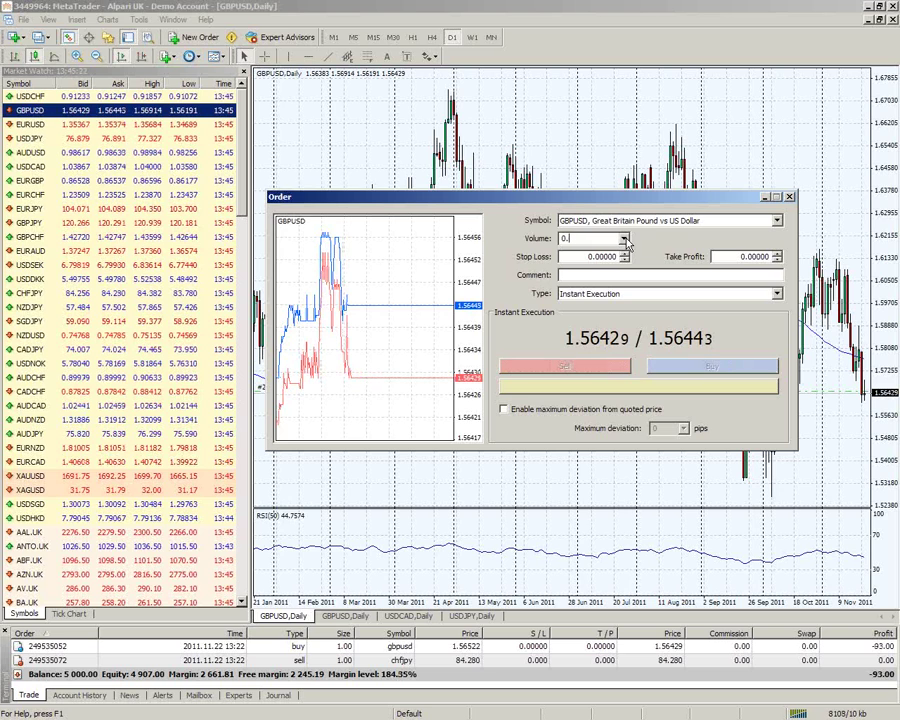
text(1)
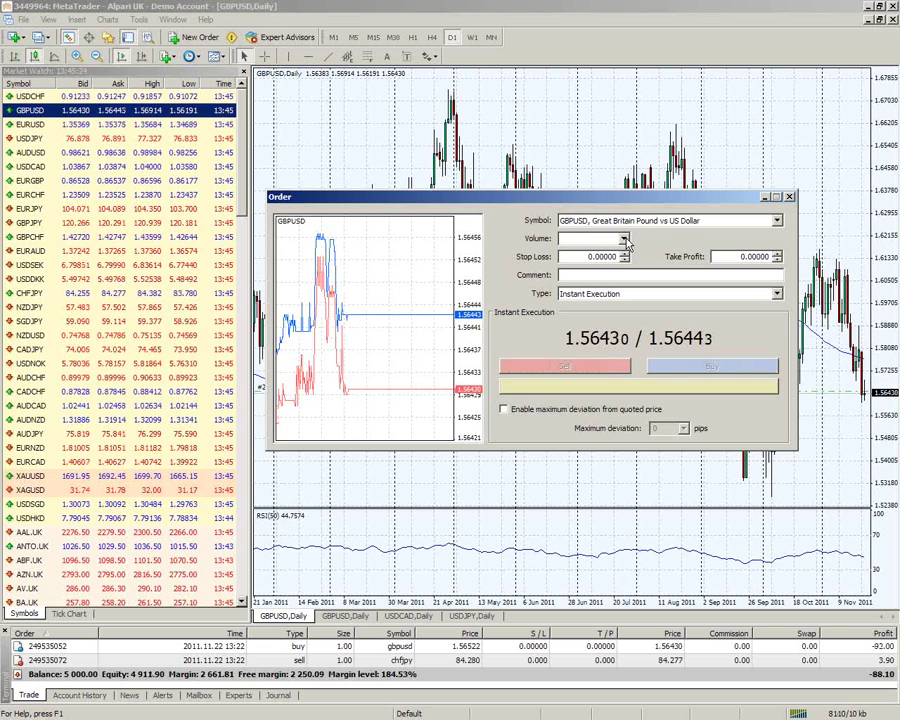
text(.2)
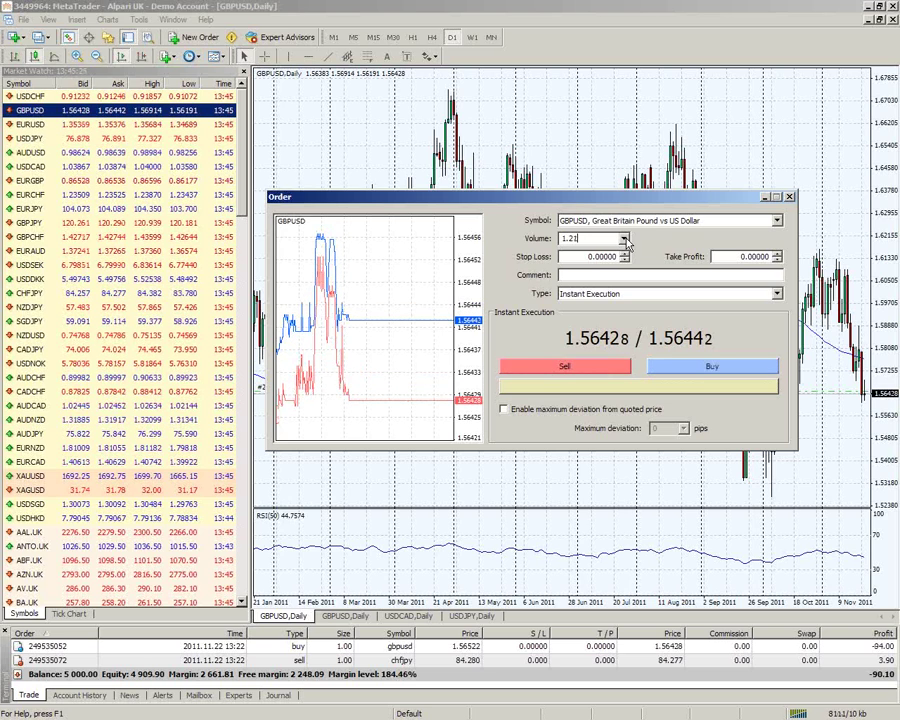
text(1)
key(BackSpace)
key(BackSpace)
key(BackSpace)
key(BackSpace)
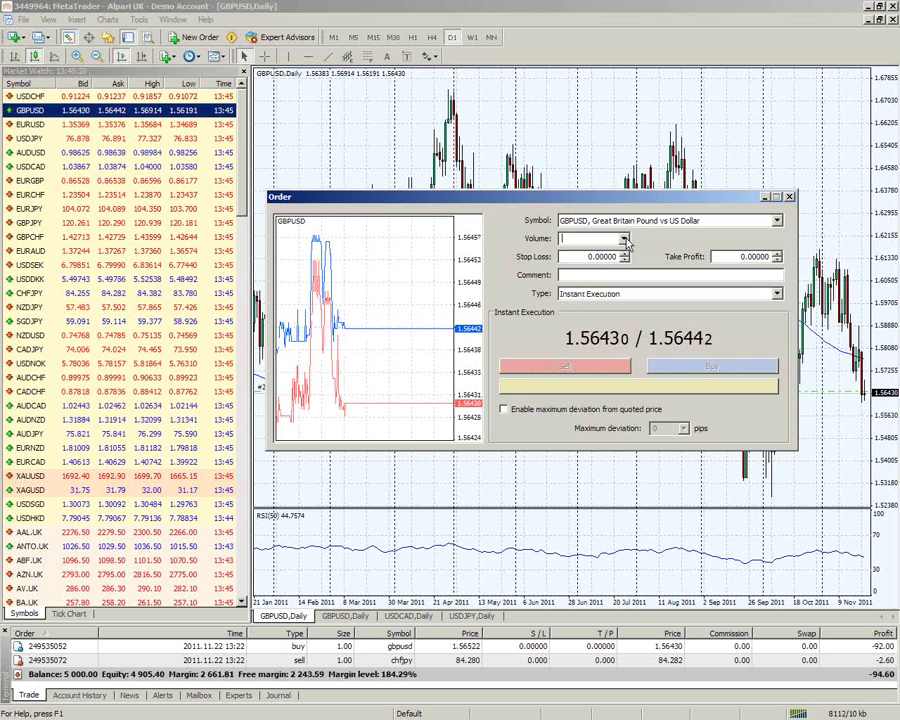
text(2.98)
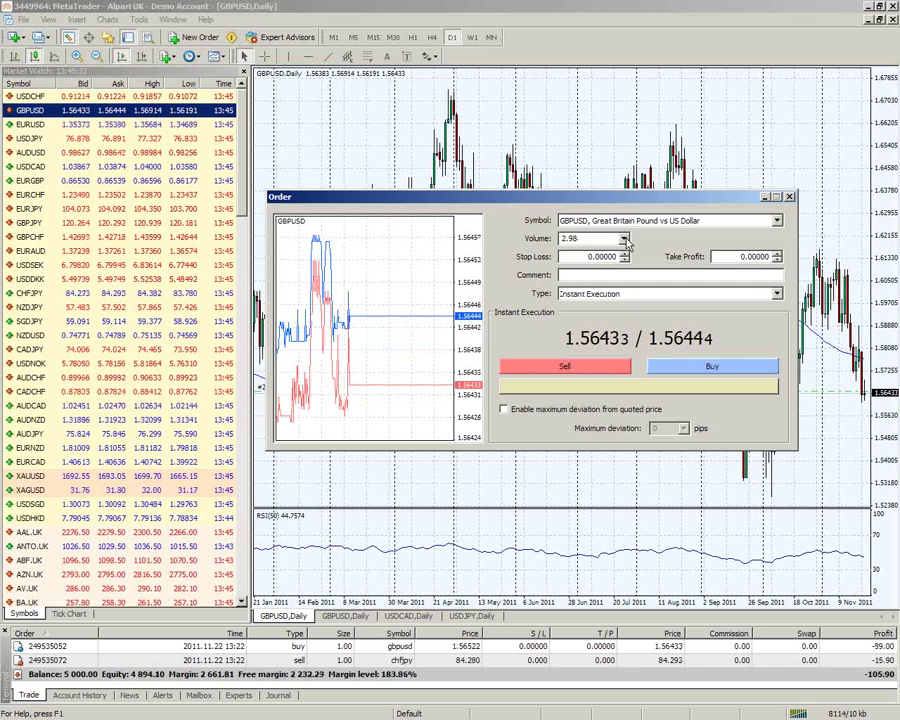
Replace the order volume with 0.01, and try 2.5 as another example.
key(BackSpace)
key(BackSpace)
key(BackSpace)
key(BackSpace)
text(0.01)
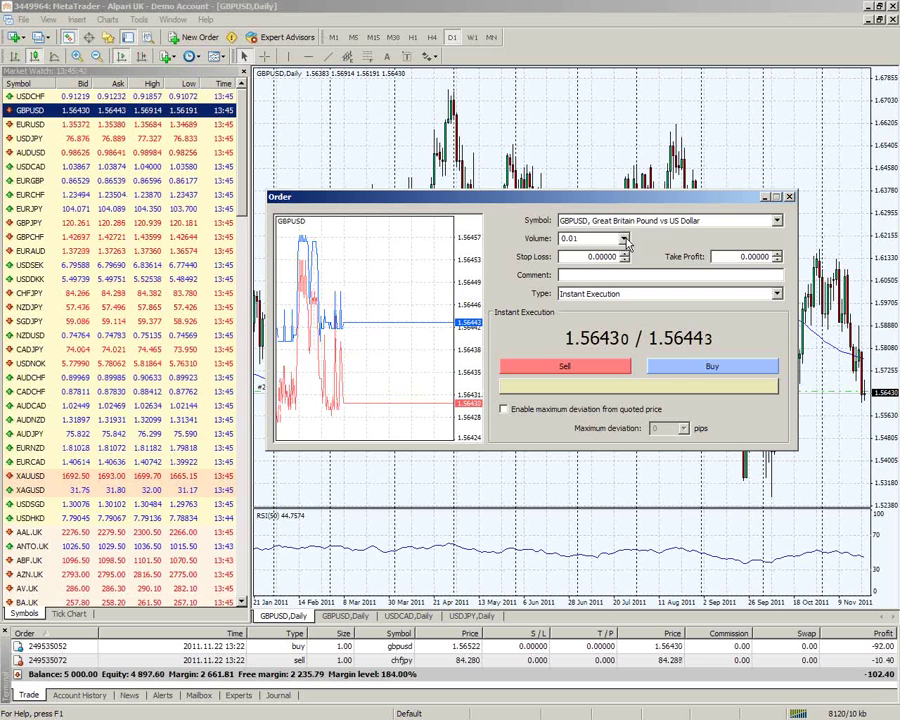
key(BackSpace)
key(BackSpace)
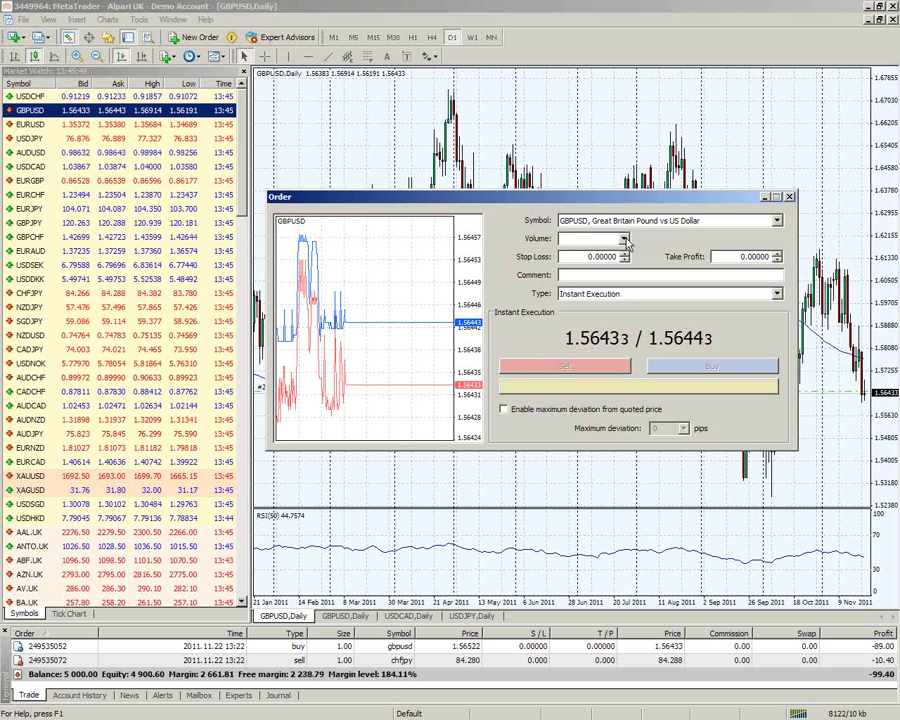
text(2.5)
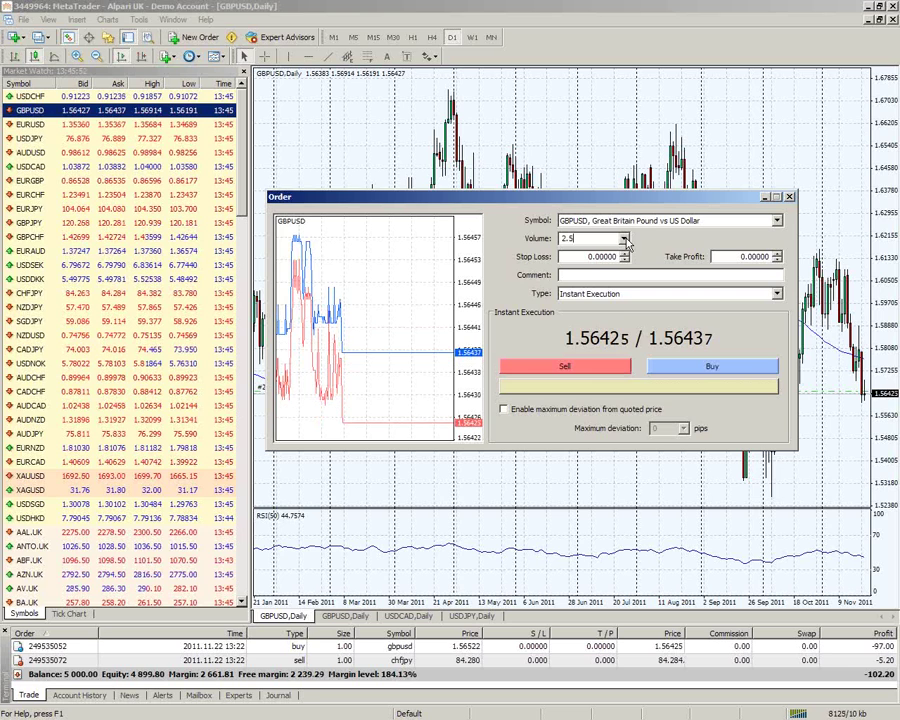
Set the GBPUSD order volume to 1.
key(BackSpace)
key(BackSpace)
key(BackSpace)
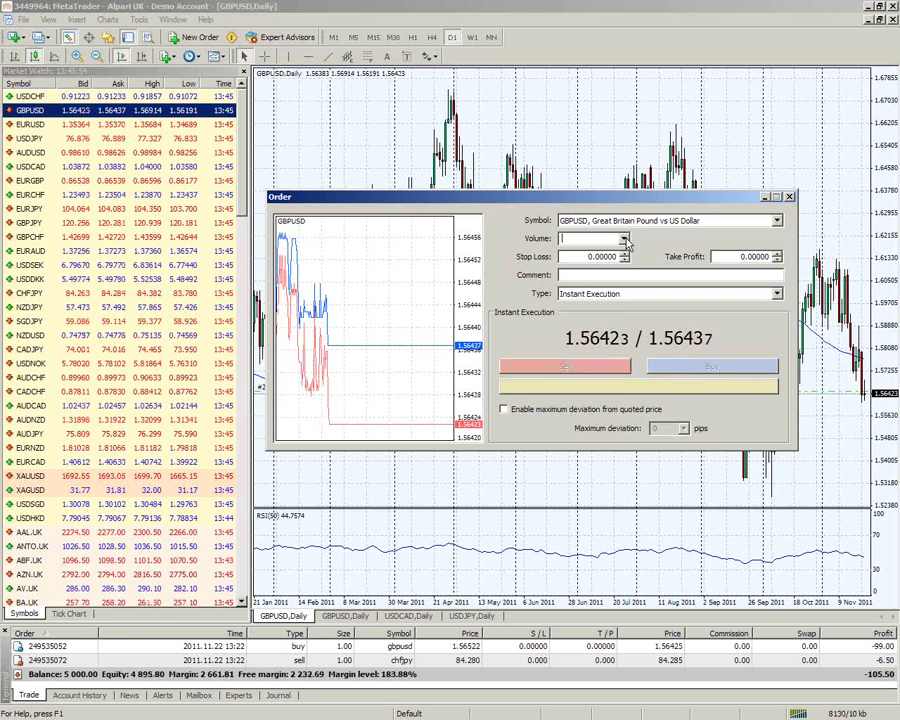
text(1)
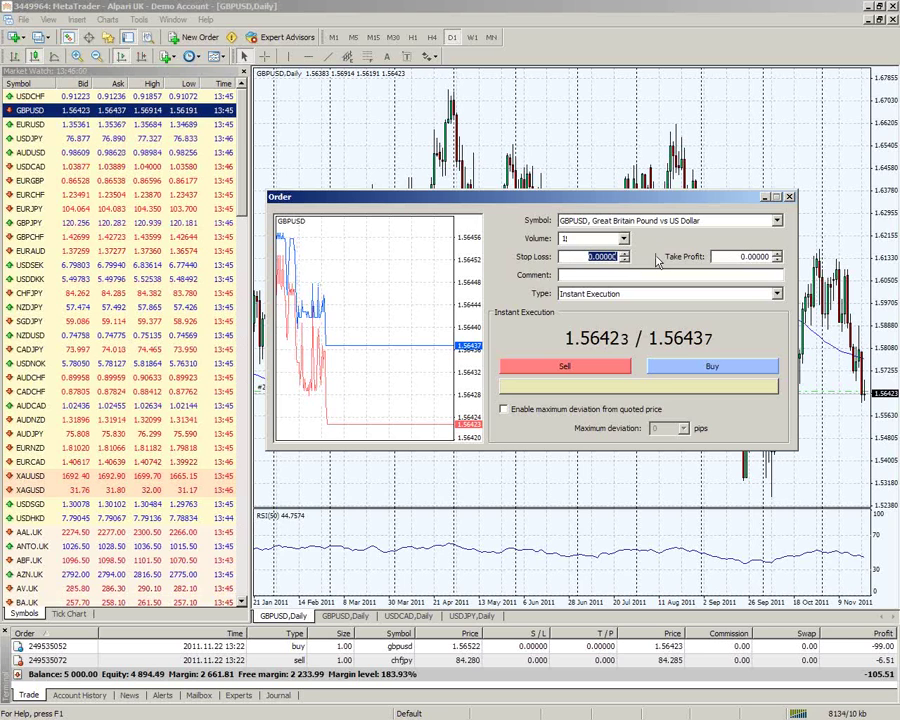
Set the order's stop loss to 1.56000 and its take profit to 1.57100.
key(Tab)
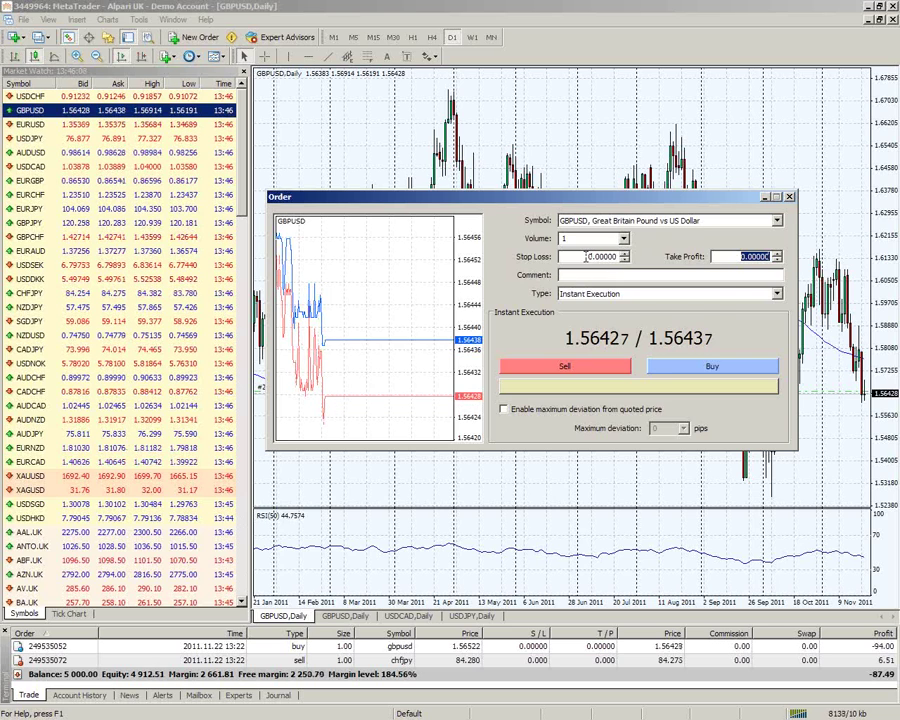
key(shift+Tab)
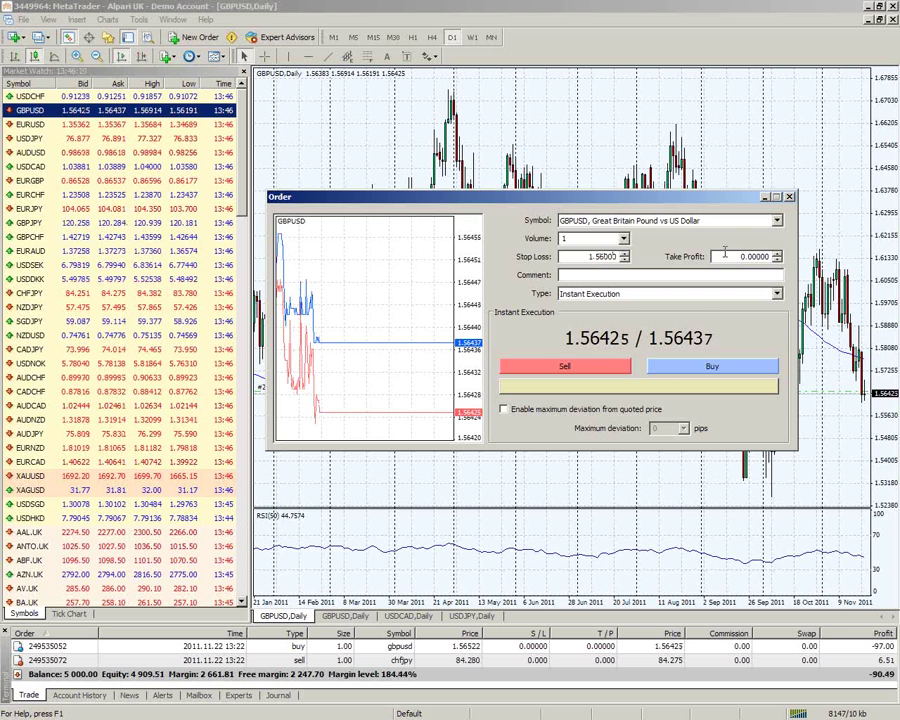
key(Tab)
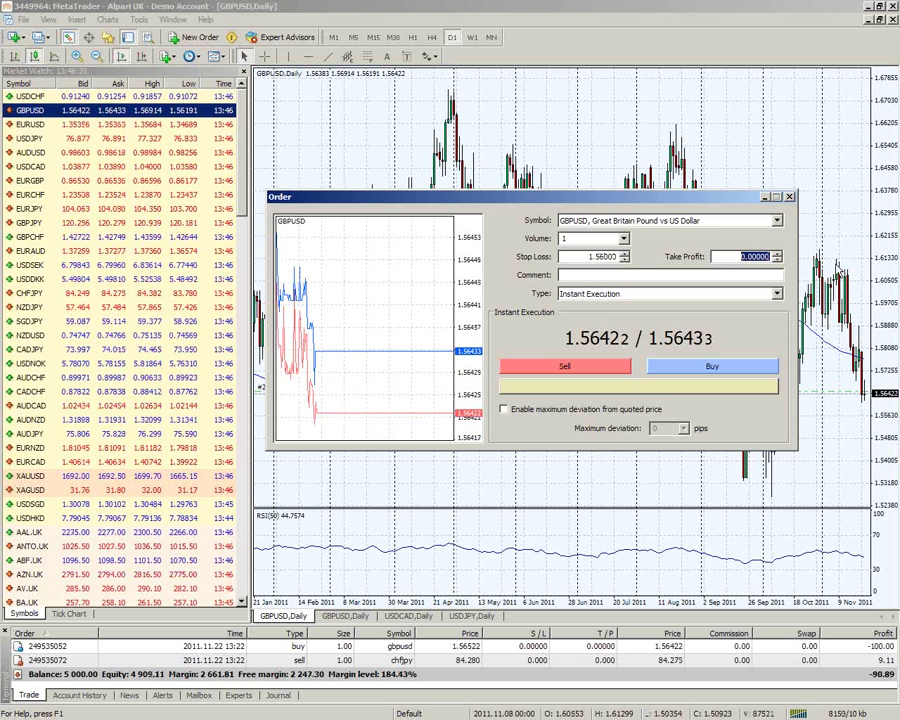
text(1.57100)
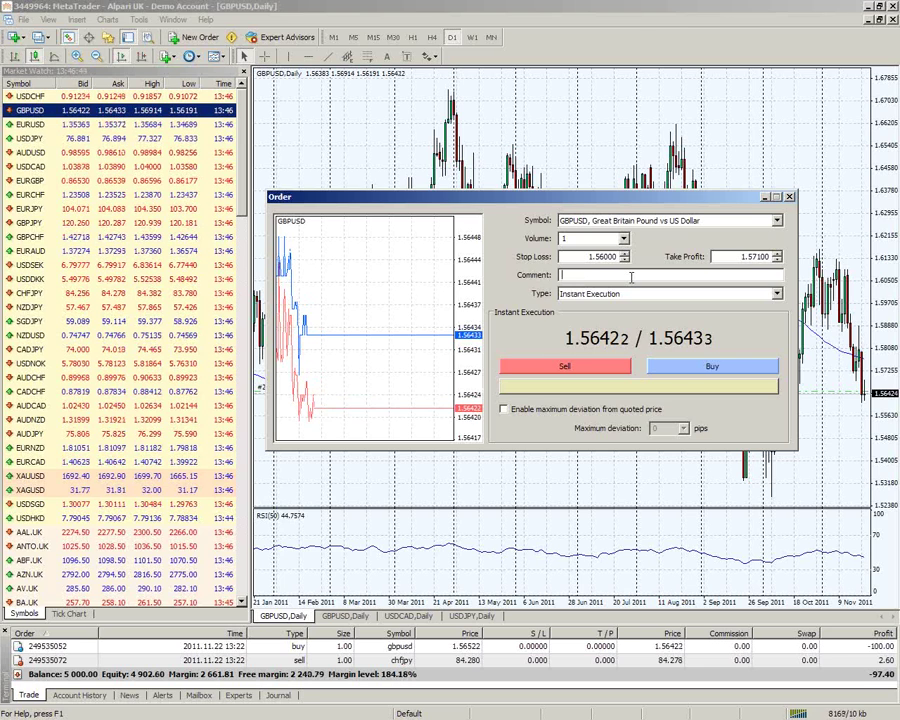
Enter "Bullish GBP, BoE minutes" as the comment of the GBPUSD order.
text(#)
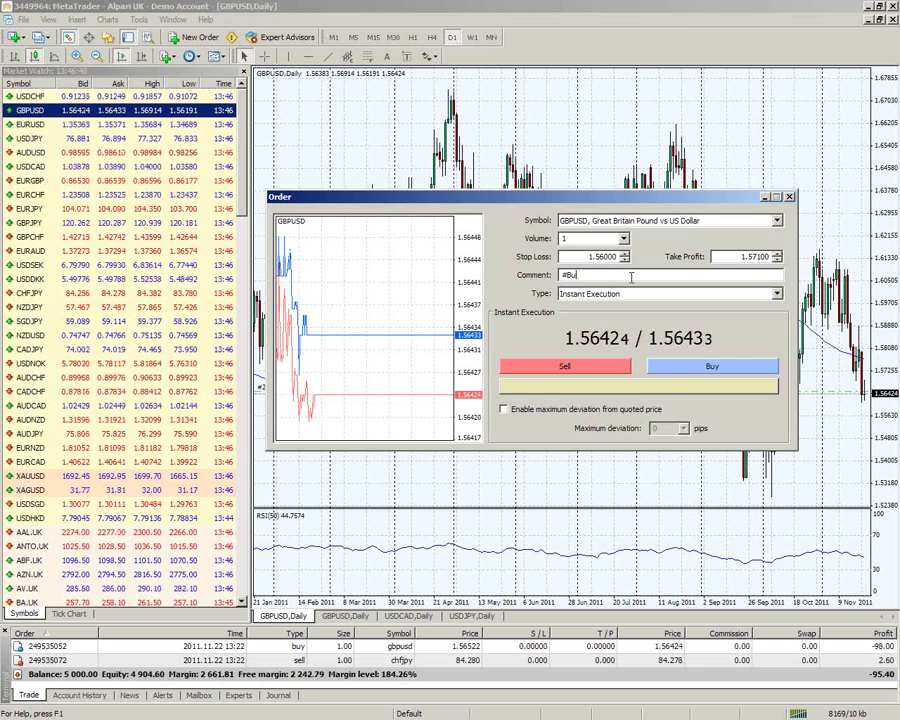
key(BackSpace)
text(Bullish )
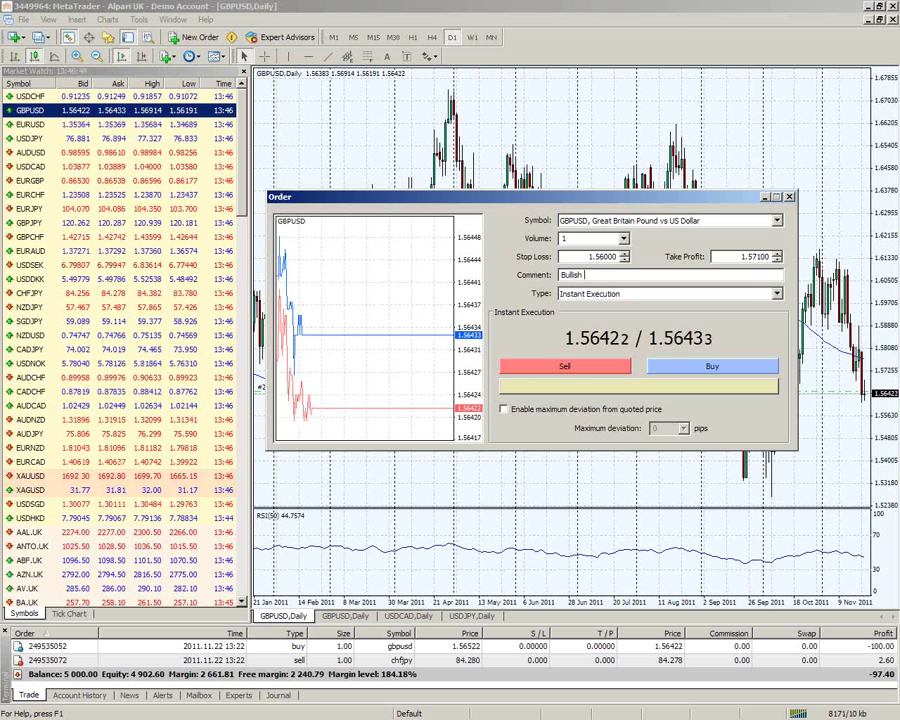
text(GBP)
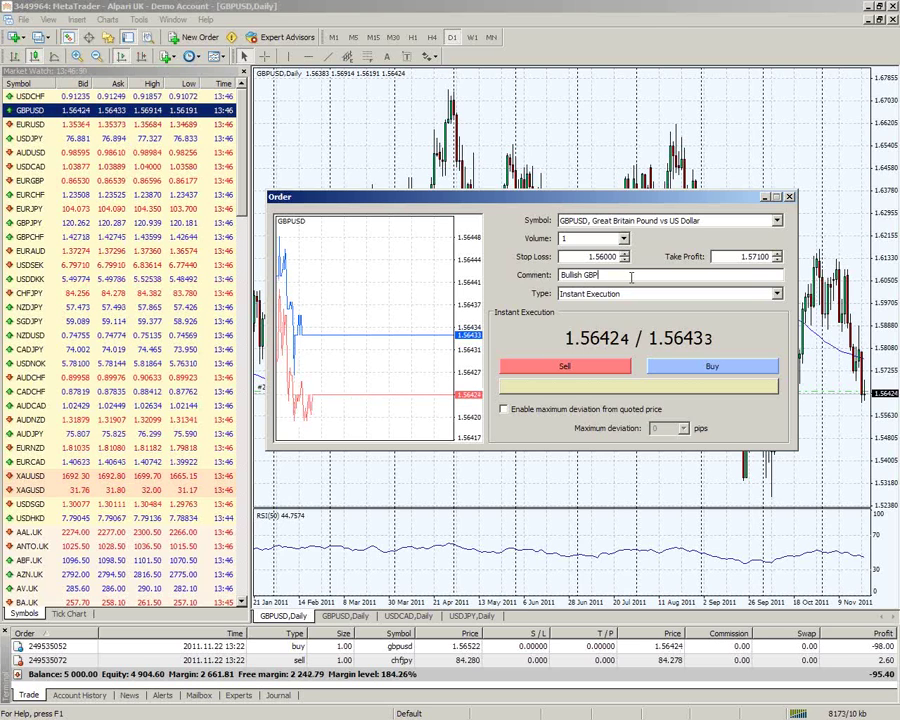
text(,)
text( Bo)
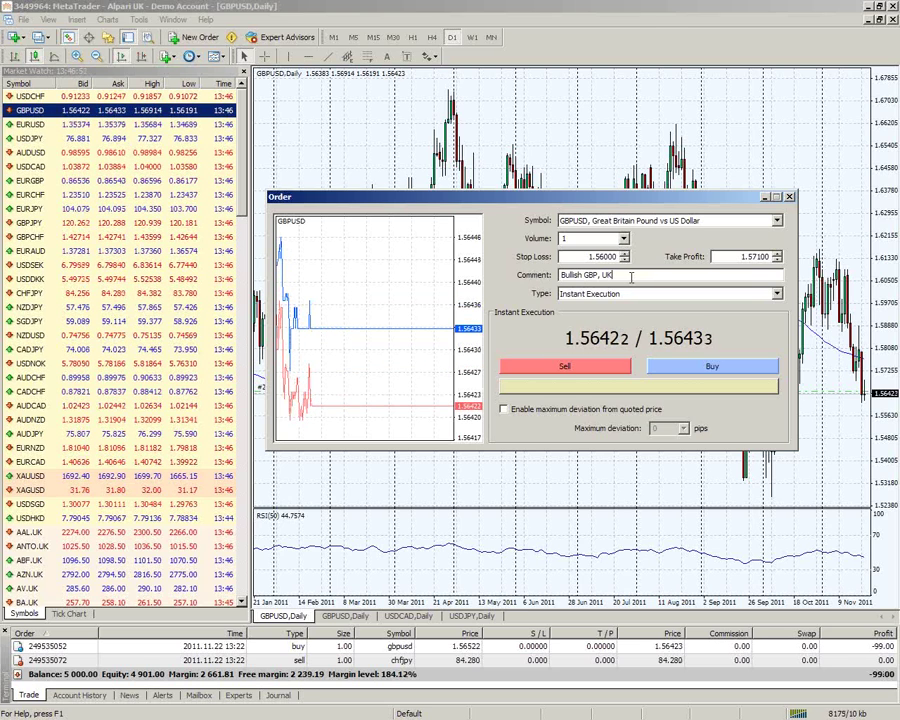
text(E m)
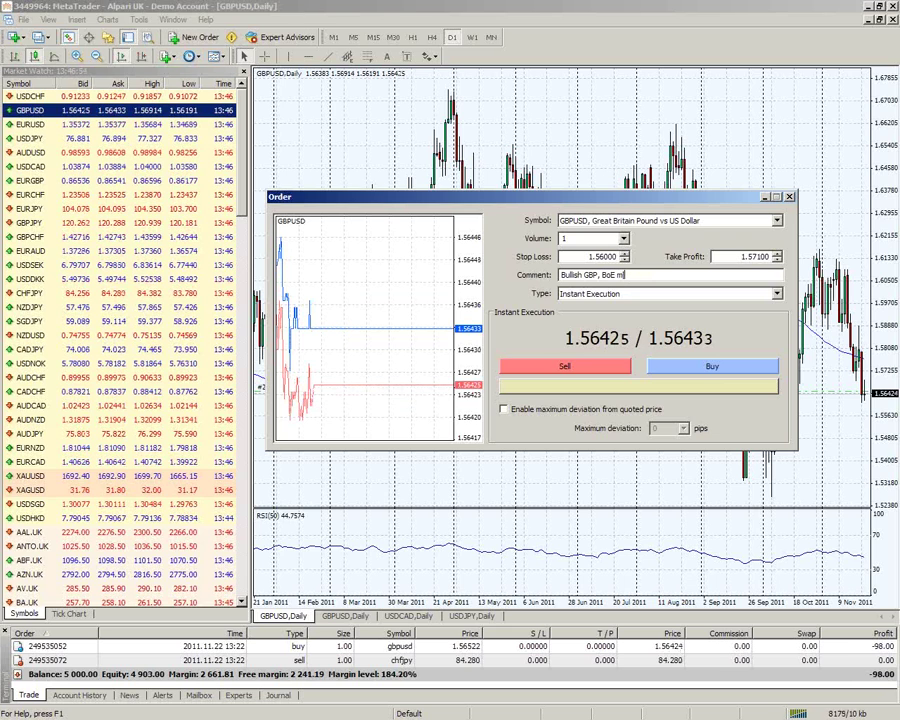
text(inutes.)
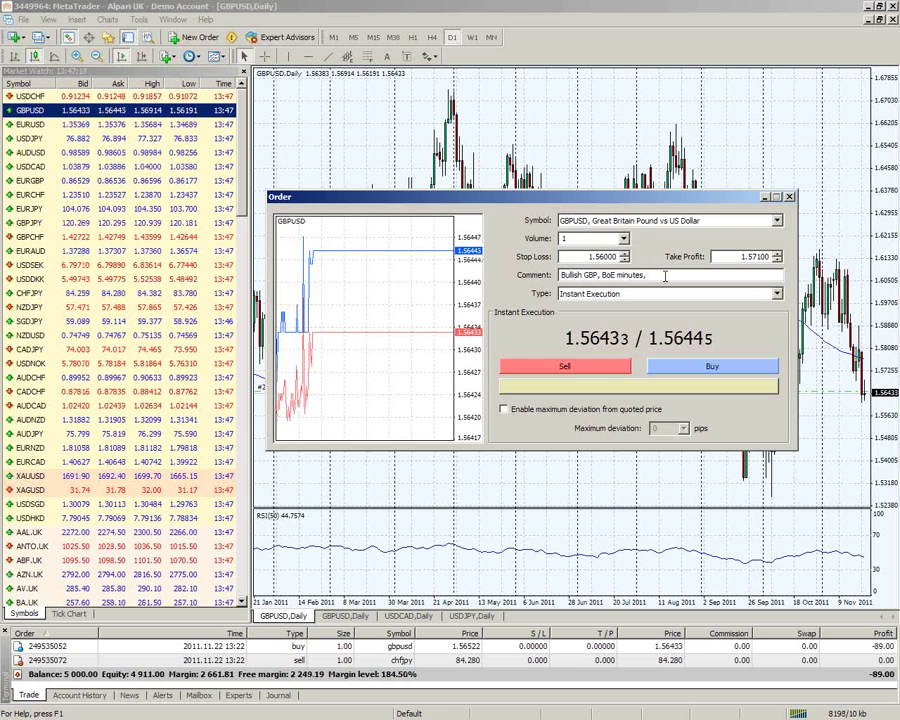
key(BackSpace)
key(BackSpace)
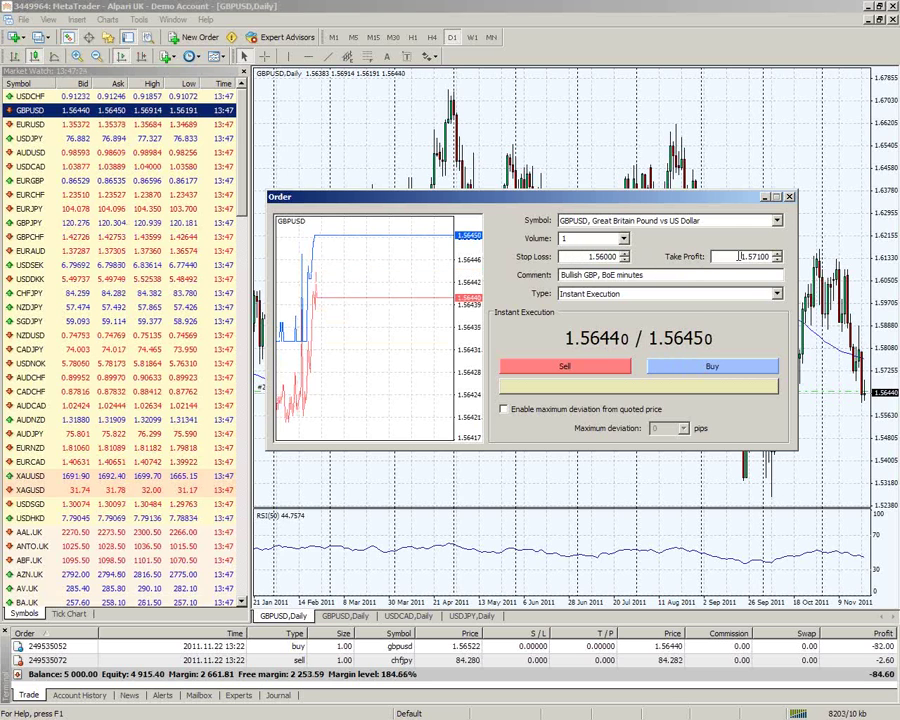
Buy GBPUSD by instant execution, and review the order number, price, stop loss and take profit in the confirmation before dismissing it.
click(690, 370)
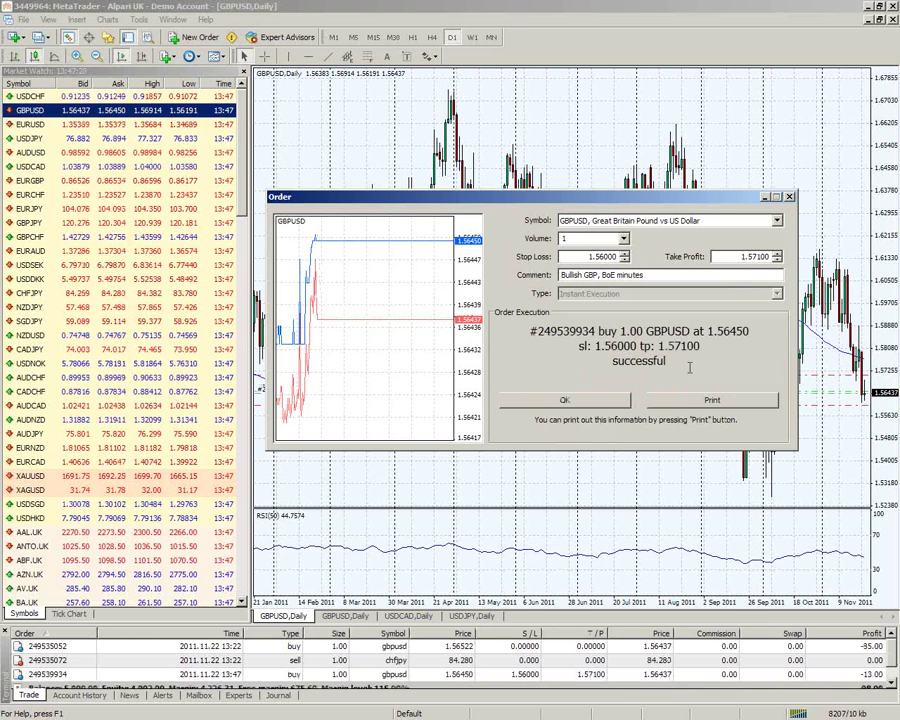
drag(538, 330, 665, 360)
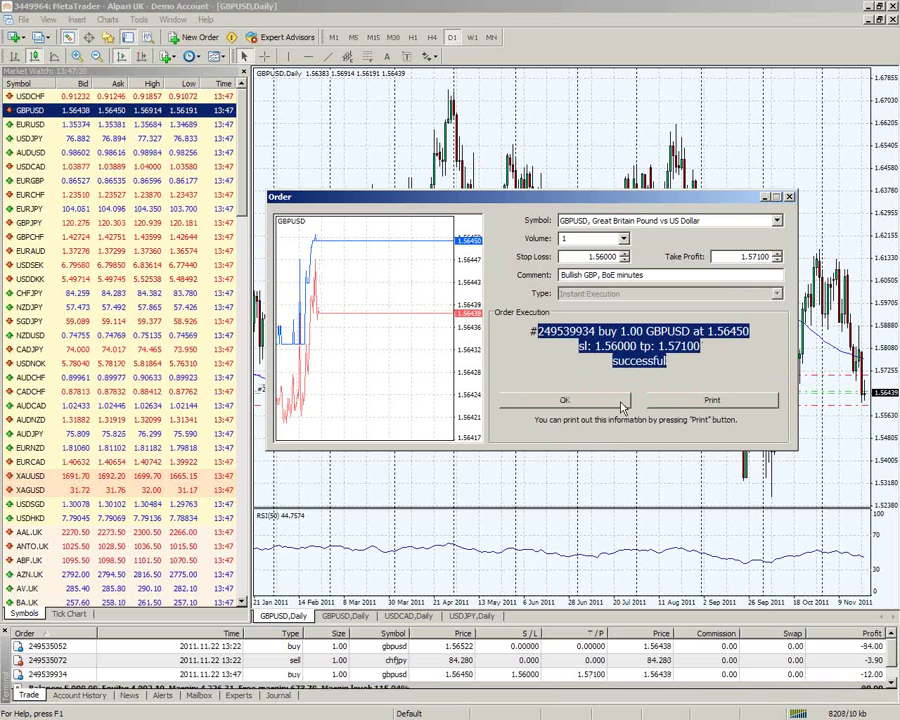
click(515, 334)
drag(528, 331, 596, 331)
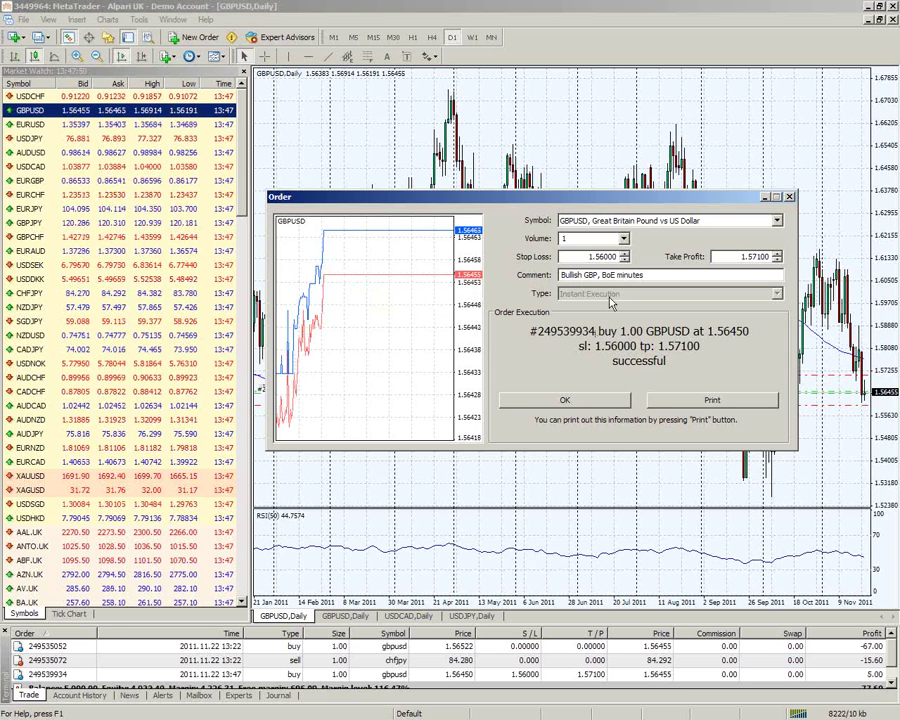
drag(597, 330, 748, 331)
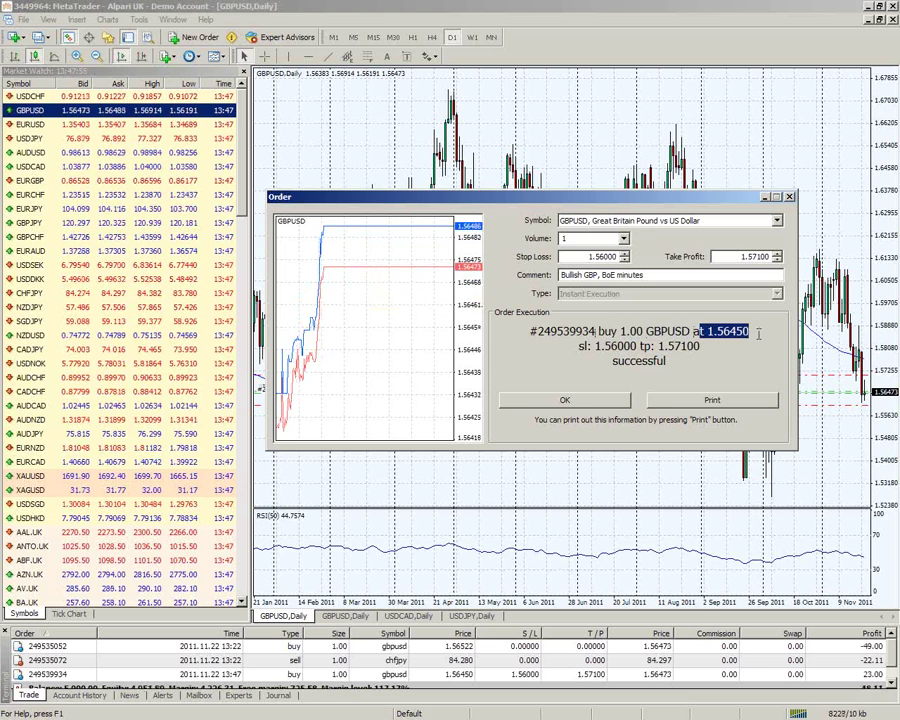
click(583, 345)
drag(583, 345, 637, 346)
click(650, 346)
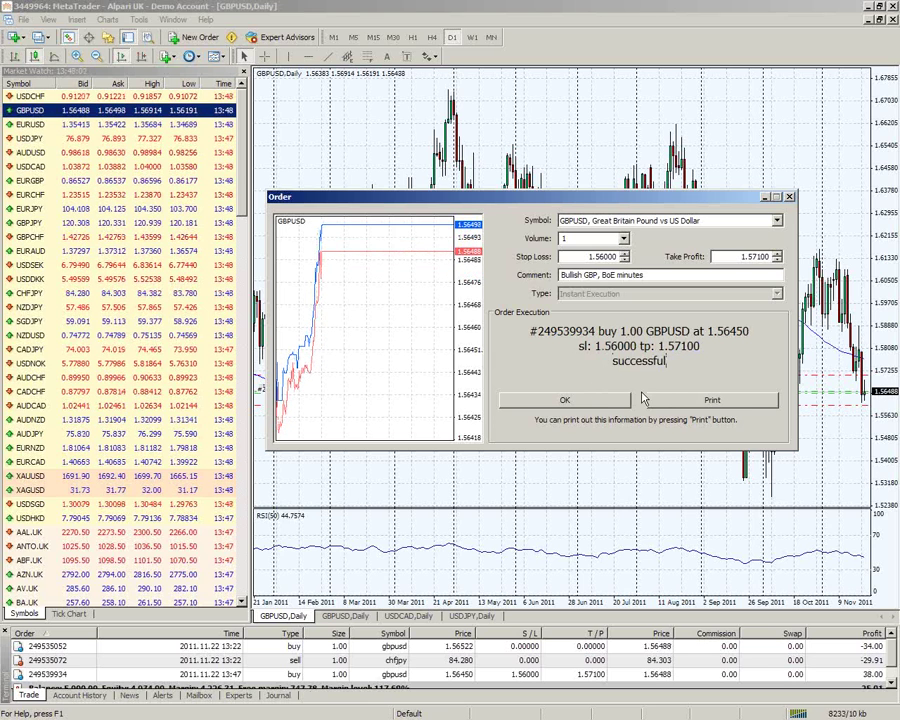
click(564, 399)
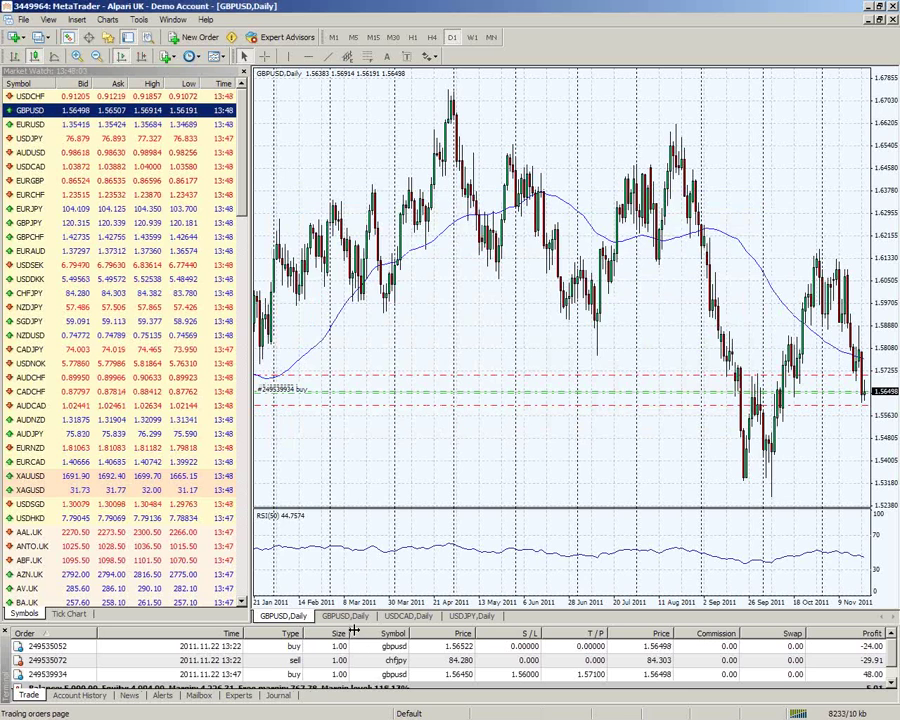
Enlarge the Terminal pane so all open orders show, and point out the details of the new GBPUSD buy order.
drag(354, 632, 350, 545)
click(348, 590)
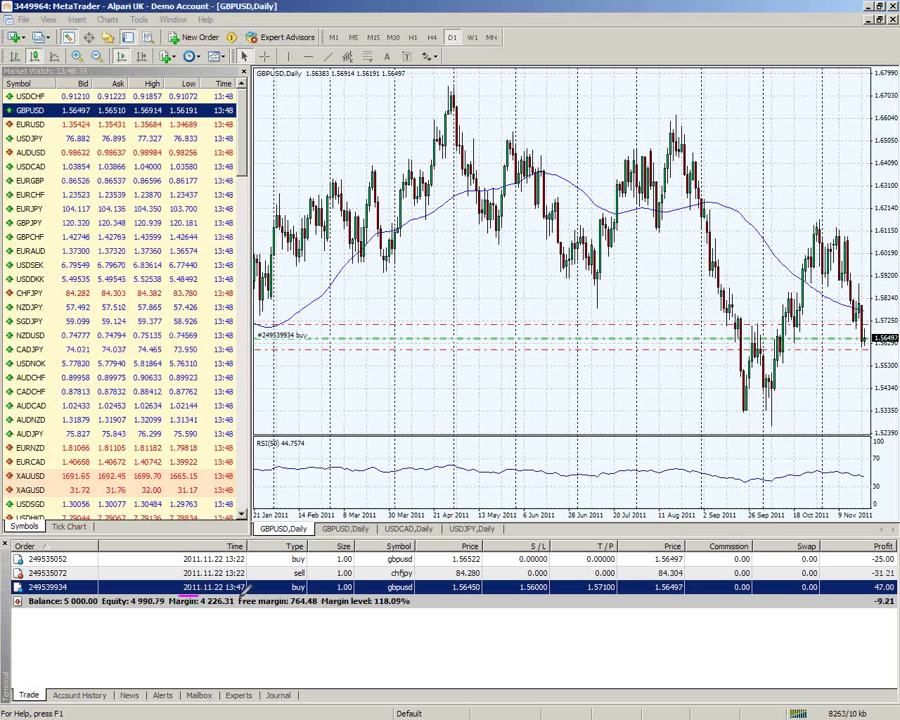
mouse_move(535, 596)
mouse_down()
mouse_move(754, 582)
mouse_move(785, 589)
mouse_up()
key(Escape)
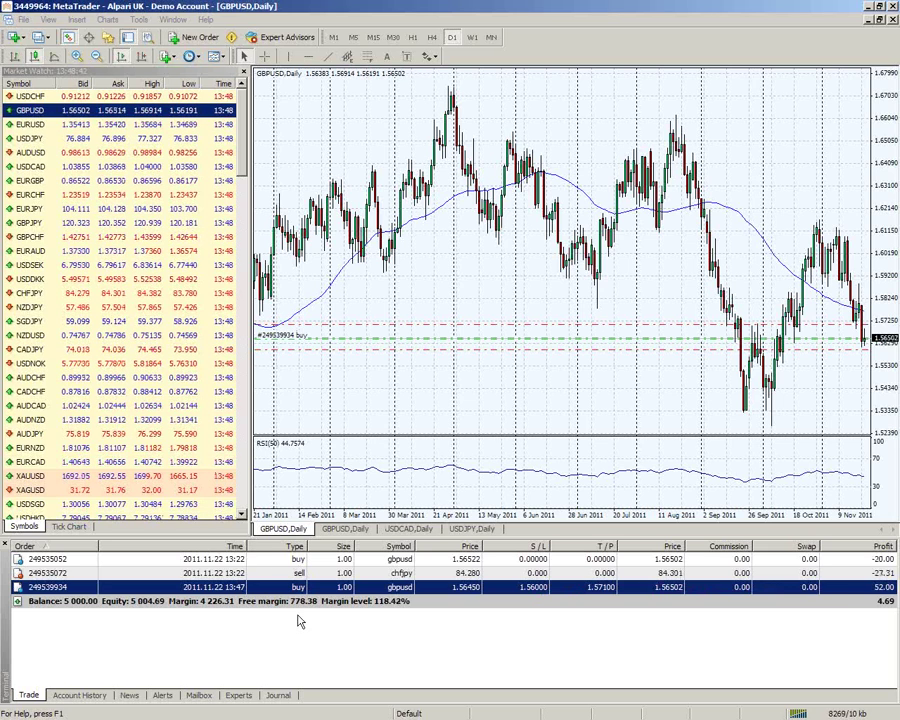
Examine the open GBPUSD and CHFJPY orders one by one, along with the account balance and margin summary.
click(268, 574)
click(260, 561)
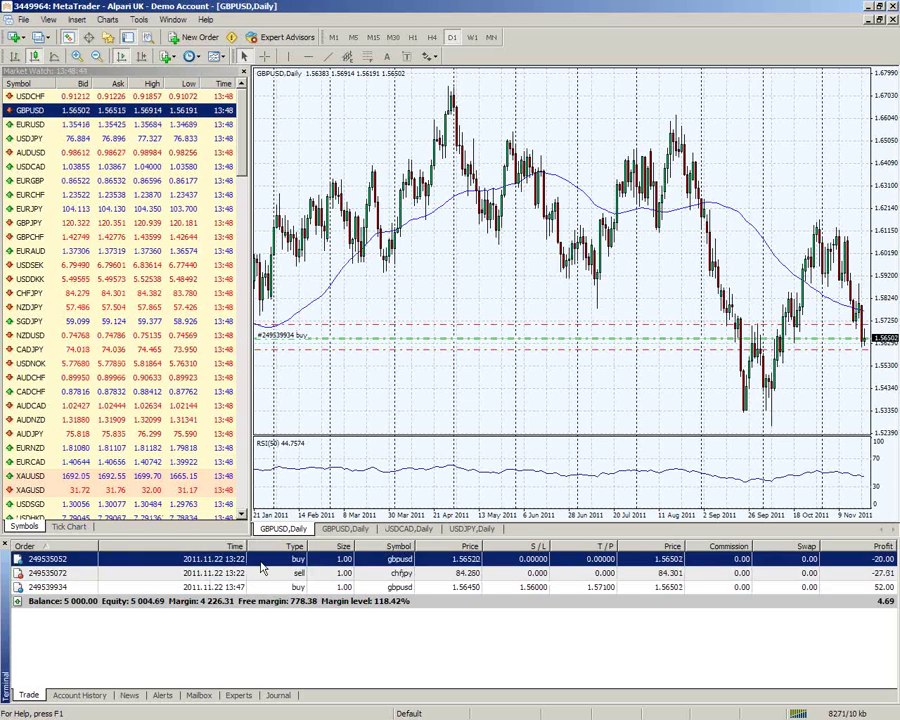
click(260, 573)
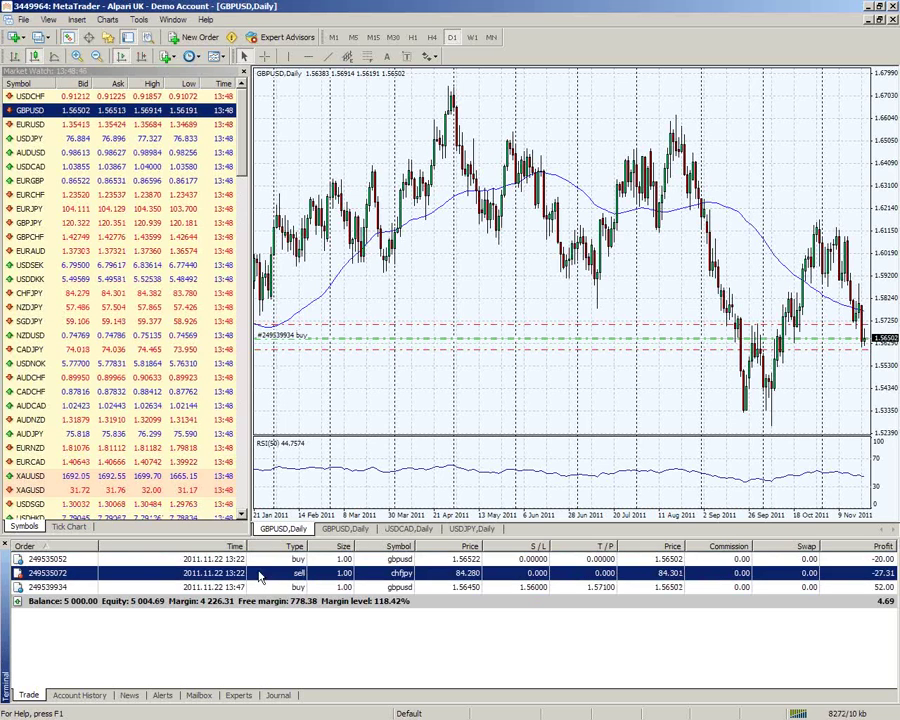
click(262, 561)
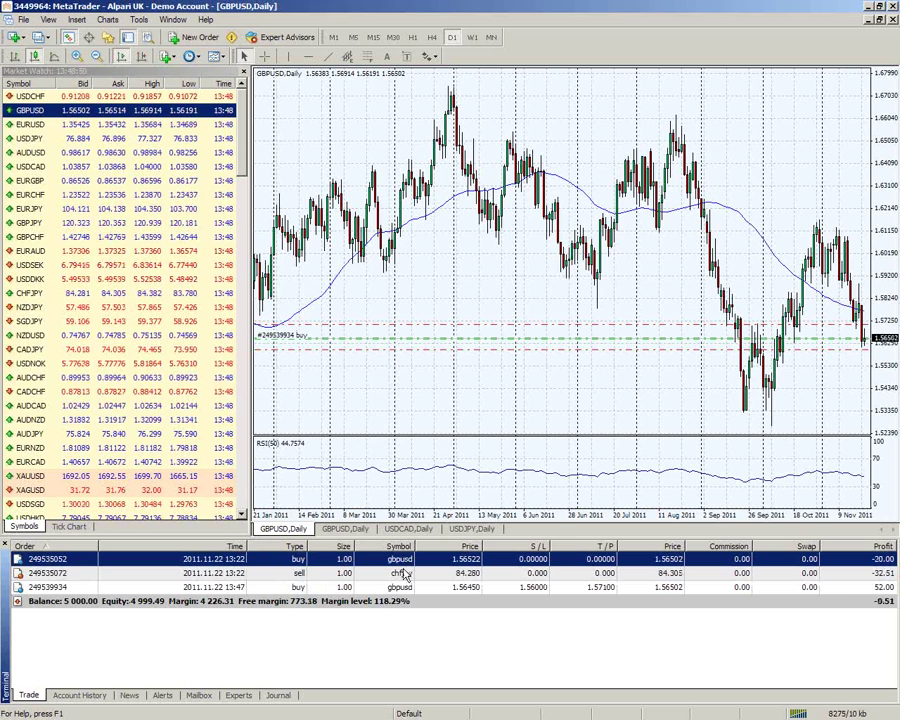
click(404, 573)
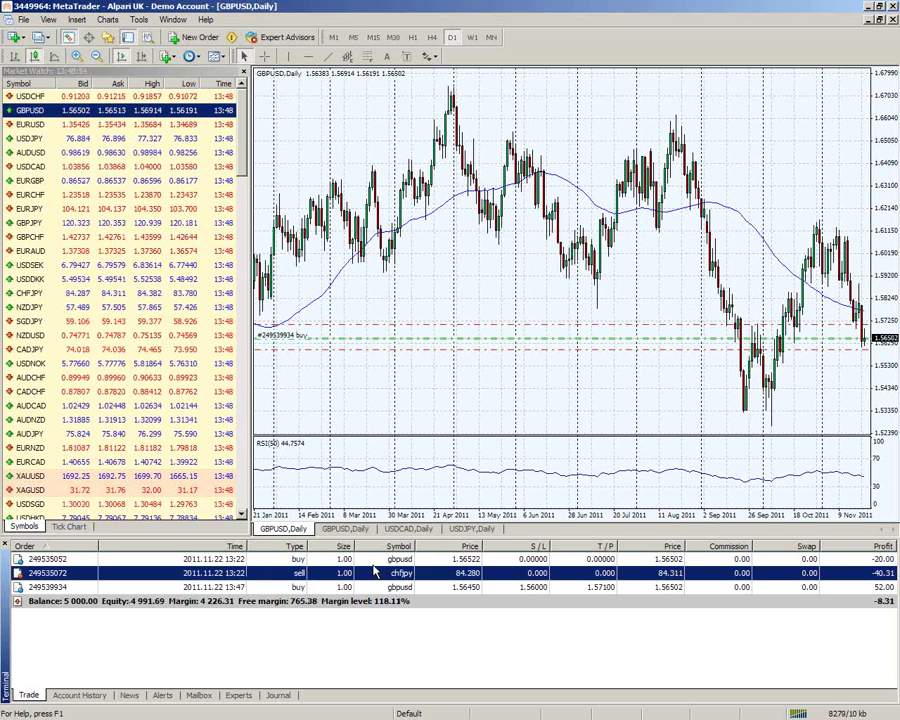
click(372, 587)
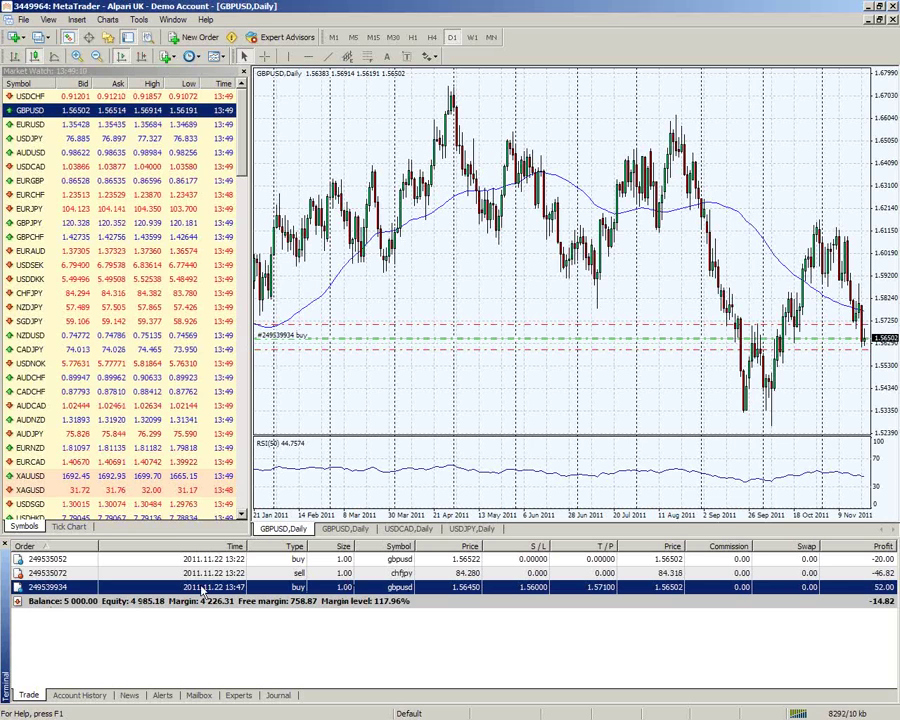
click(64, 604)
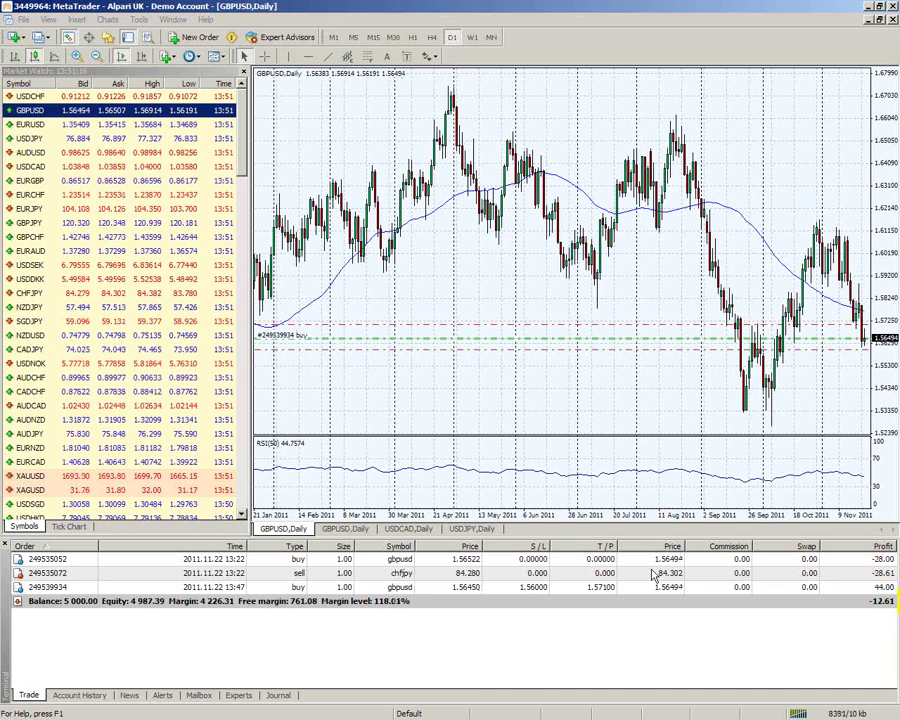
Close the full 1.00 volume of the GBPUSD buy order opened at 1.56522, and dismiss the confirmation.
click(404, 559)
click(402, 586)
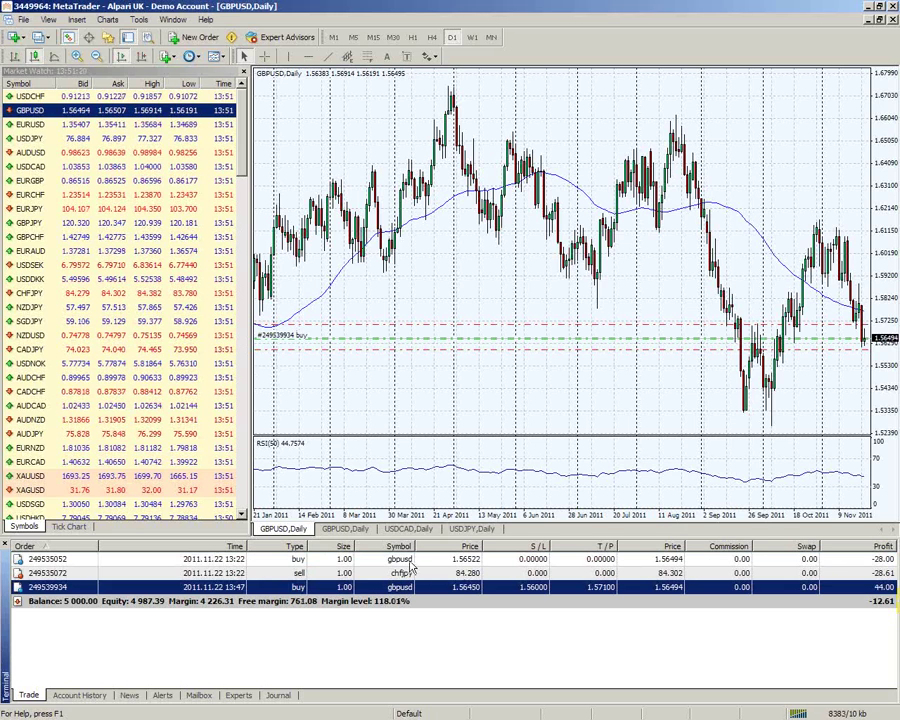
key(Up)
key(Up)
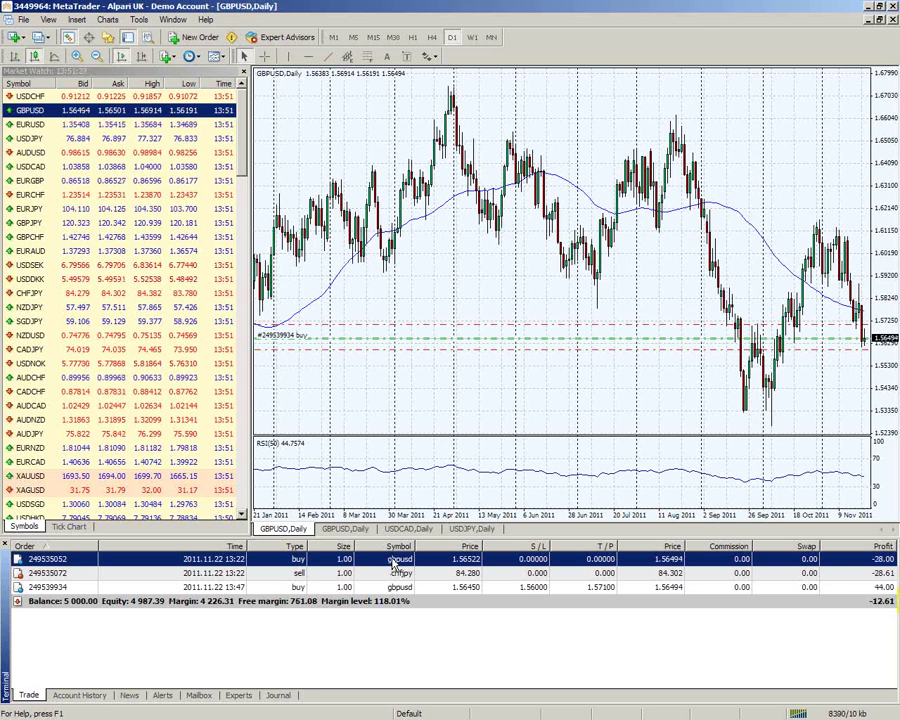
right_click(394, 565)
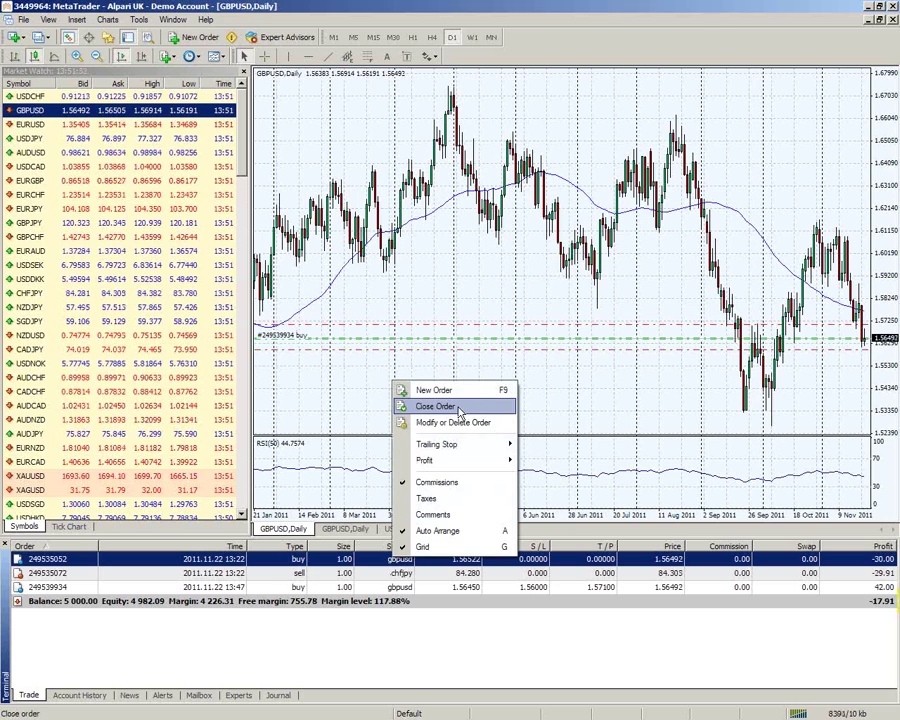
click(436, 406)
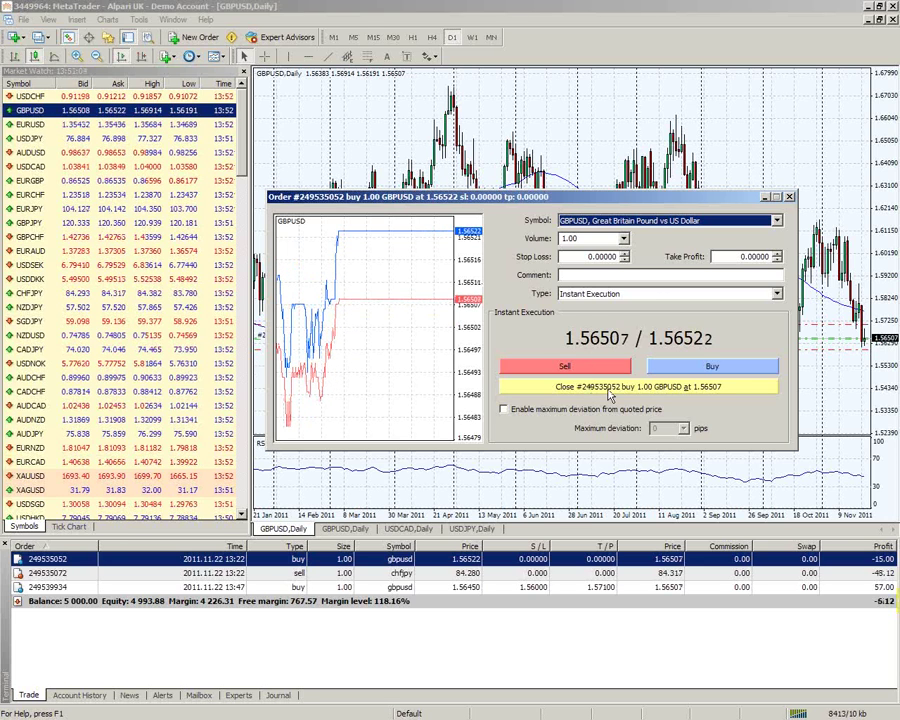
click(612, 390)
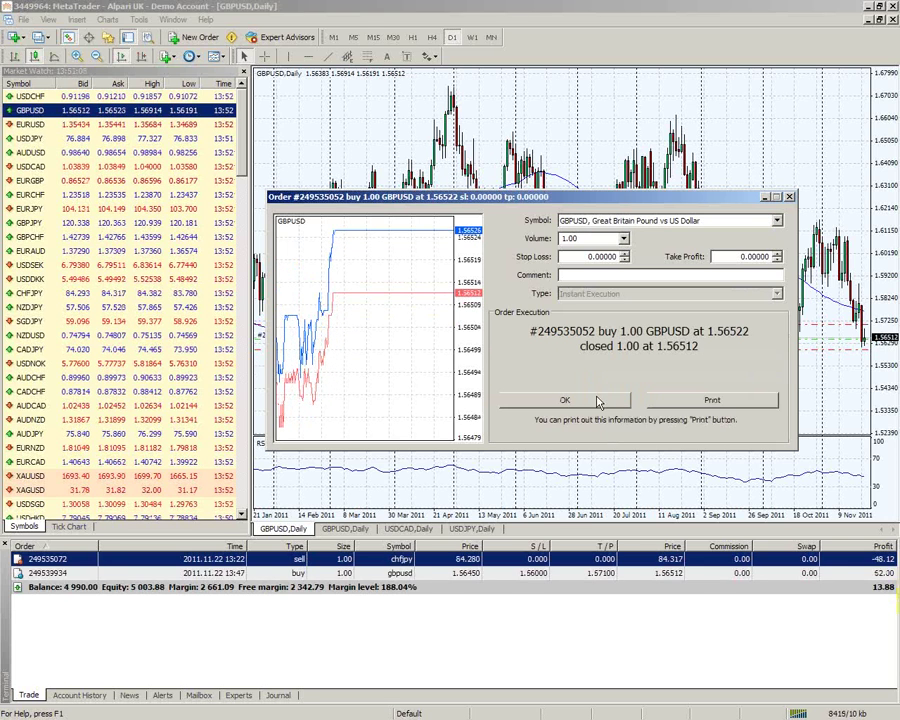
click(580, 402)
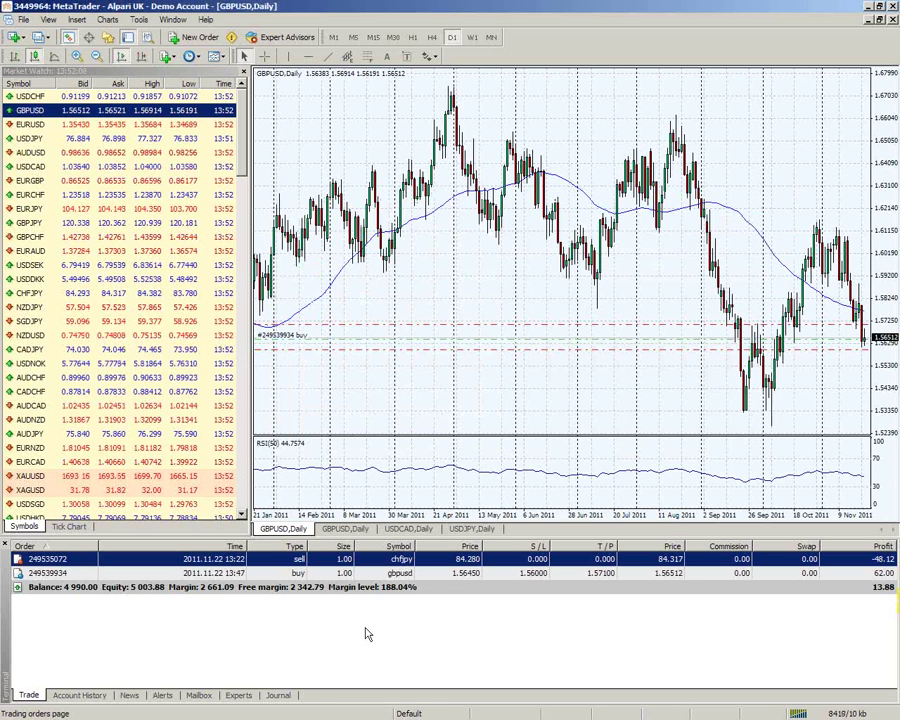
Examine the account history for the initial deposit, the closed GBPUSD trade and the resulting balance.
click(400, 575)
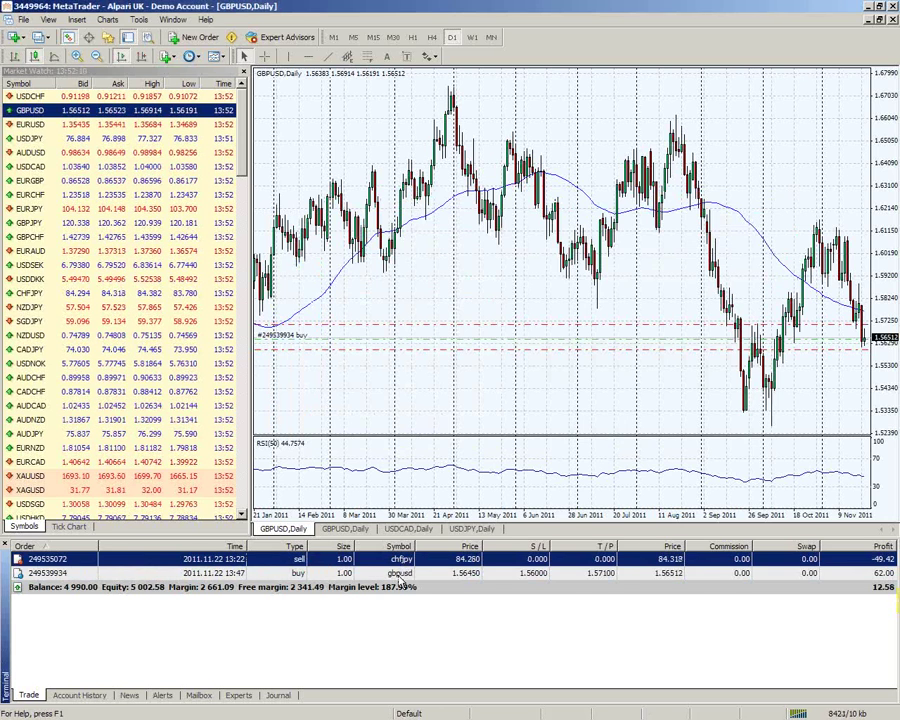
click(387, 636)
click(79, 695)
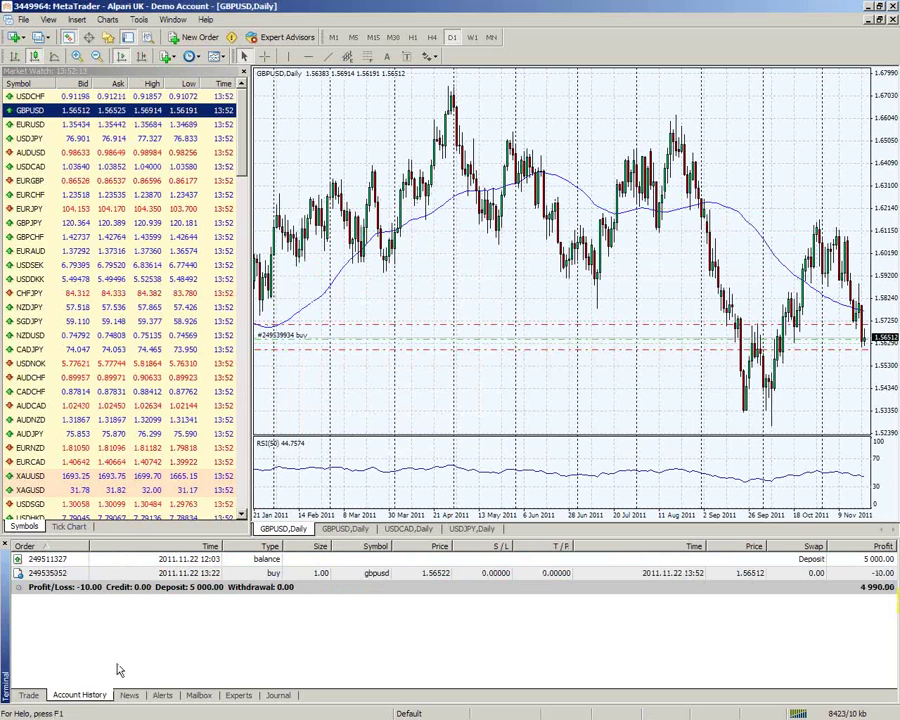
click(390, 578)
click(154, 560)
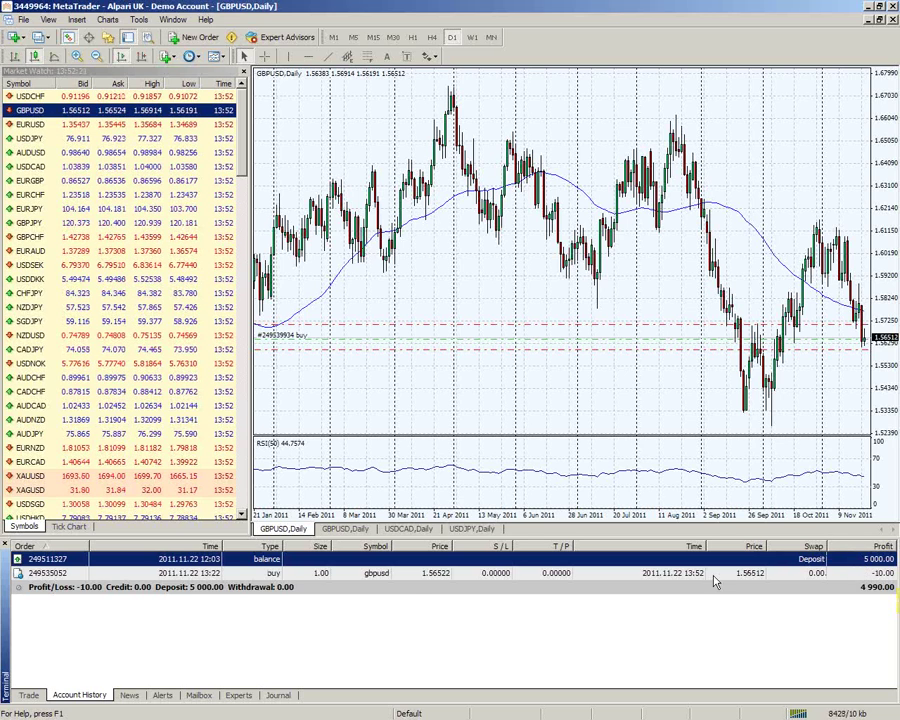
click(350, 575)
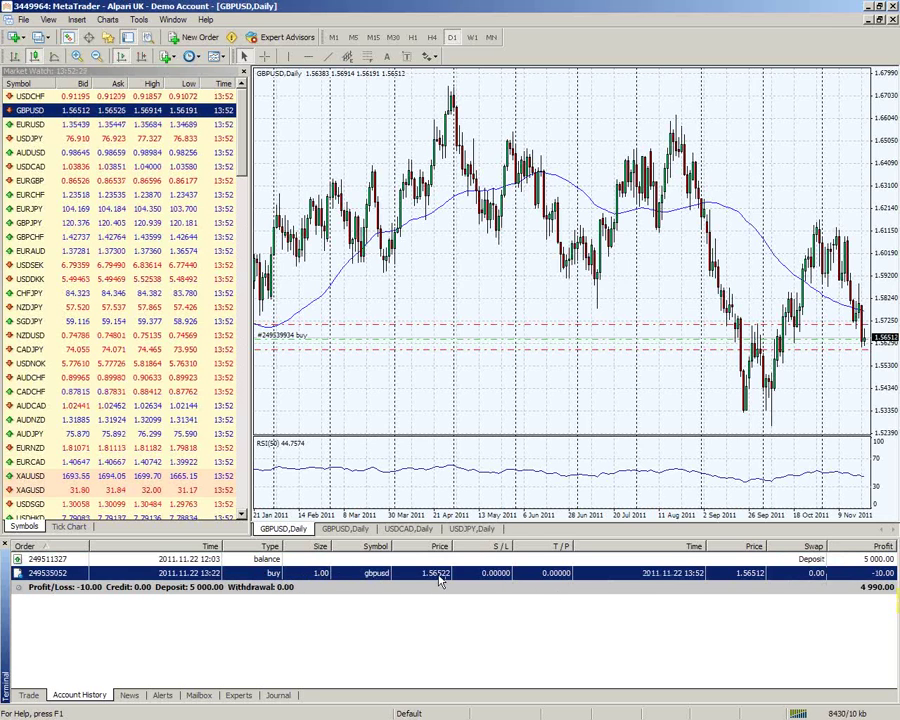
click(868, 594)
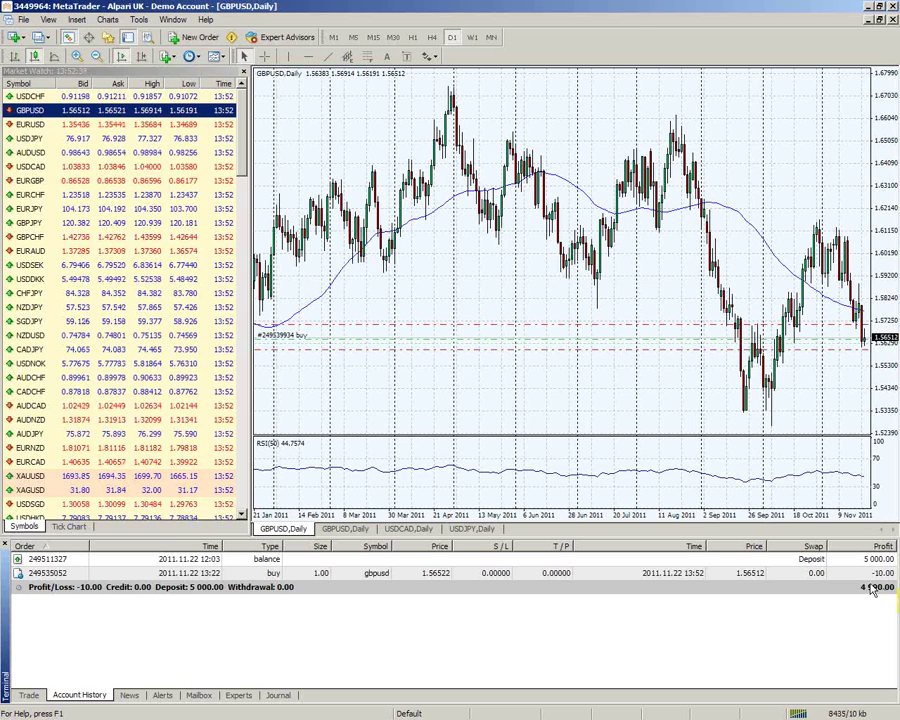
Compare the remaining open trades with the account history, and open the news headlines.
click(29, 695)
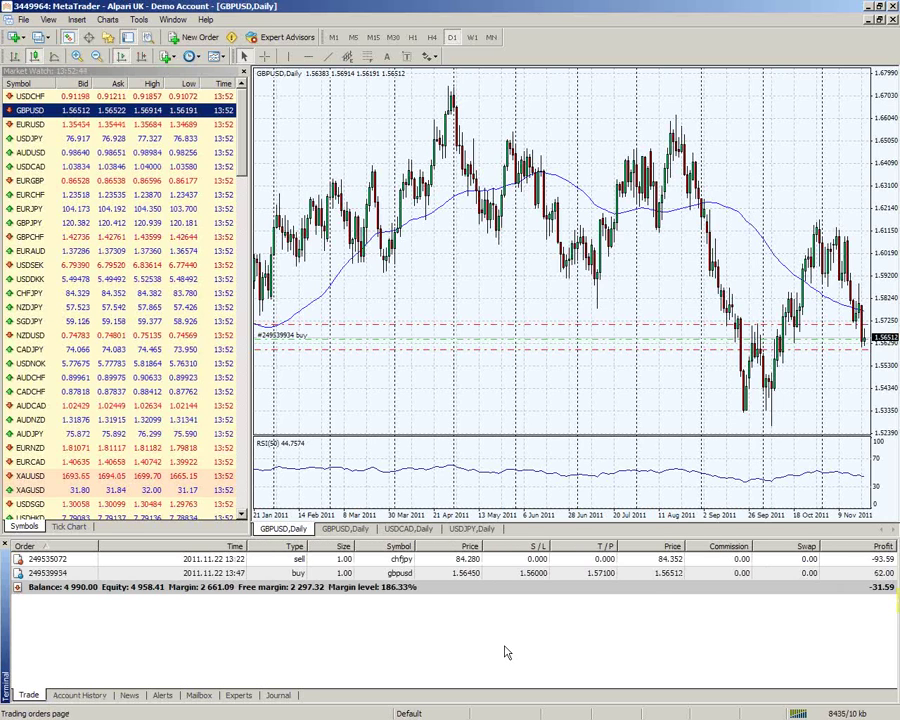
click(97, 695)
click(30, 695)
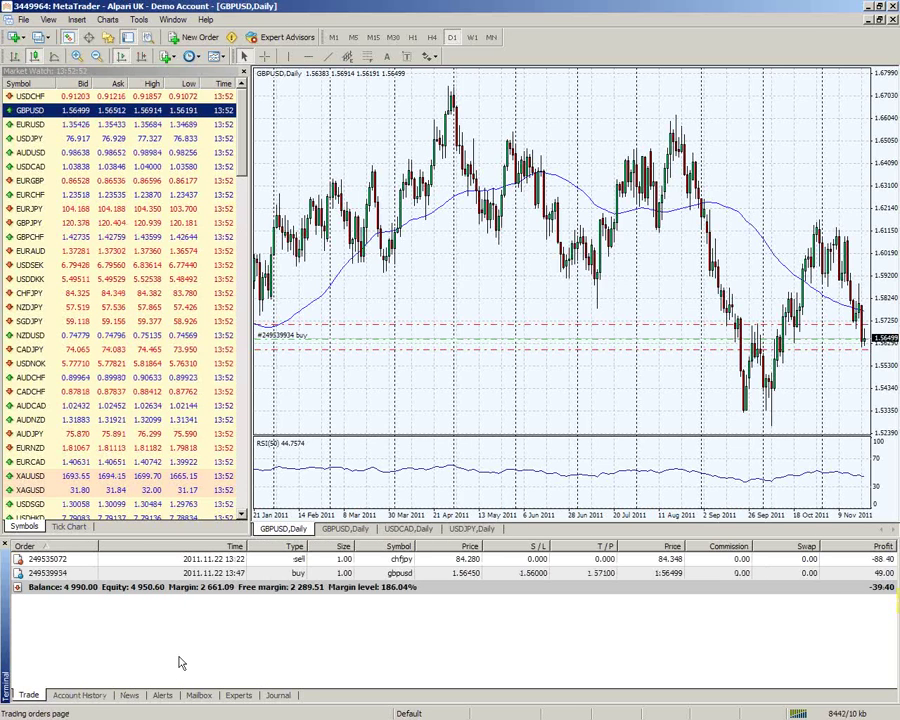
click(129, 695)
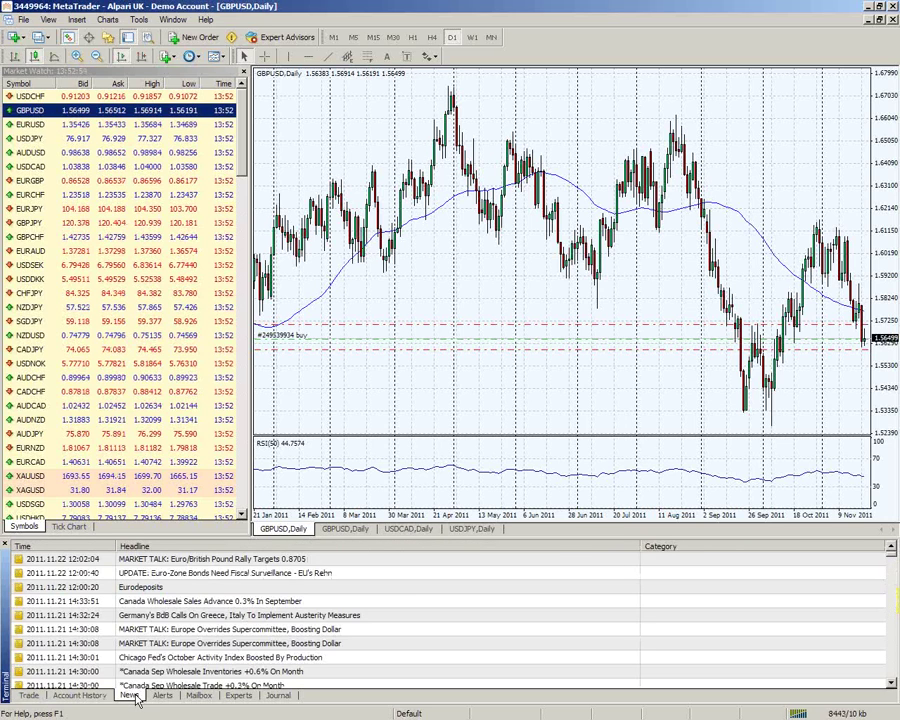
Look through the latest news headlines, from the Euro/British Pound rally to Eurodeposits, and check the options available for them.
click(143, 587)
right_click(143, 587)
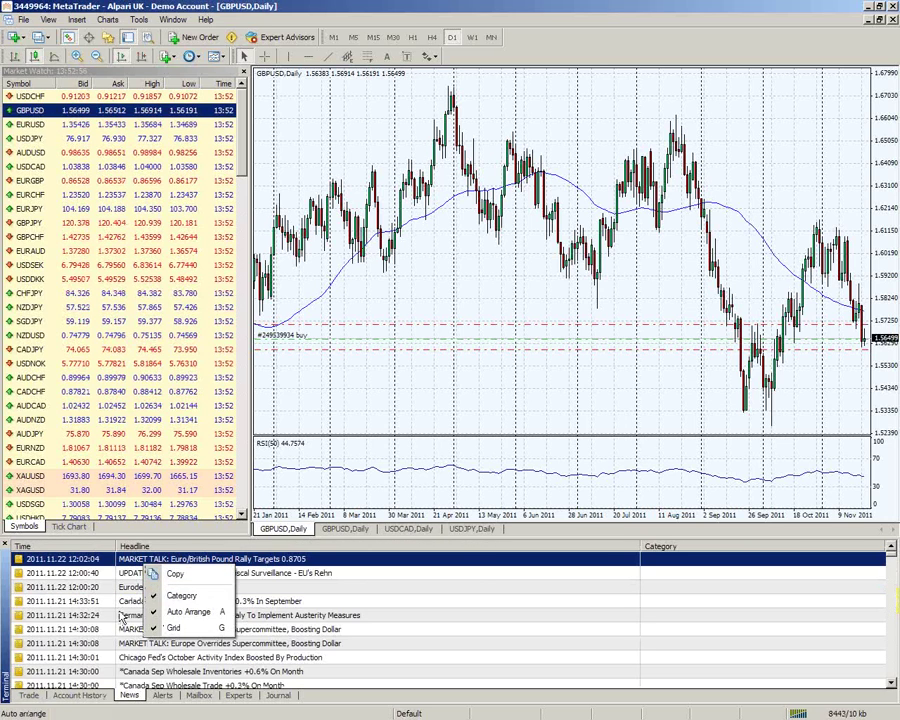
key(Escape)
click(160, 560)
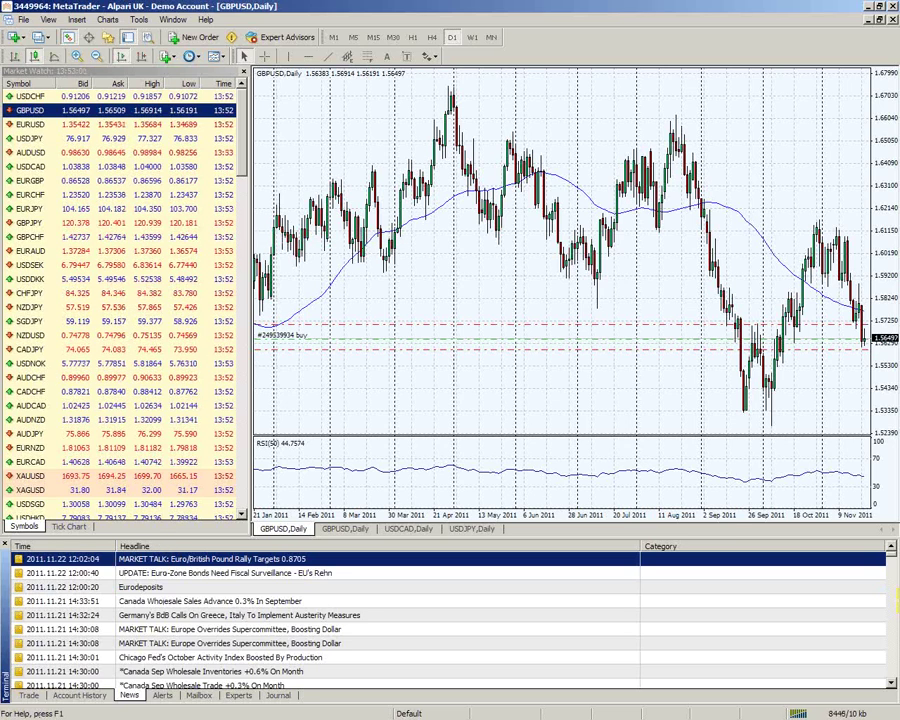
key(Down)
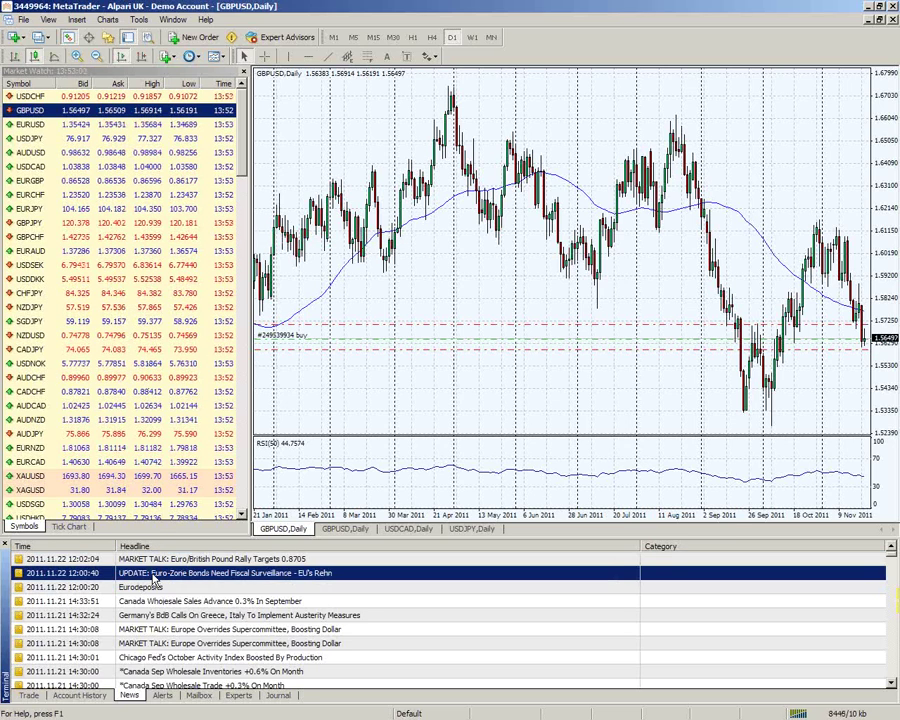
click(177, 588)
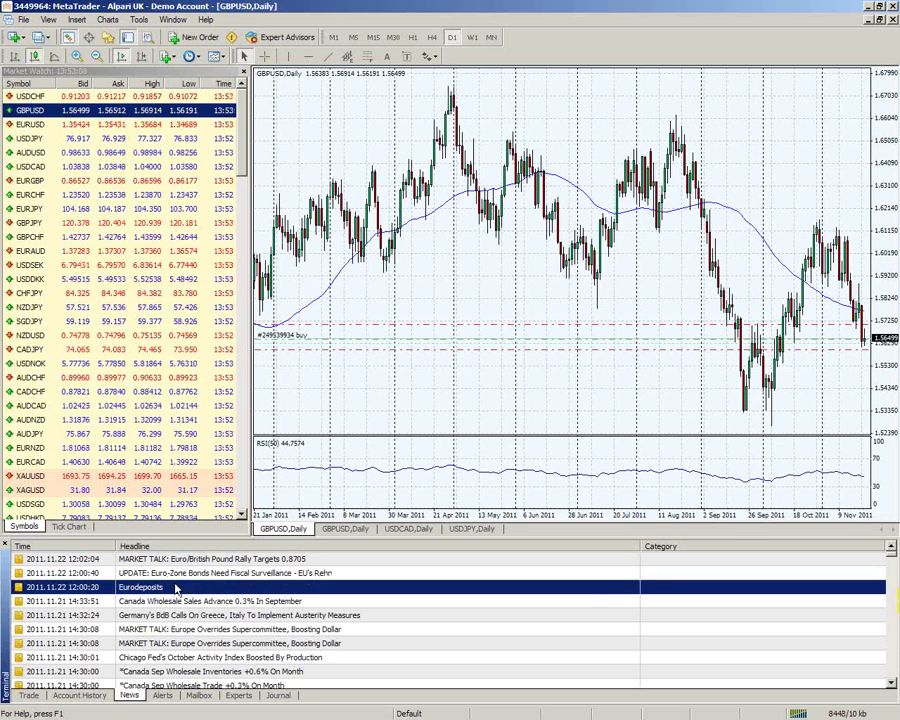
Show the list of price alerts and start creating a new alert.
click(168, 694)
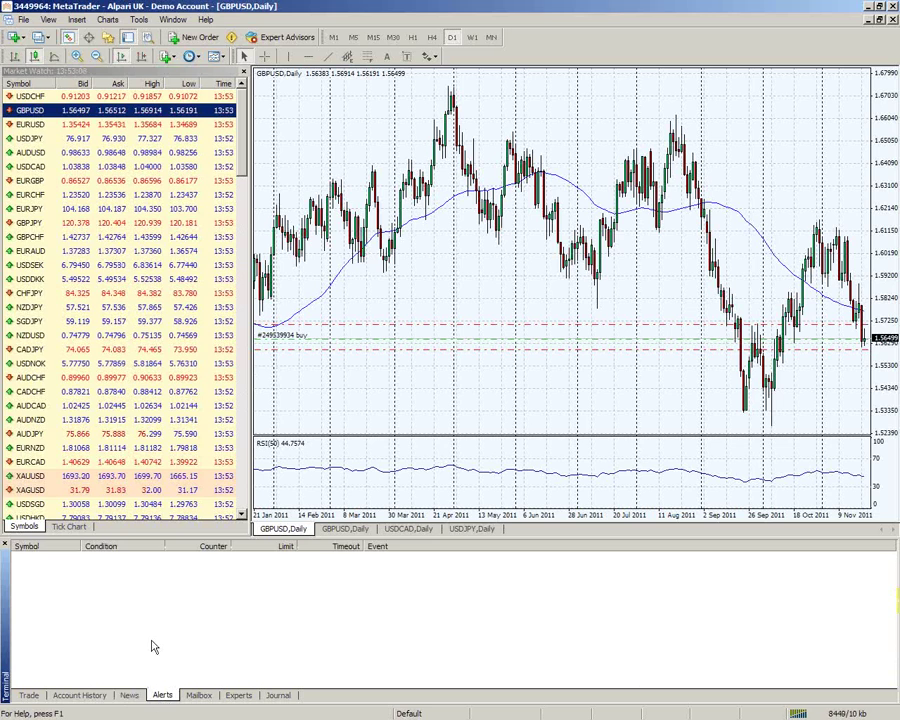
right_click(240, 588)
click(195, 607)
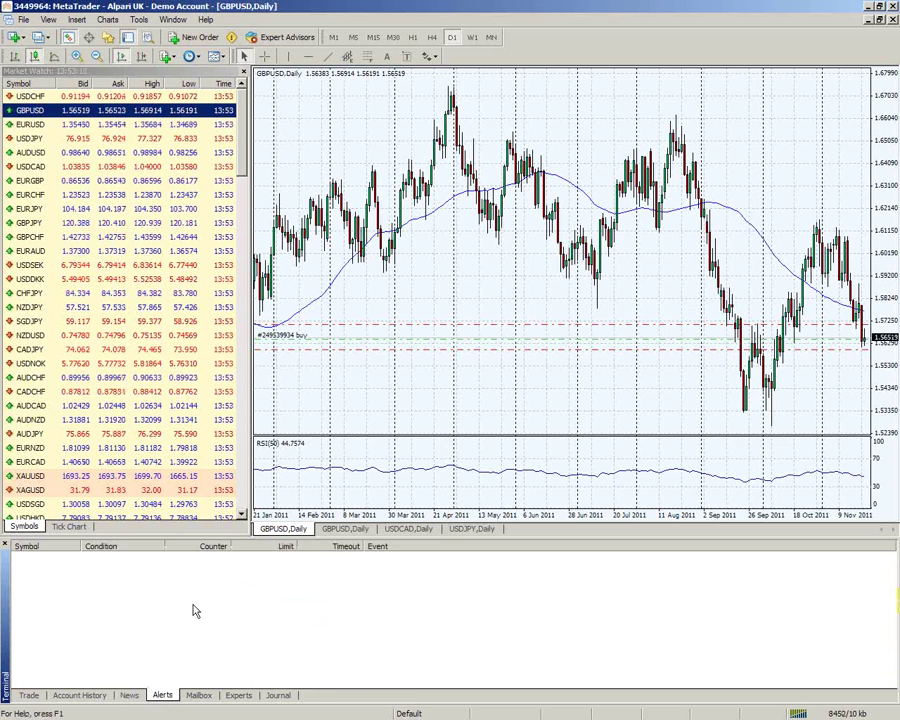
right_click(194, 543)
click(220, 552)
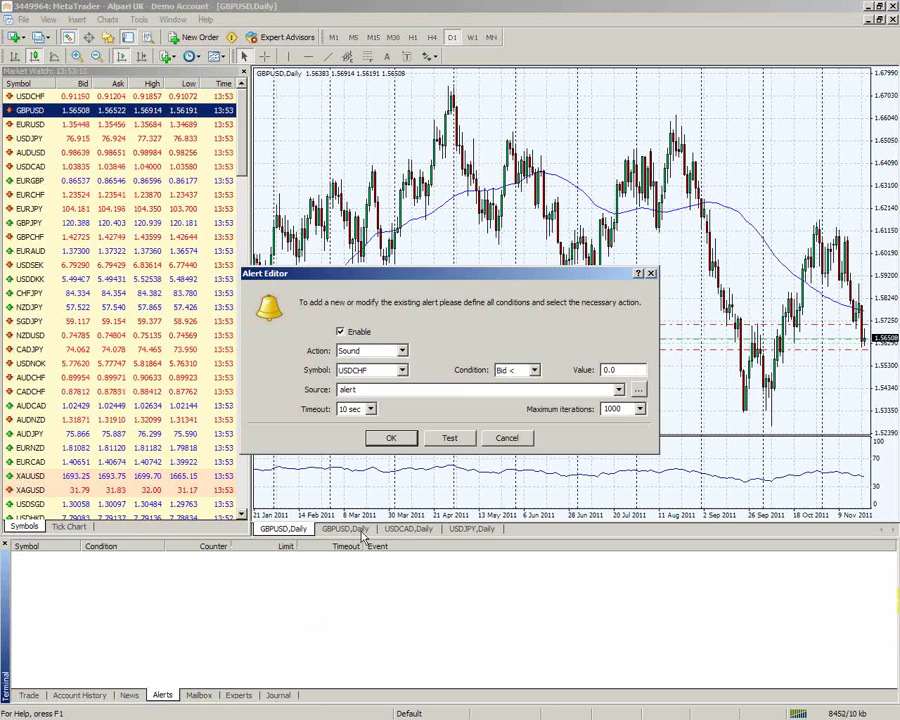
Examine the new alert's action, symbol, condition and source options, and cancel the alert without saving it.
click(400, 351)
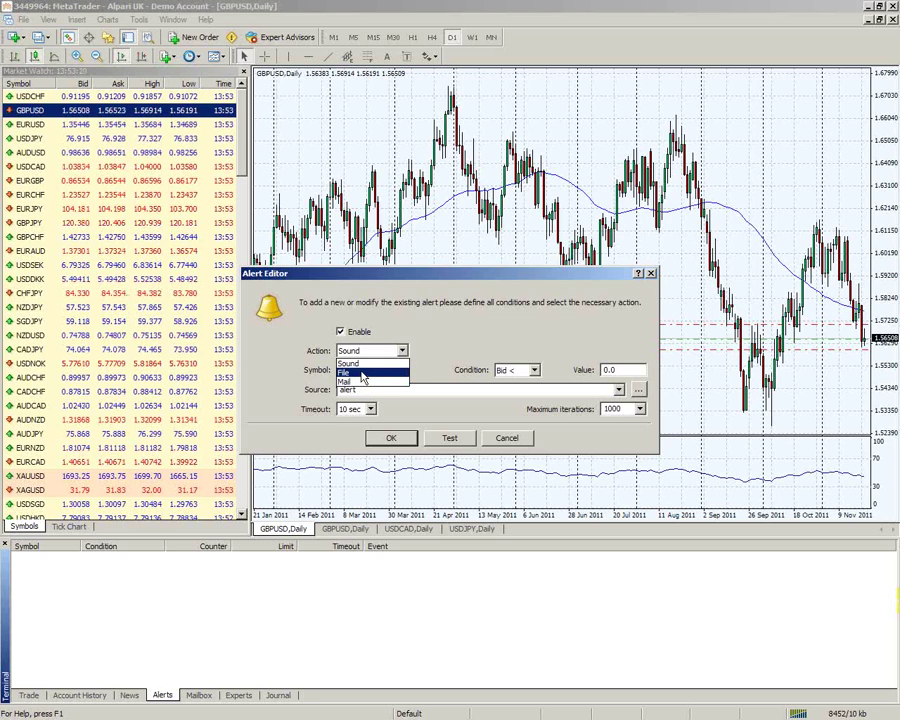
click(415, 352)
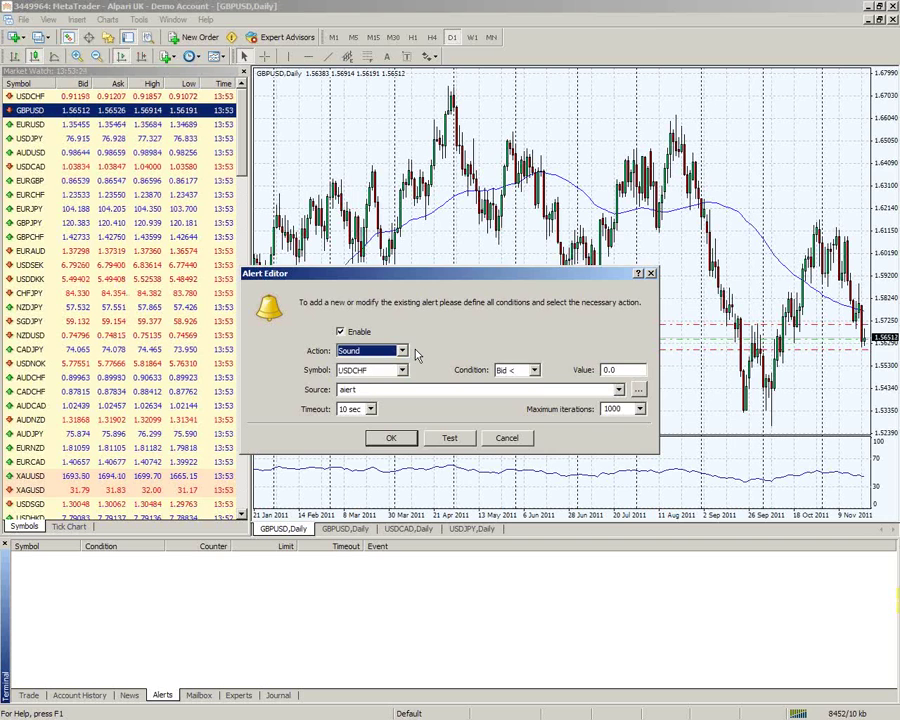
click(385, 370)
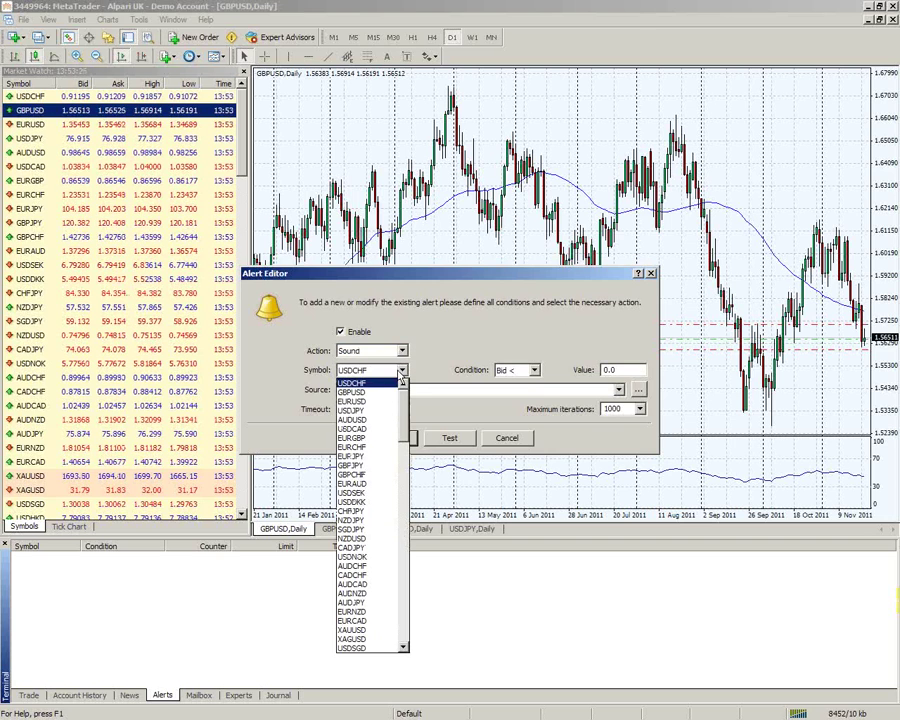
click(414, 420)
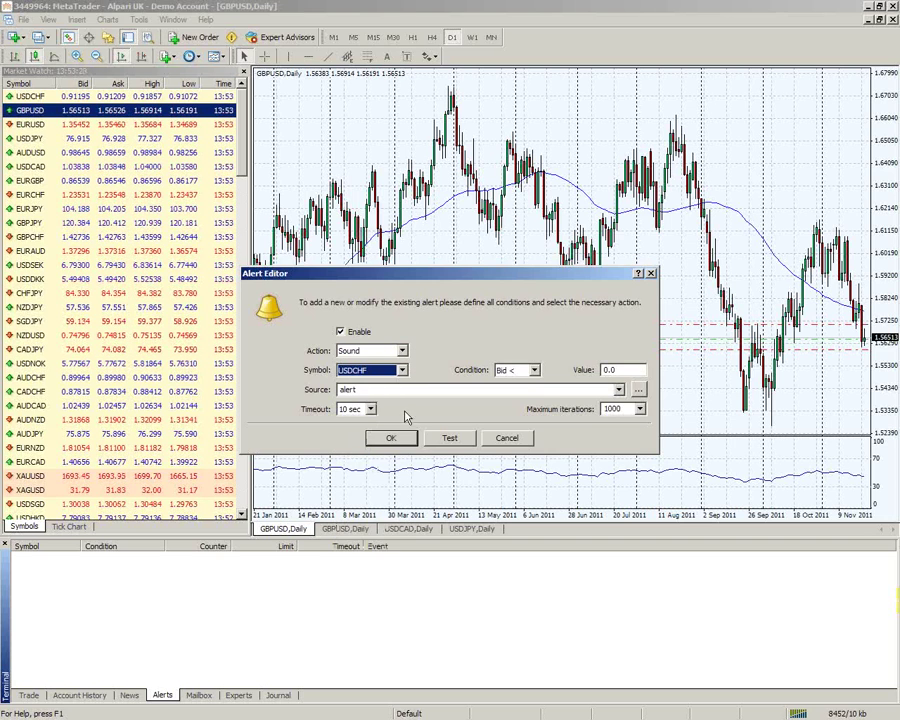
click(518, 370)
click(420, 390)
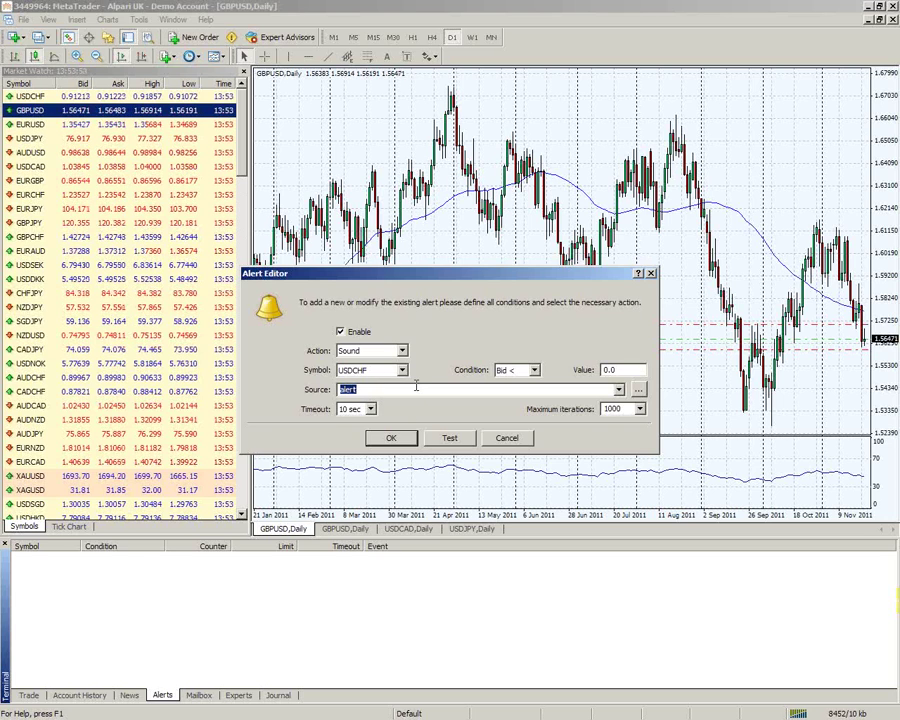
click(494, 438)
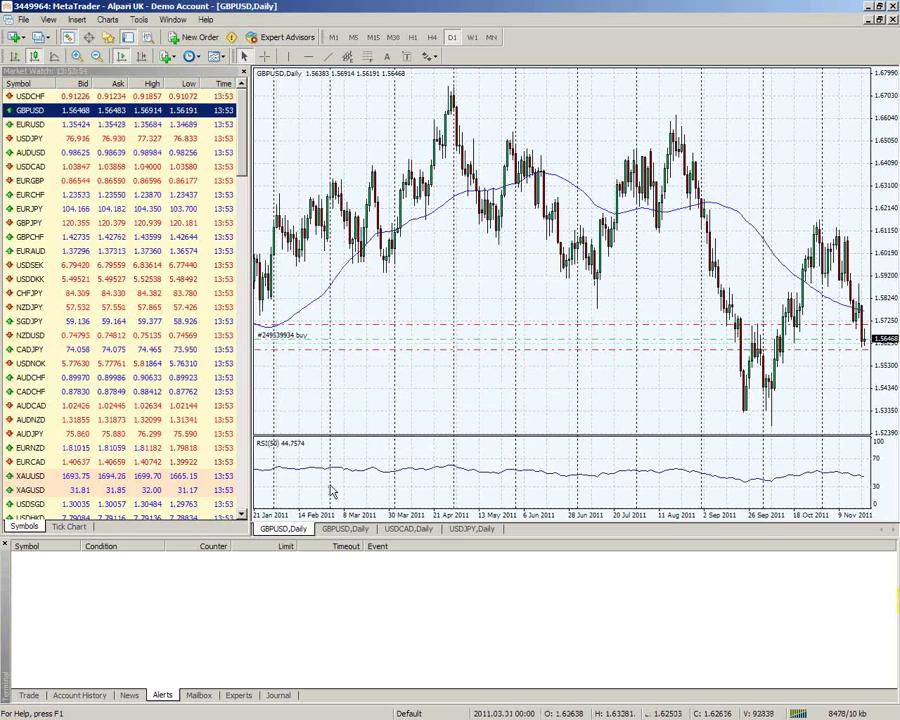
Look over the mailbox messages, and compare the Experts log with the Journal's trading entries.
click(198, 695)
click(237, 602)
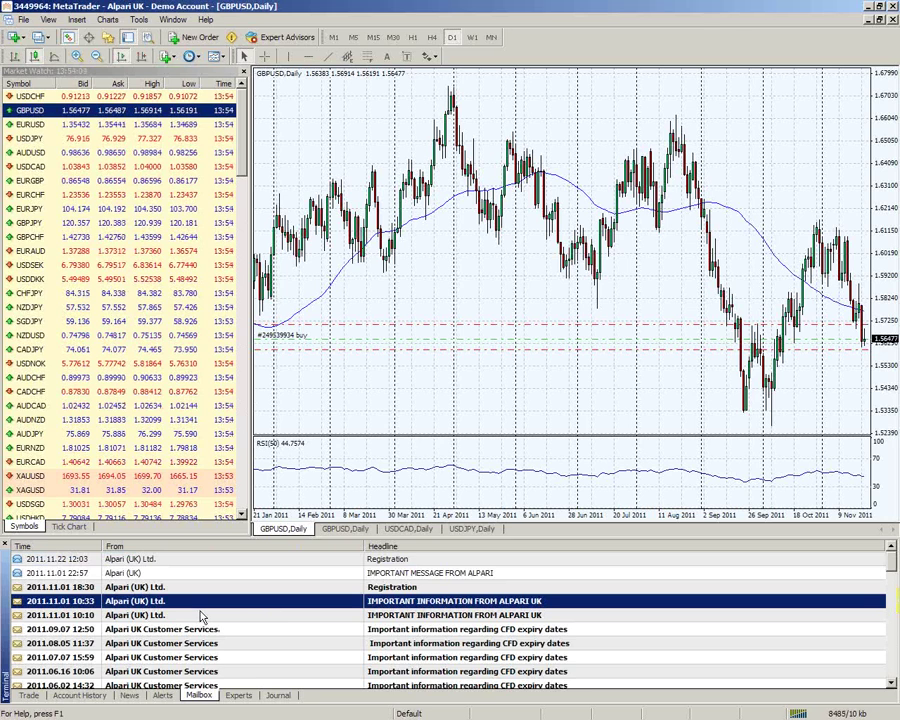
click(240, 695)
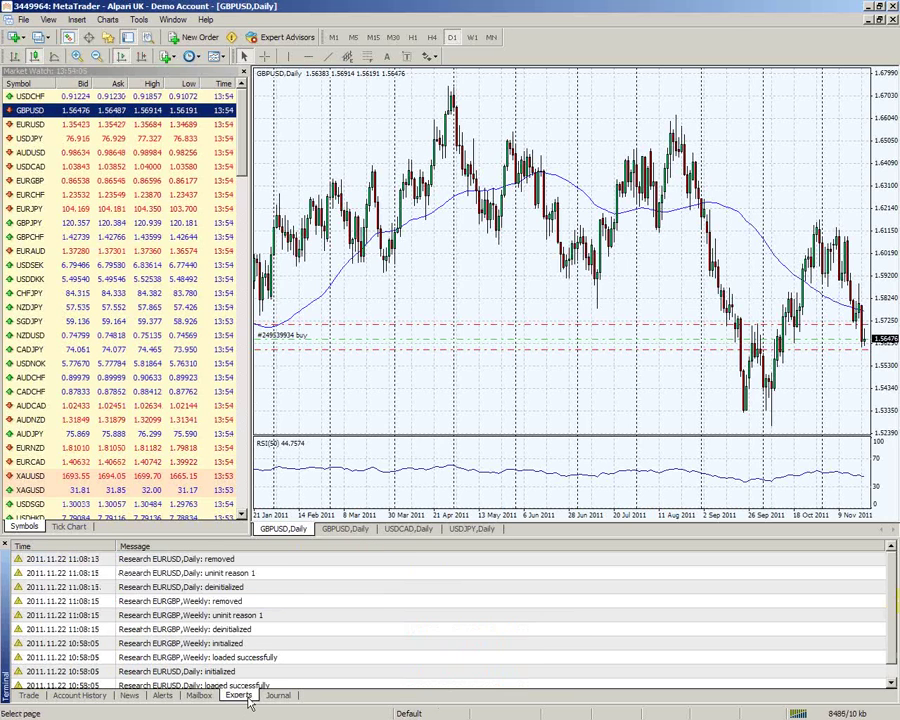
click(272, 698)
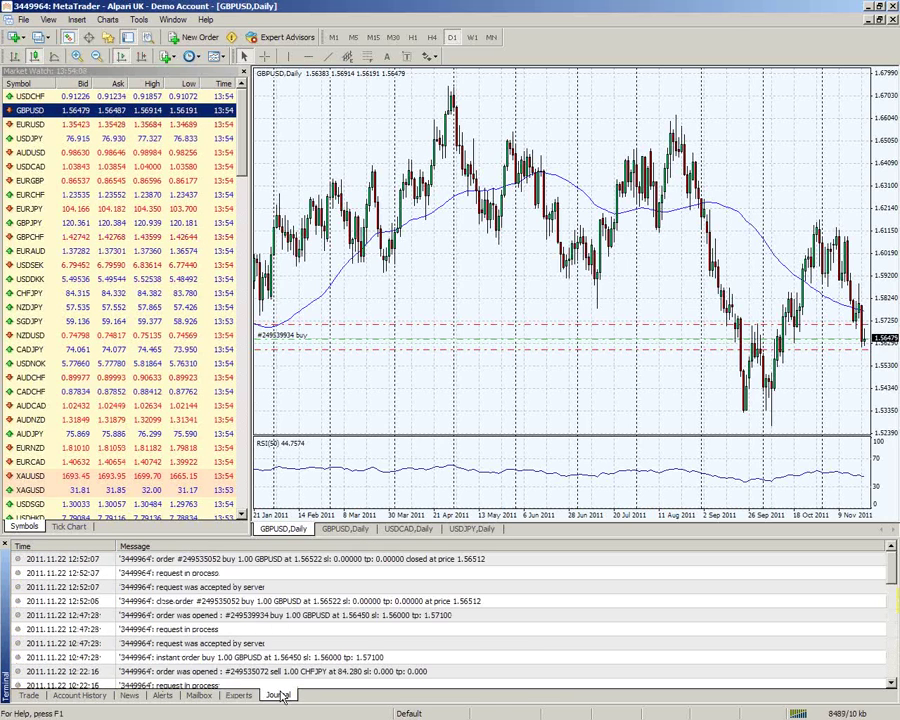
click(254, 697)
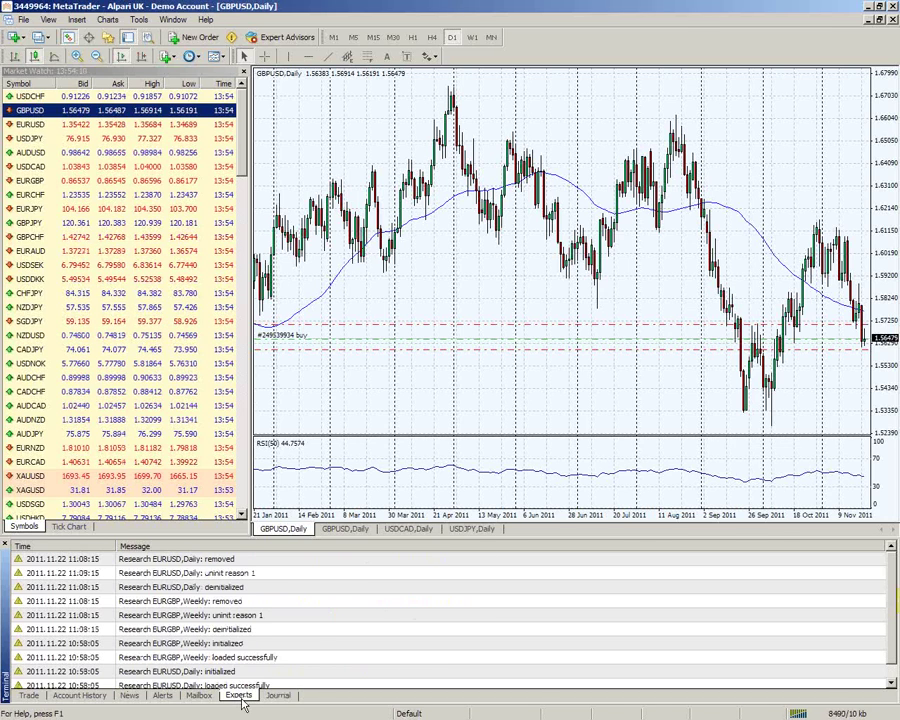
click(272, 696)
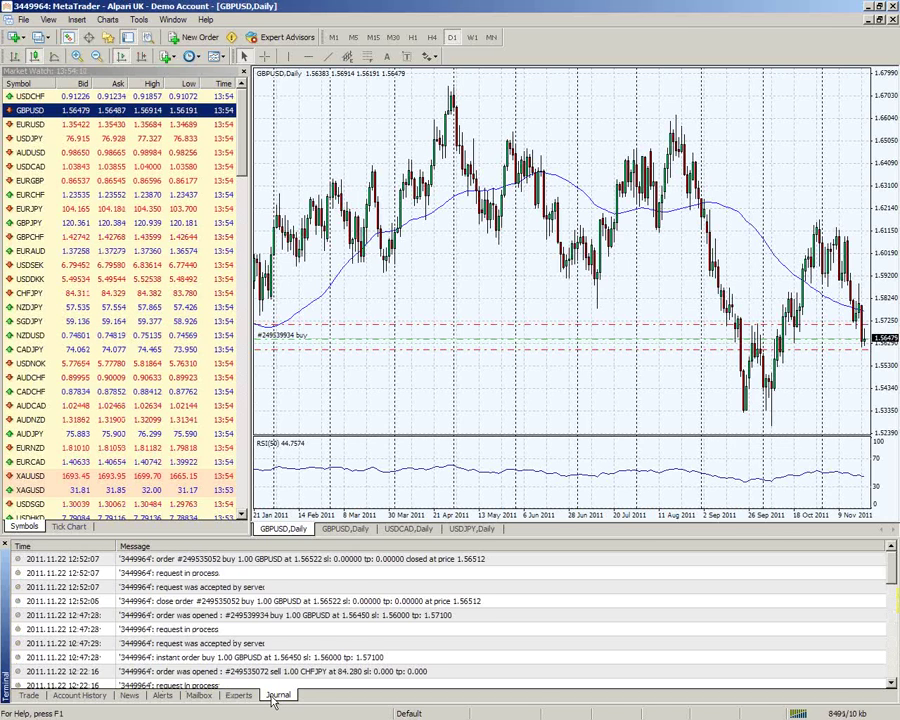
Check the options for the Journal's GBPUSD order entries, and open the folder that stores the log files.
right_click(245, 602)
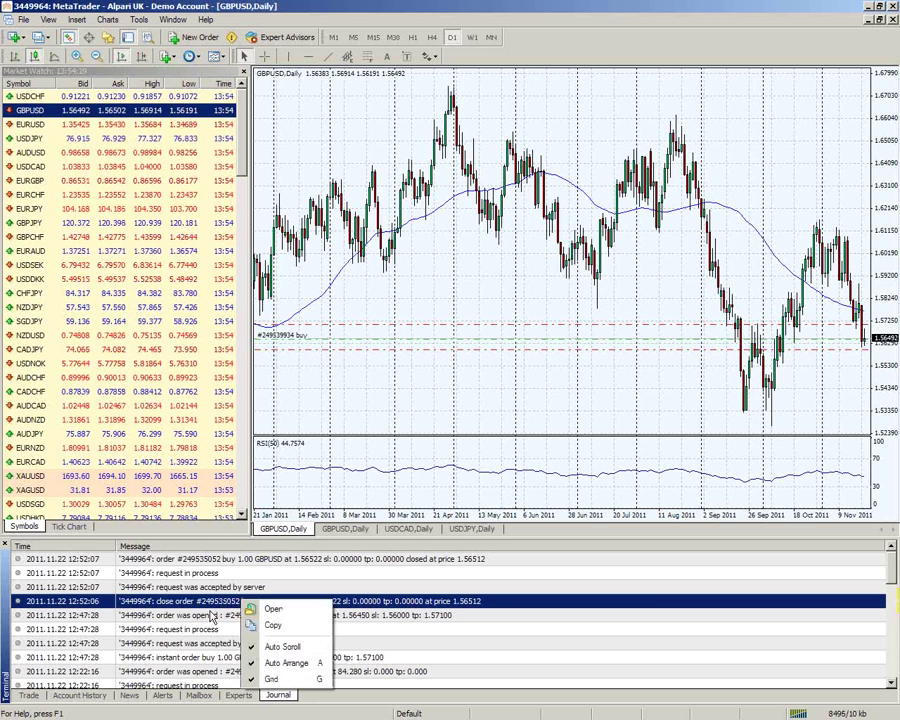
click(211, 617)
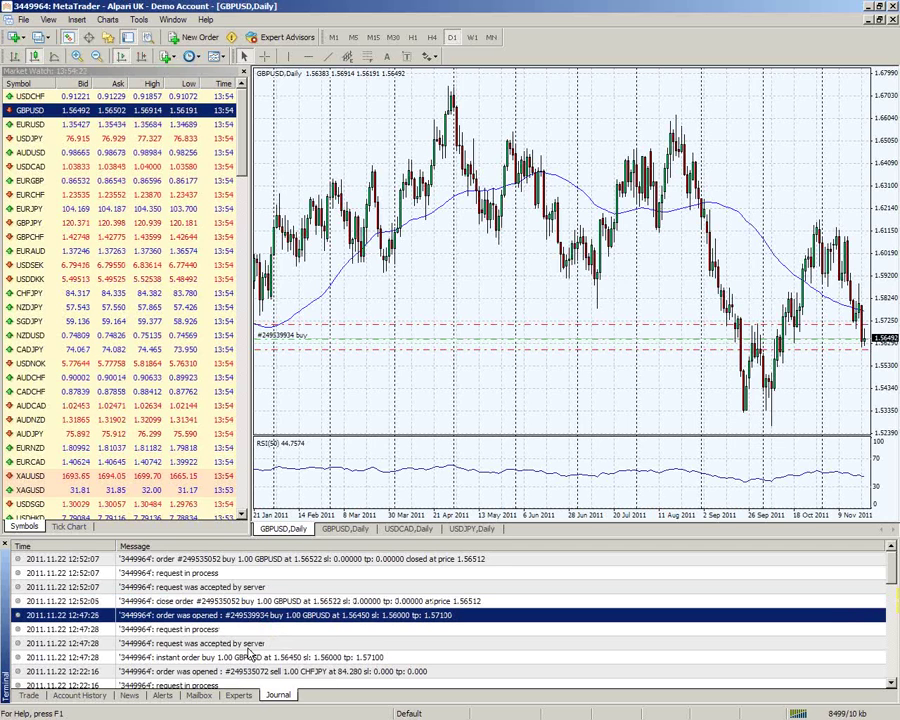
right_click(247, 620)
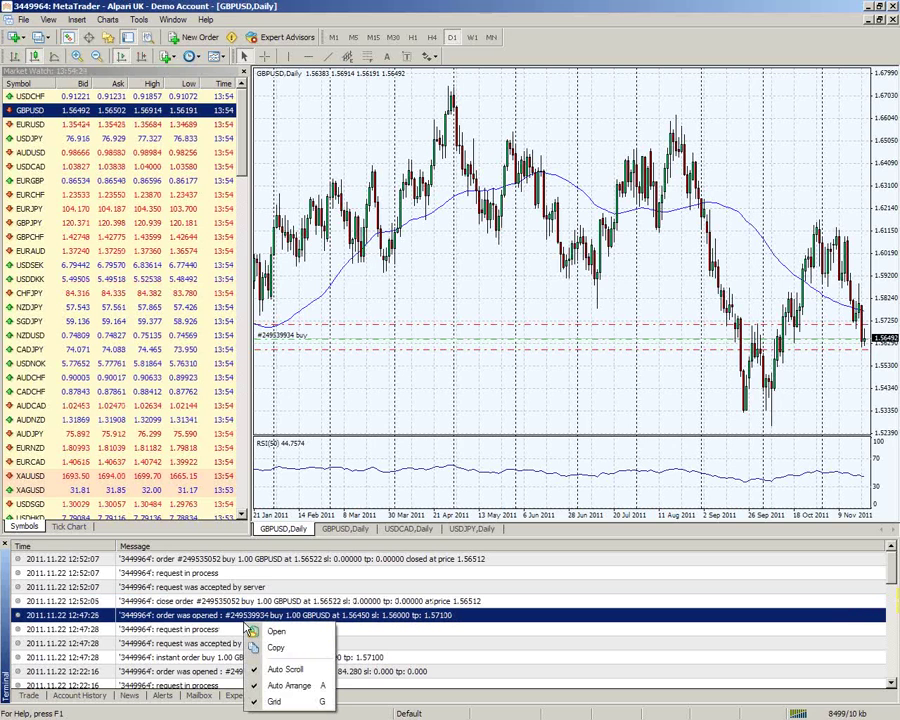
click(198, 604)
right_click(198, 606)
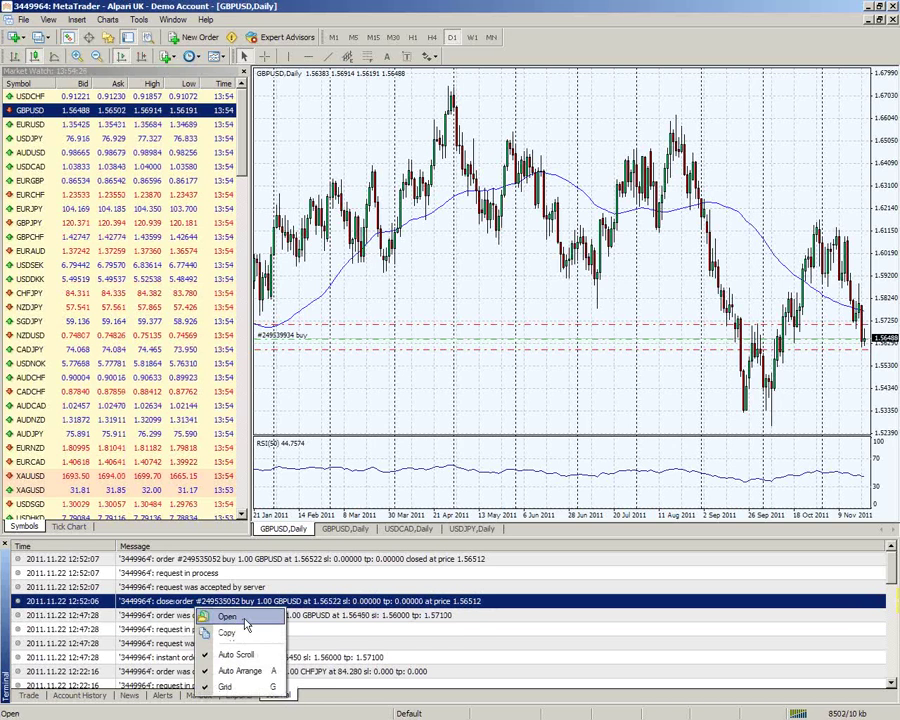
click(246, 624)
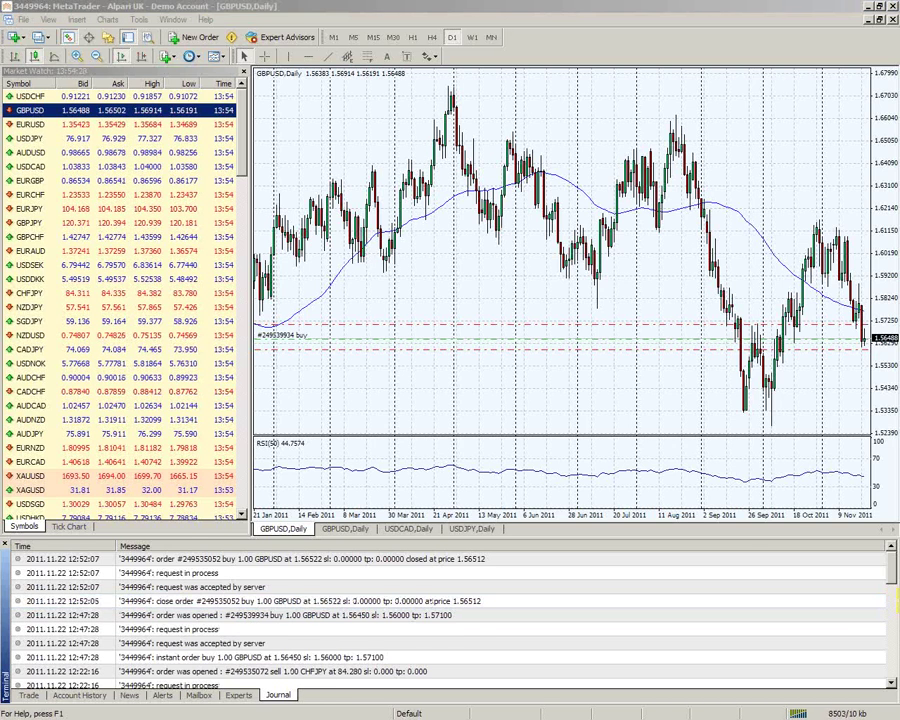
Browse the dated log files in the logs folder, checking several from mid-October 2009.
scroll(530, 325, down, 5)
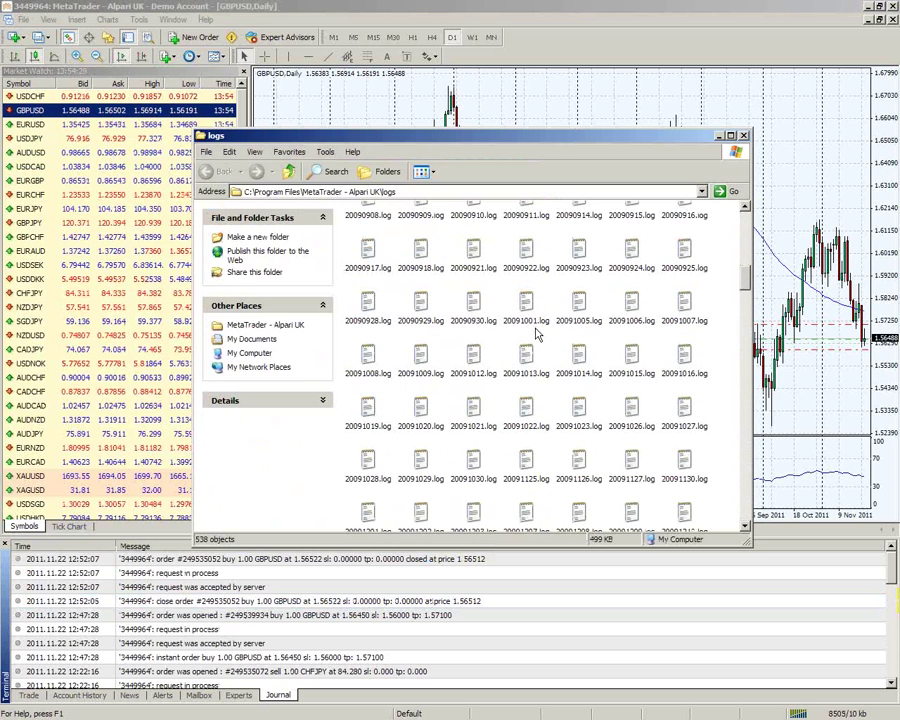
scroll(535, 335, down, 3)
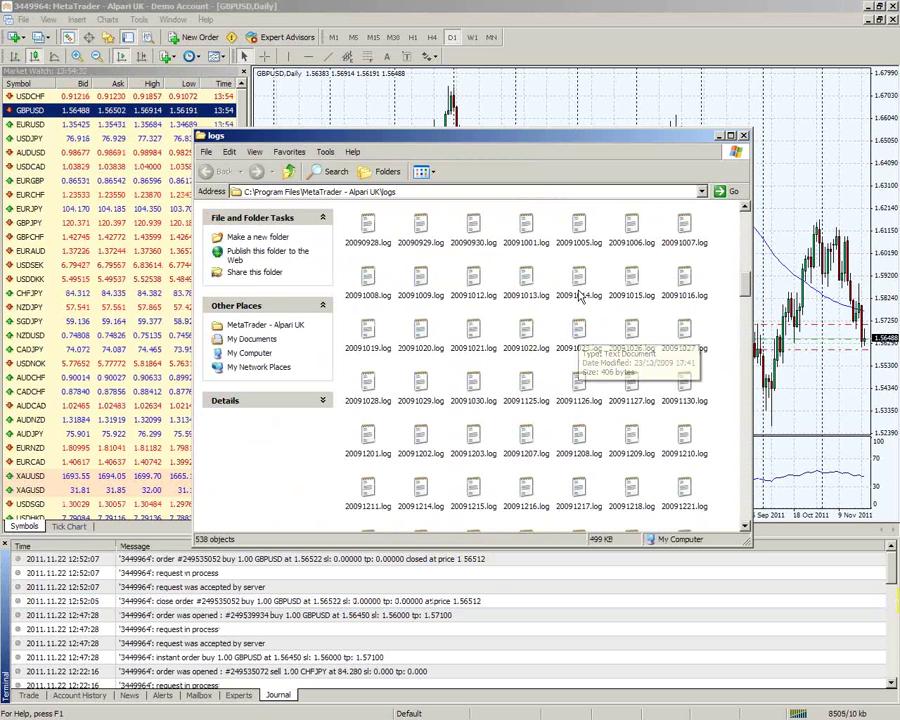
click(527, 295)
key(Left)
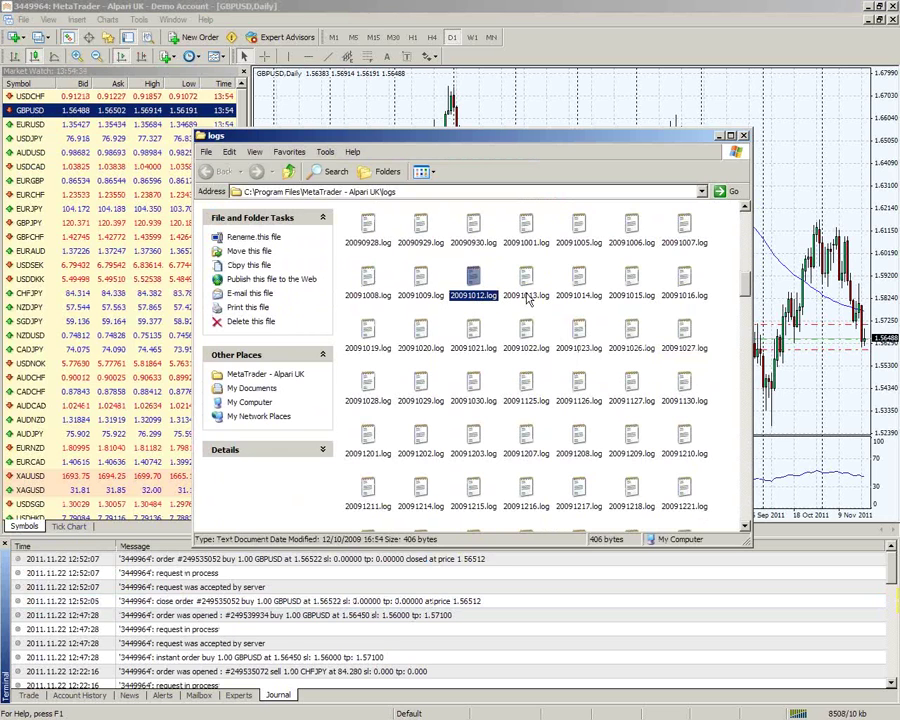
key(Right)
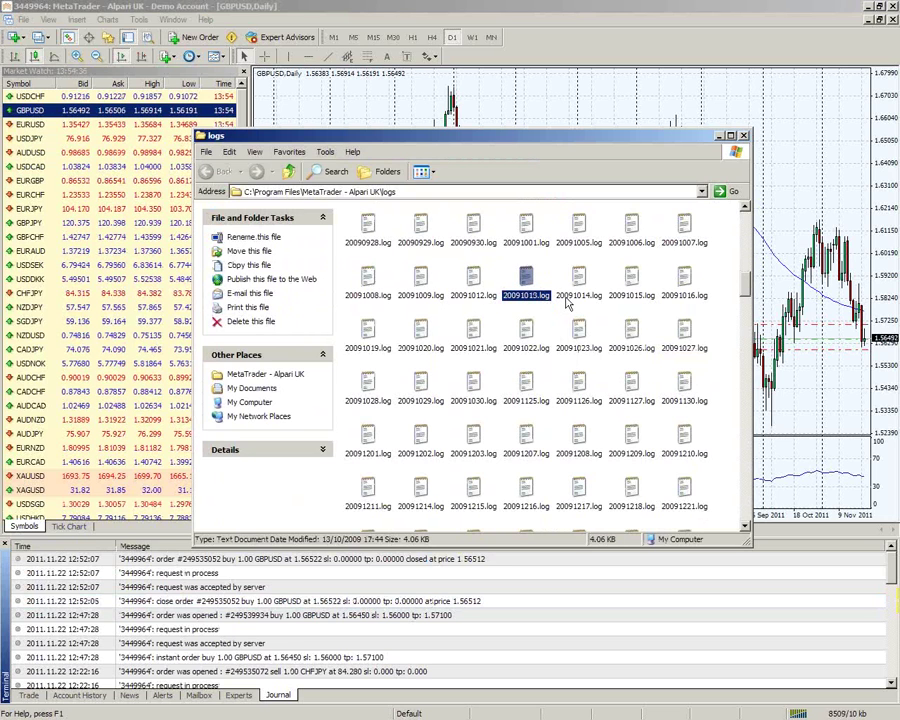
key(Right)
key(Right)
Find the most recent log file at the end of the folder, 20111122.log, and open it.
click(743, 352)
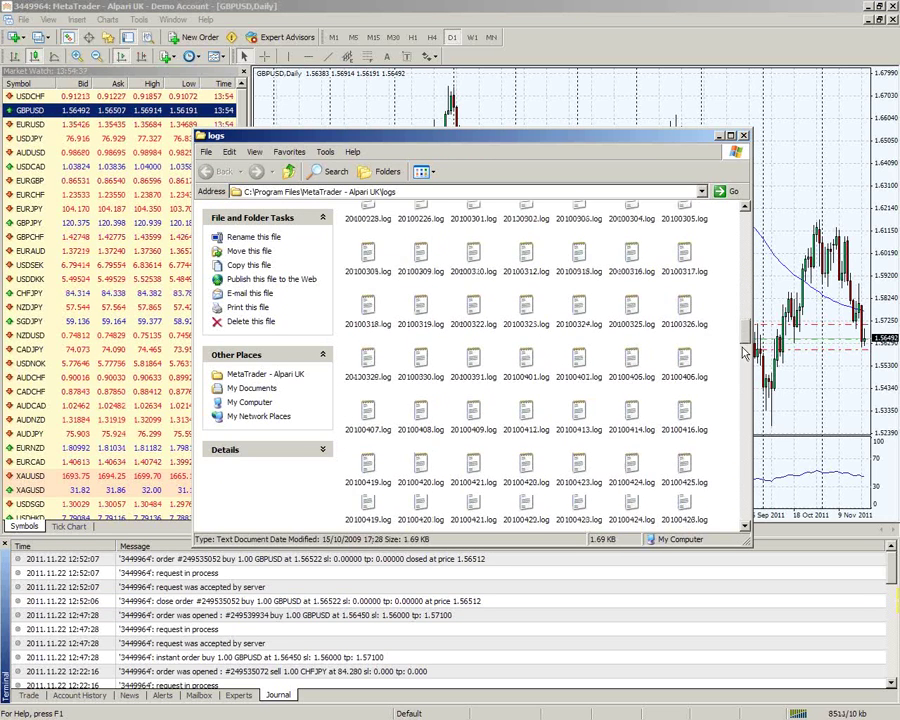
drag(743, 352, 728, 522)
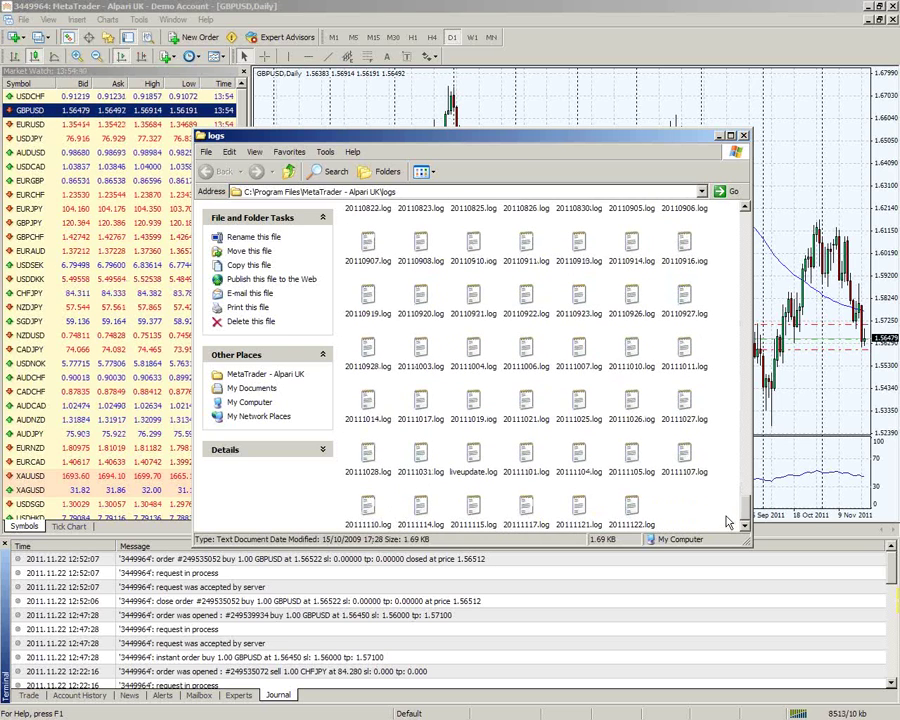
click(631, 510)
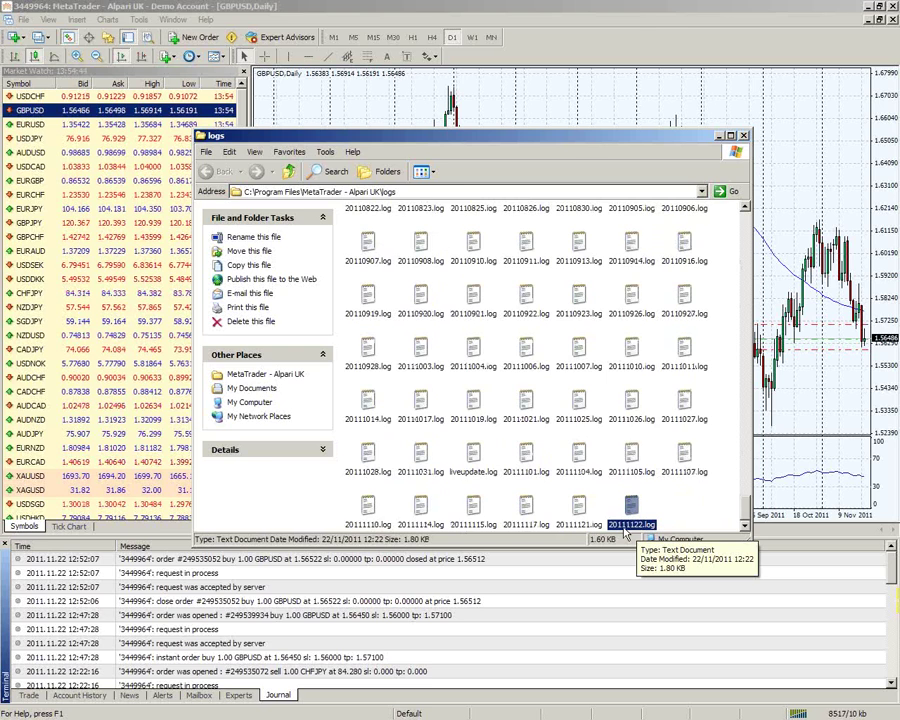
double_click(631, 510)
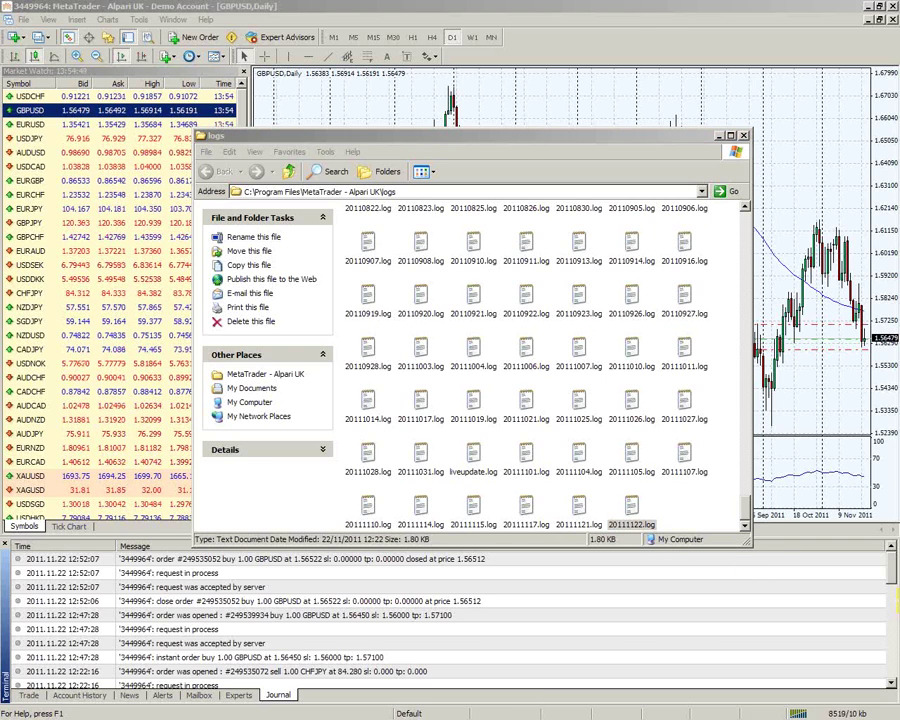
Close the logs folder window and show the open trades in the Terminal.
click(743, 135)
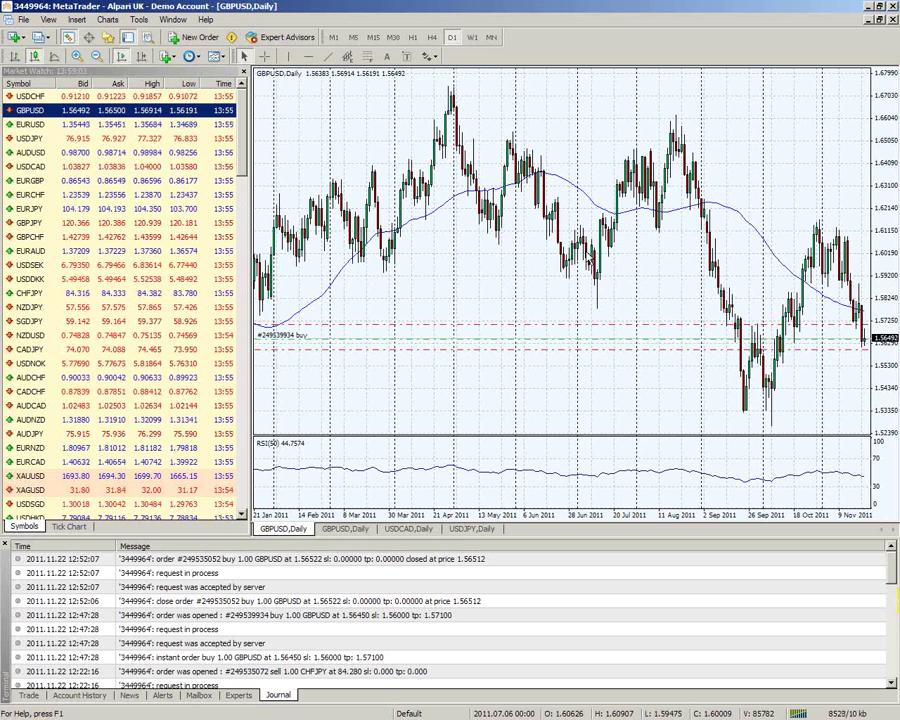
click(30, 695)
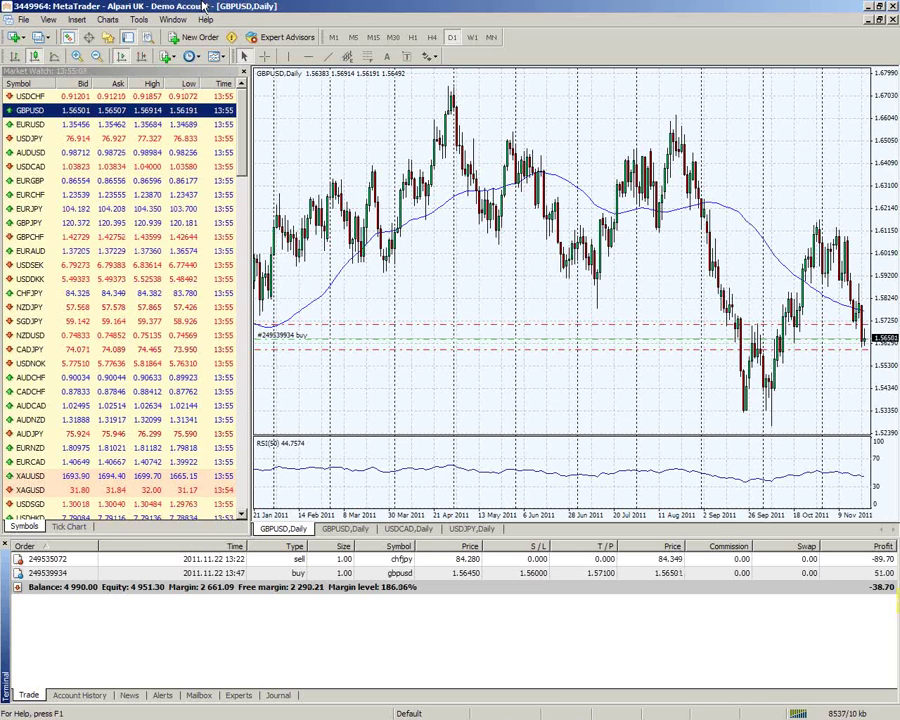
key(ctrl+m)
key(ctrl+m)
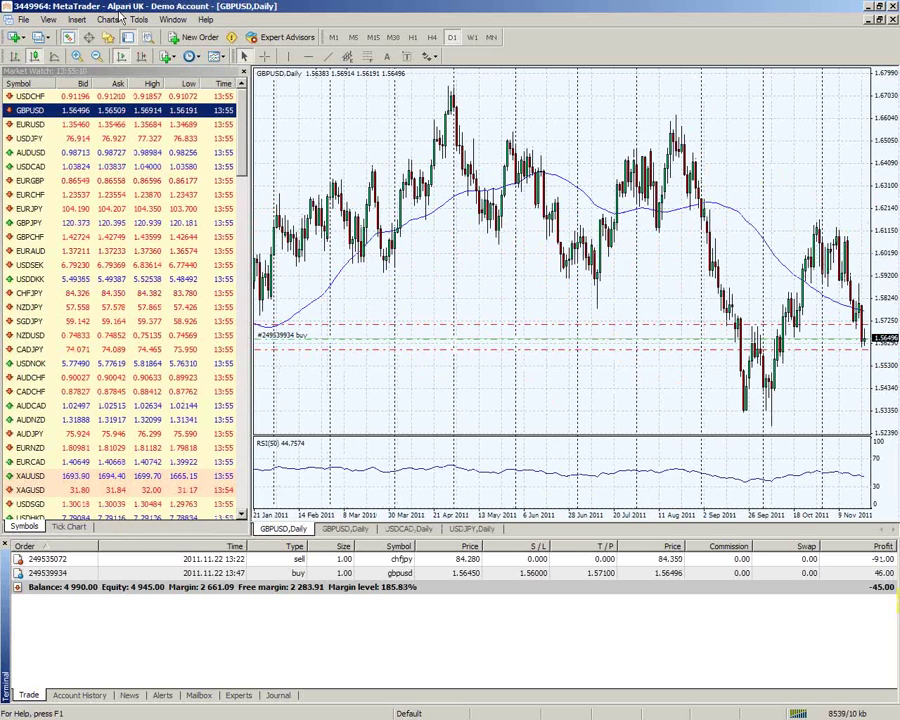
Display the Navigator beneath the Market Watch list.
click(48, 20)
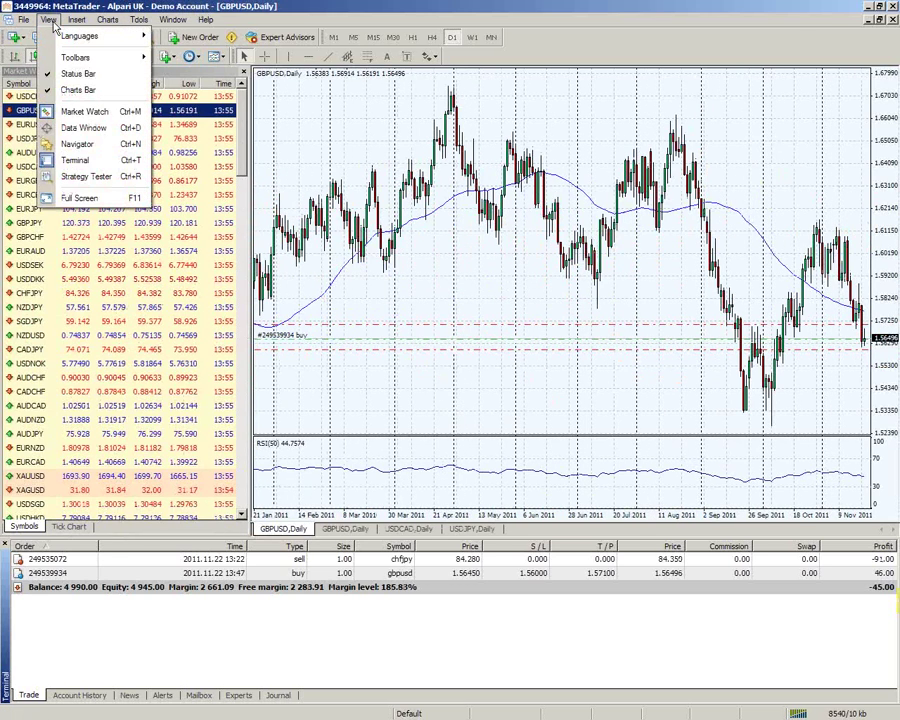
click(78, 144)
drag(85, 145, 130, 262)
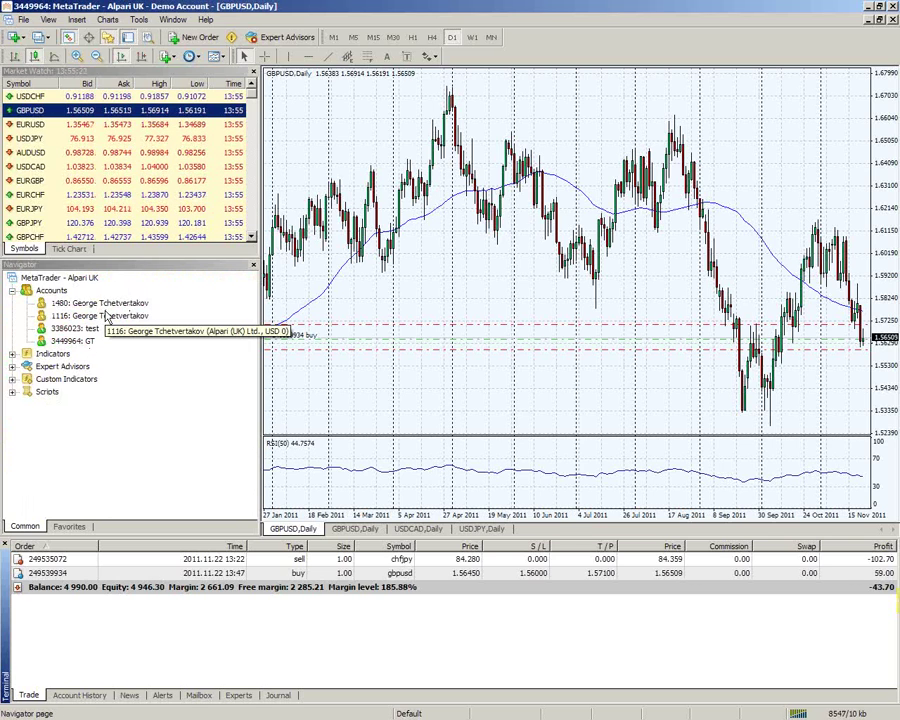
Examine the live and demo trading accounts listed under Accounts in the Navigator.
click(106, 316)
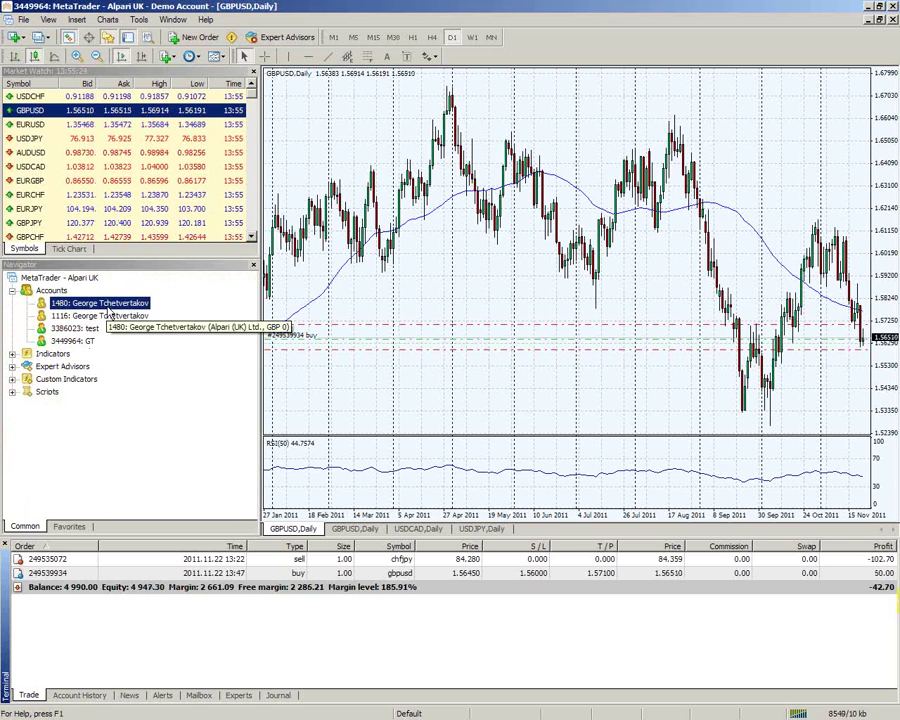
double_click(42, 292)
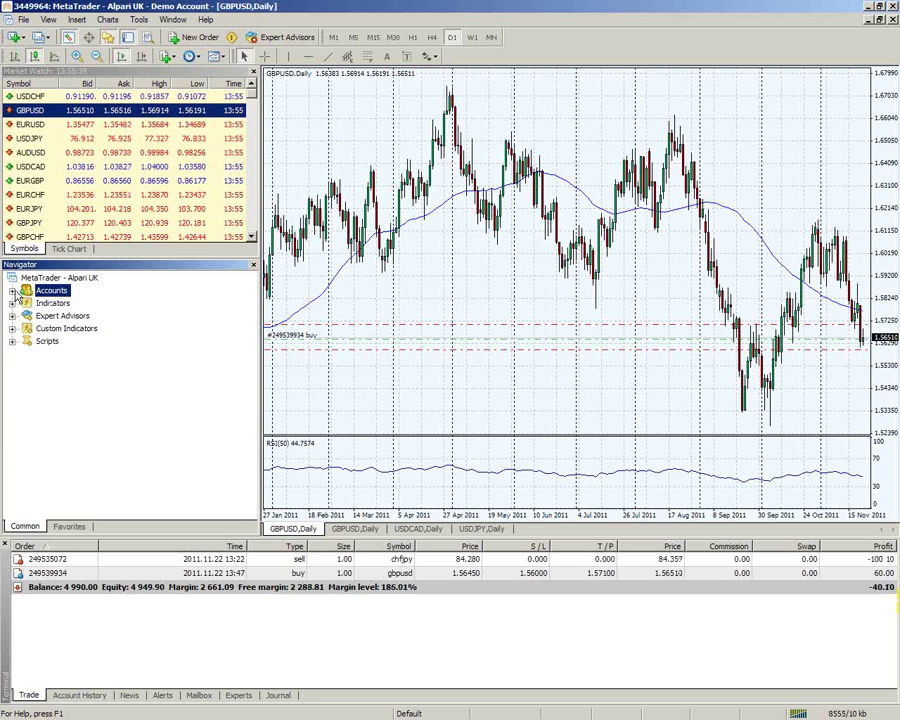
click(12, 290)
click(75, 305)
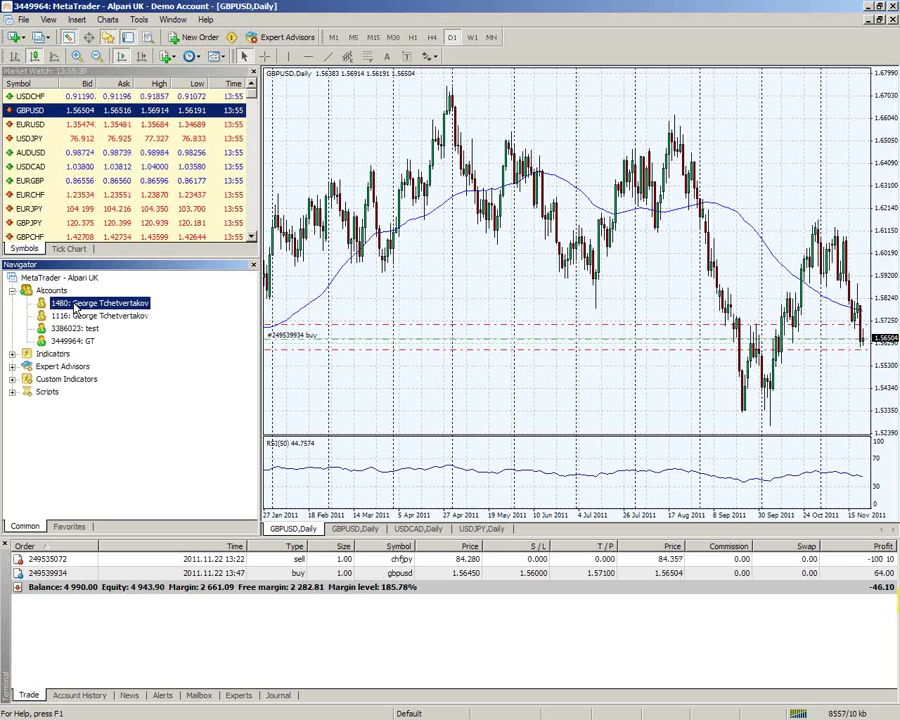
click(75, 316)
click(78, 329)
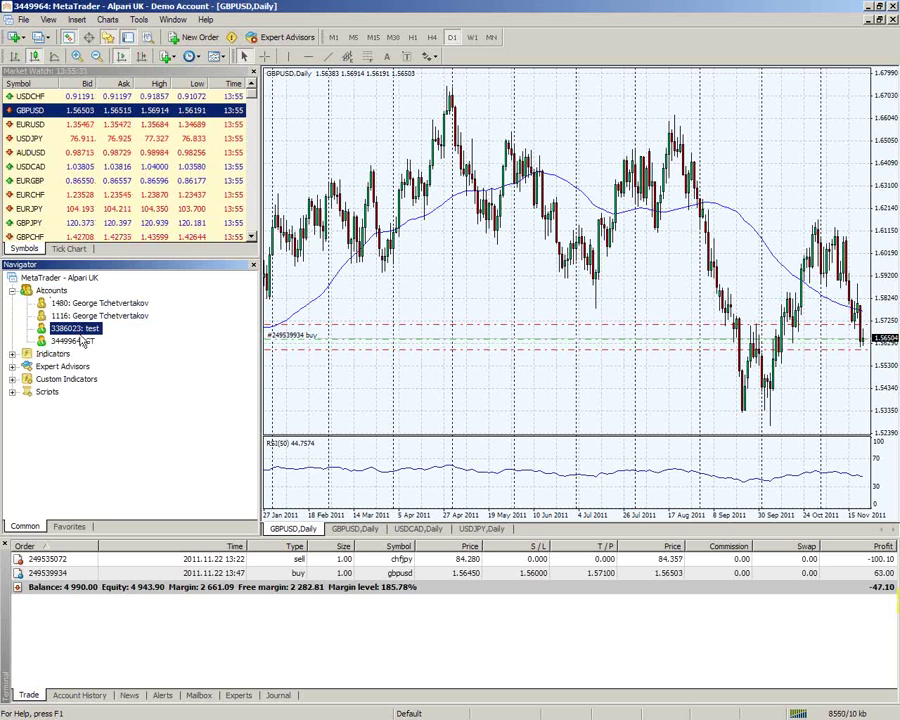
click(95, 316)
click(95, 303)
click(95, 316)
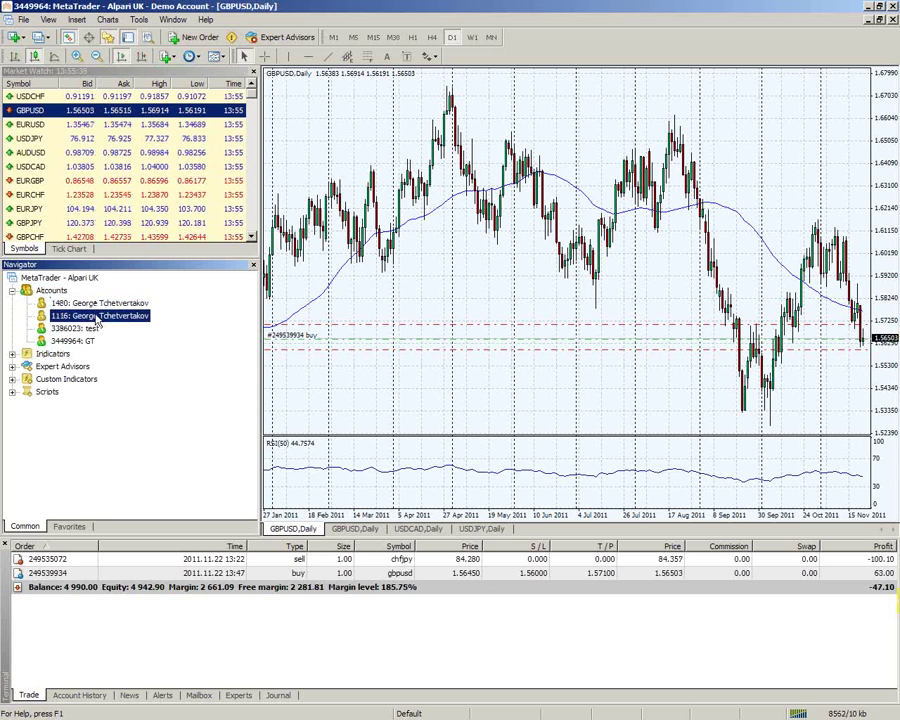
click(95, 303)
click(97, 316)
click(95, 303)
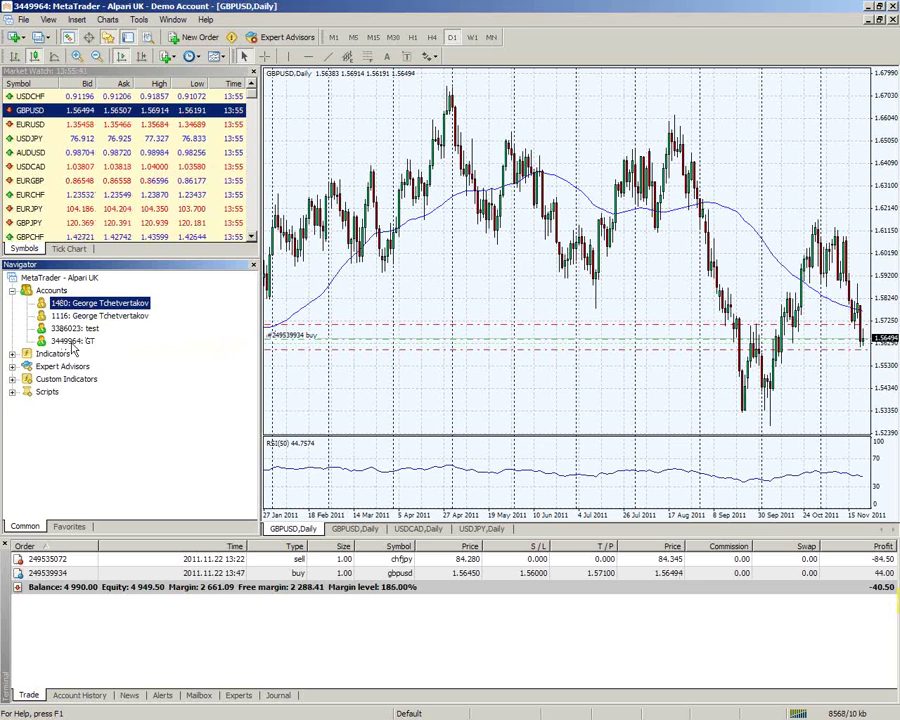
Collapse the Accounts group and expand the Indicators group in the Navigator to browse the built-in indicators.
click(13, 291)
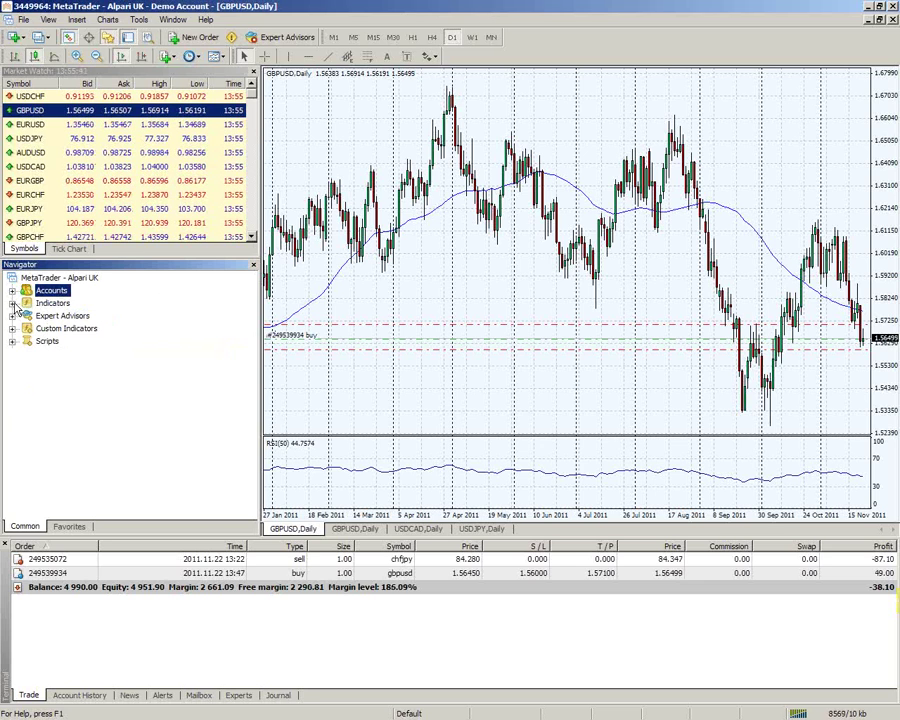
click(12, 303)
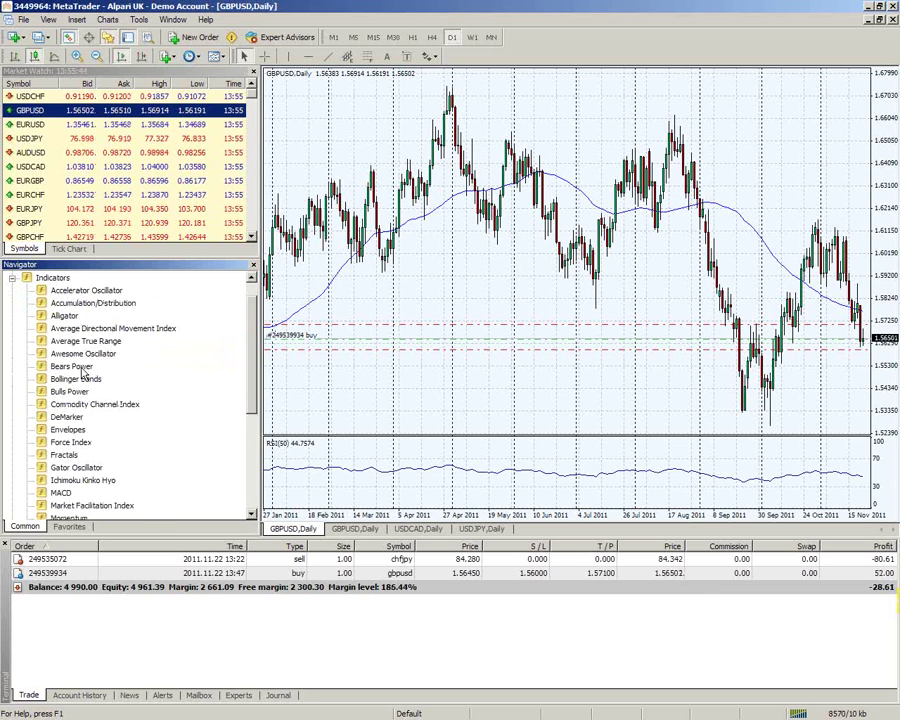
scroll(83, 372, down, 2)
scroll(82, 375, up, 3)
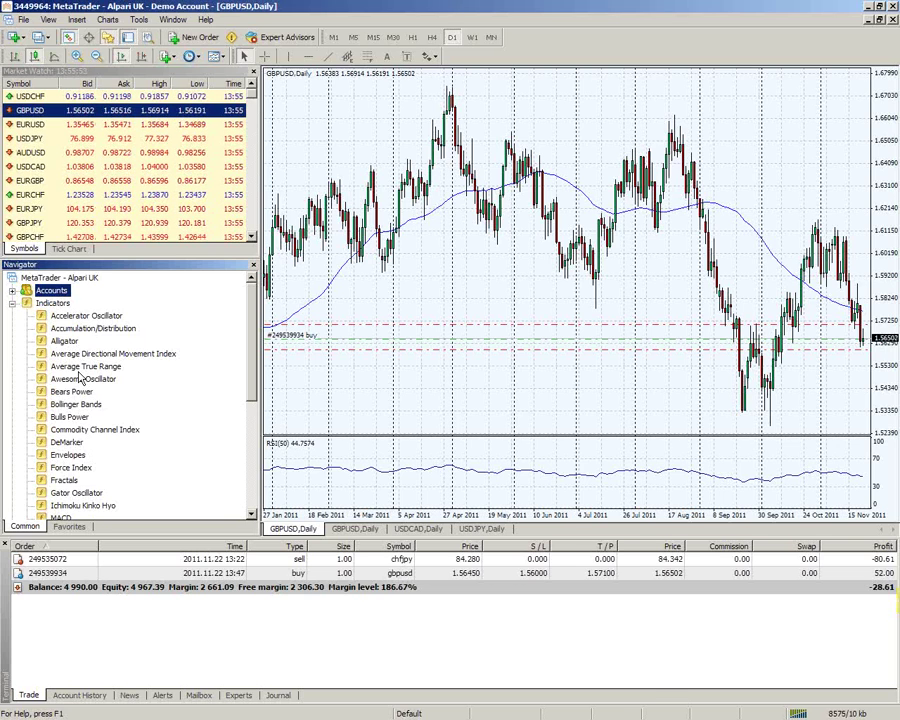
click(166, 57)
click(86, 315)
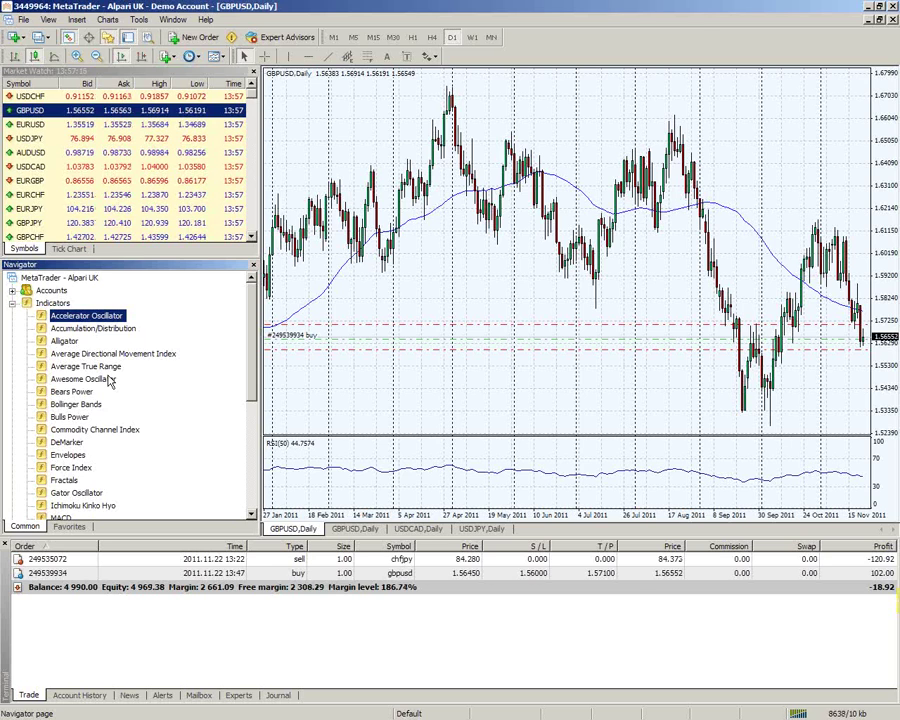
right_click(110, 379)
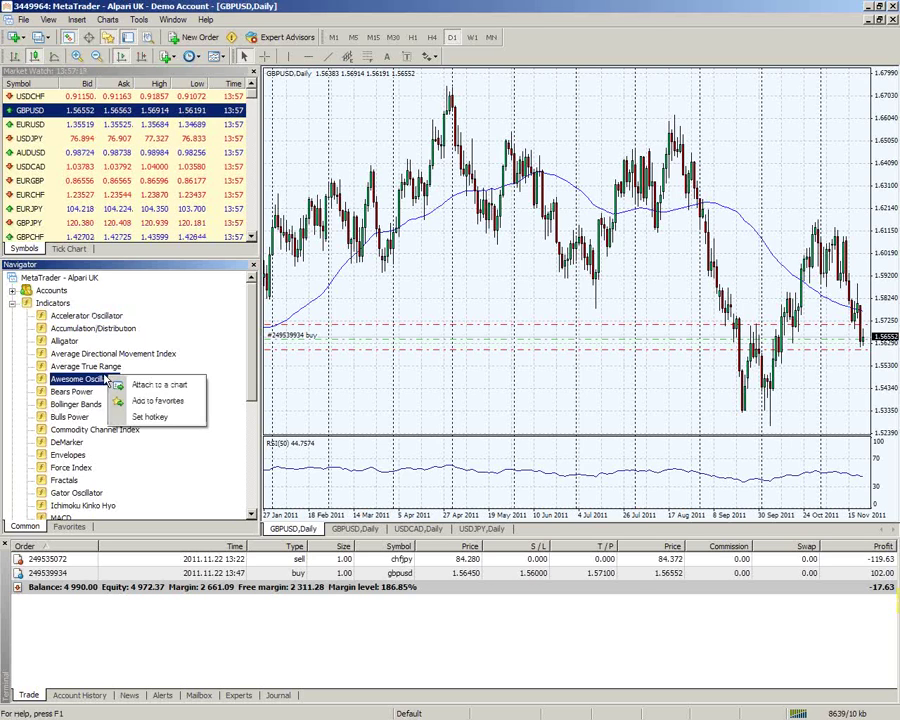
Attach the Average True Range indicator to the GBPUSD daily chart with period 14 and the DodgerBlue style.
click(95, 366)
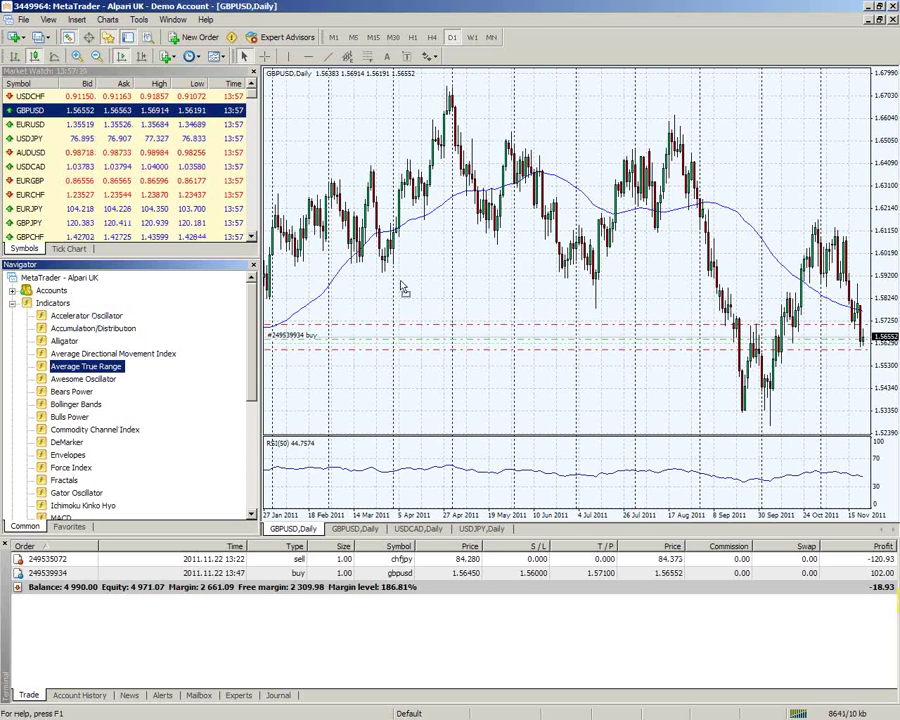
drag(403, 288, 430, 290)
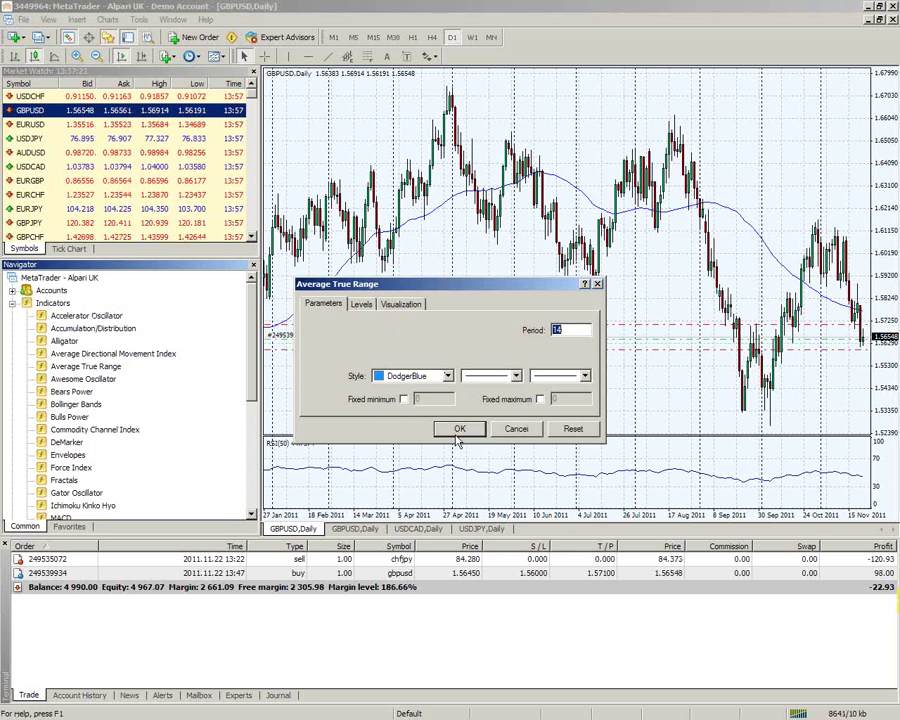
click(361, 304)
click(321, 305)
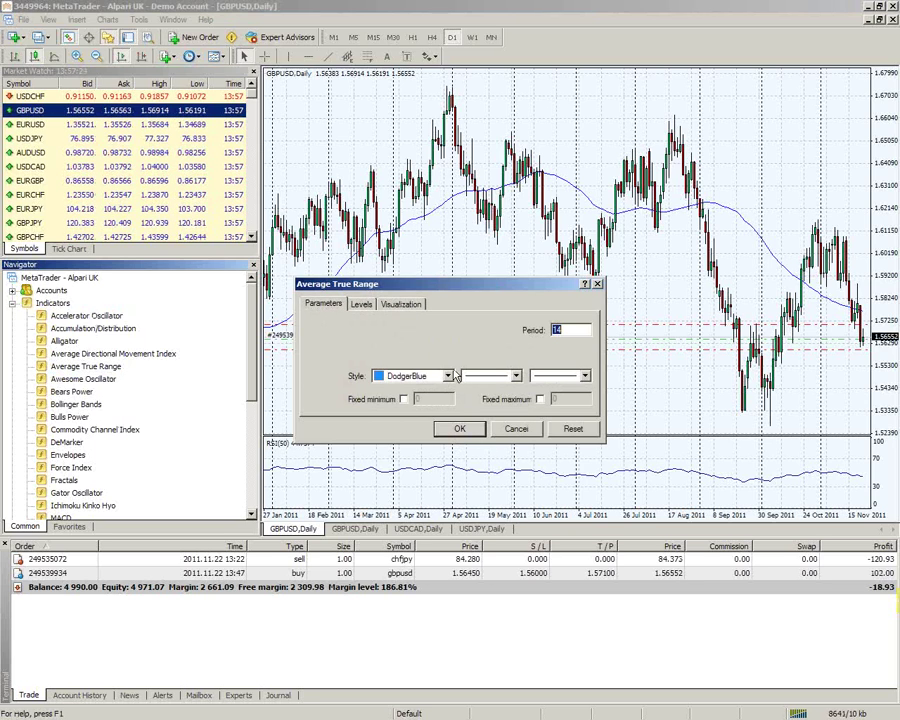
click(456, 427)
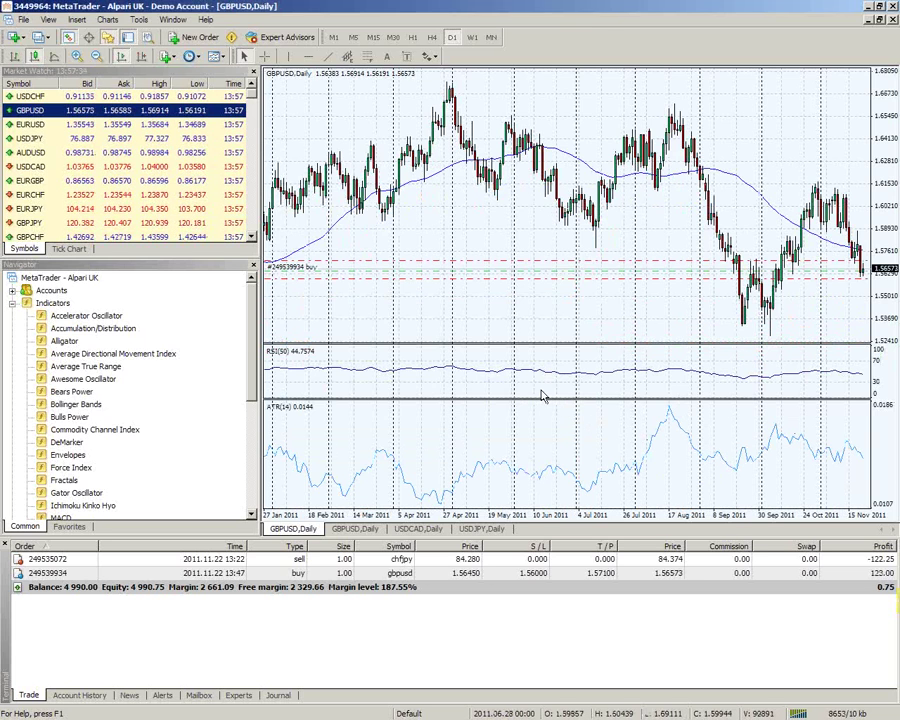
Look through the rest of the built-in indicators in the Navigator and collapse the Indicators group.
drag(250, 370, 248, 505)
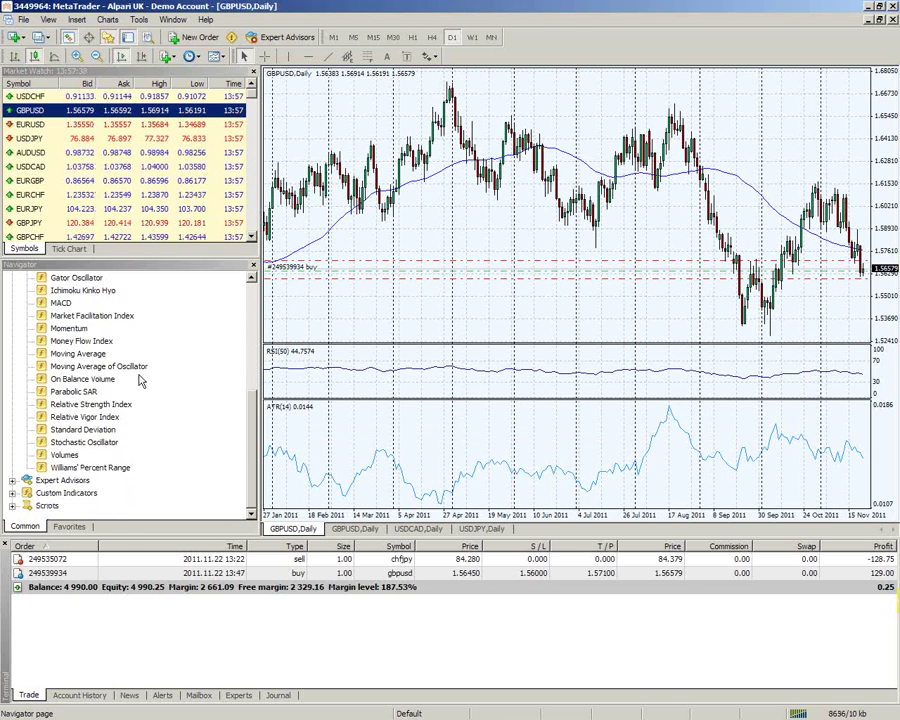
click(99, 366)
scroll(92, 372, up, 4)
scroll(88, 379, down, 4)
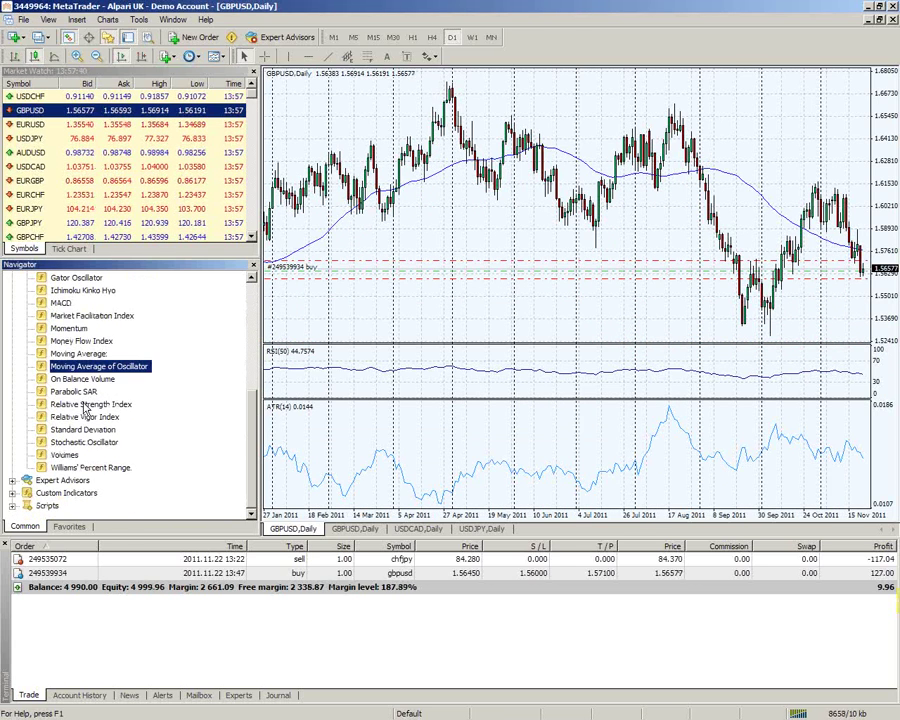
scroll(84, 432, up, 5)
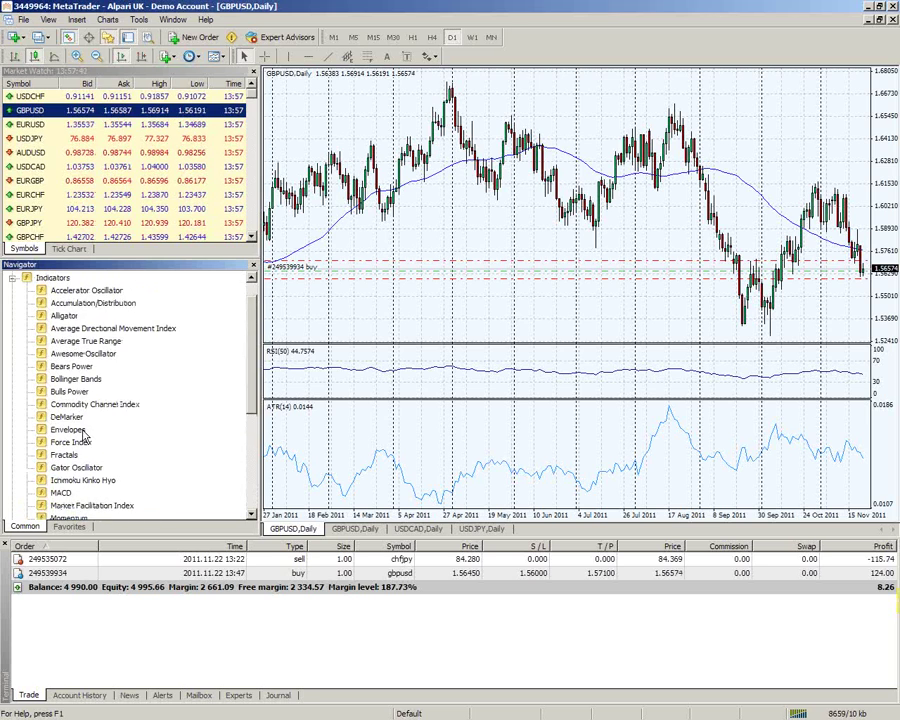
scroll(100, 400, up, 1)
click(13, 303)
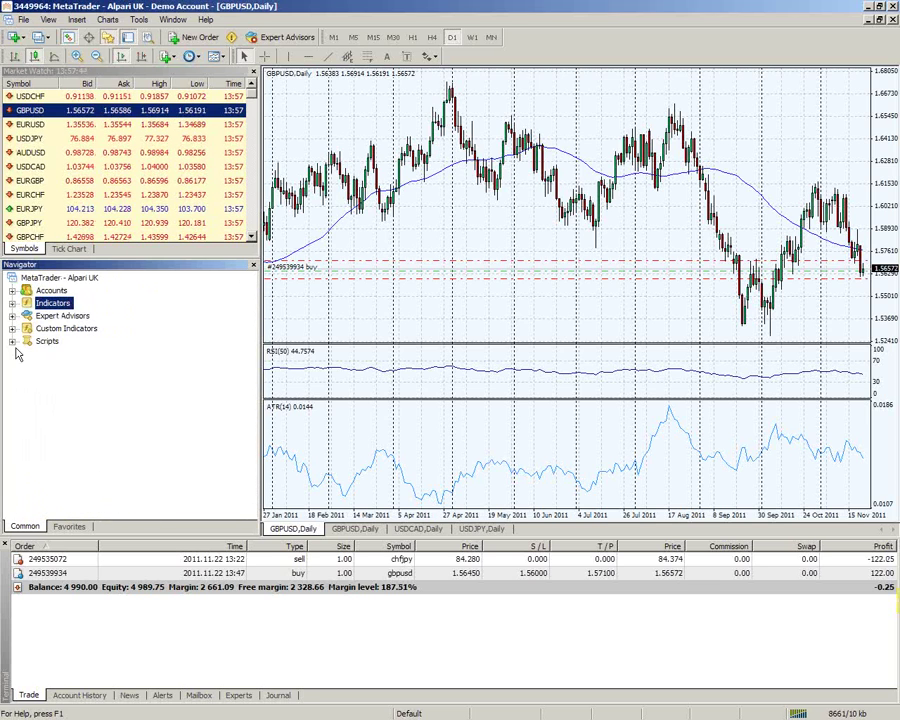
Expand the Custom Indicators group in the Navigator and look through its indicators.
click(13, 328)
scroll(113, 413, down, 2)
scroll(113, 413, down, 2)
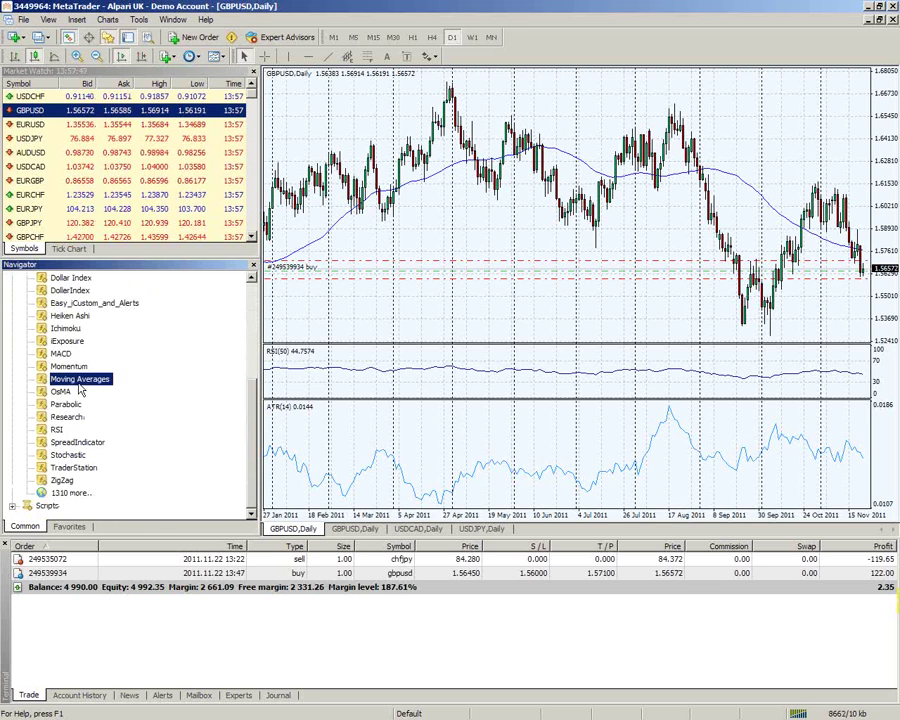
right_click(90, 379)
key(Escape)
scroll(78, 330, up, 5)
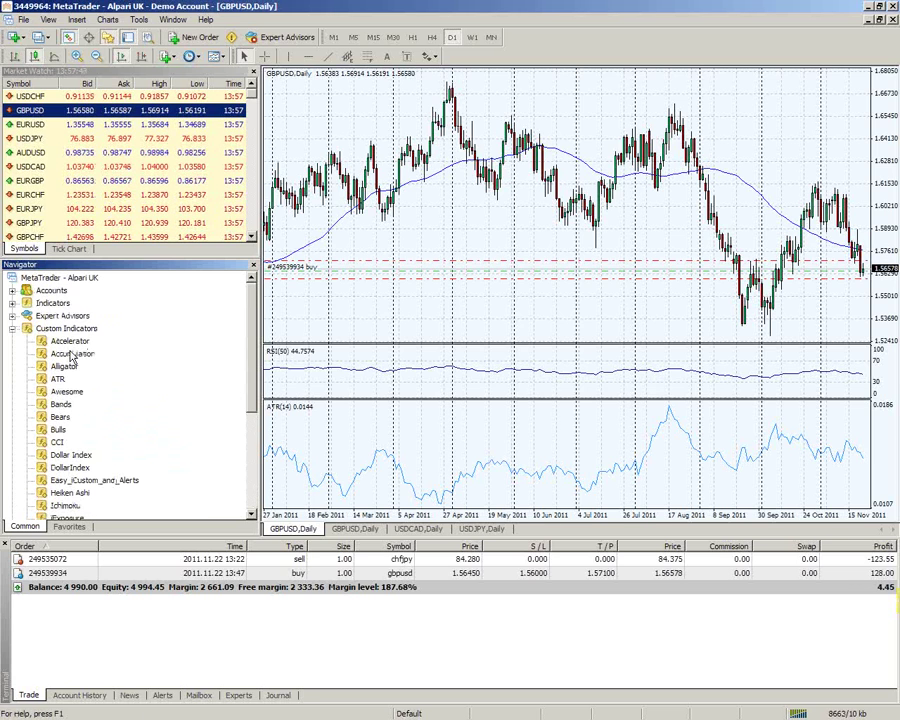
scroll(95, 450, down, 3)
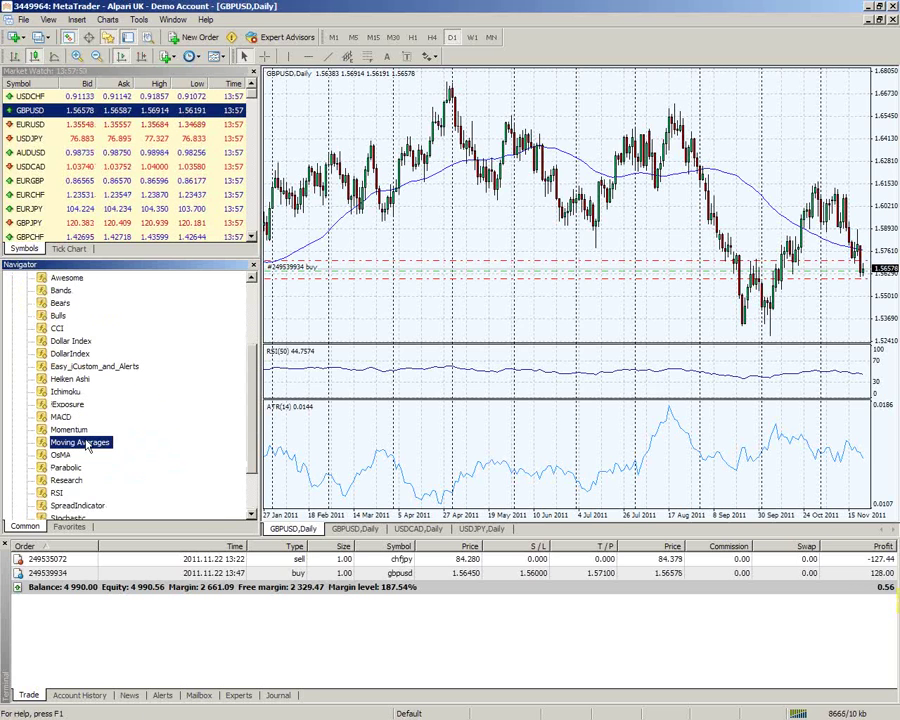
Open the Moving Averages custom indicator for modification in MetaEditor, enlarging the code area and maximizing its window.
right_click(93, 446)
click(150, 476)
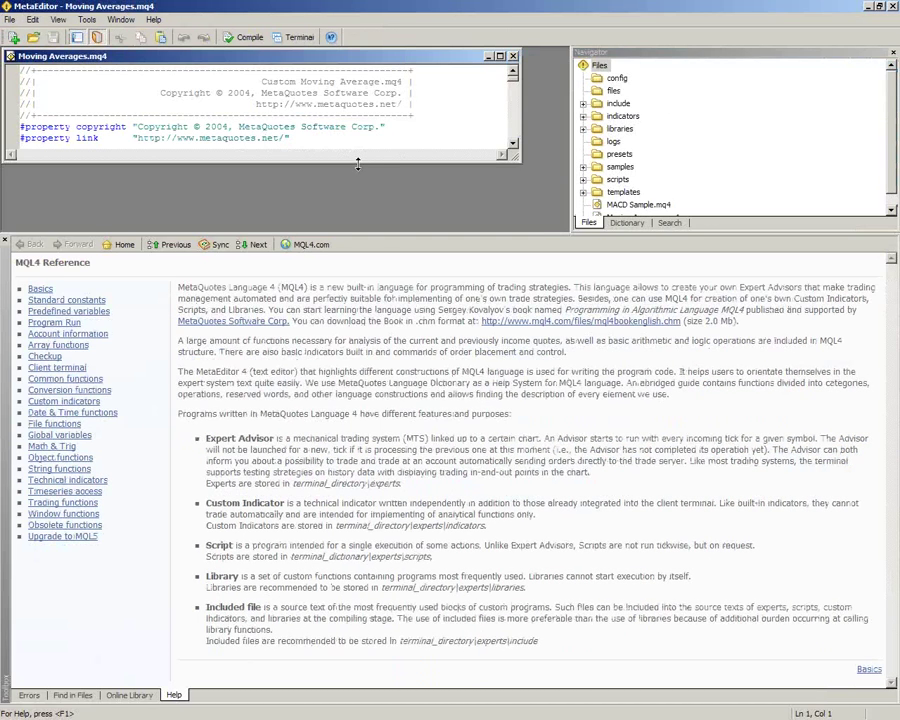
drag(358, 161, 516, 622)
double_click(363, 56)
Examine the Moving Averages.mq4 source code, including the Linear Weighted Moving Average calculation, and return to its beginning.
click(292, 344)
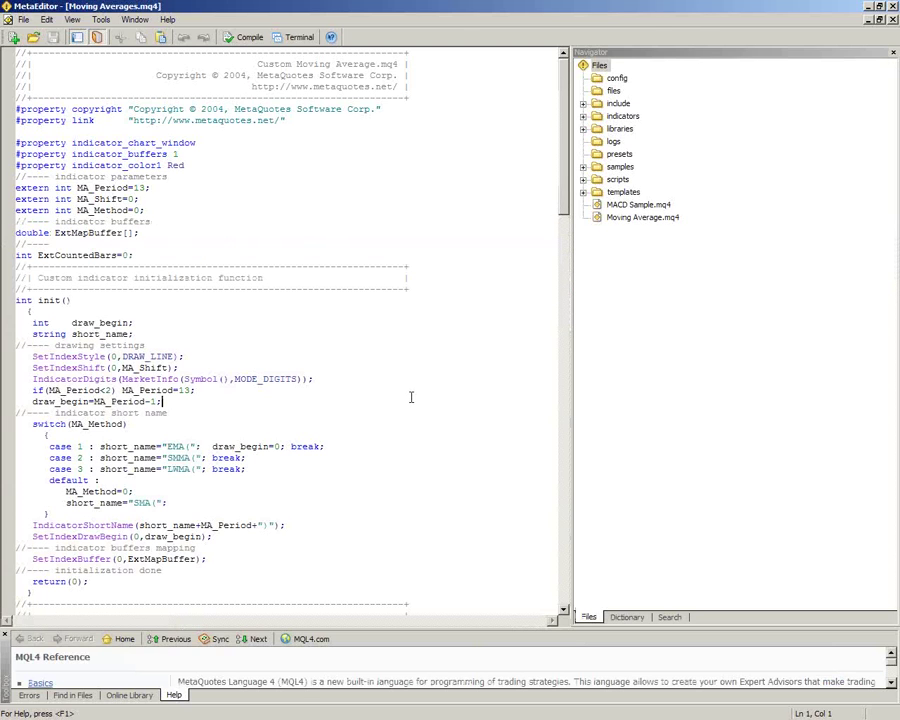
scroll(360, 405, down, 14)
scroll(309, 384, down, 19)
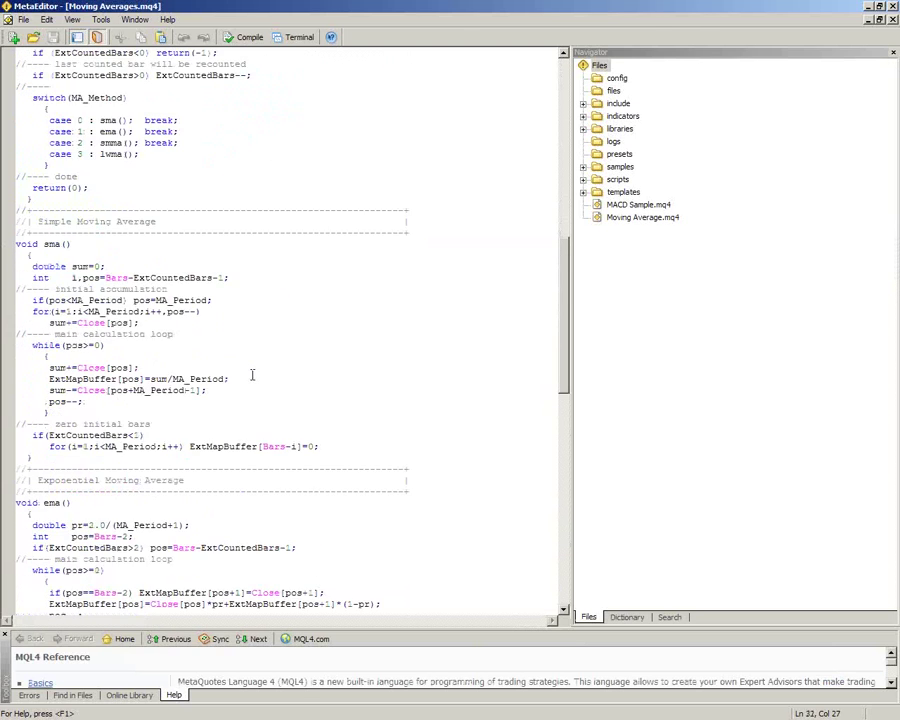
scroll(251, 368, down, 4)
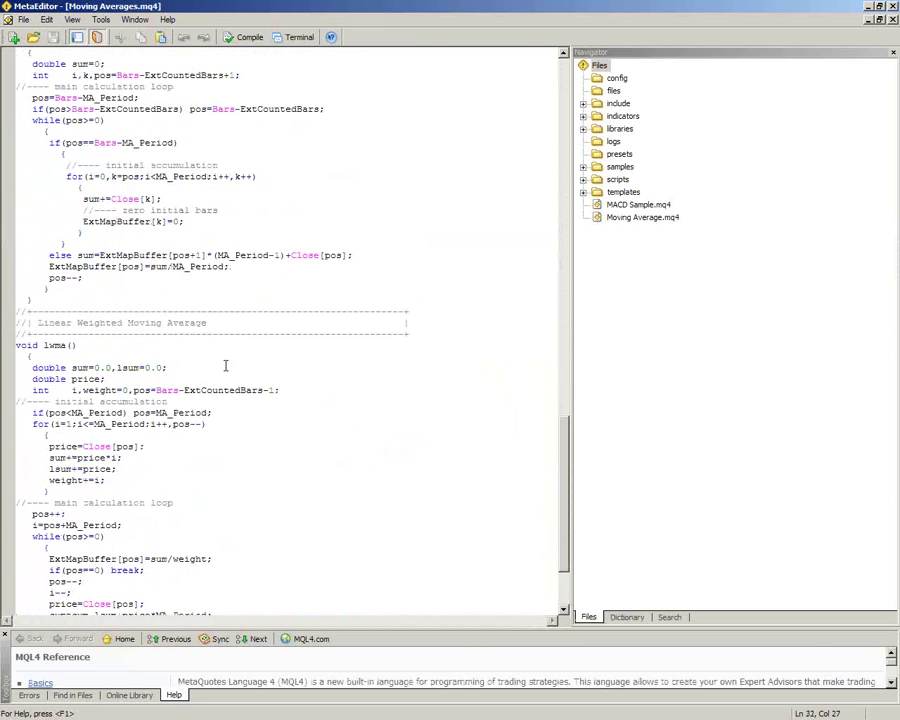
drag(155, 401, 147, 503)
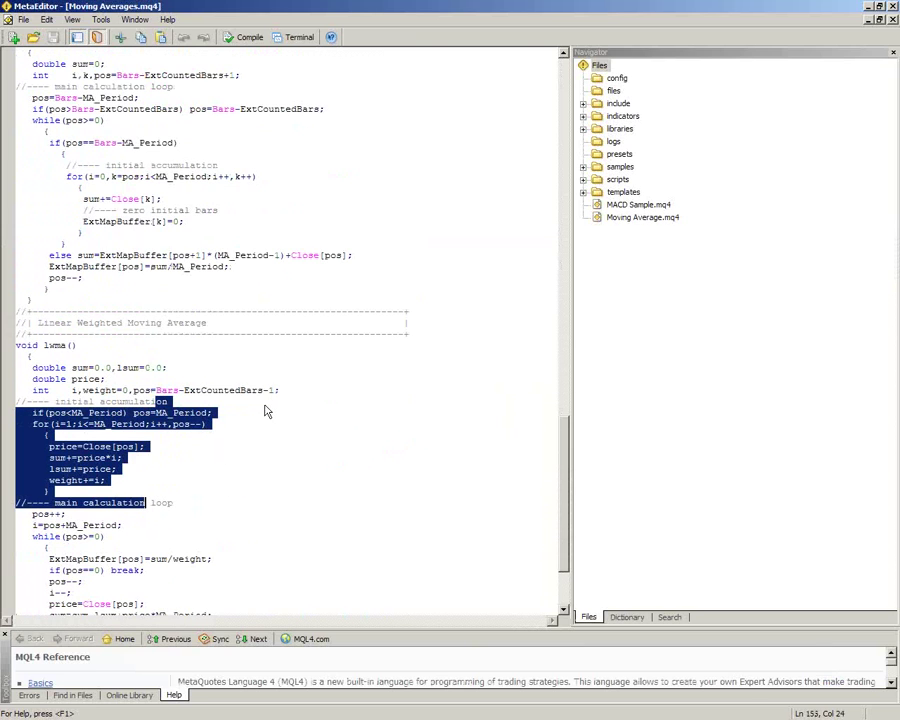
click(267, 451)
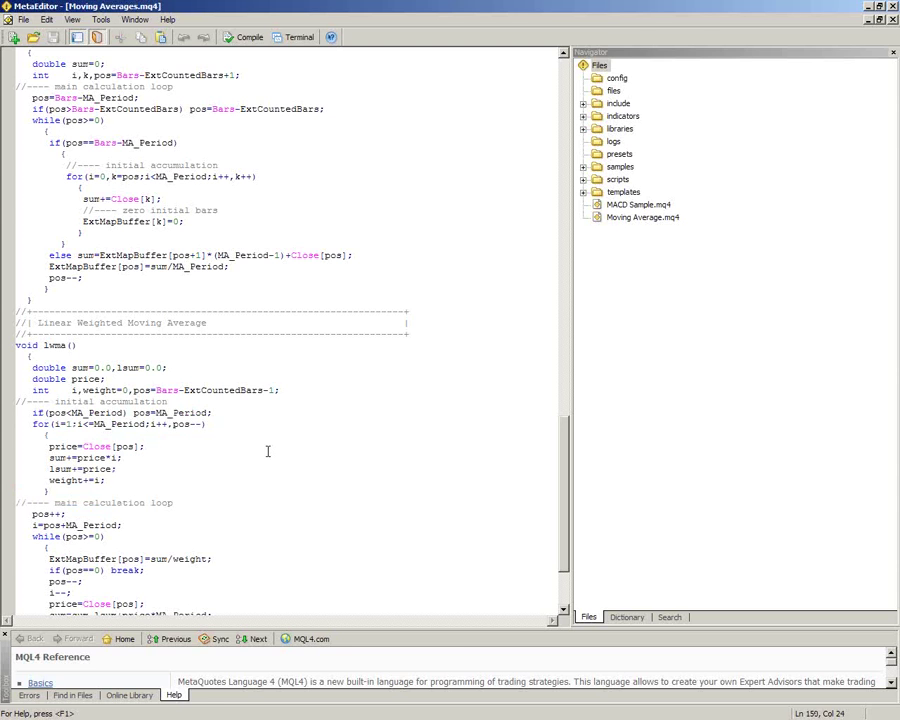
scroll(269, 445, down, 9)
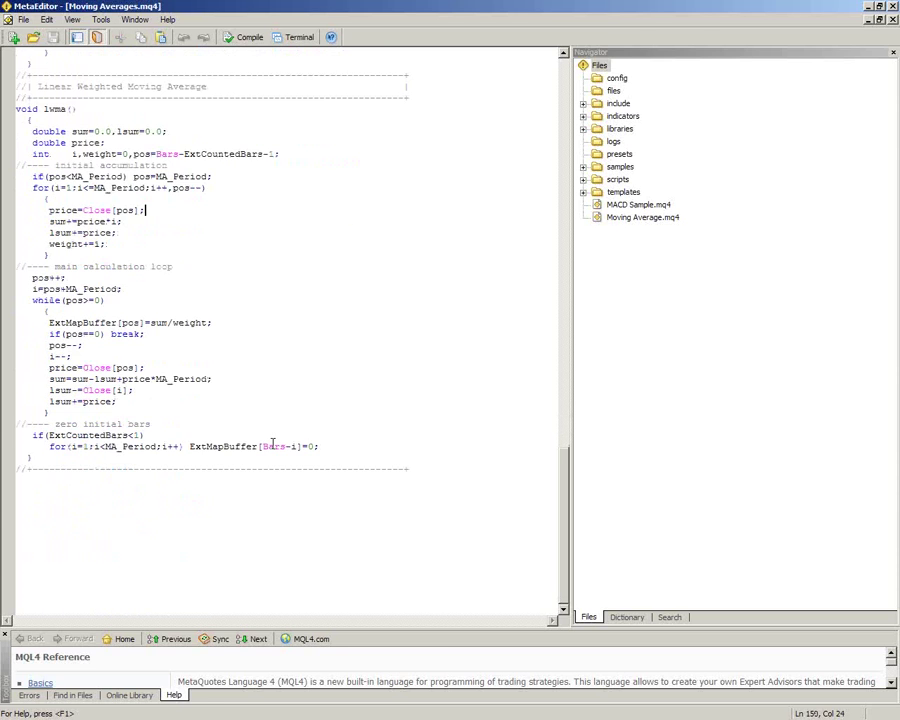
scroll(272, 443, up, 15)
scroll(272, 443, up, 20)
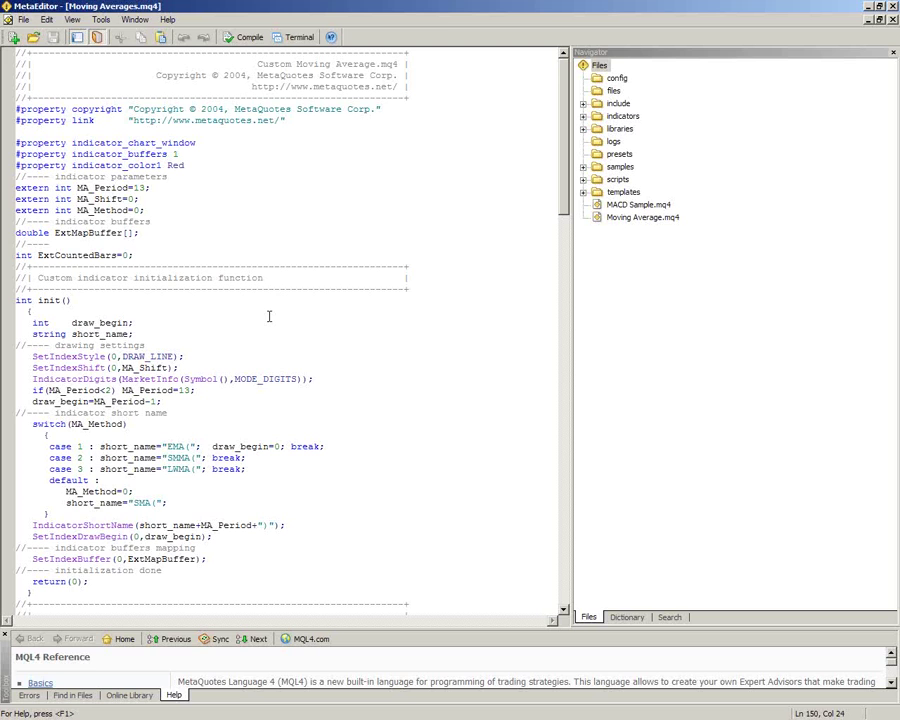
Review the Moving Averages.mq4 code down to the Simple Moving Average function, and close the file and MetaEditor.
scroll(268, 316, down, 11)
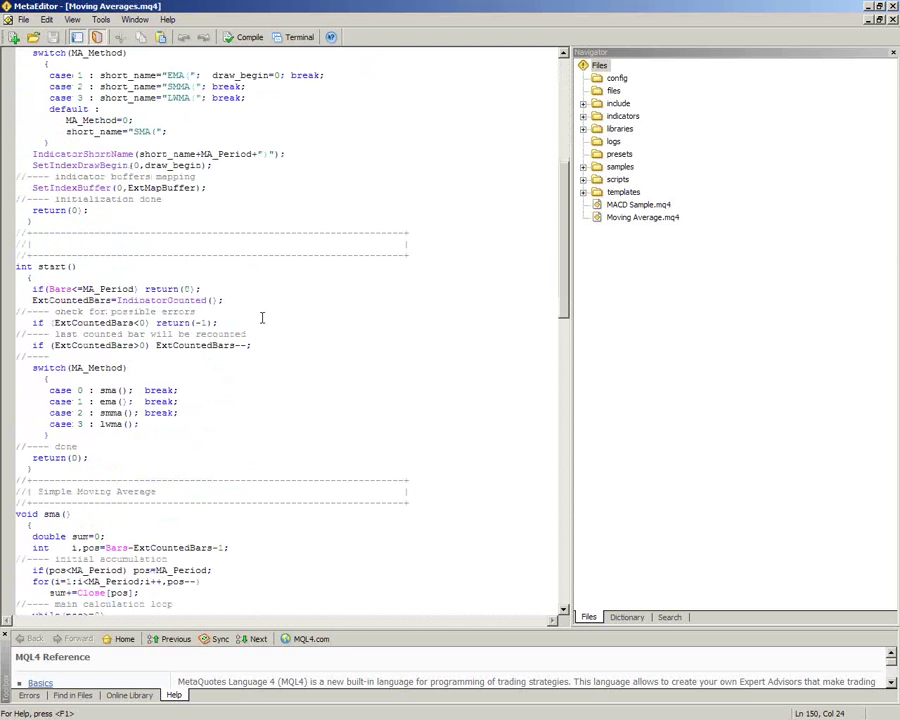
scroll(262, 317, down, 5)
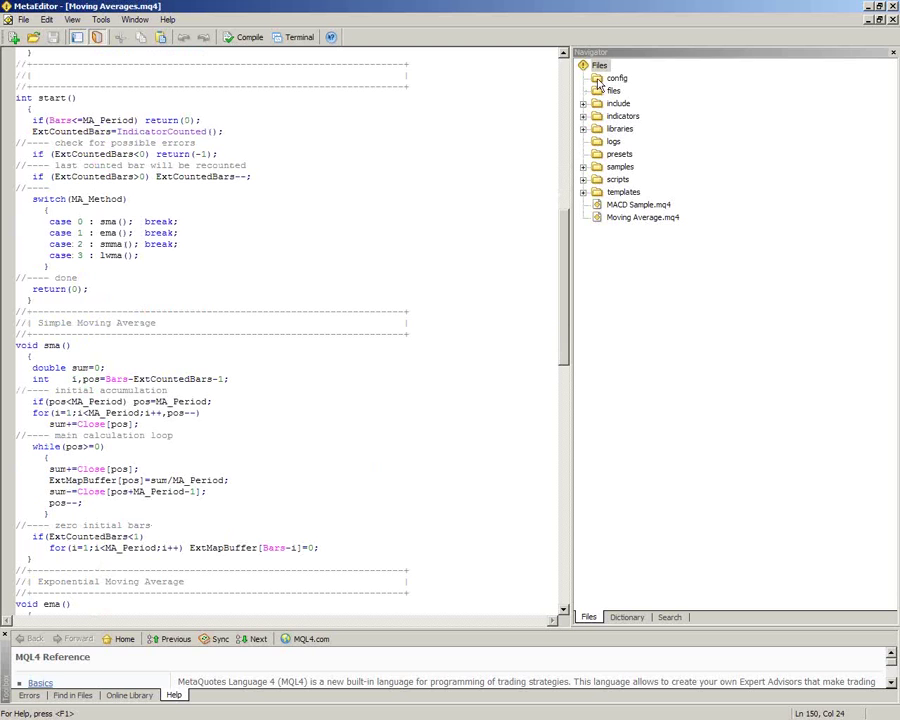
click(893, 20)
click(893, 6)
Look through the remaining custom indicators in MetaTrader's Navigator and collapse the Custom Indicators group.
click(70, 341)
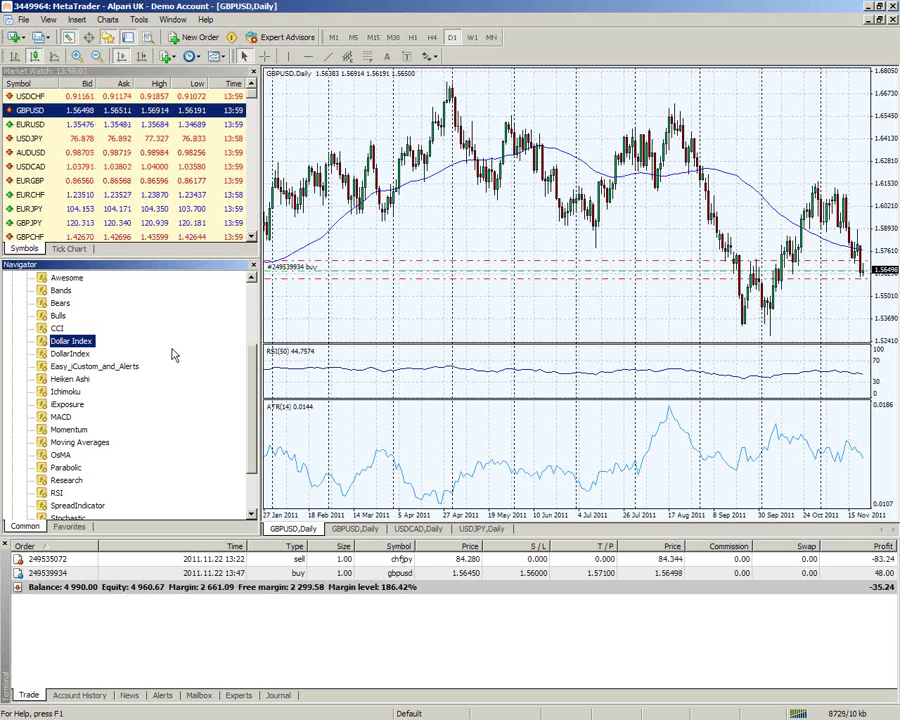
scroll(250, 400, down, 2)
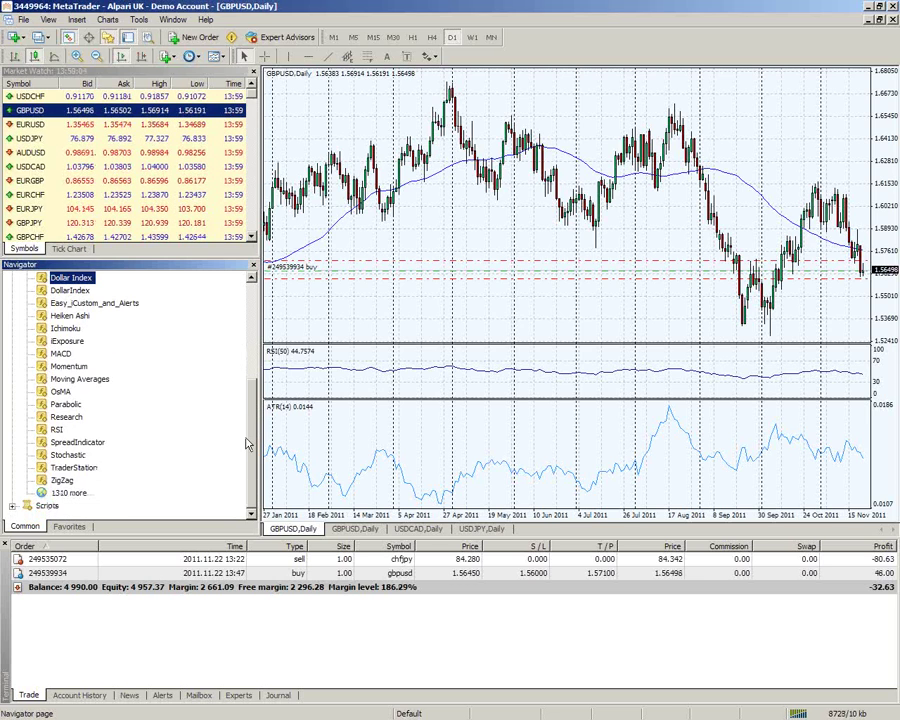
scroll(245, 460, up, 5)
double_click(42, 330)
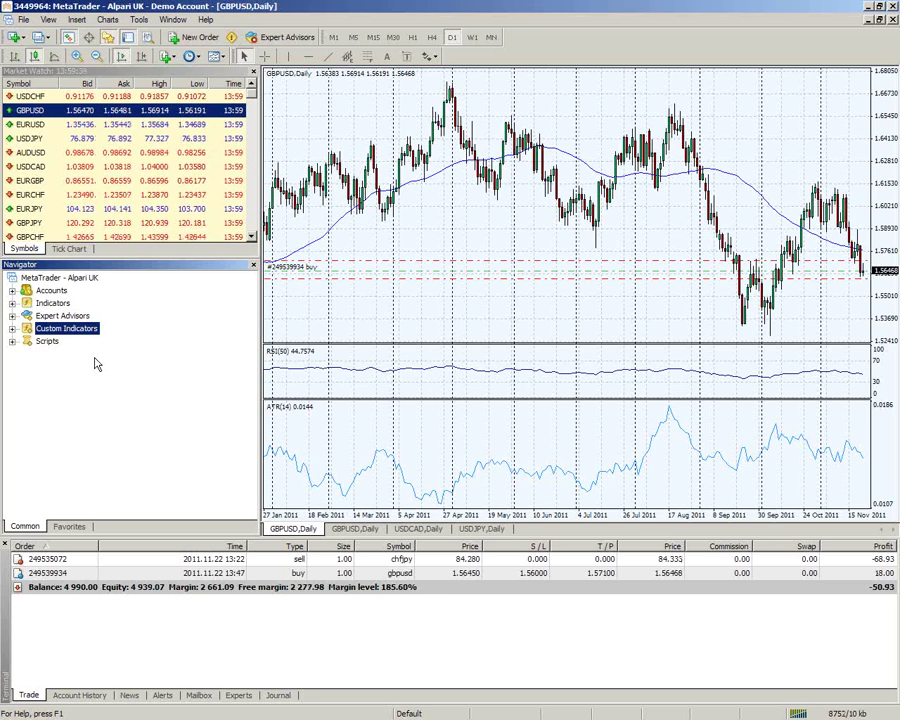
Expand the Expert Advisors group in the Navigator and look at the MACD Sample and Moving Average experts.
click(64, 316)
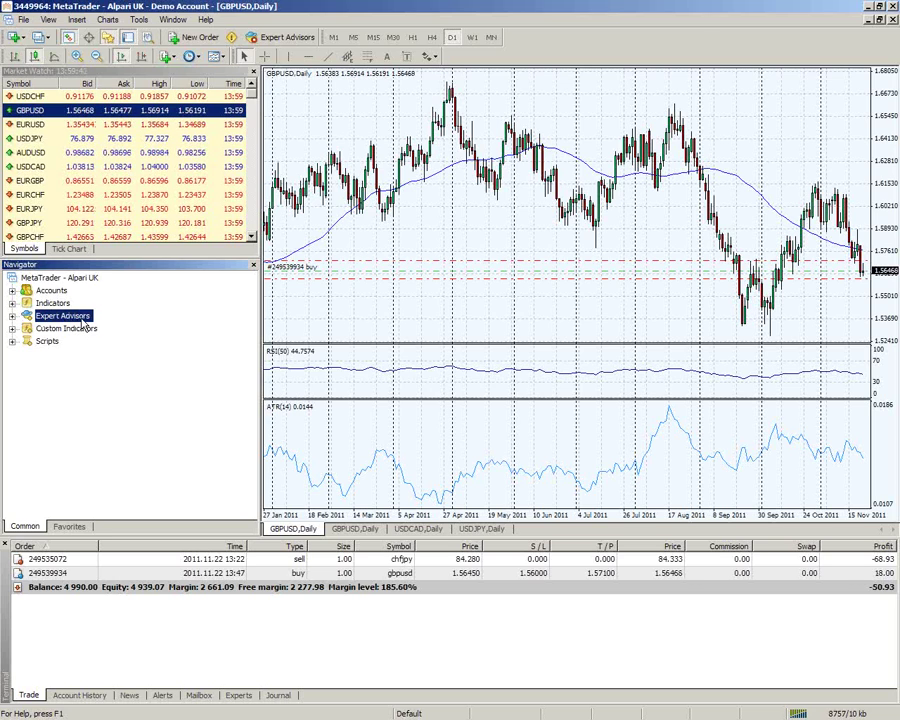
click(12, 316)
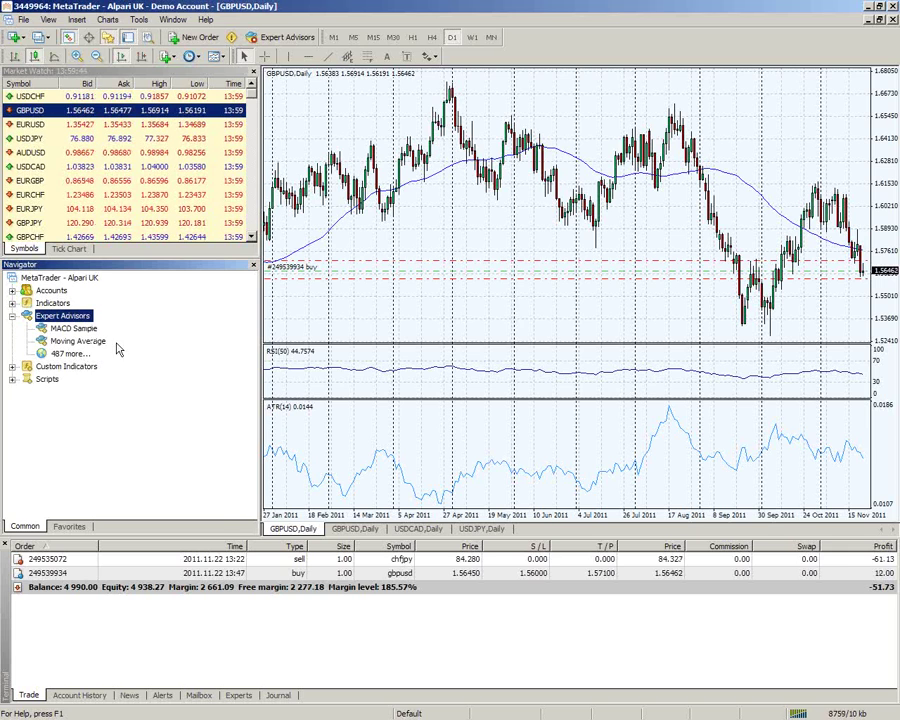
click(83, 331)
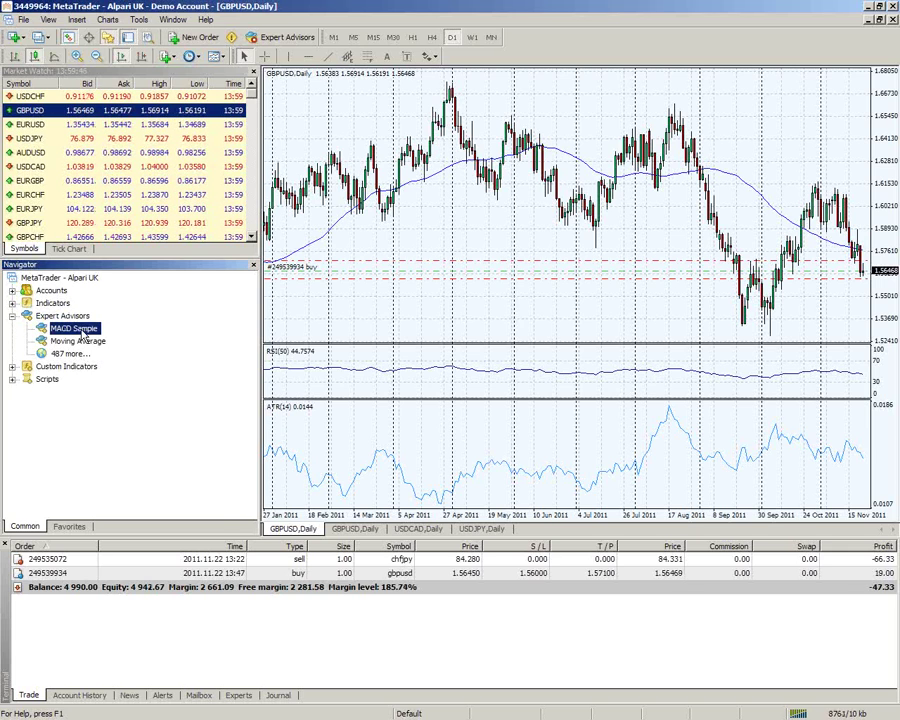
drag(80, 341, 92, 466)
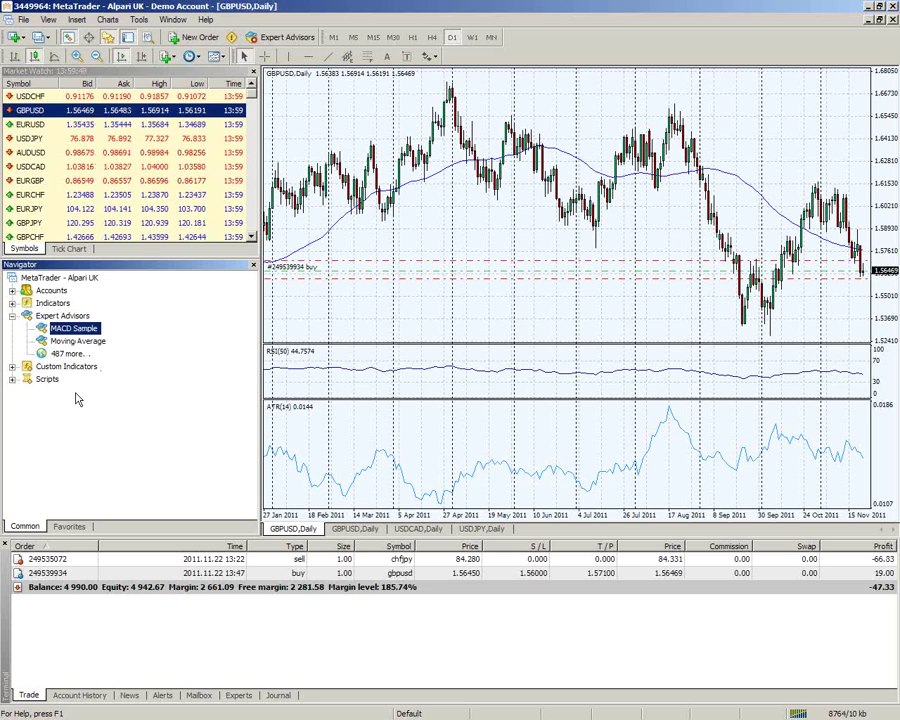
drag(72, 342, 99, 409)
click(72, 342)
click(68, 329)
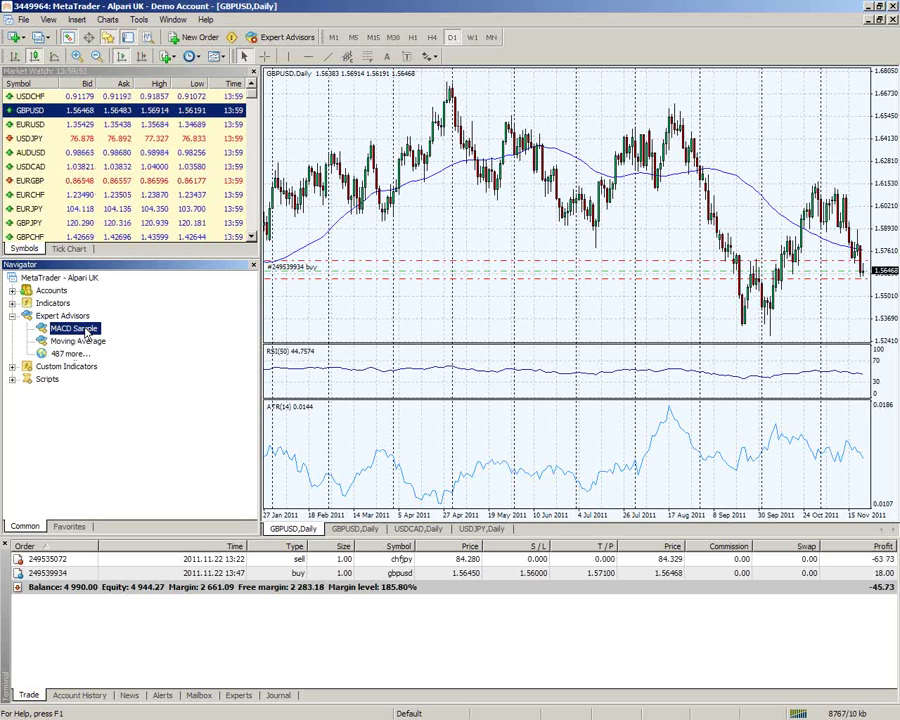
click(87, 345)
key(Up)
key(Down)
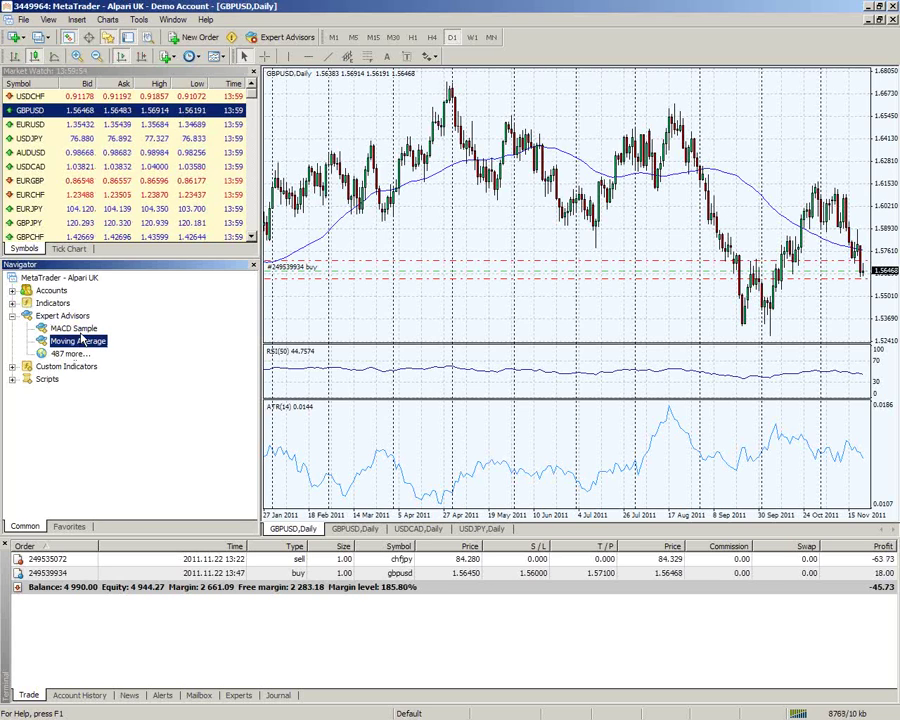
key(Up)
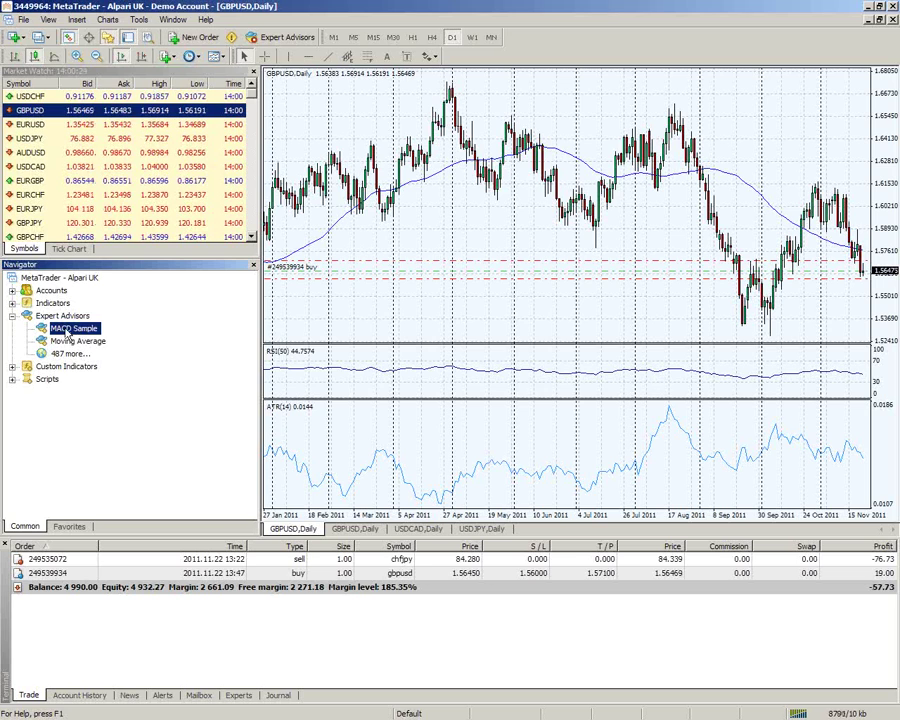
click(84, 342)
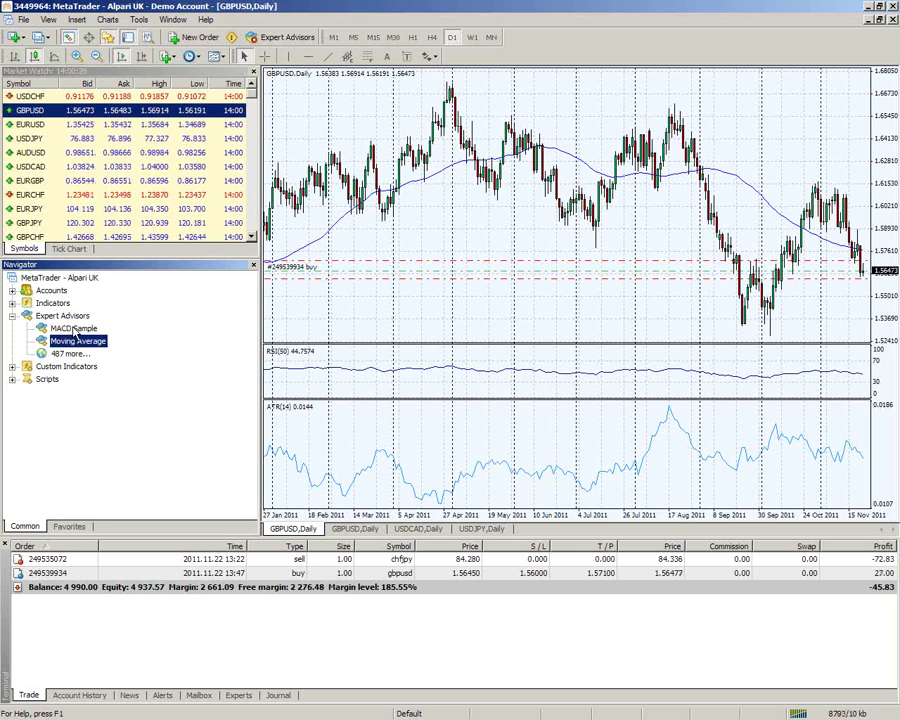
Attach the MACD Sample expert to the GBPUSD daily chart, keeping Long & Short positions and live trading allowed, and enable Expert Advisors.
click(74, 329)
click(73, 336)
drag(72, 333, 331, 171)
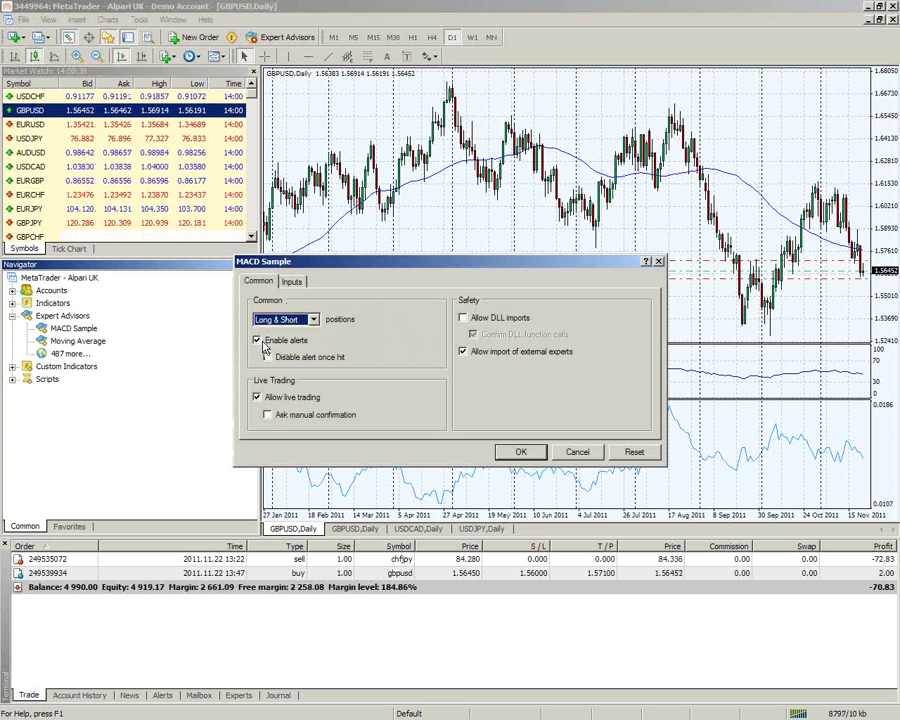
click(519, 451)
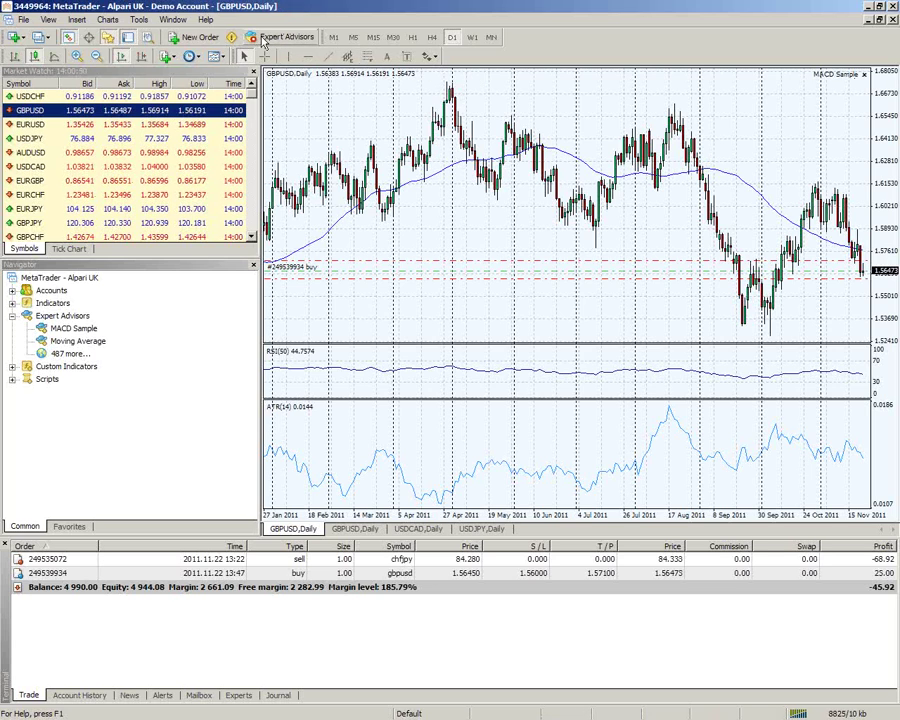
click(266, 41)
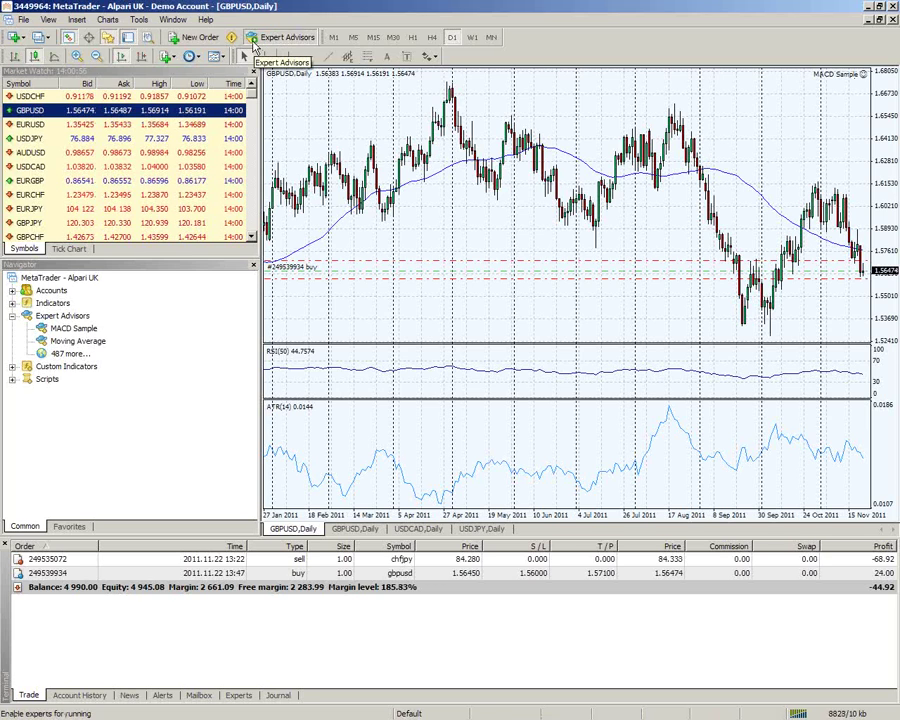
click(253, 40)
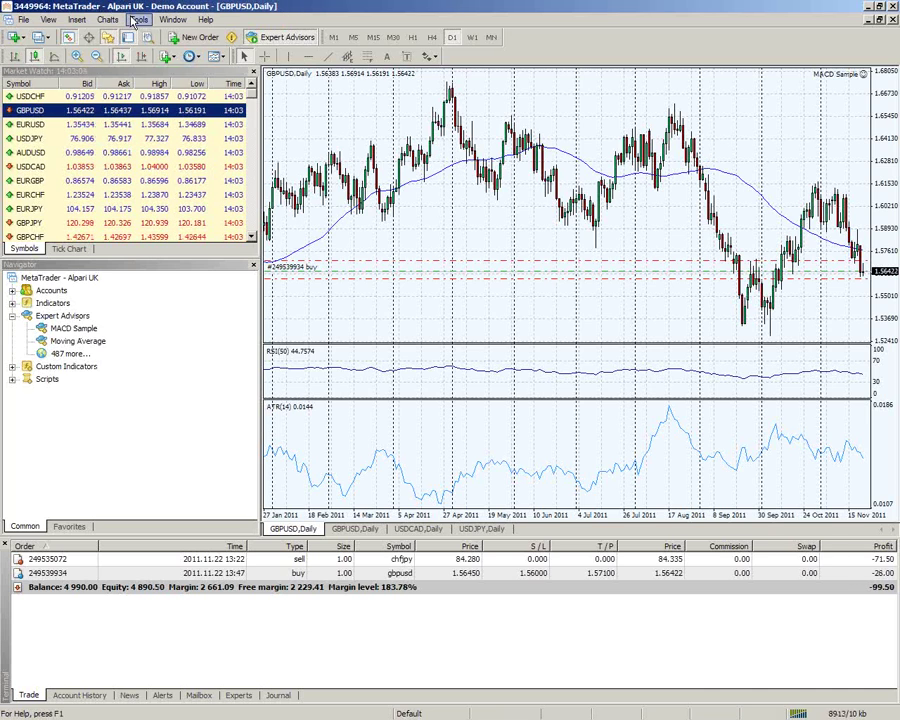
Open the MetaQuotes Language Editor and enlarge its Toolbox to show more of the MQL4 Reference.
click(139, 20)
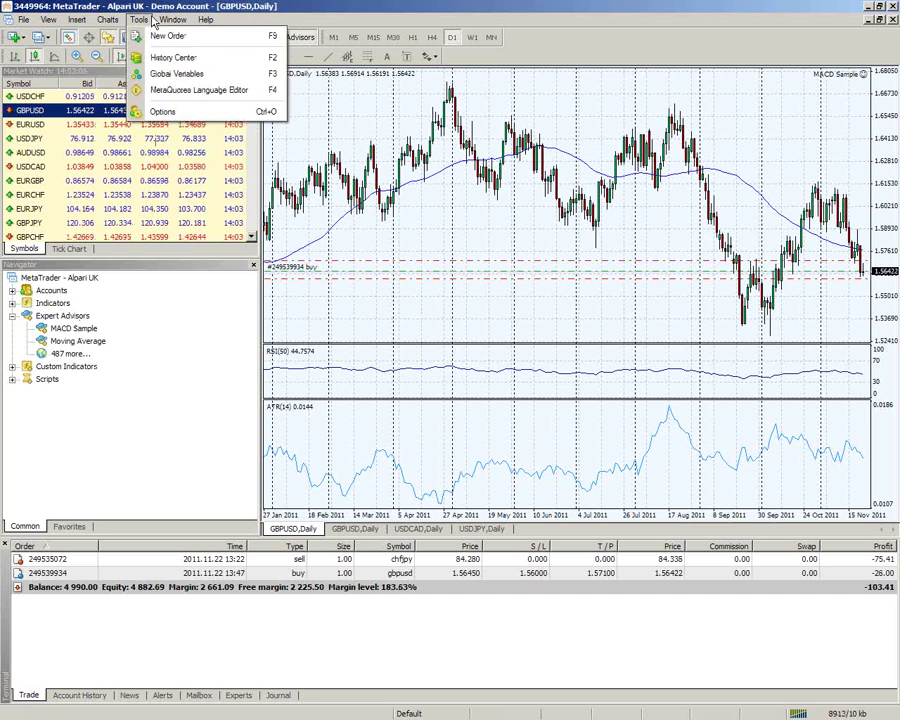
click(161, 91)
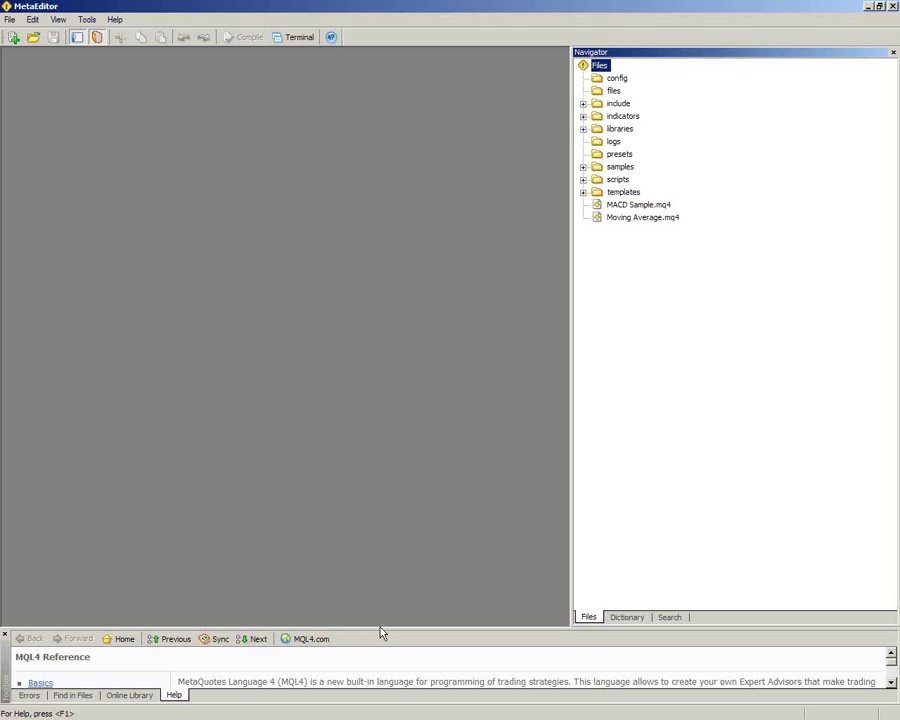
drag(381, 631, 382, 540)
click(669, 528)
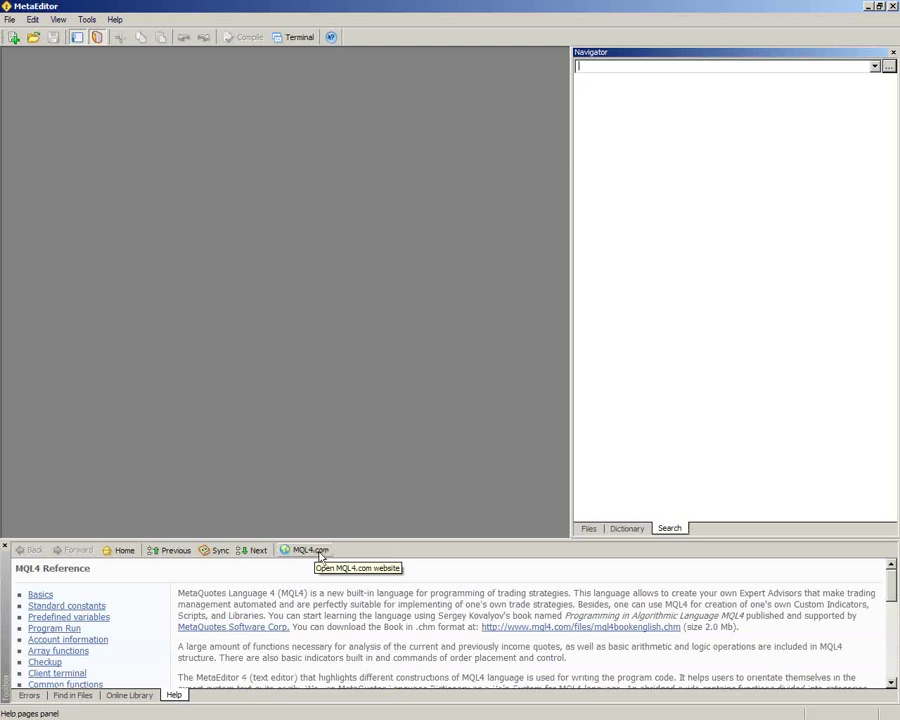
drag(387, 538, 385, 458)
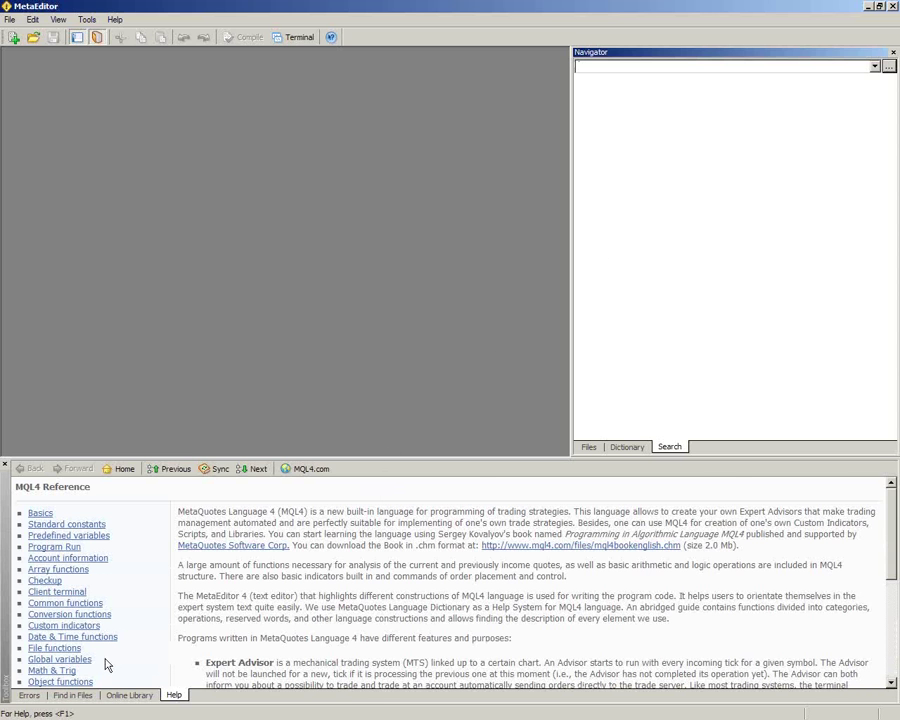
Search MetaEditor's Online Library for "usd ea".
click(132, 695)
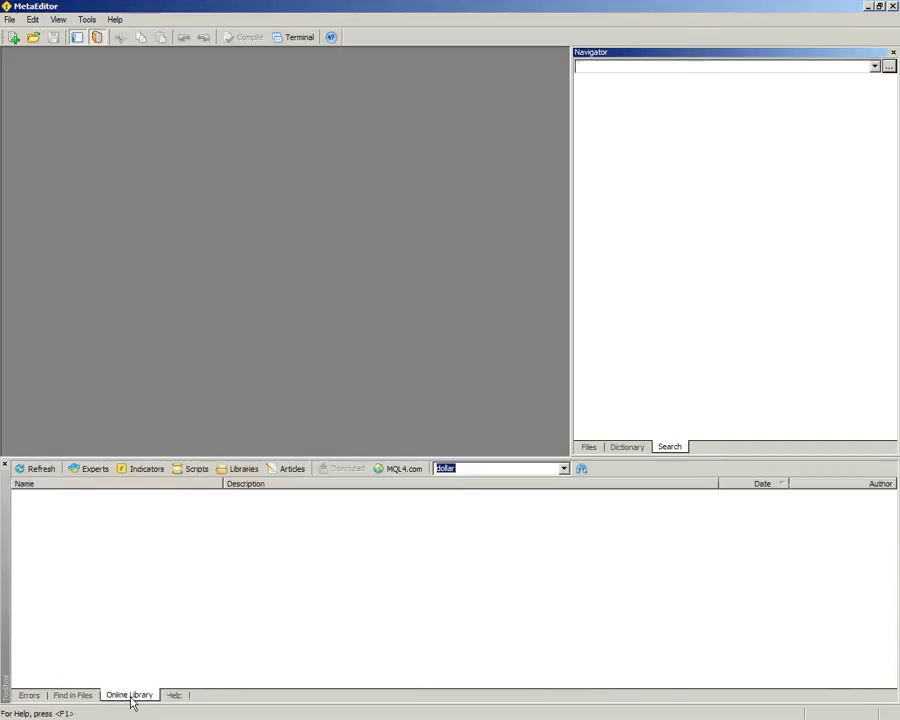
click(479, 467)
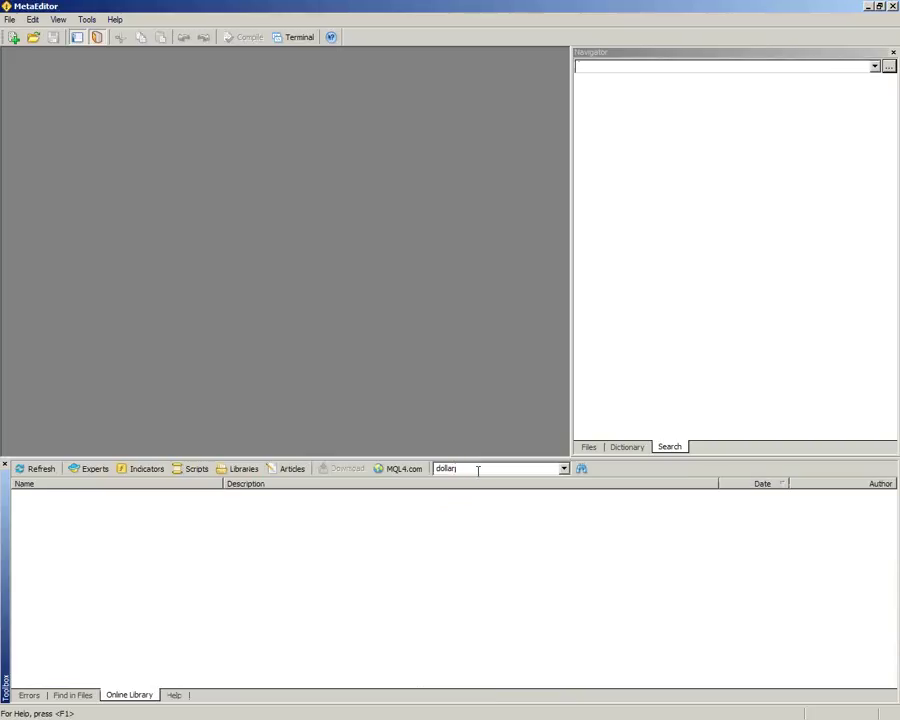
key(BackSpace)
key(BackSpace)
key(BackSpace)
key(BackSpace)
key(BackSpace)
text(usd)
text(jea)
click(581, 470)
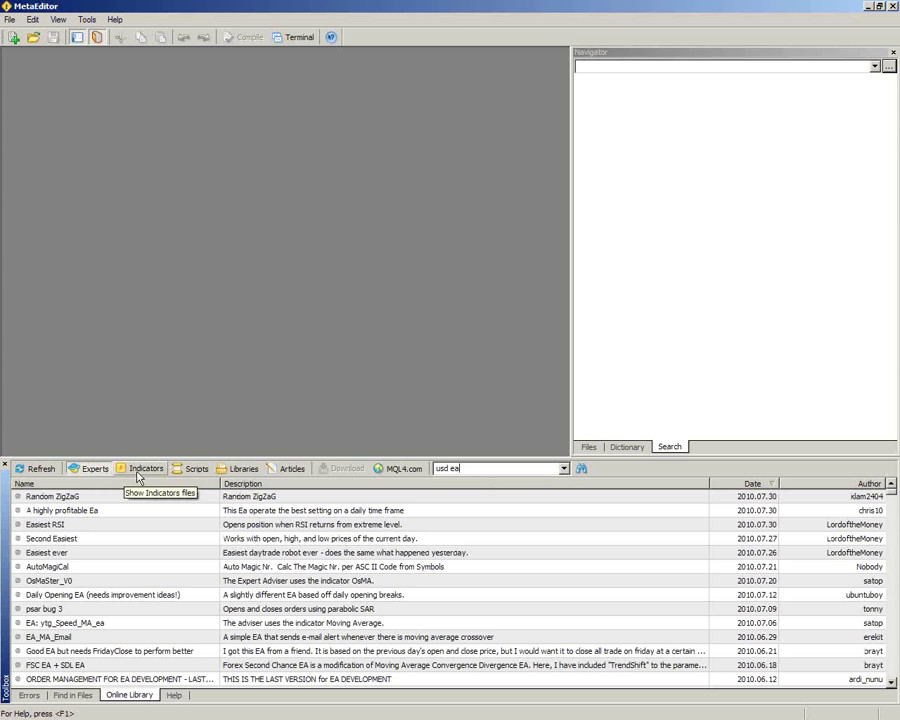
Browse the Experts in the Online Library by name and description, from the newest entries to older ones, with the newest listed first.
click(100, 469)
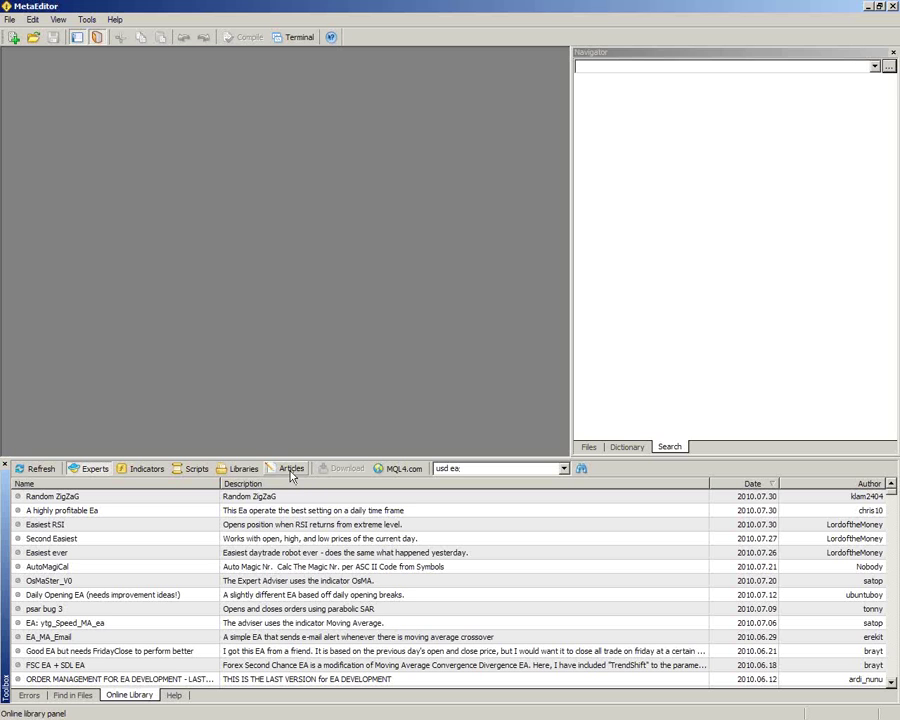
click(76, 496)
scroll(80, 560, down, 2)
scroll(80, 570, down, 20)
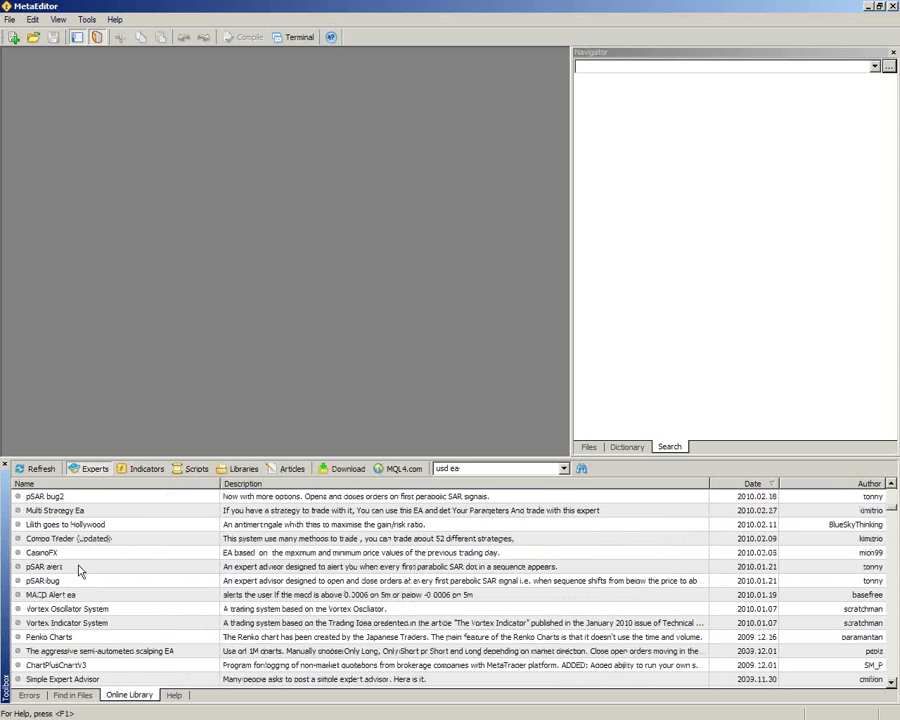
scroll(87, 575, down, 20)
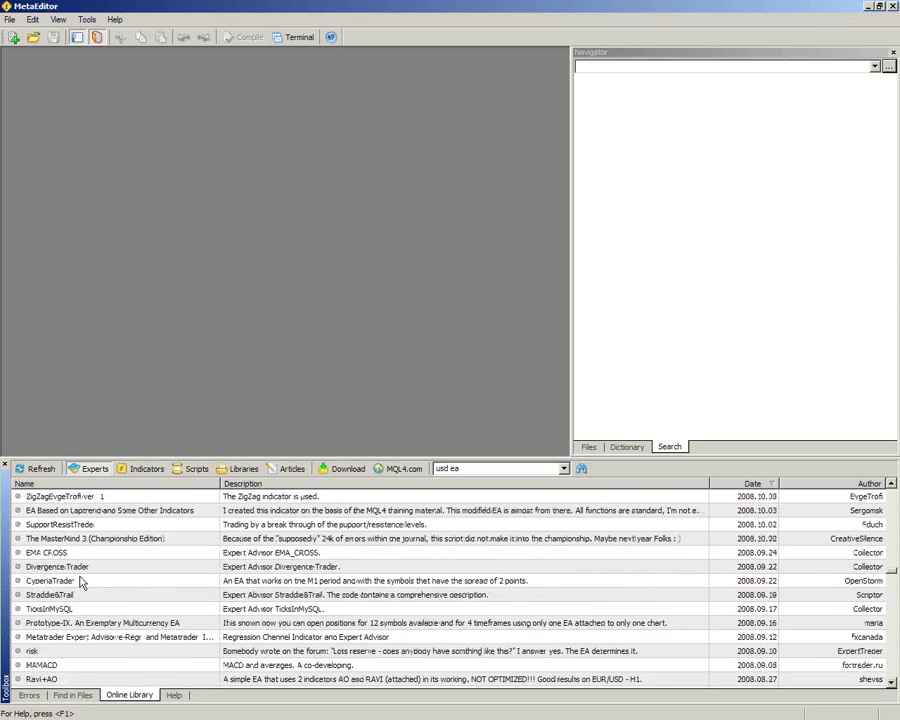
scroll(125, 582, up, 20)
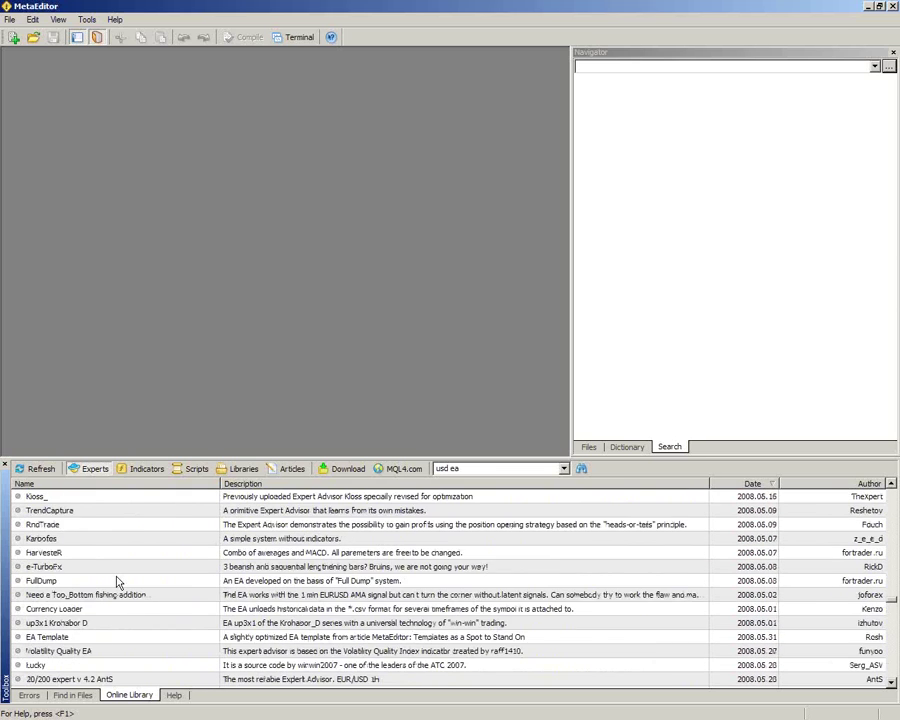
scroll(117, 583, up, 20)
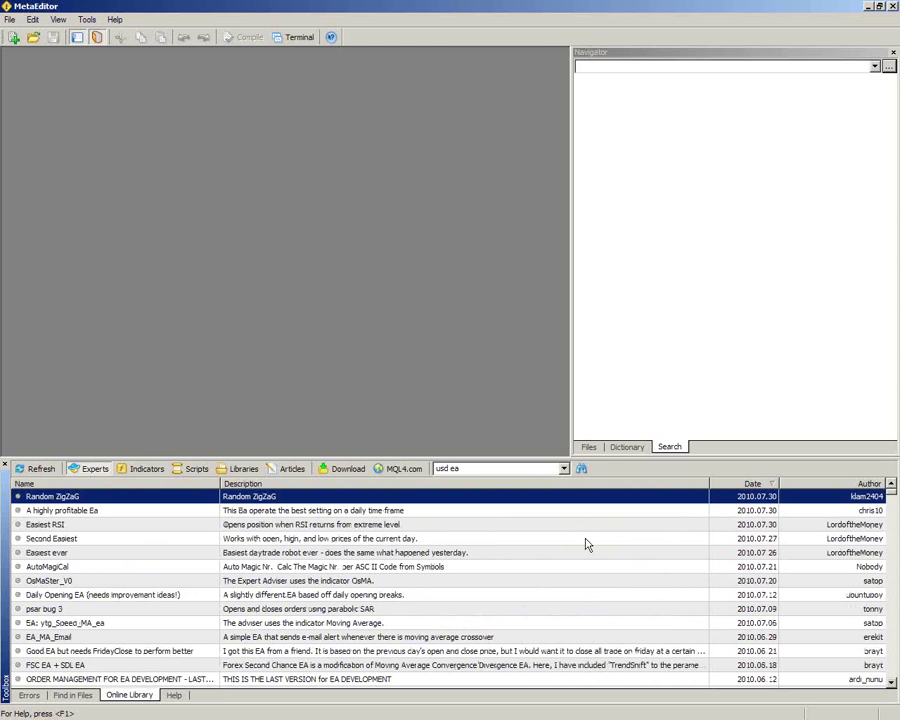
click(748, 485)
click(750, 485)
click(205, 581)
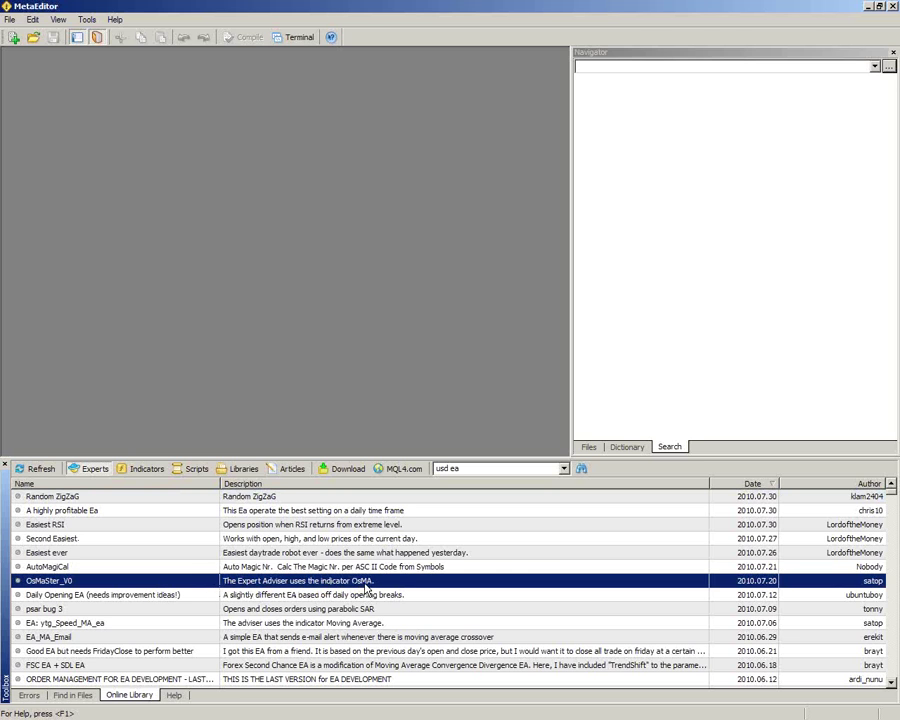
scroll(371, 587, down, 2)
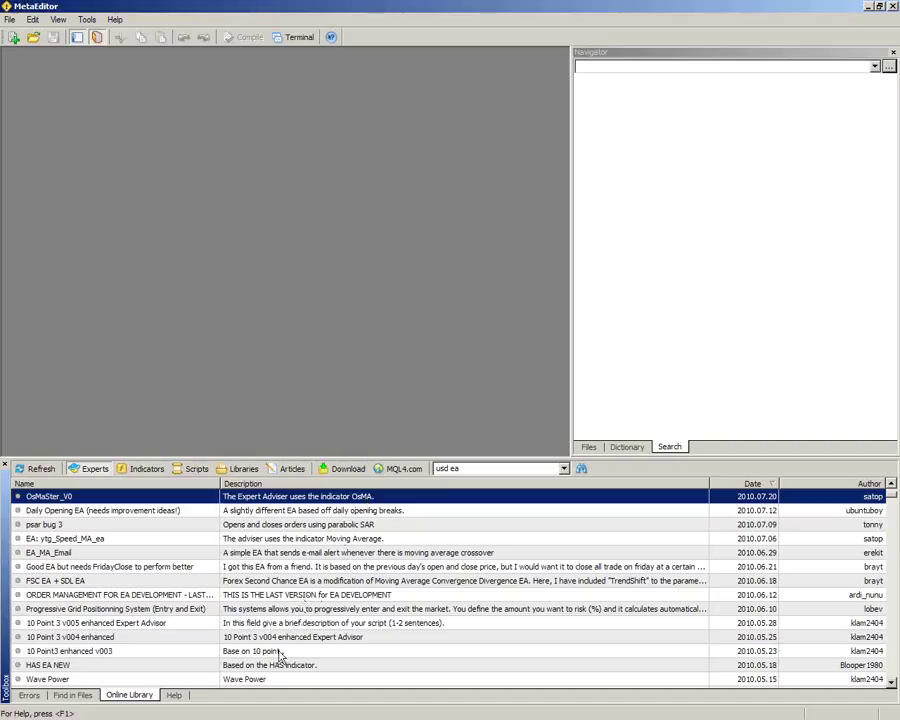
Download the Wave Power expert from the Online Library and maximize its Wave Power EA1.mq4 code window.
click(269, 680)
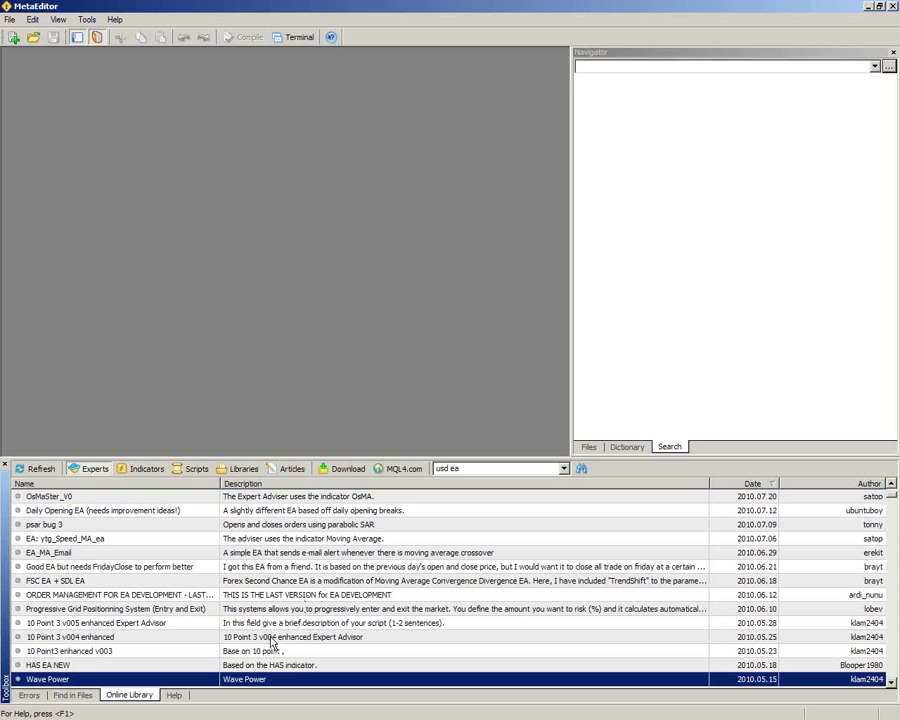
scroll(262, 660, down, 2)
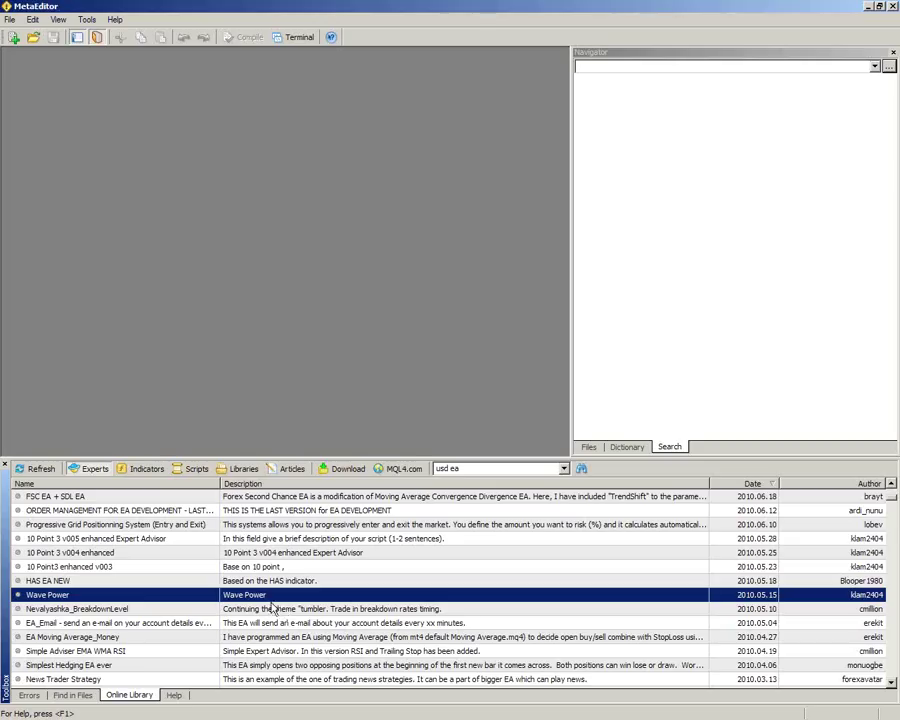
right_click(255, 596)
click(282, 612)
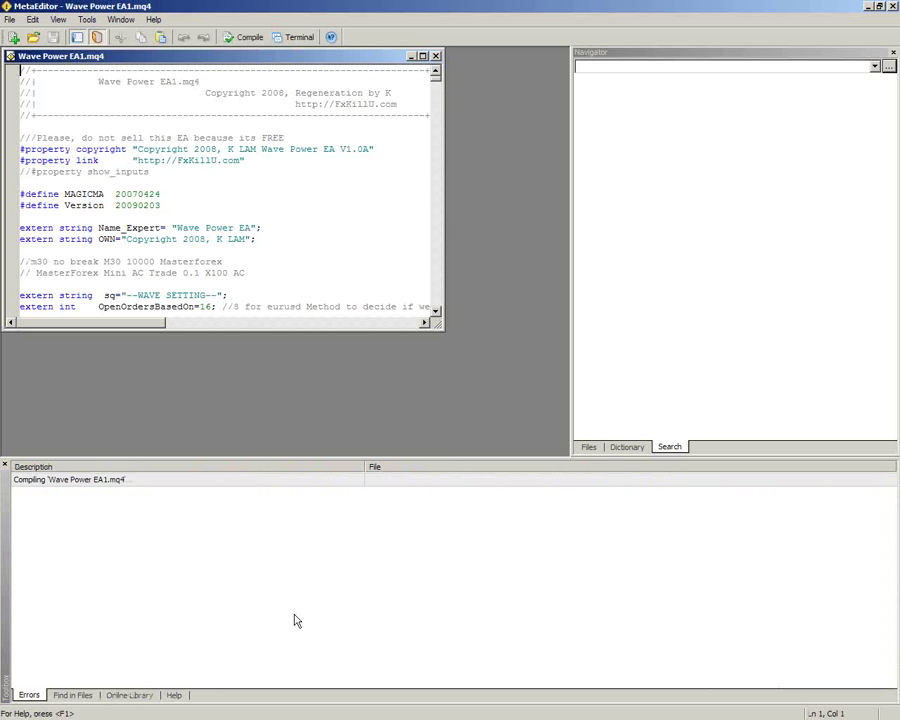
click(422, 56)
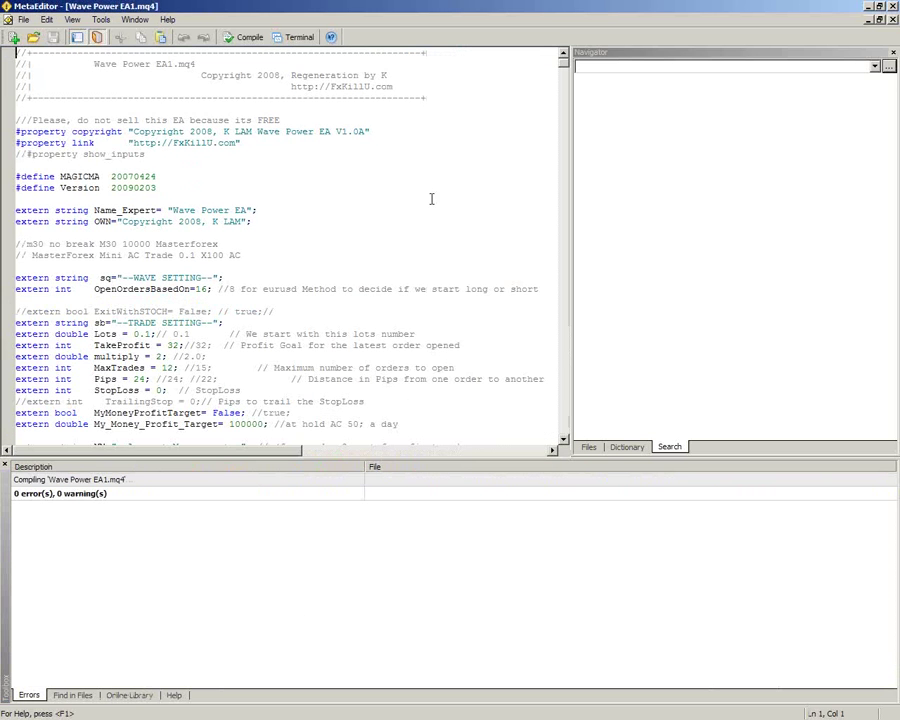
Look through the Wave Power EA1.mq4 code from its settings to the initialization function, and return to the MetaTrader charts.
scroll(430, 196, down, 20)
scroll(400, 229, down, 15)
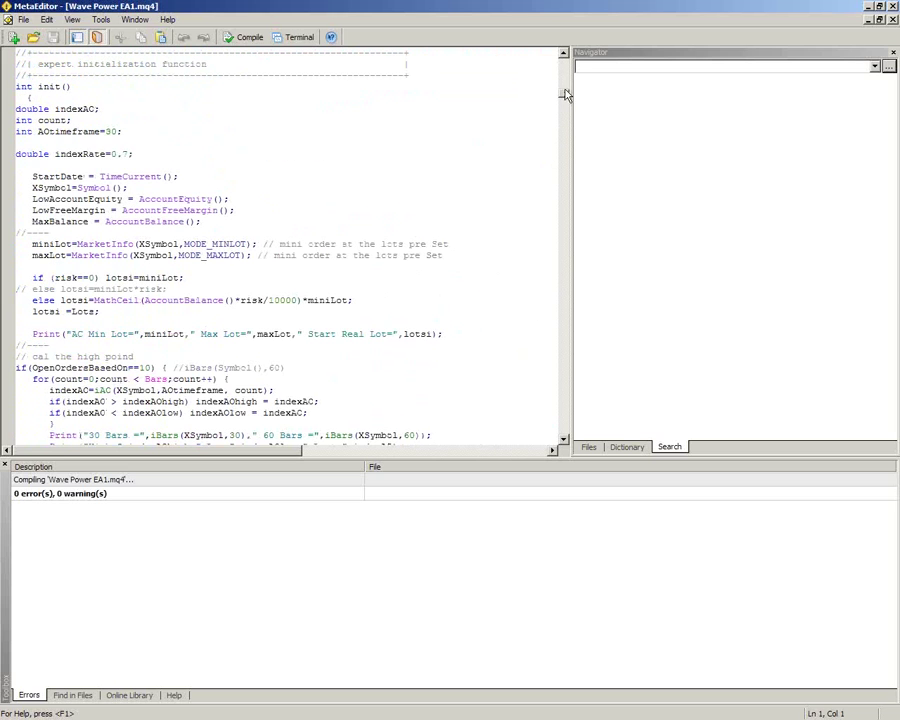
drag(565, 95, 565, 52)
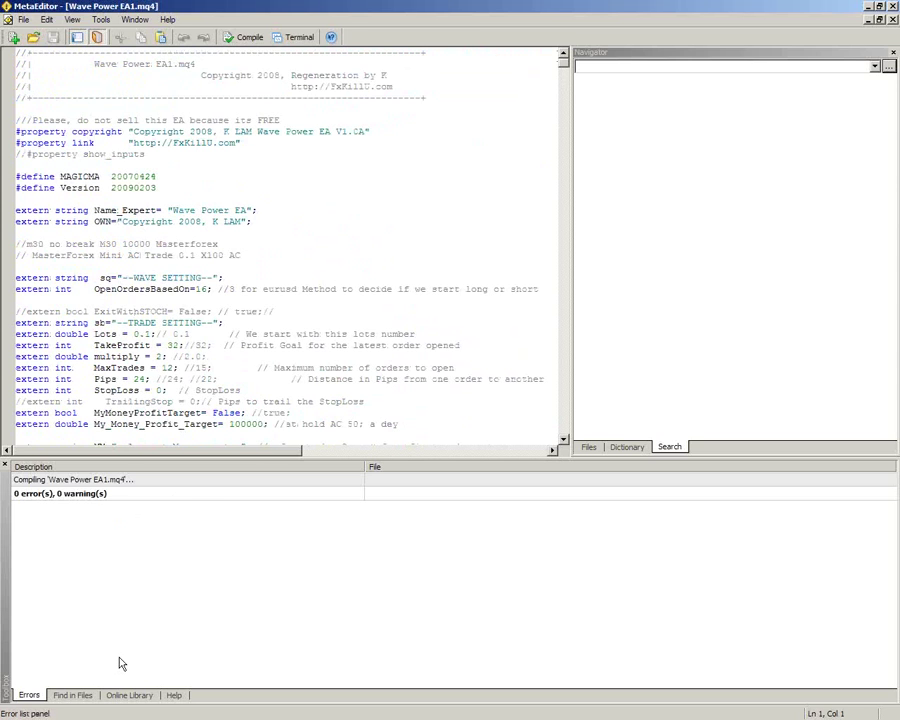
click(867, 7)
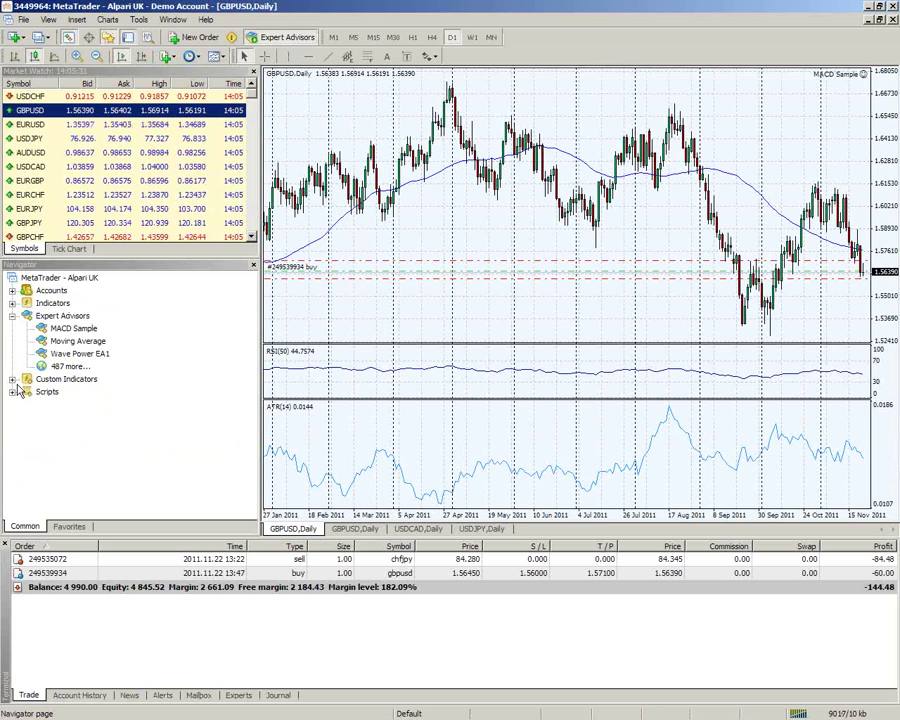
Attach the Wave Power EA1 expert advisor to the GBPUSD daily chart, keeping its Long & Short positions and other default settings.
double_click(62, 316)
click(12, 316)
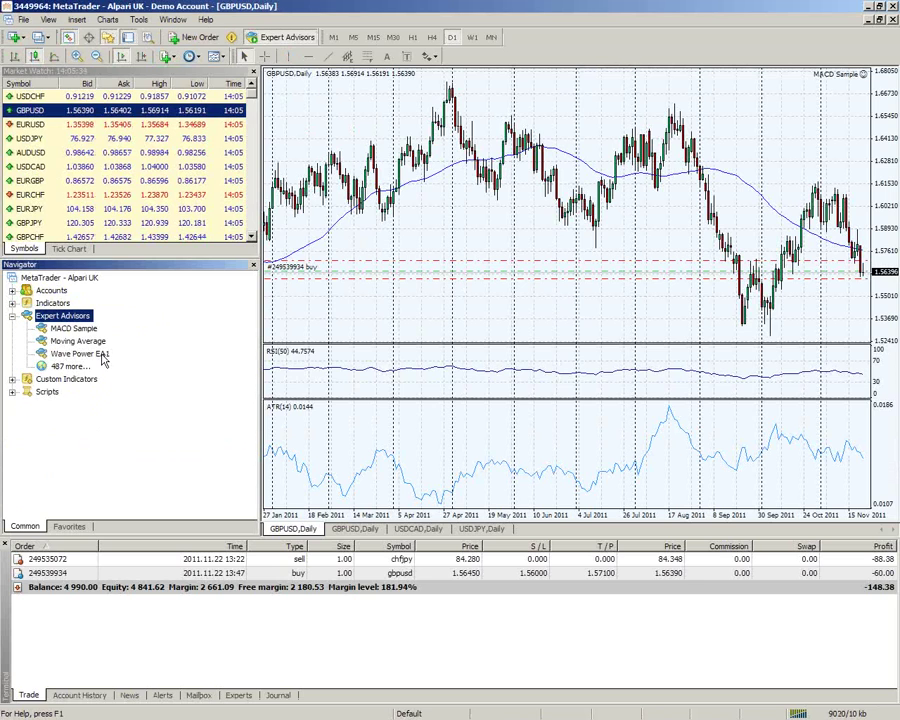
click(76, 328)
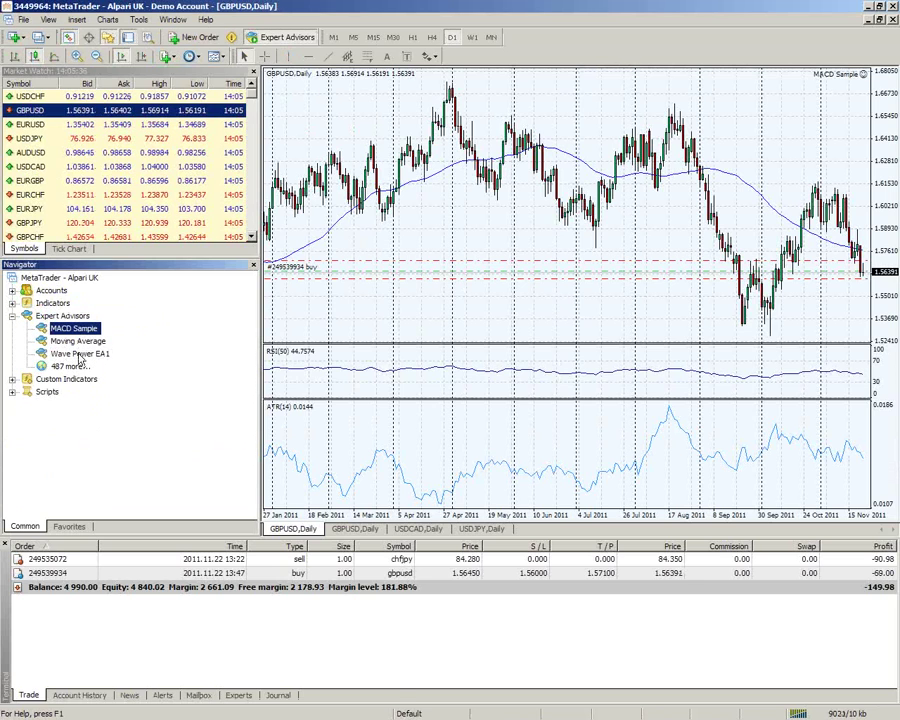
click(86, 354)
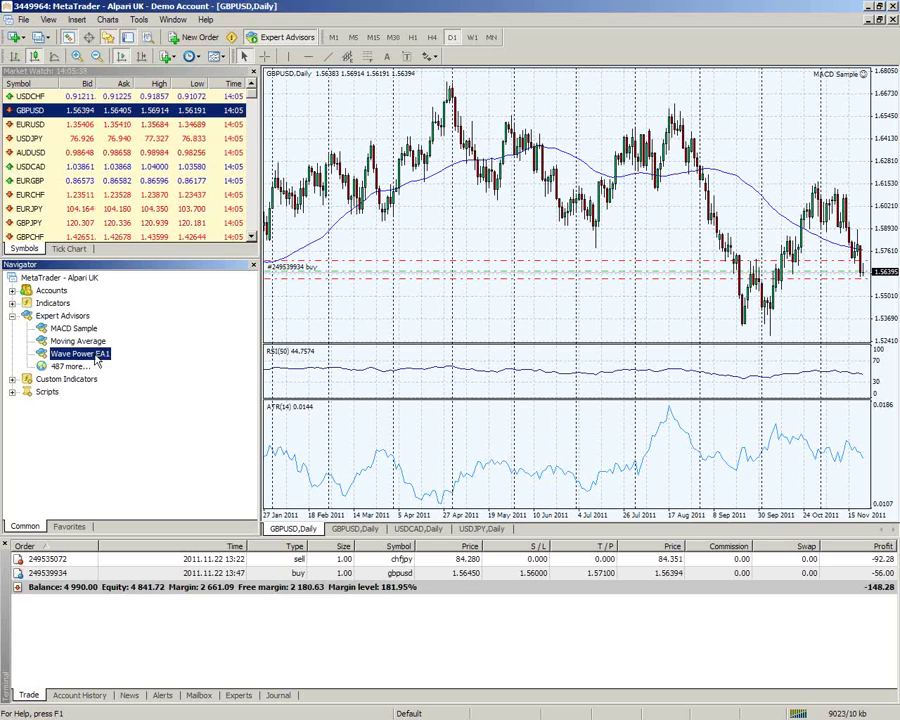
drag(97, 360, 376, 226)
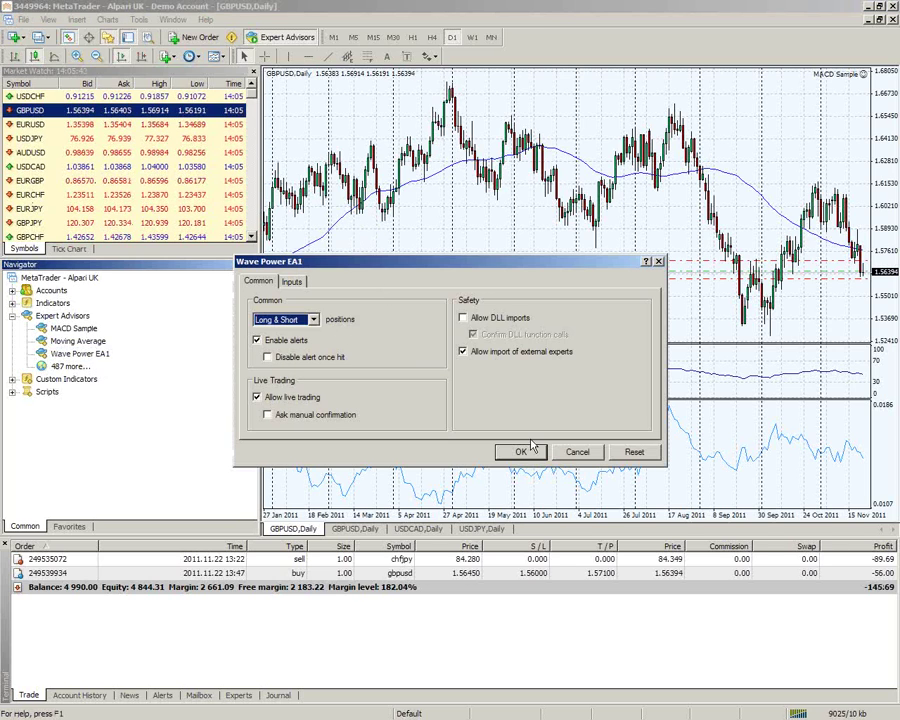
click(516, 452)
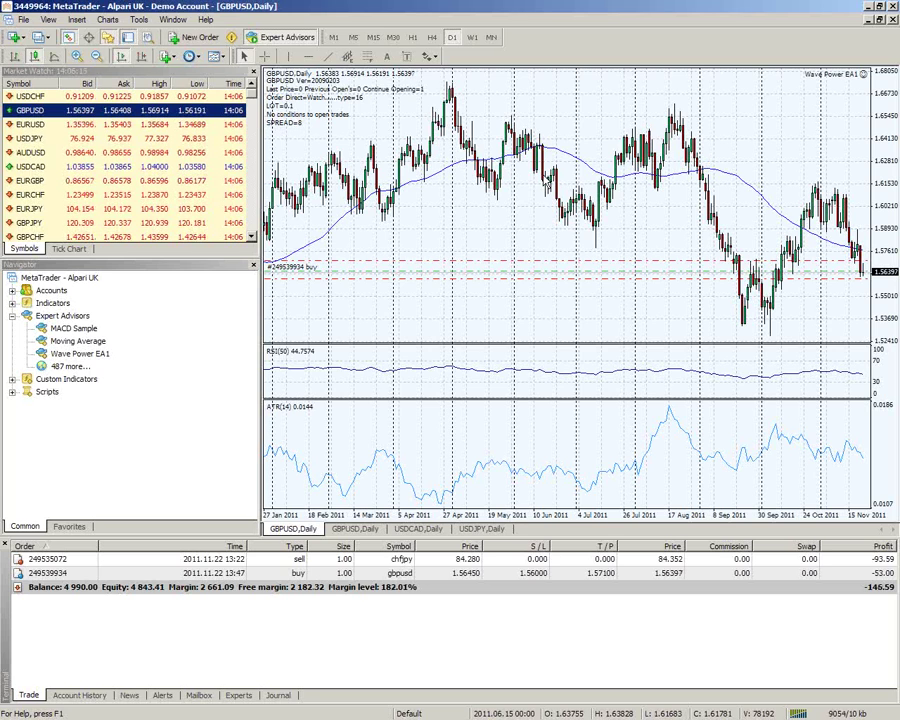
Remove the Wave Power EA1 expert advisor and delete the MA(50) moving average from the GBPUSD daily chart.
right_click(830, 75)
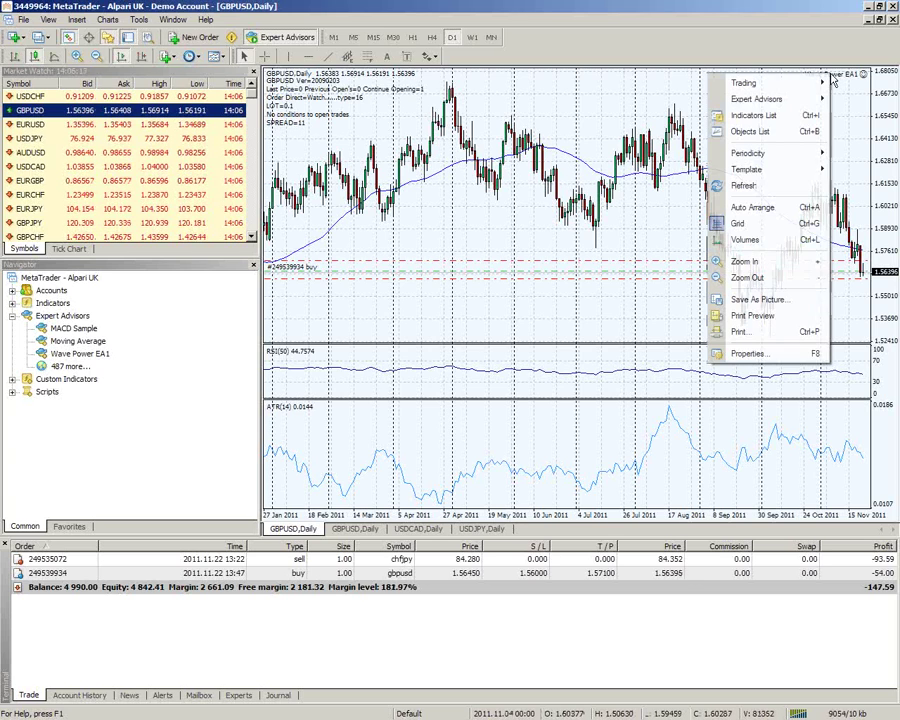
mouse_move(808, 98)
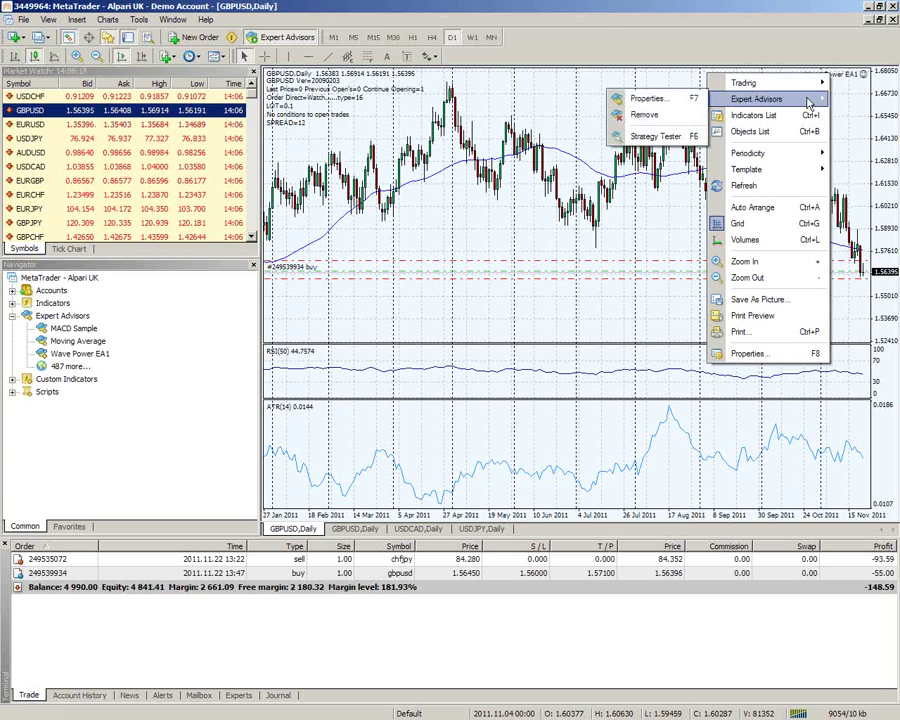
click(670, 115)
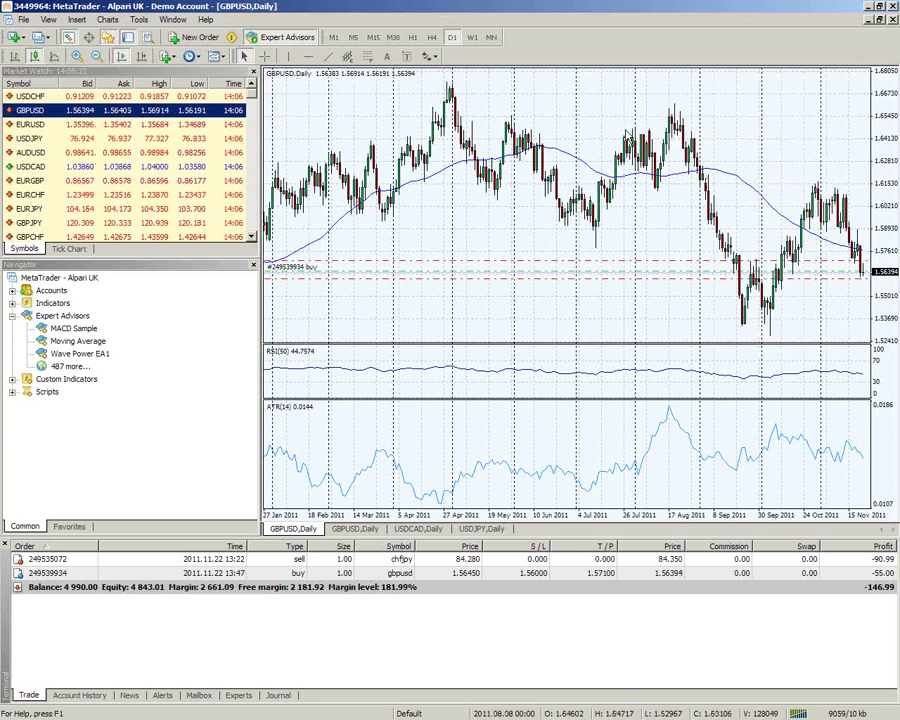
right_click(753, 192)
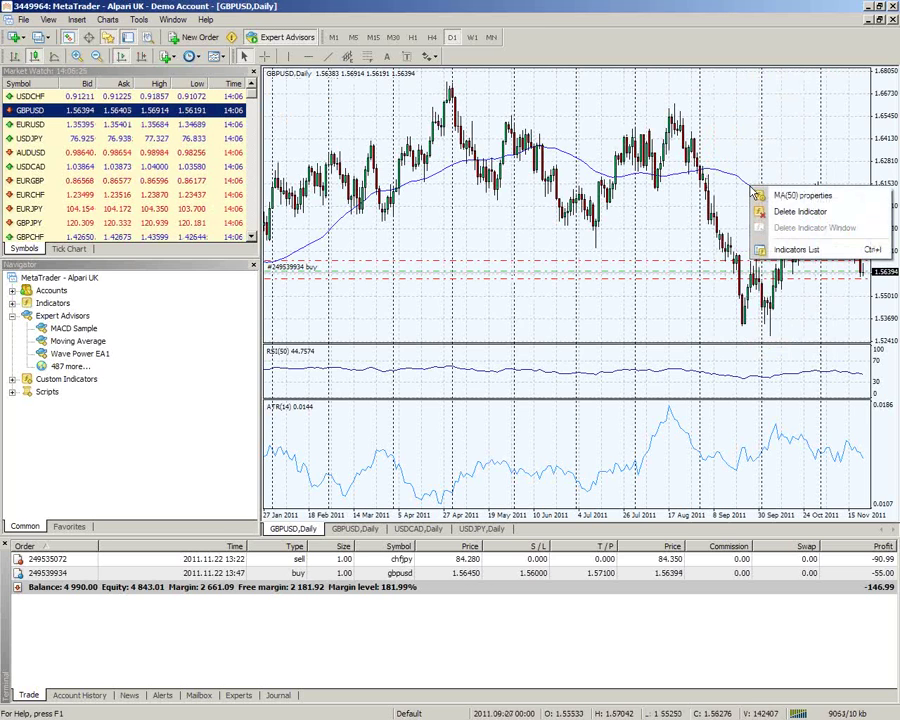
click(775, 211)
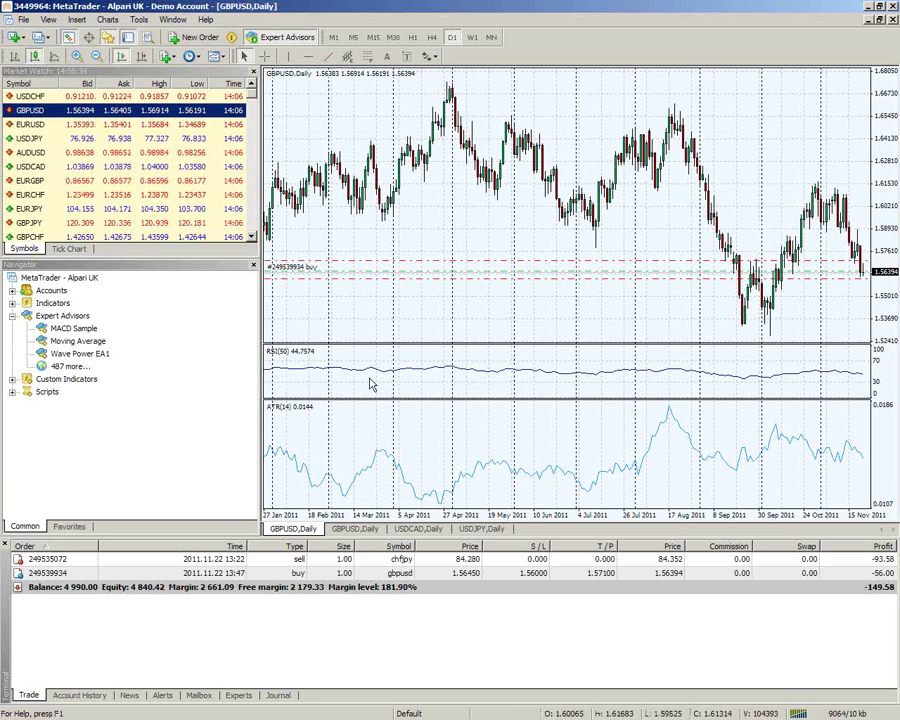
click(382, 561)
click(396, 573)
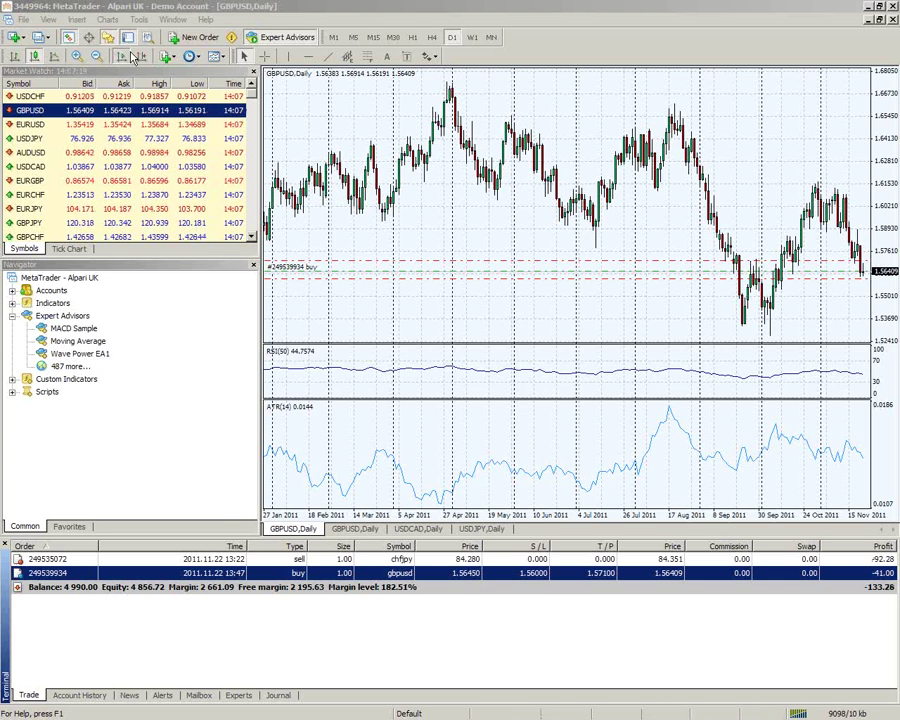
Open a new USDCHF chart and, with the chart windows un-maximized, a USDJPY chart from the Market Watch symbol list.
click(25, 20)
click(75, 37)
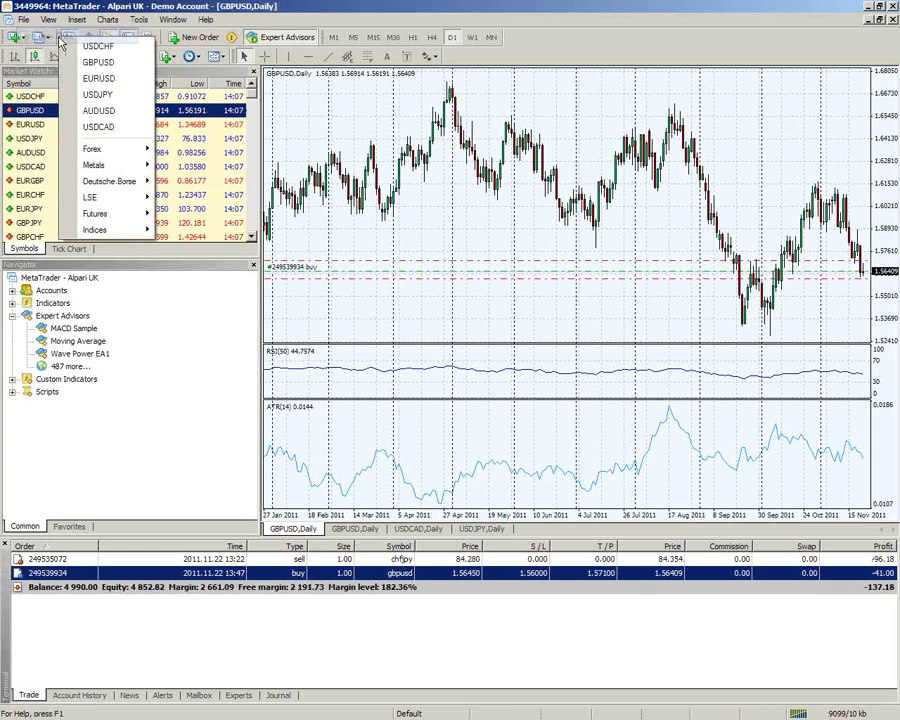
click(98, 46)
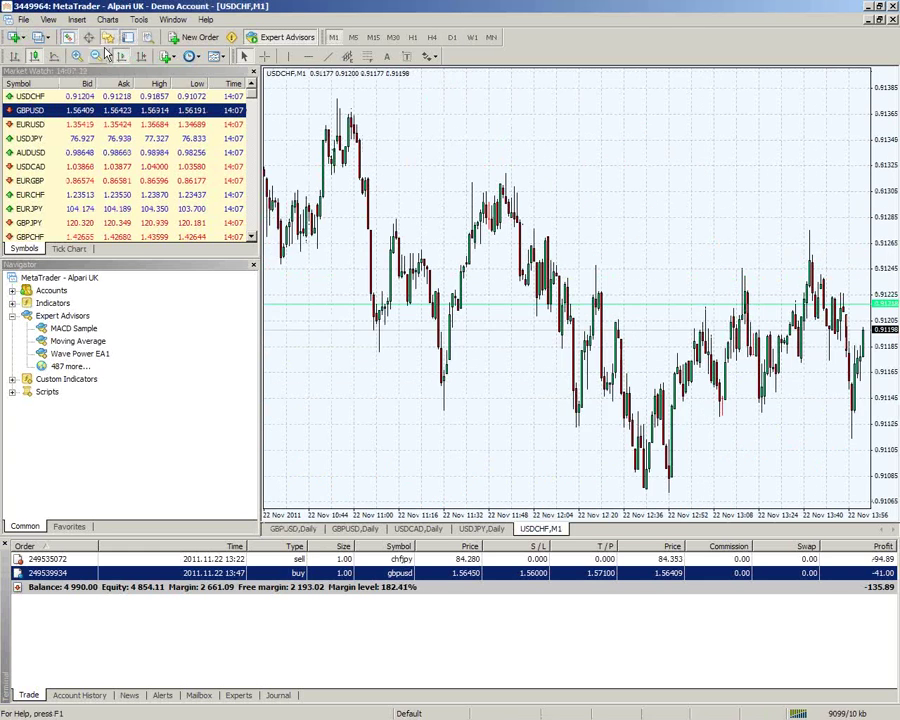
click(879, 20)
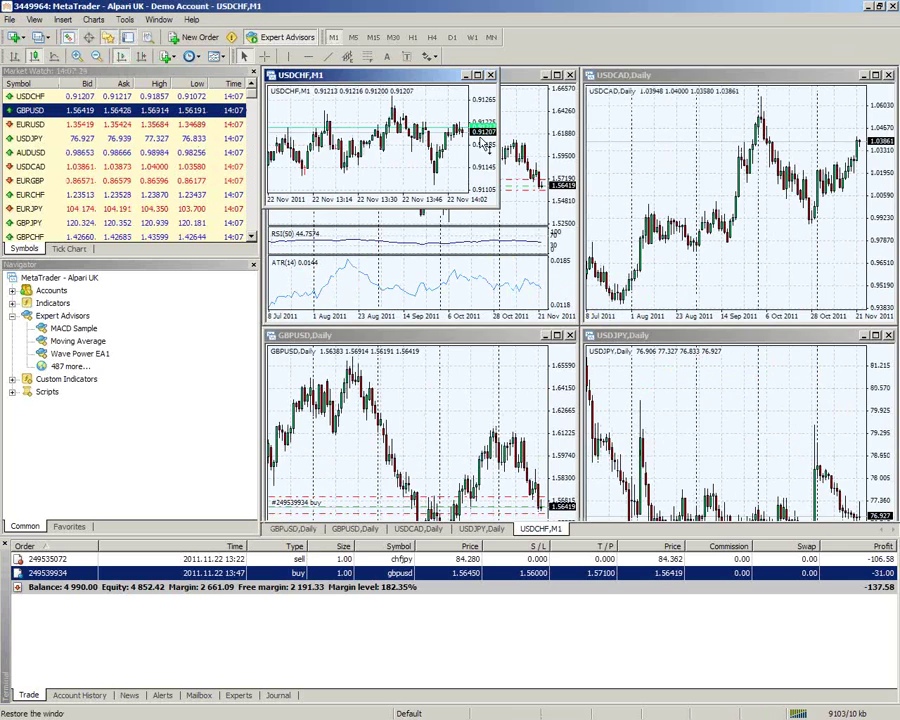
click(34, 142)
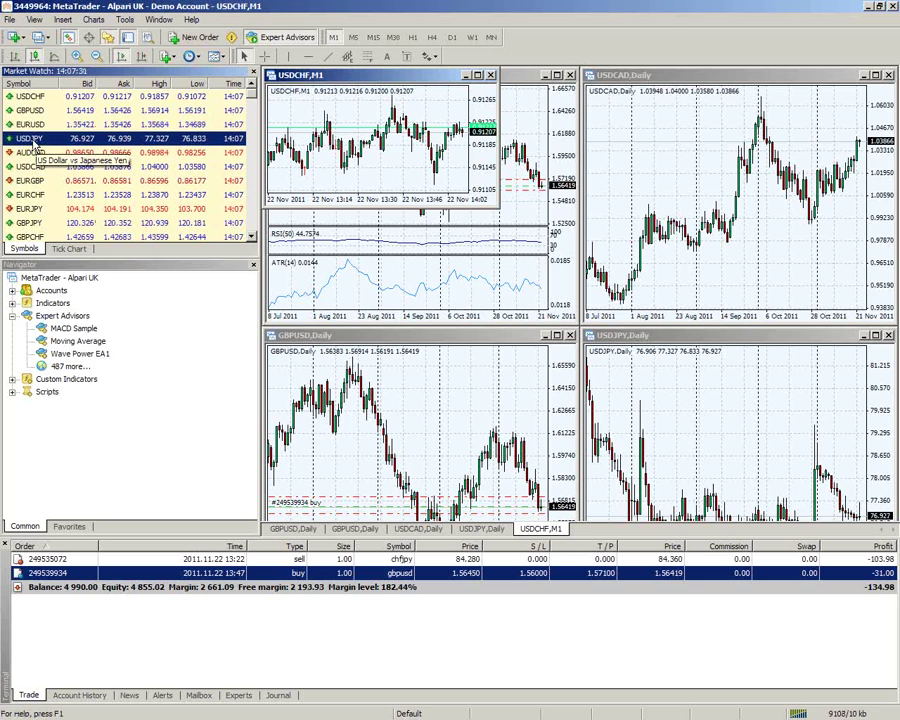
drag(34, 142, 395, 267)
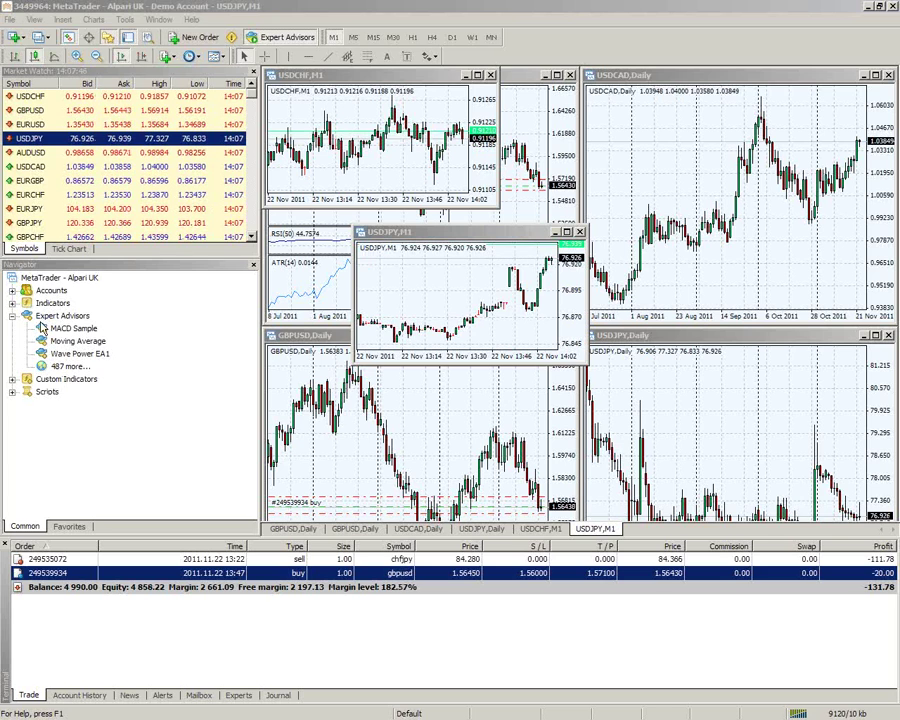
Expand the Accounts list in the Navigator and select the first account listed.
double_click(30, 291)
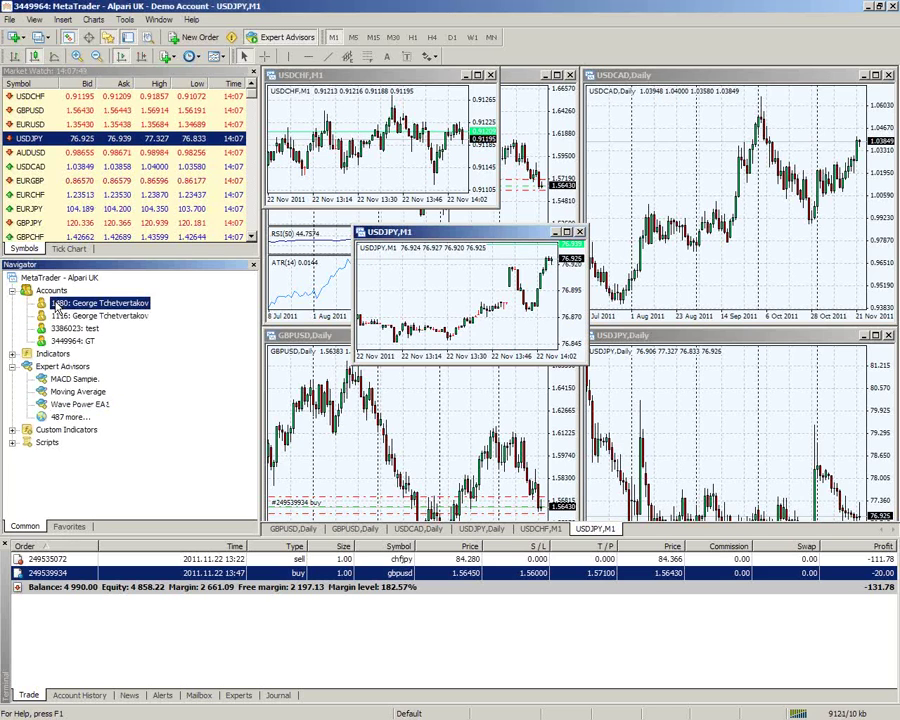
right_click(60, 303)
click(86, 311)
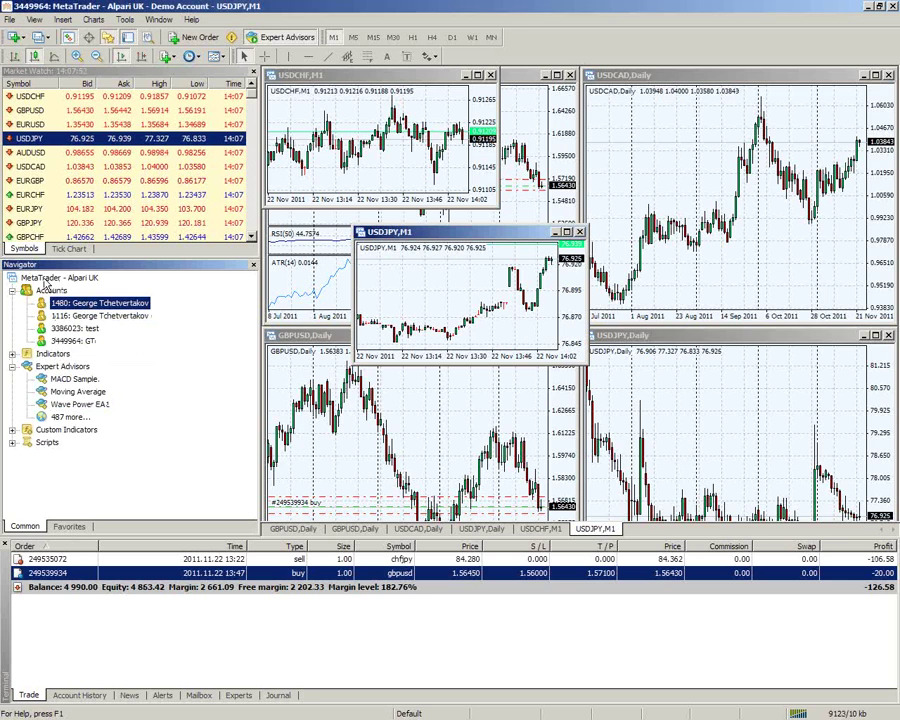
Try entering NEW DEMO ACCOUNT as the name in the personal details for opening an account, and cancel the form.
click(9, 19)
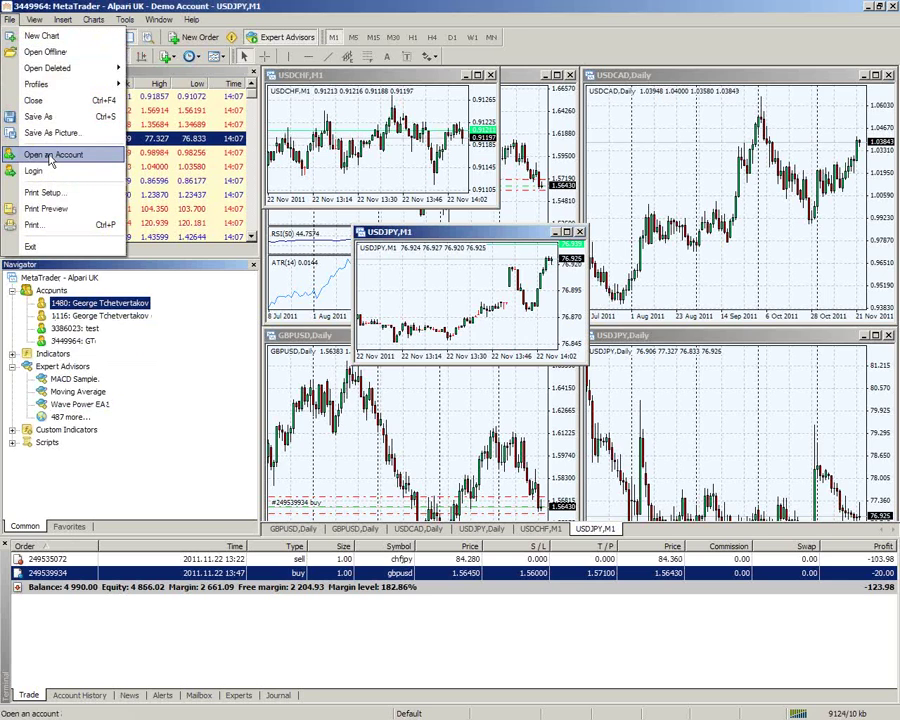
click(50, 156)
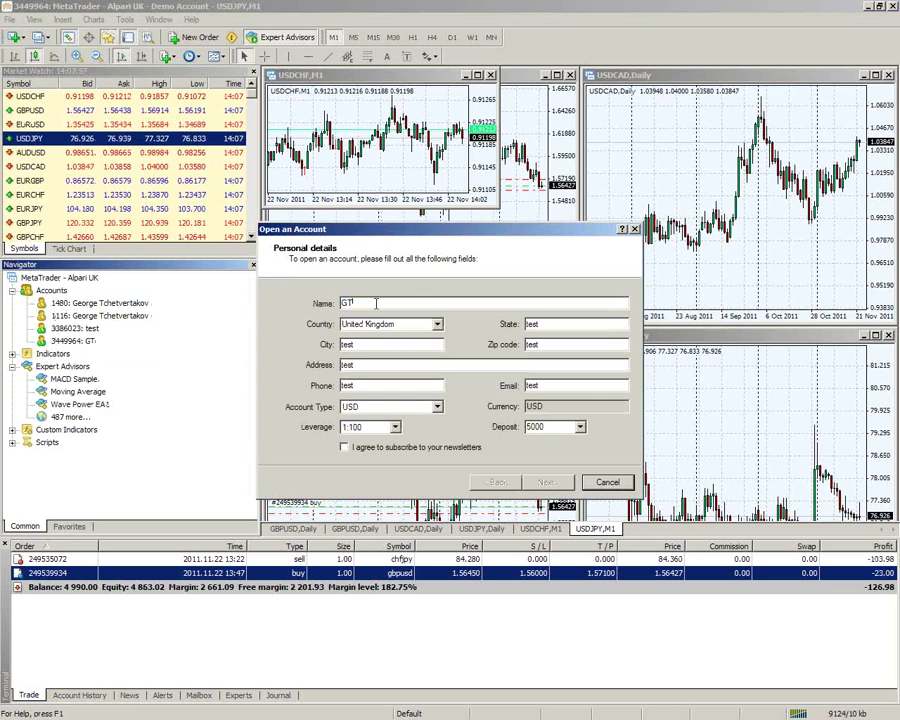
double_click(375, 303)
text(sdfsdfsdfsdfsd dsf)
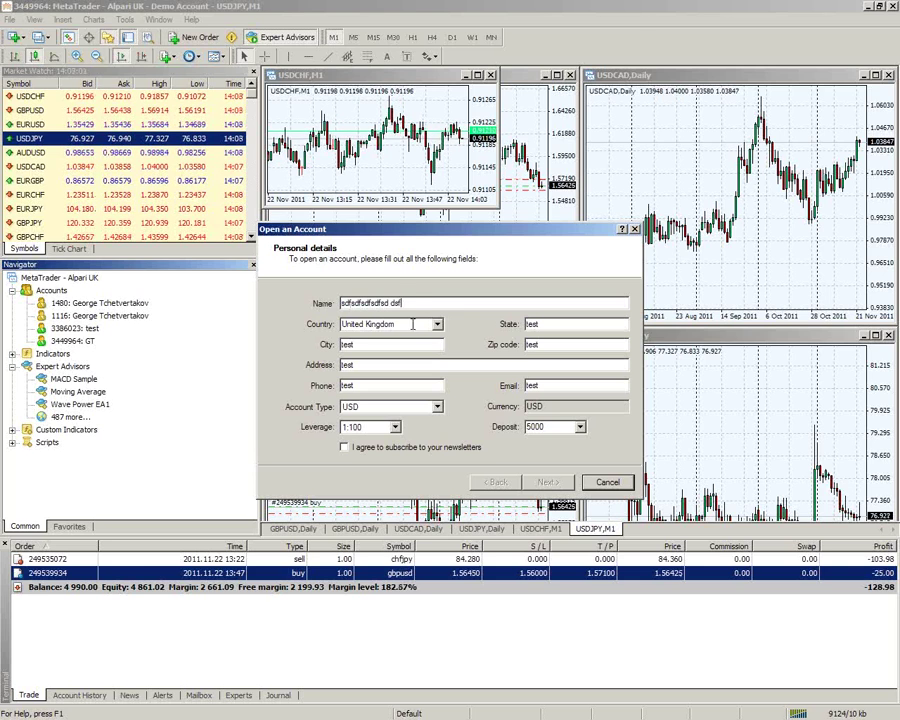
drag(403, 303, 293, 311)
text(NE)
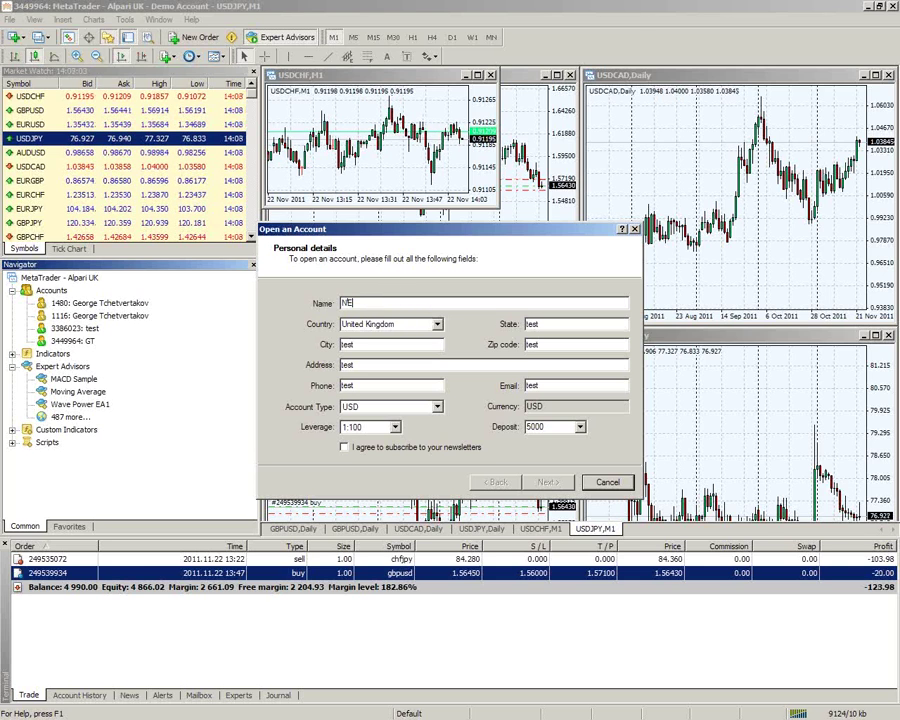
text(W DEMO ACCOU)
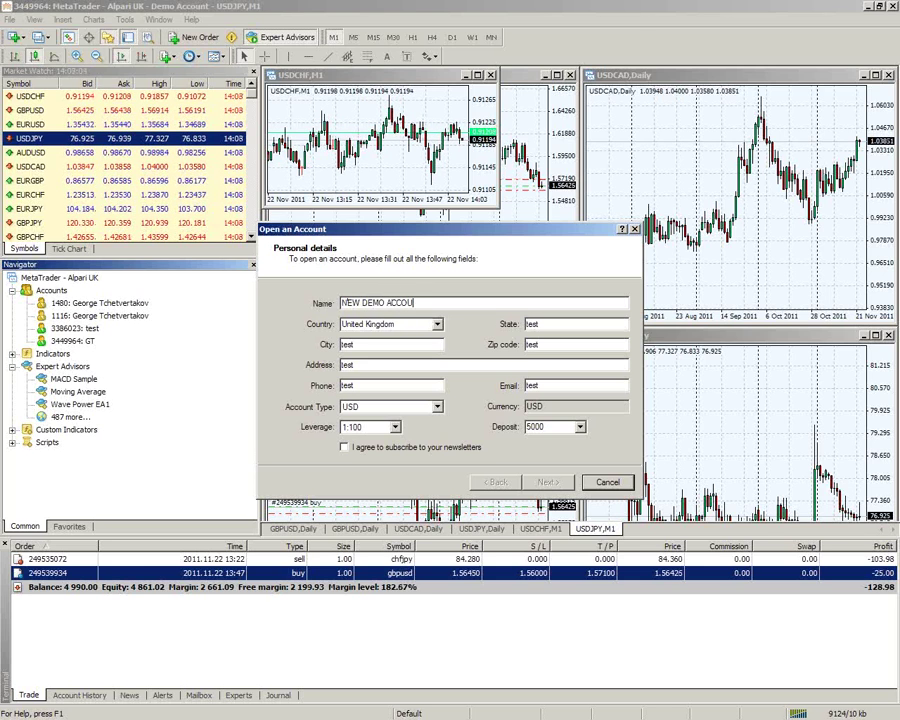
text(NT)
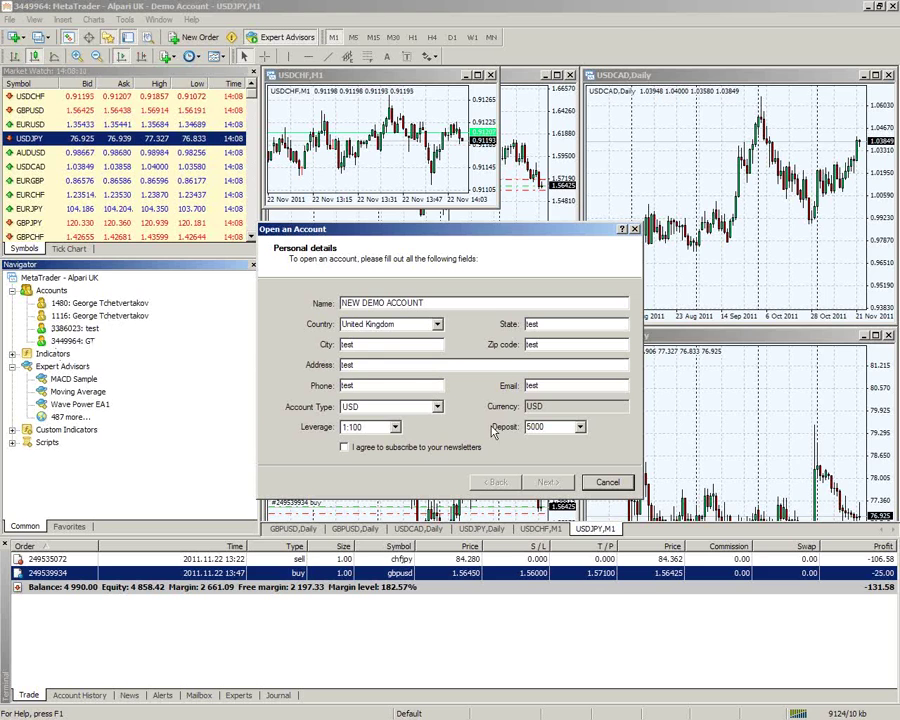
click(607, 483)
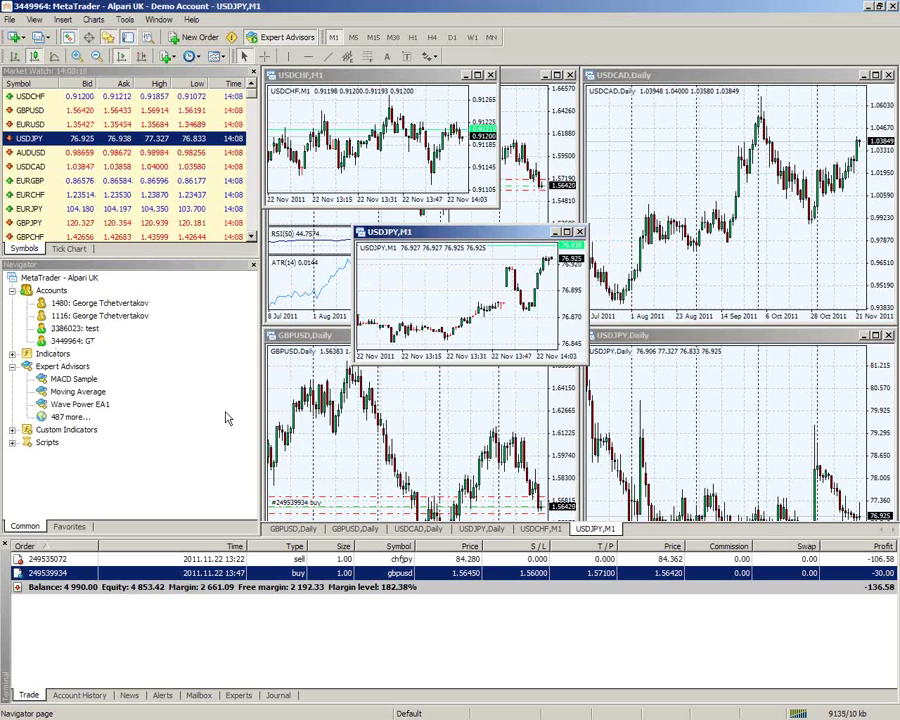
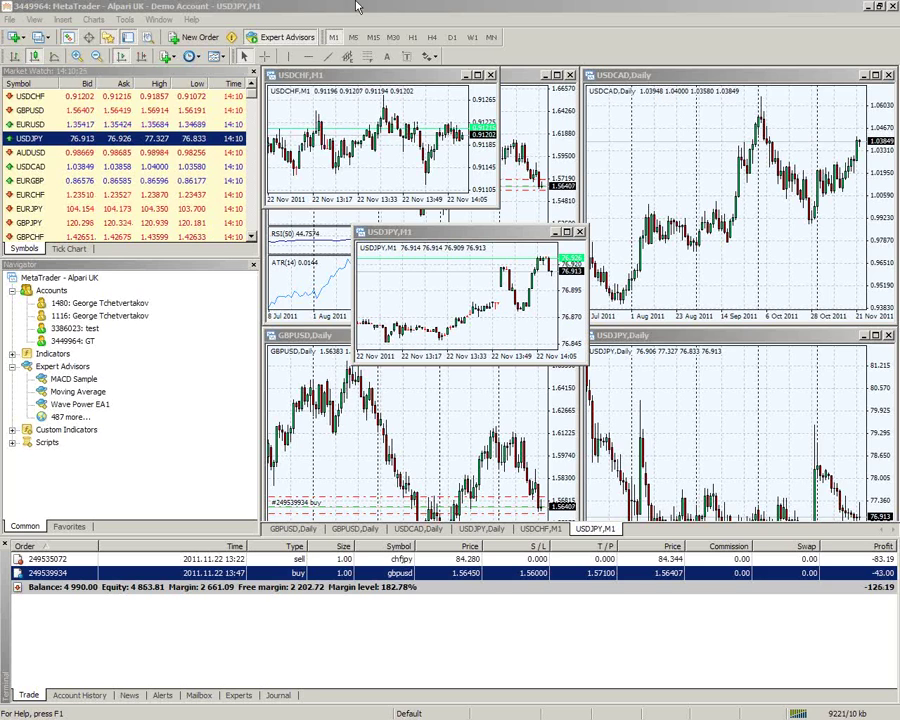
Maximize the USDCHF chart and switch it to the daily timeframe.
double_click(282, 78)
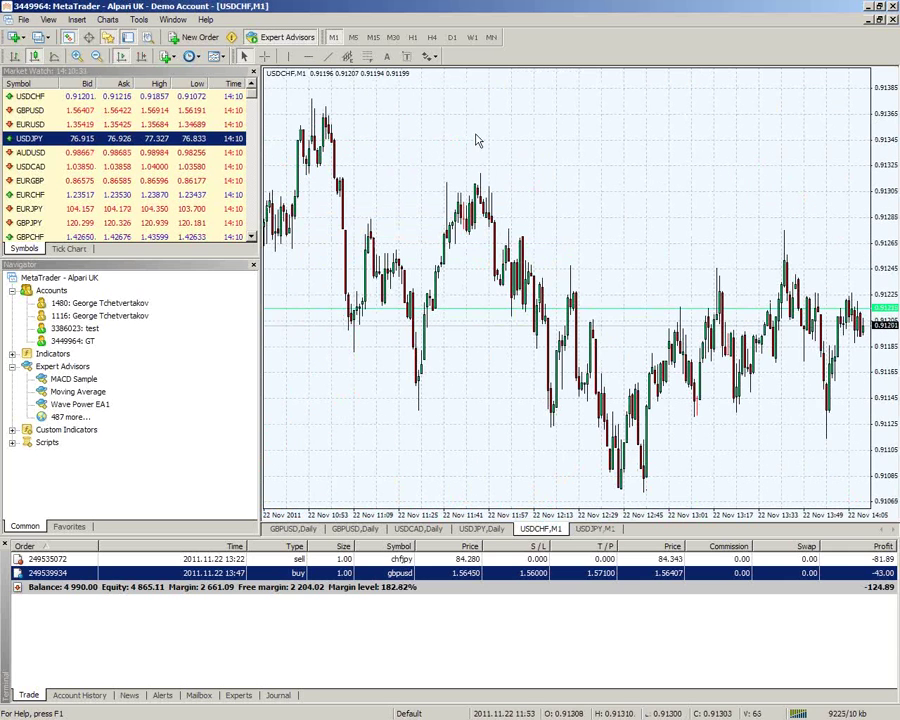
click(450, 38)
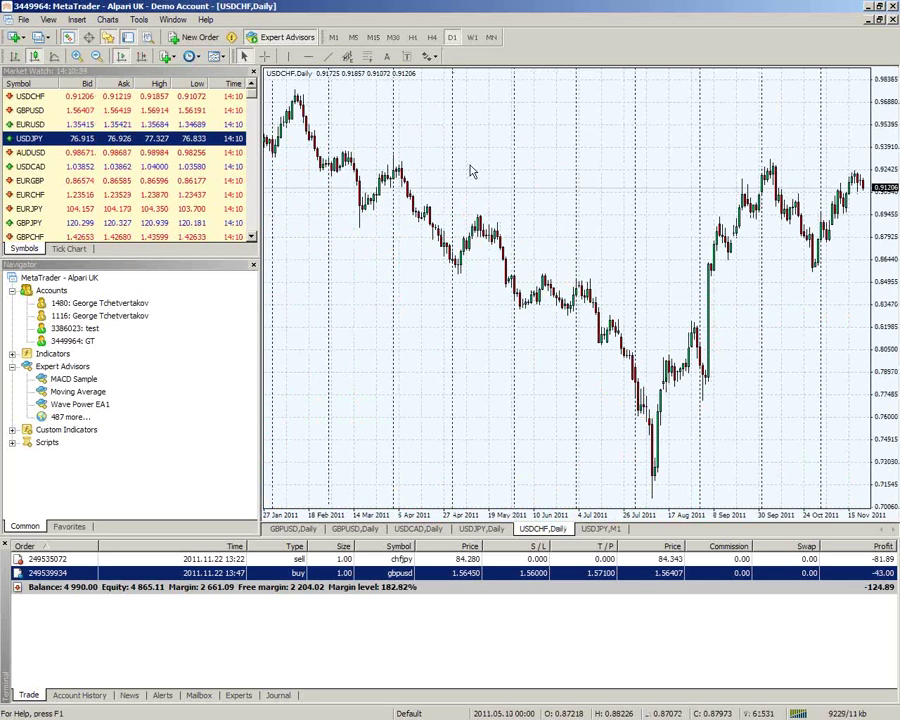
Start a new USDCHF order from the chart's trading options.
right_click(557, 183)
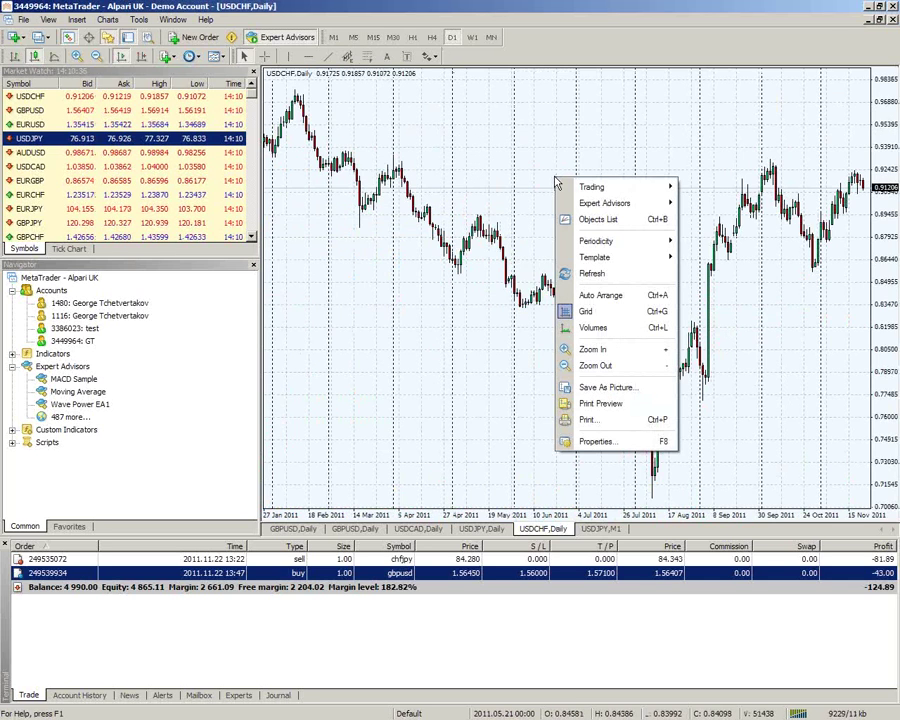
mouse_move(588, 187)
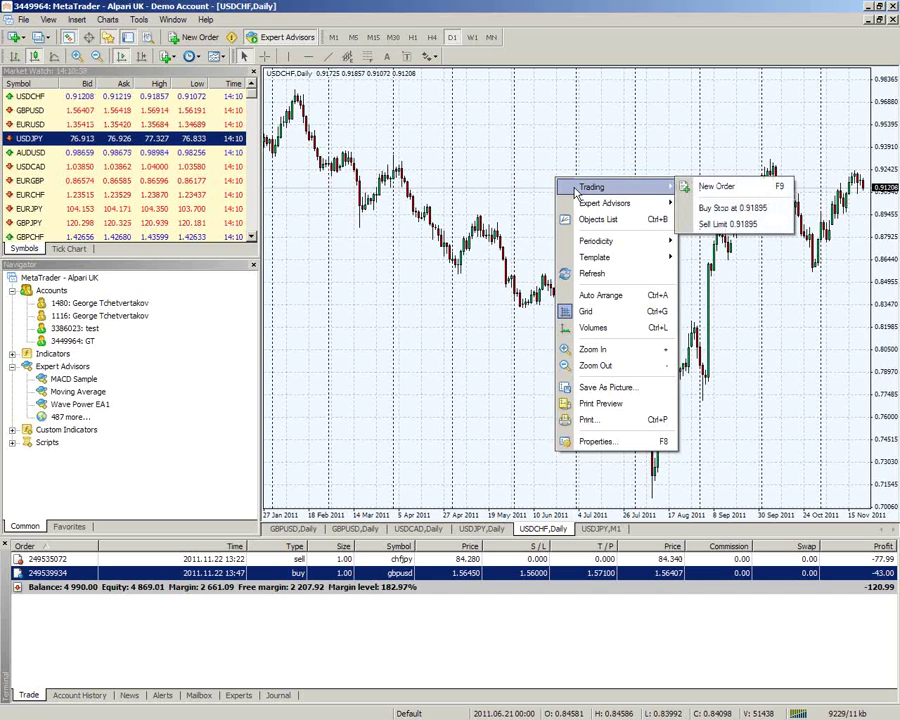
right_click(518, 143)
mouse_move(560, 150)
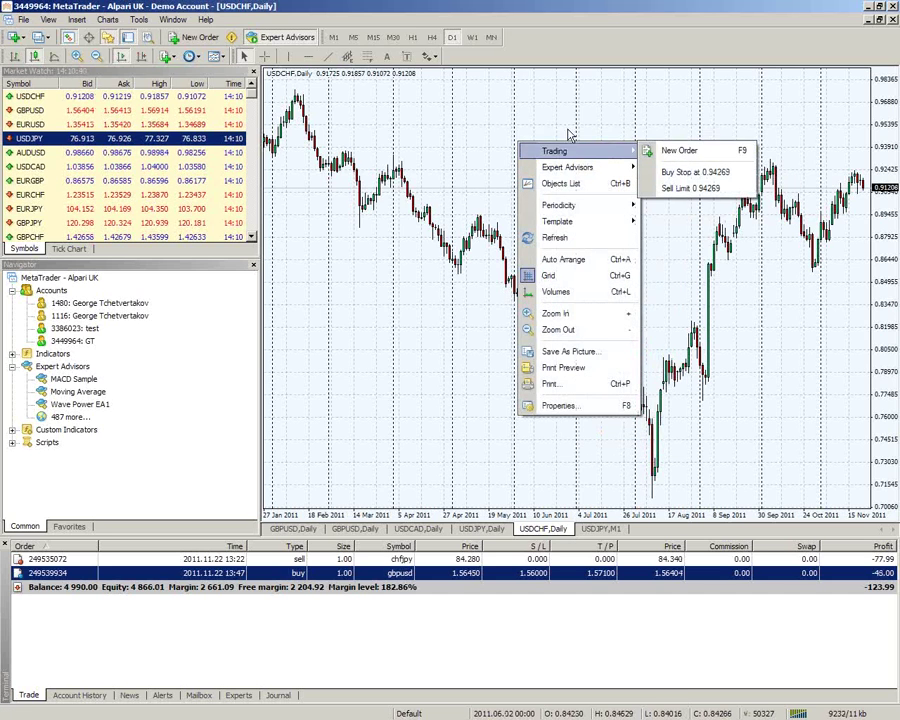
right_click(567, 129)
mouse_move(678, 135)
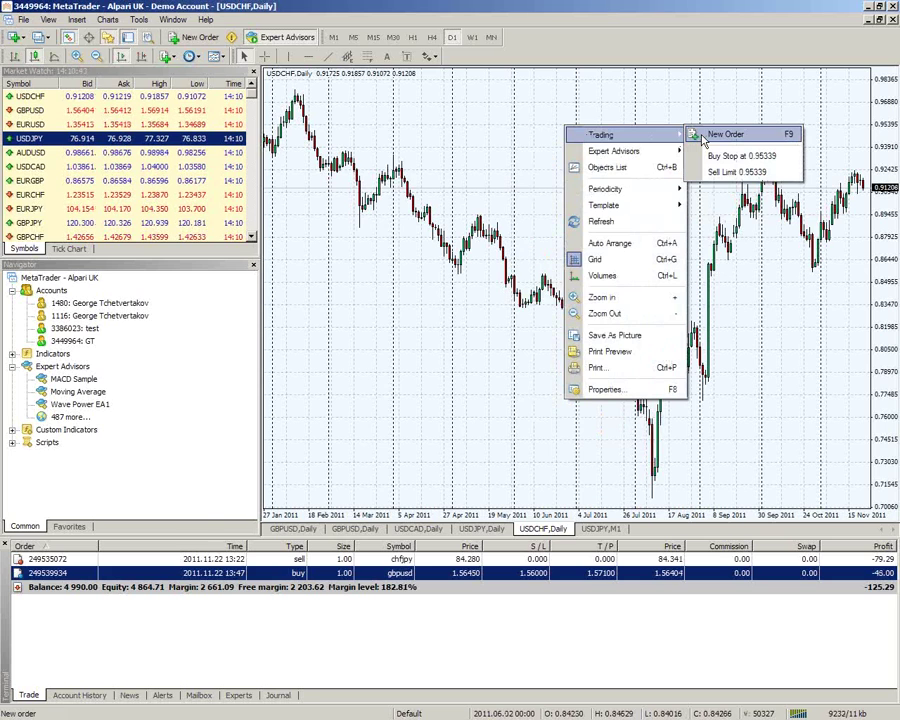
click(718, 135)
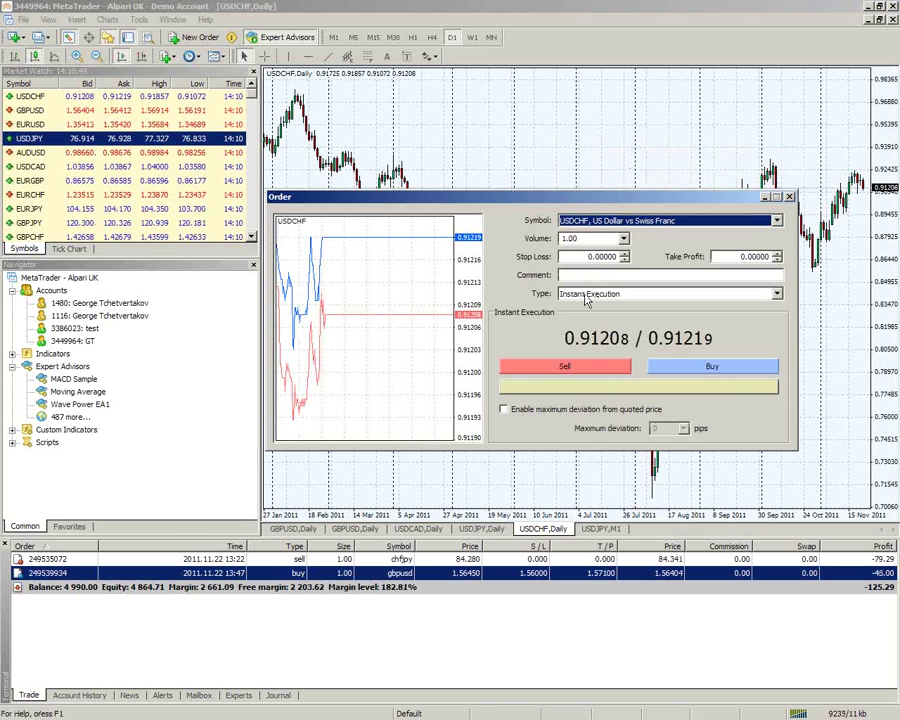
Set the USDCHF order to a pending Buy Limit at a price of 0.91.
click(565, 294)
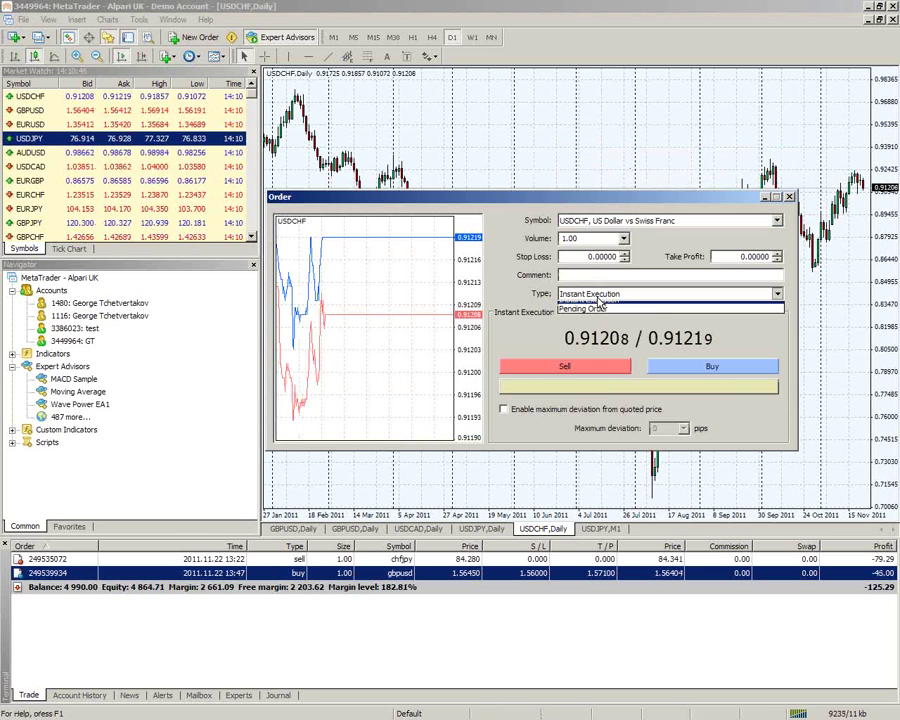
click(592, 315)
click(588, 294)
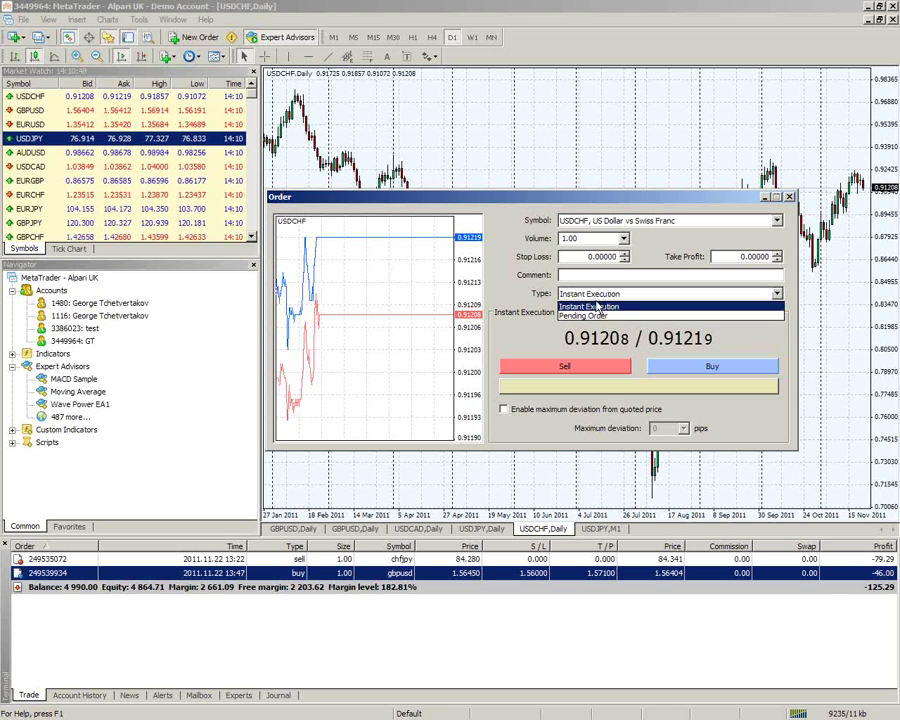
click(558, 321)
click(625, 331)
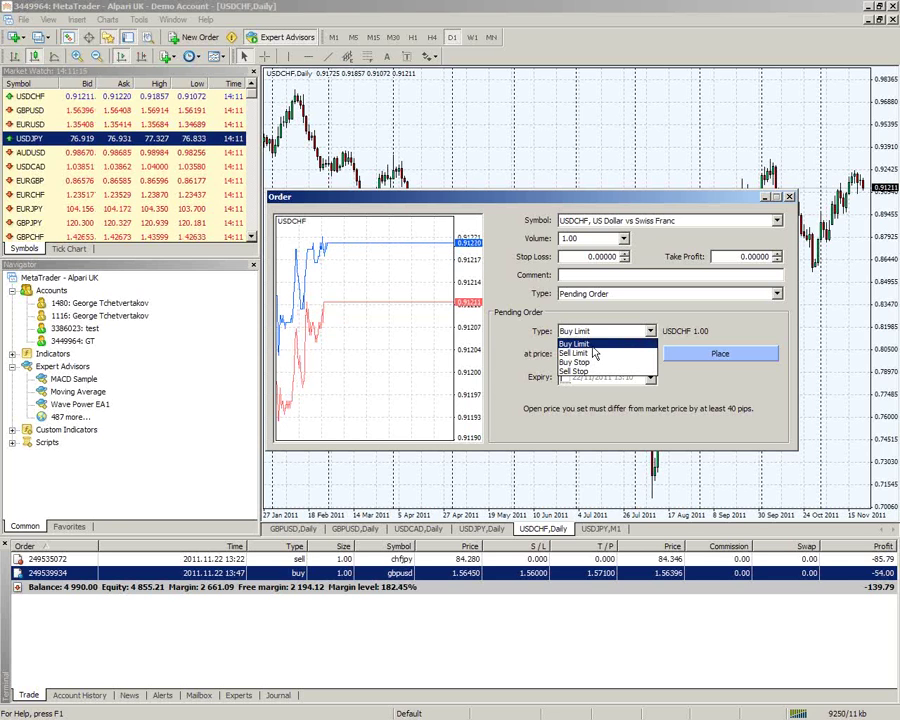
click(594, 346)
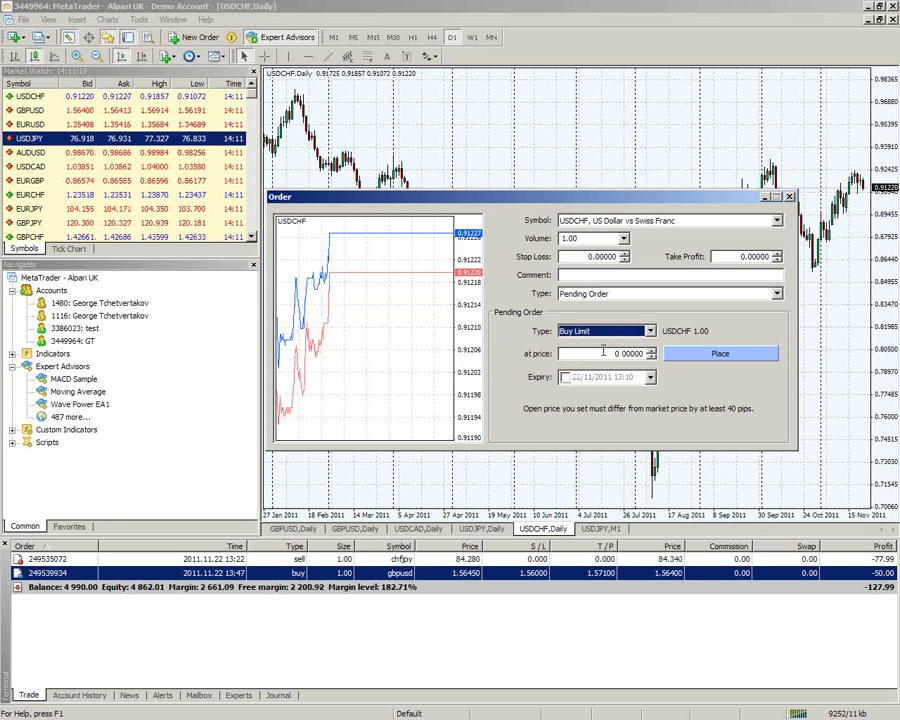
double_click(628, 354)
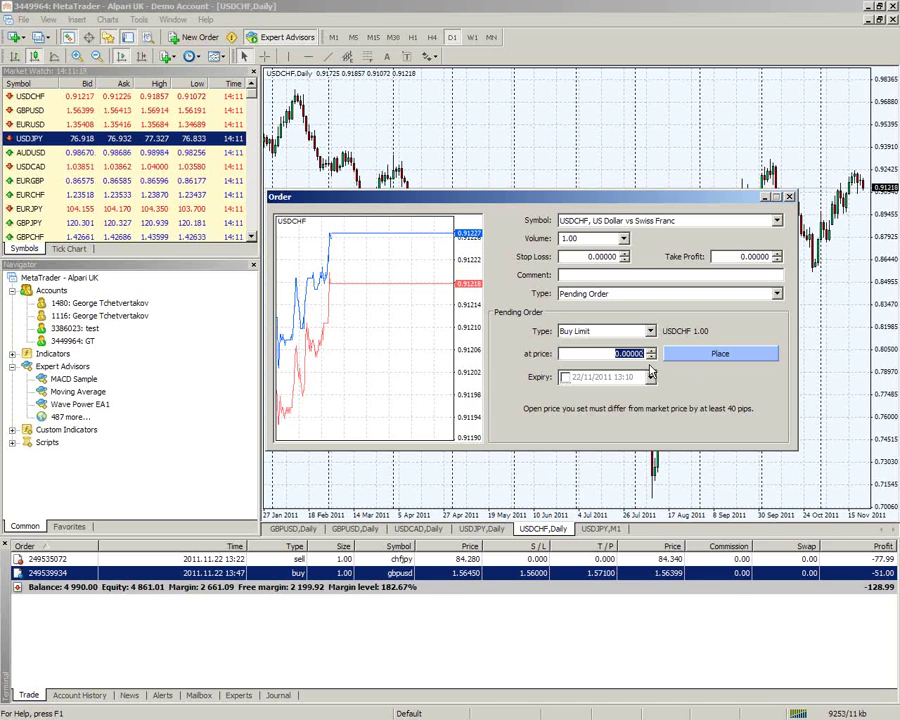
text(0.91)
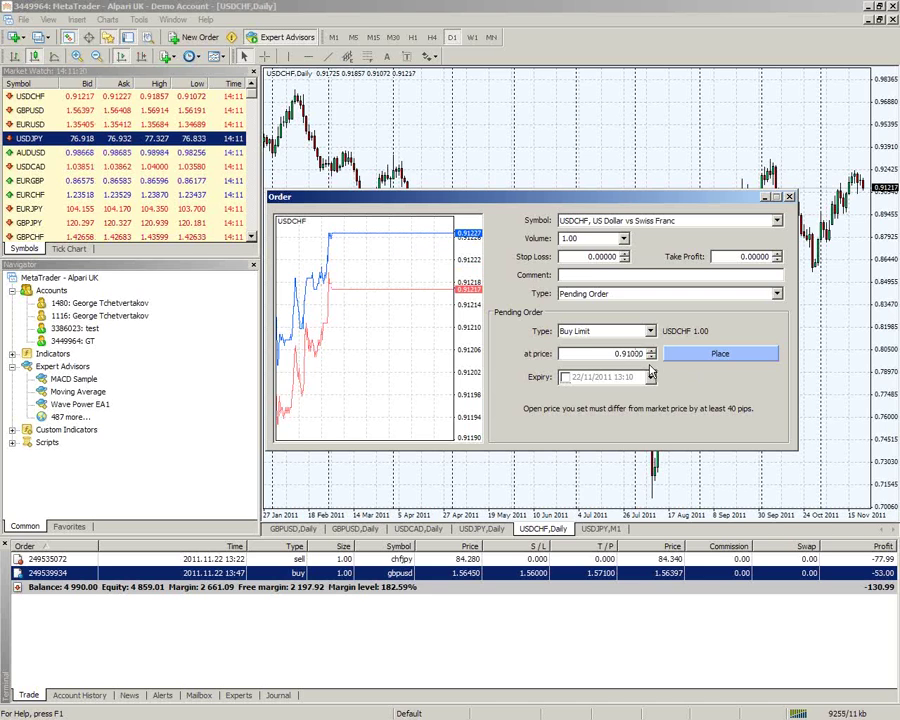
Place the pending buy limit order without an expiry and dismiss the execution confirmation.
click(565, 377)
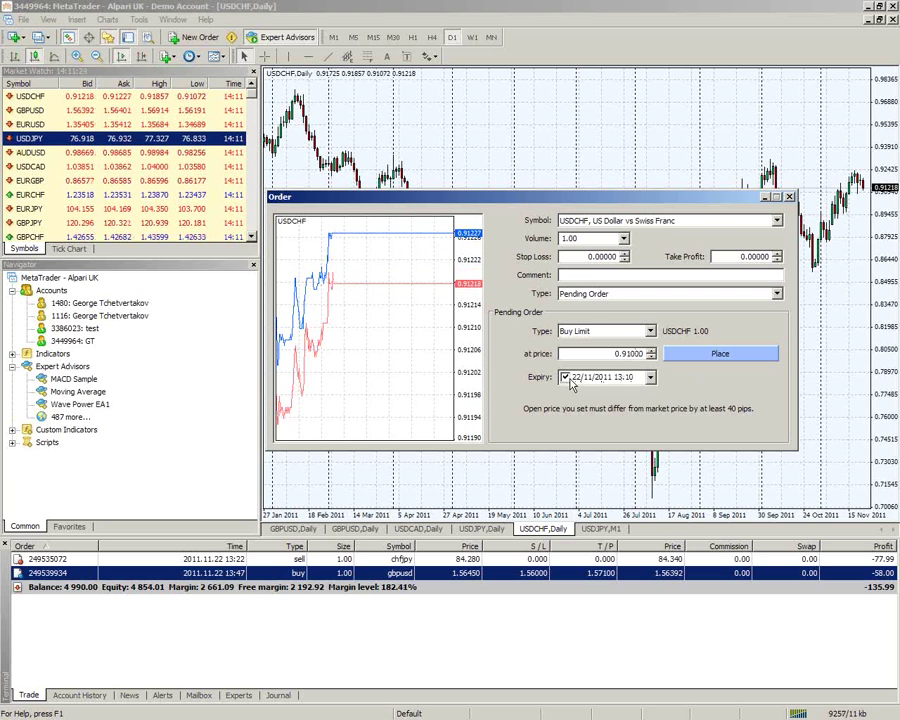
click(565, 377)
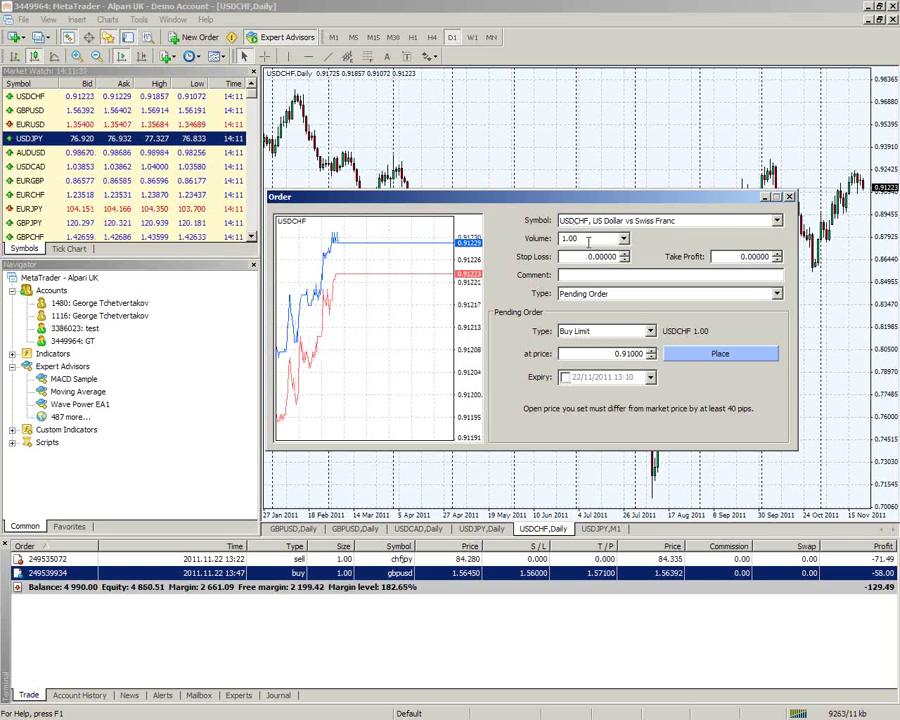
click(755, 257)
click(755, 257)
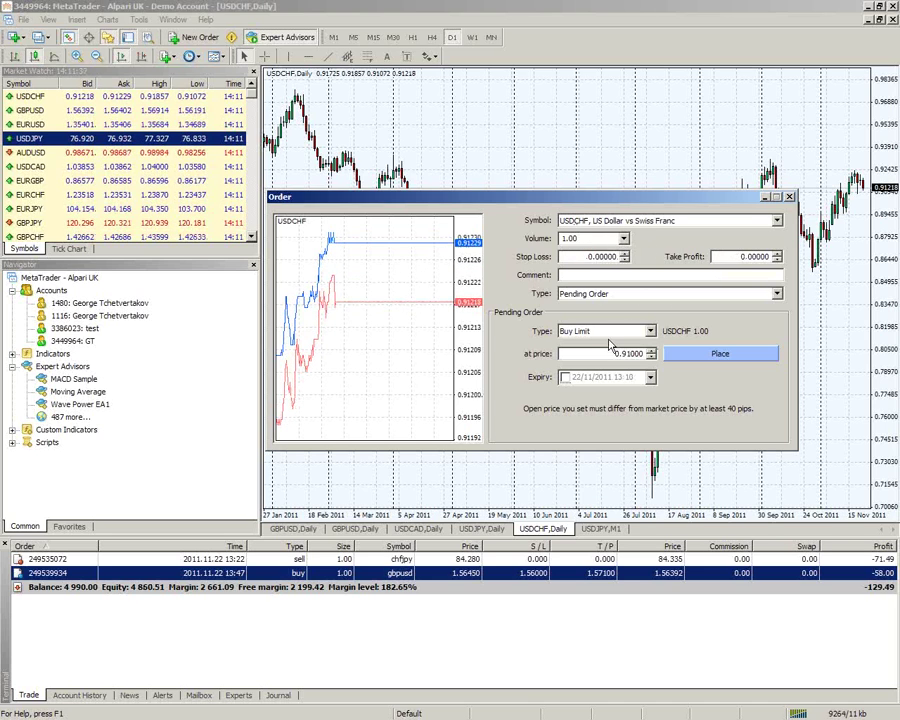
click(578, 333)
click(577, 336)
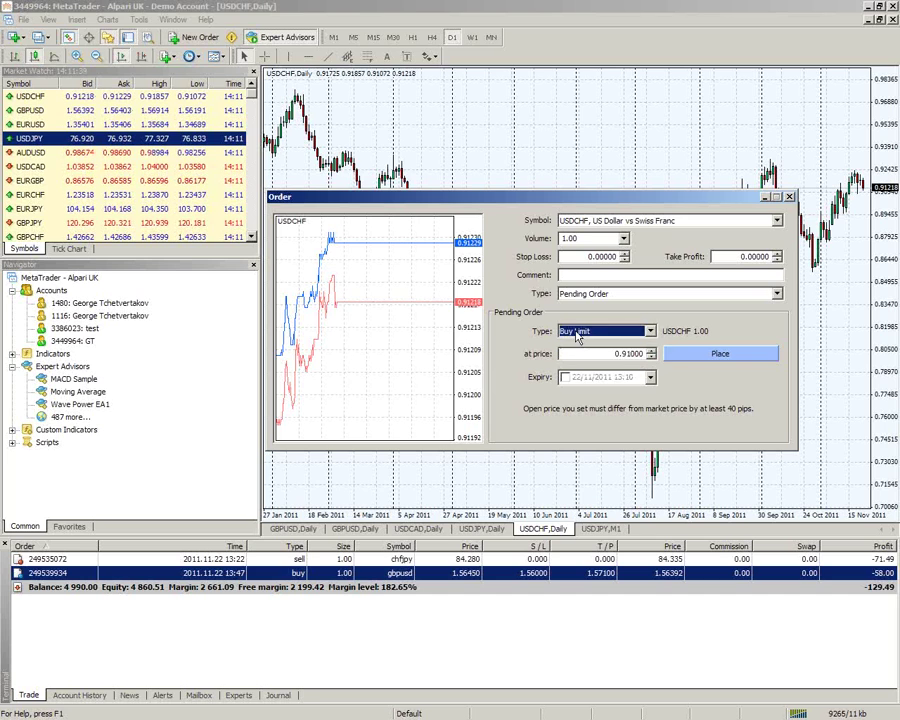
click(626, 354)
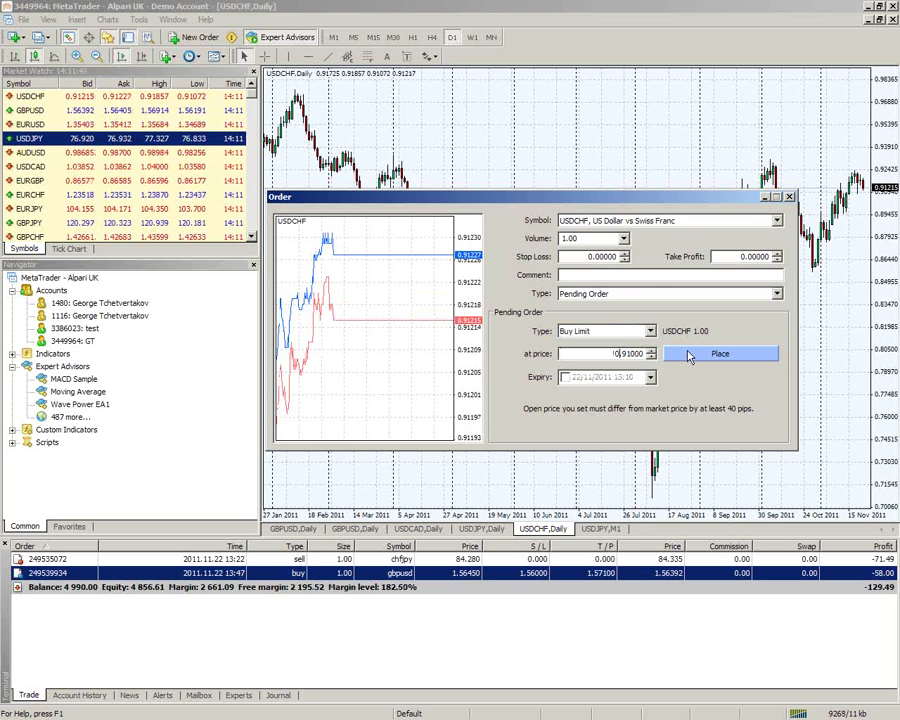
click(690, 355)
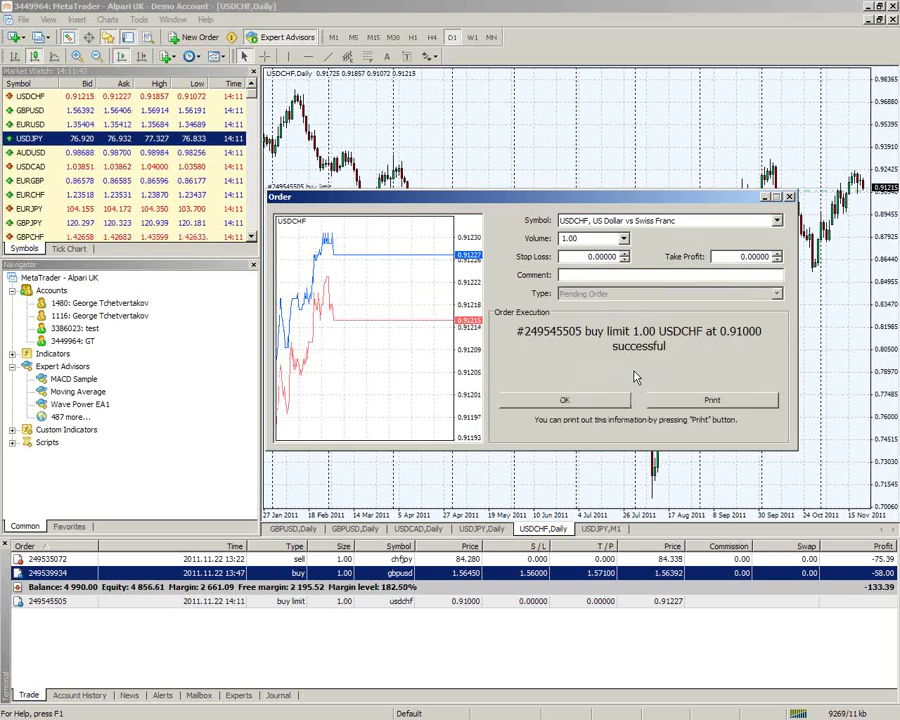
click(564, 400)
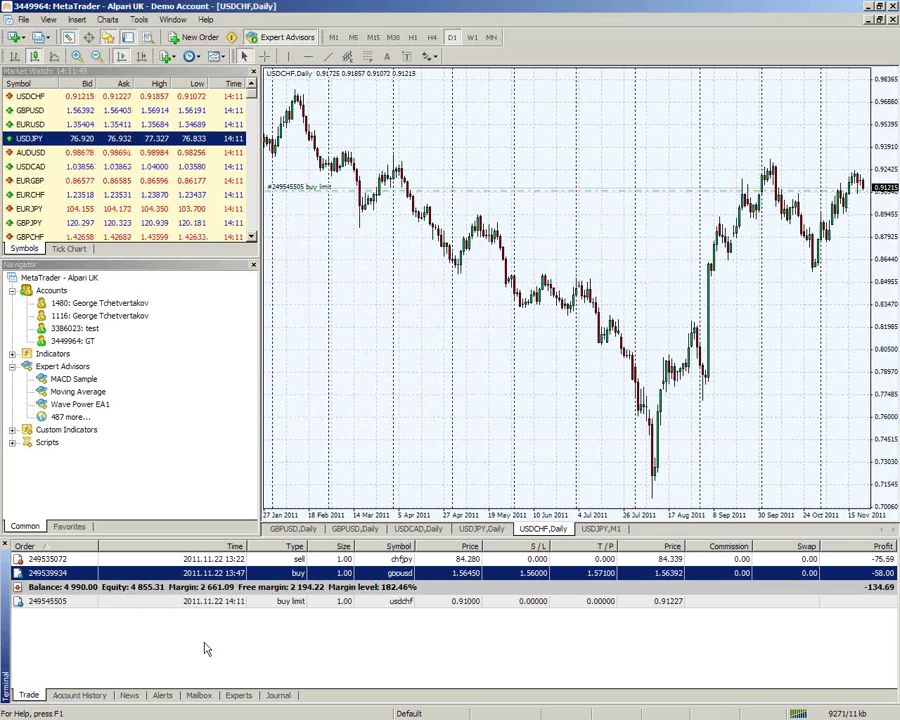
Select the usdchf buy limit order in the trade list and inspect its price level on the chart with the crosshair.
click(307, 601)
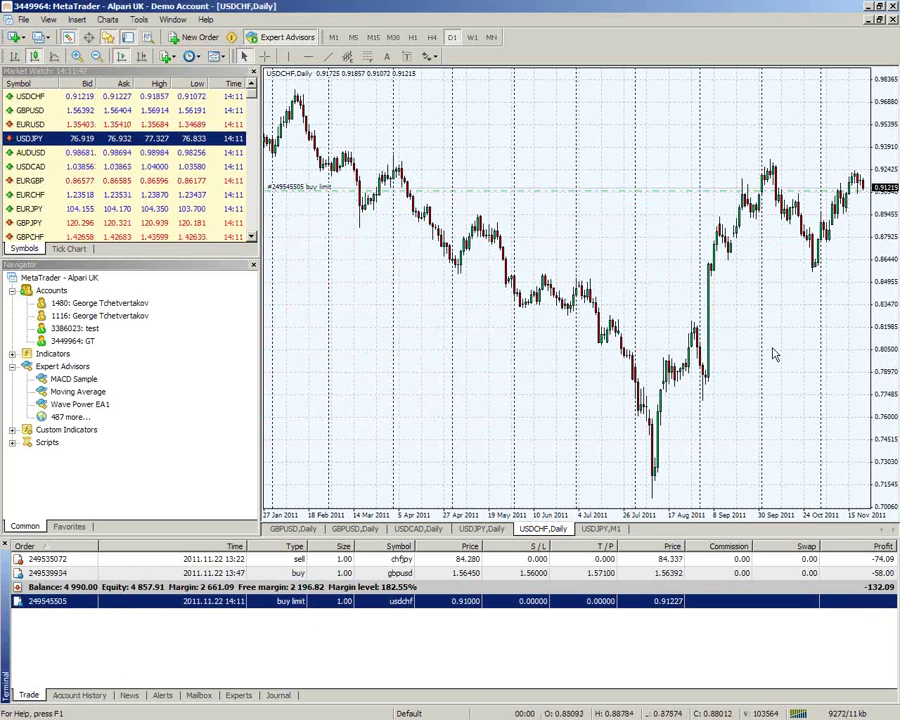
middle_click(836, 222)
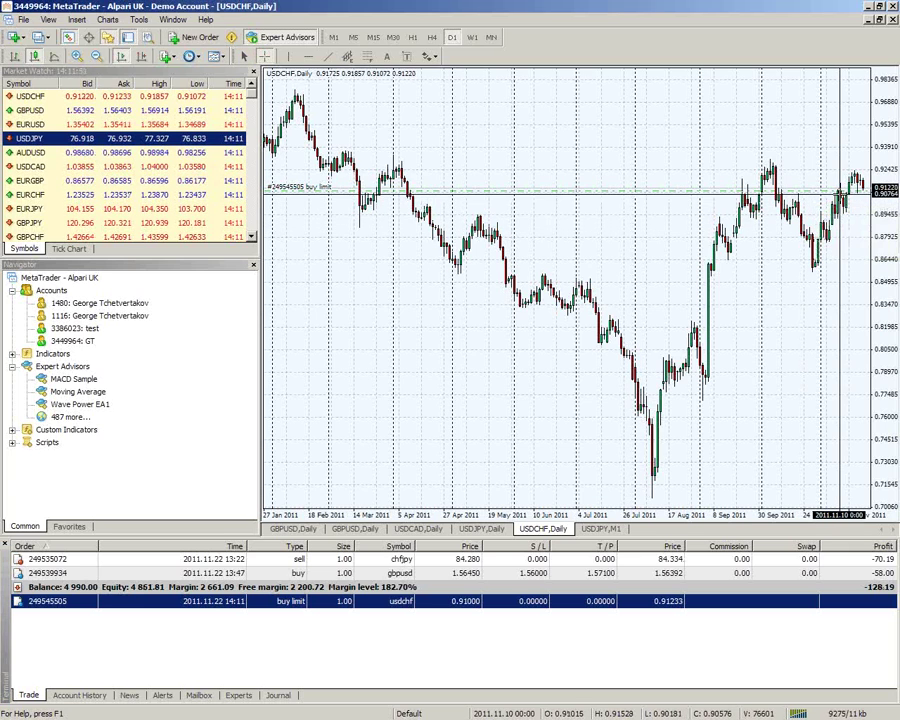
middle_click(838, 188)
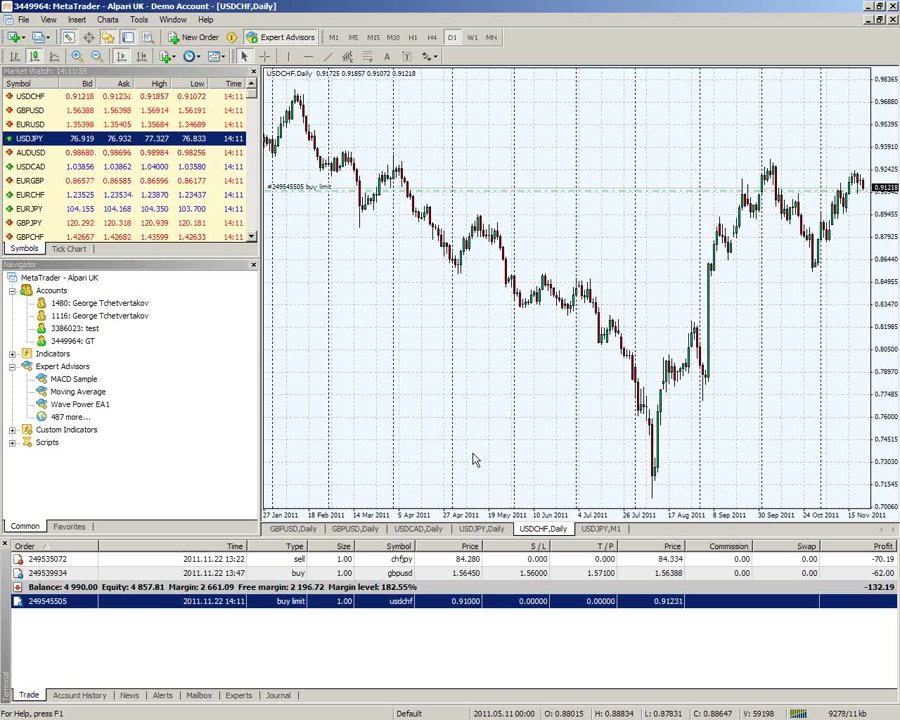
Try a new USDCHF pending order of type Sell Limit, and close the order form without placing it.
right_click(584, 220)
mouse_move(605, 226)
click(735, 226)
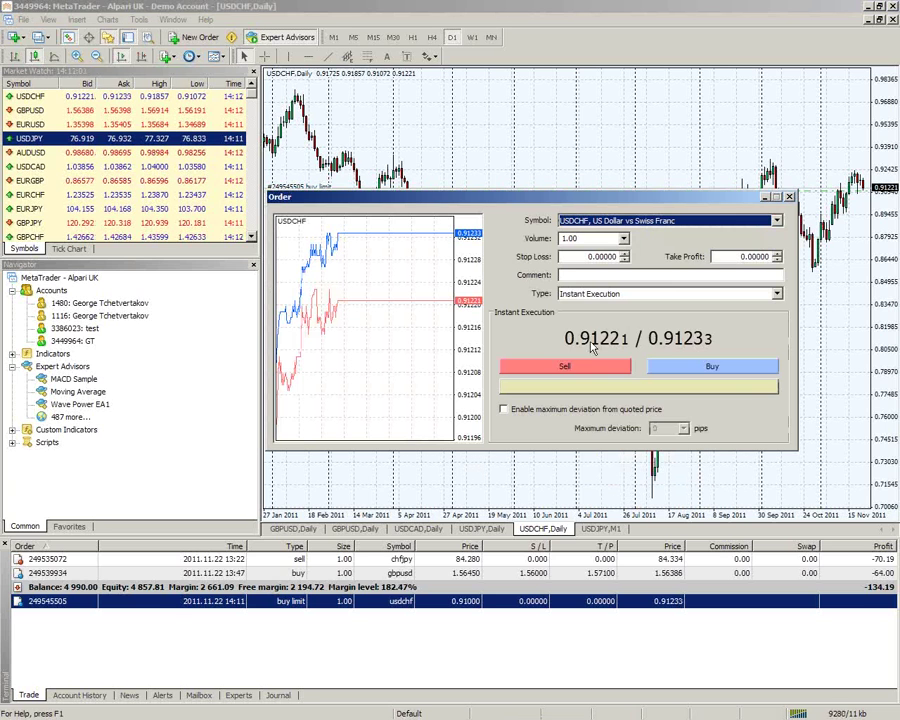
click(600, 293)
click(585, 312)
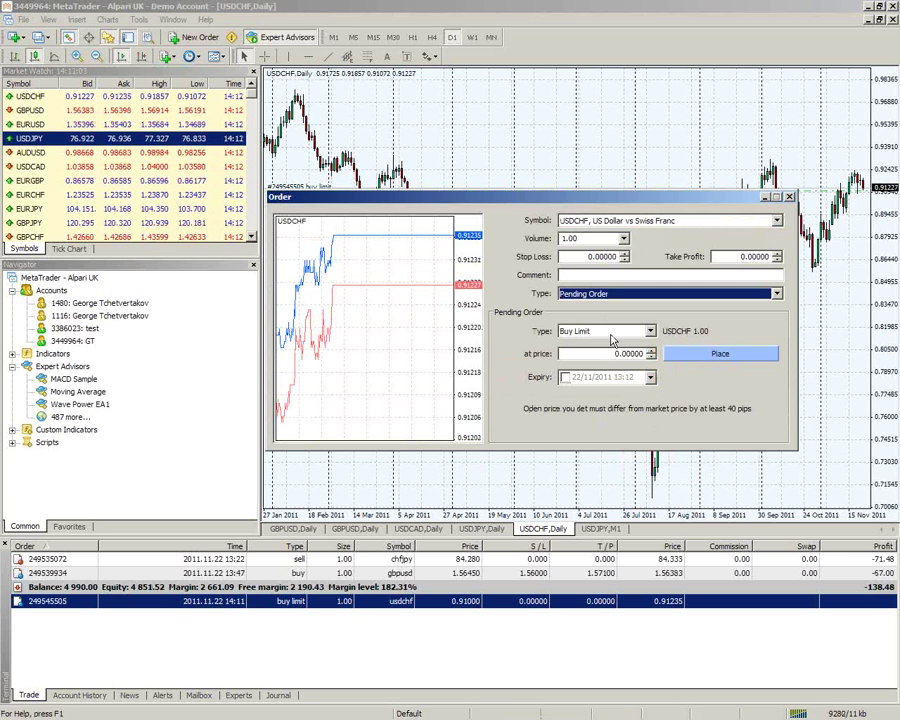
click(603, 331)
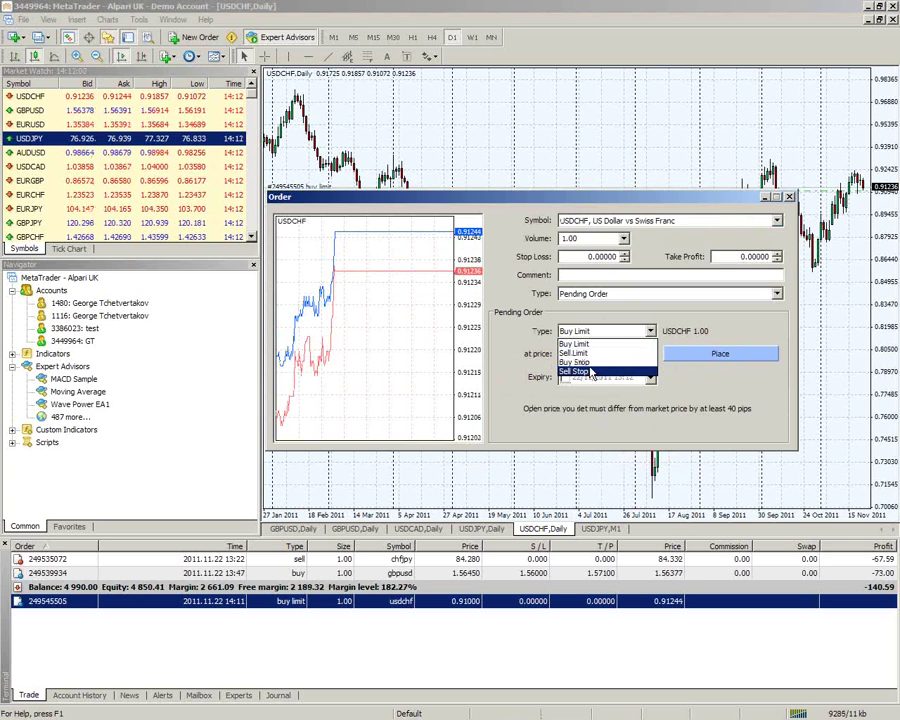
click(695, 400)
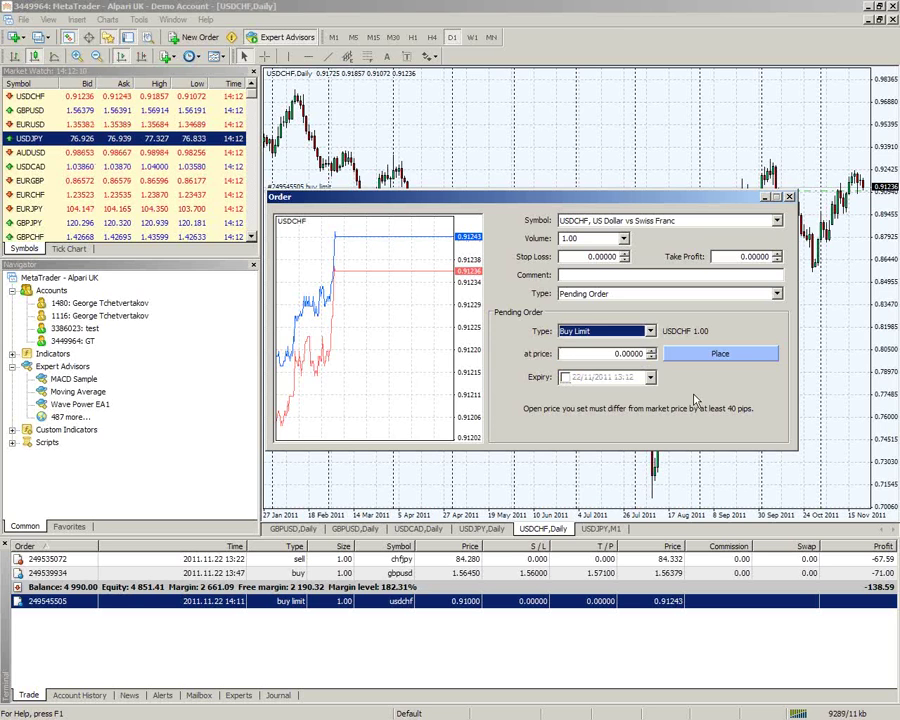
click(650, 331)
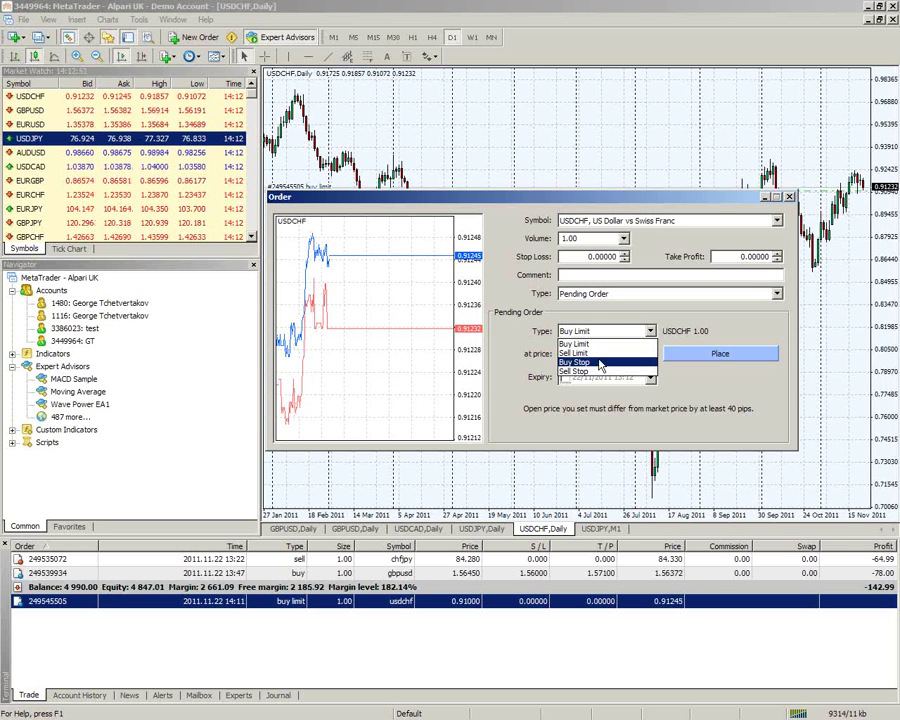
click(574, 355)
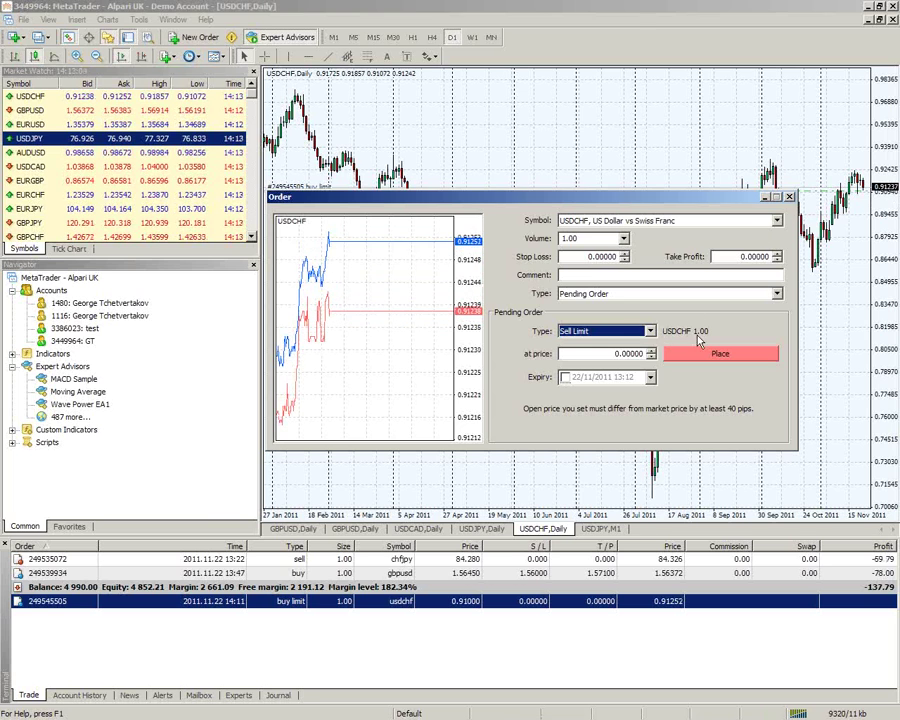
click(789, 196)
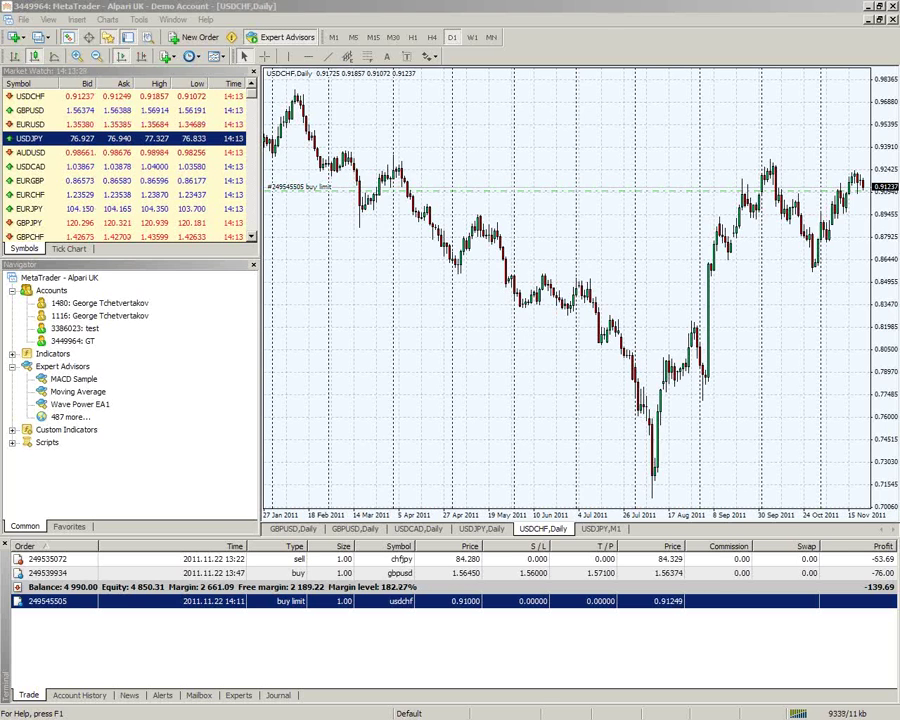
Open a new USDCHF instant execution order from the chart's trading options and close it without trading.
right_click(467, 165)
mouse_move(512, 179)
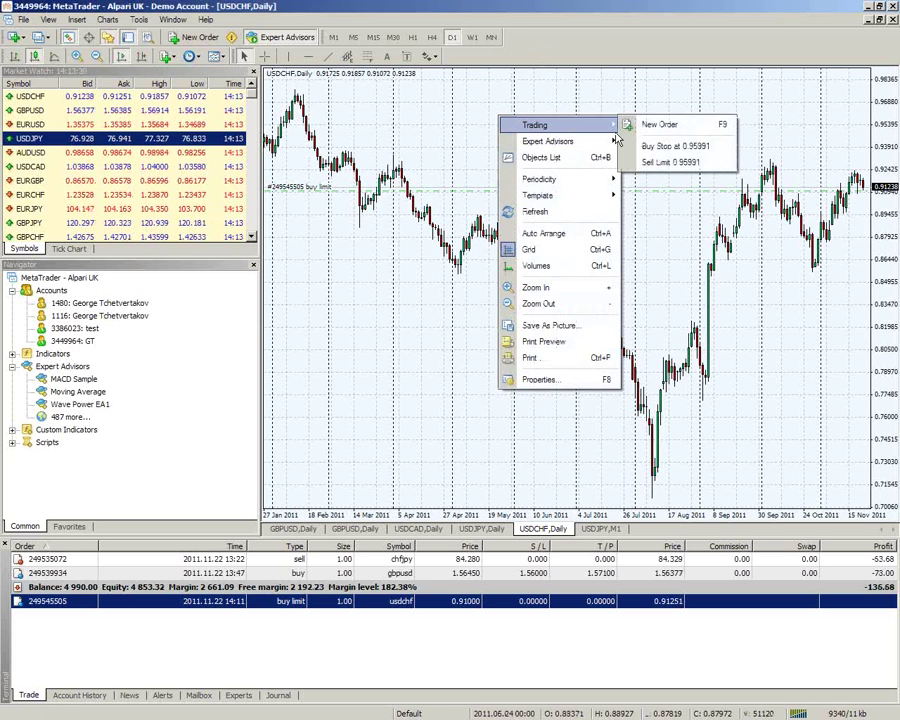
click(672, 179)
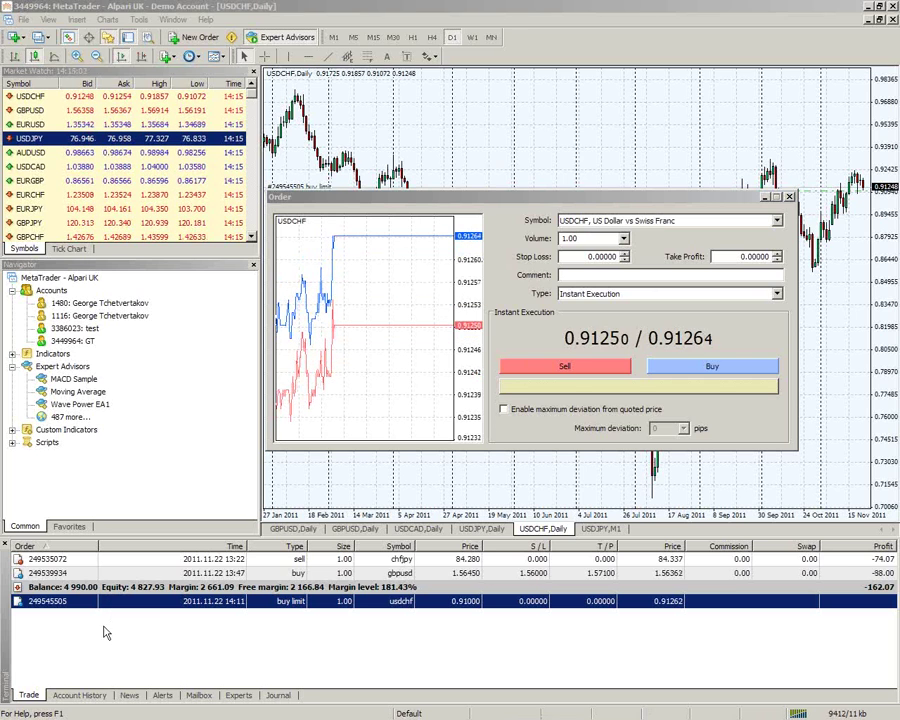
click(790, 197)
click(790, 197)
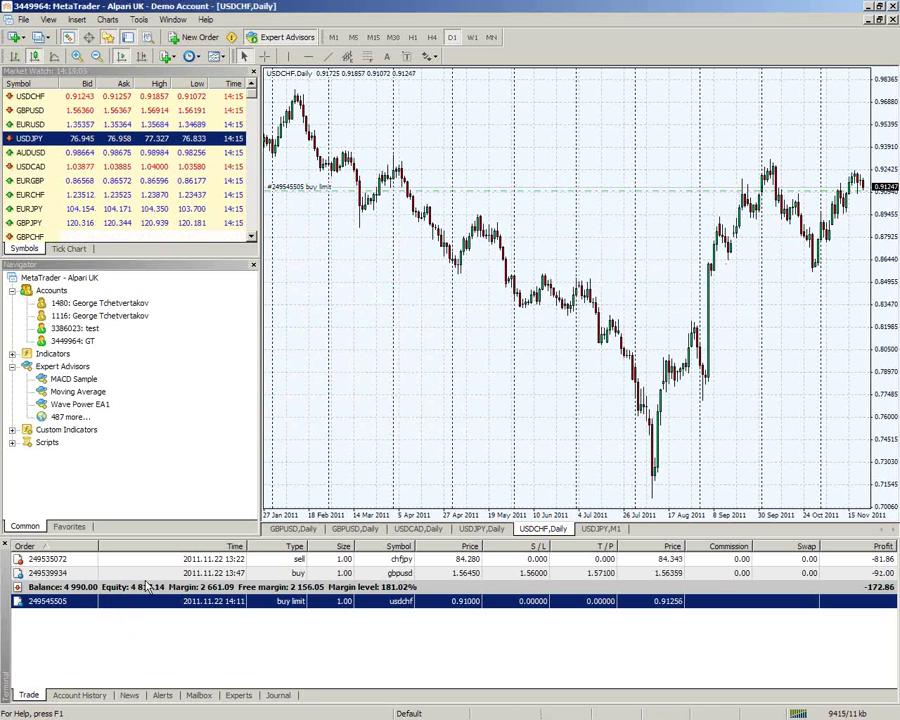
Open the account history and look through its period options, such as Last 3 Months and Custom Period.
click(82, 697)
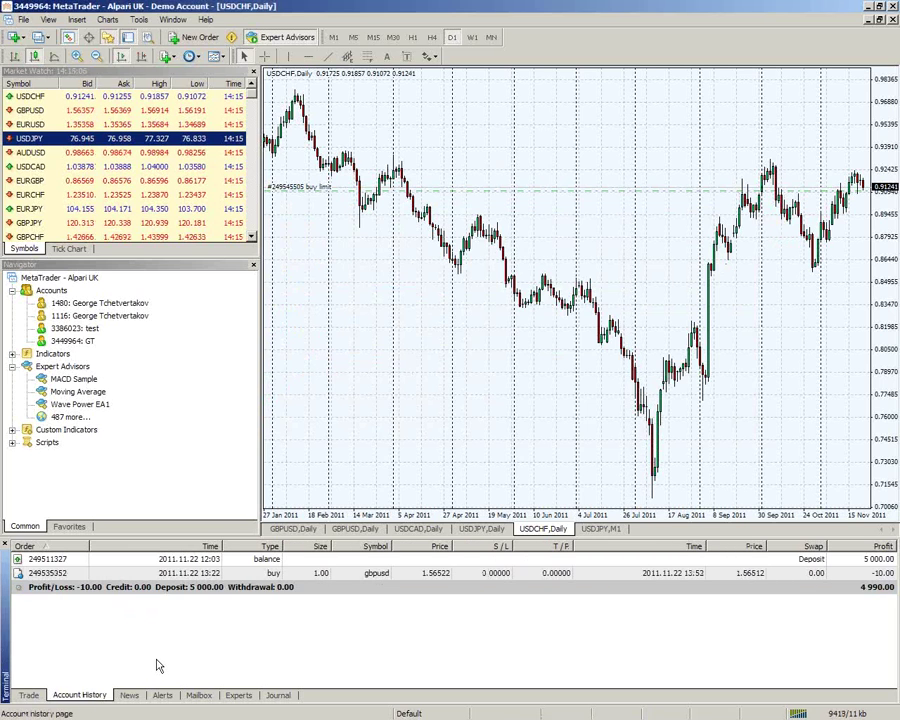
right_click(125, 636)
click(192, 470)
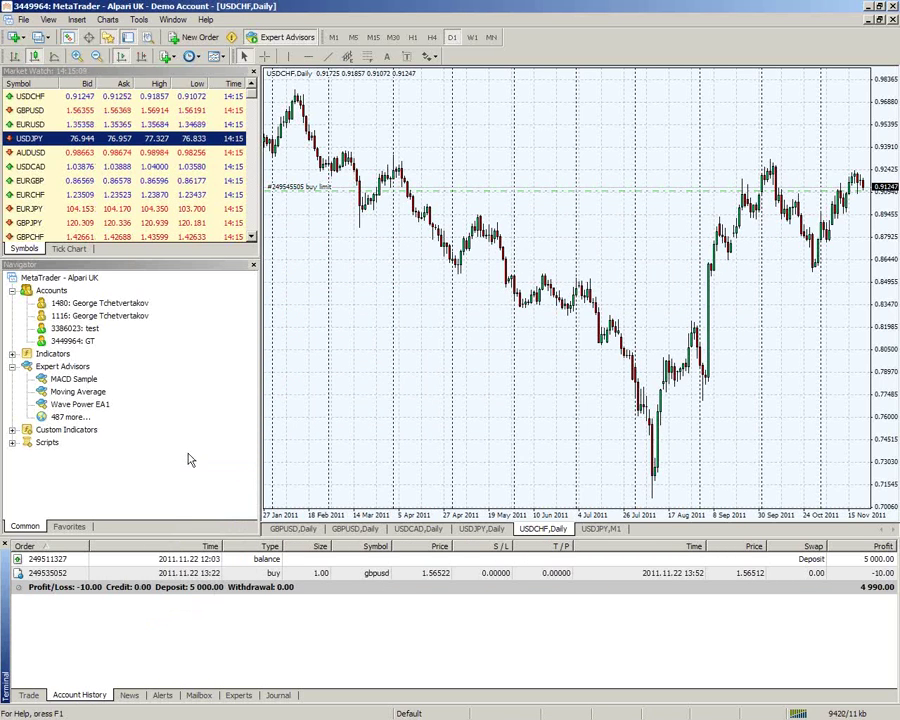
right_click(154, 413)
click(196, 444)
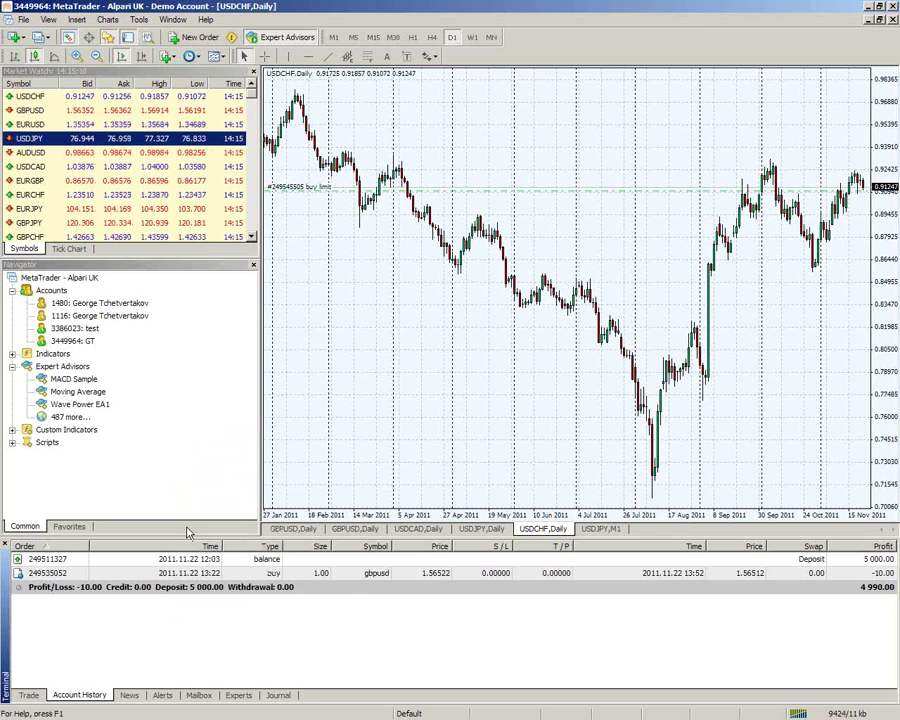
right_click(168, 421)
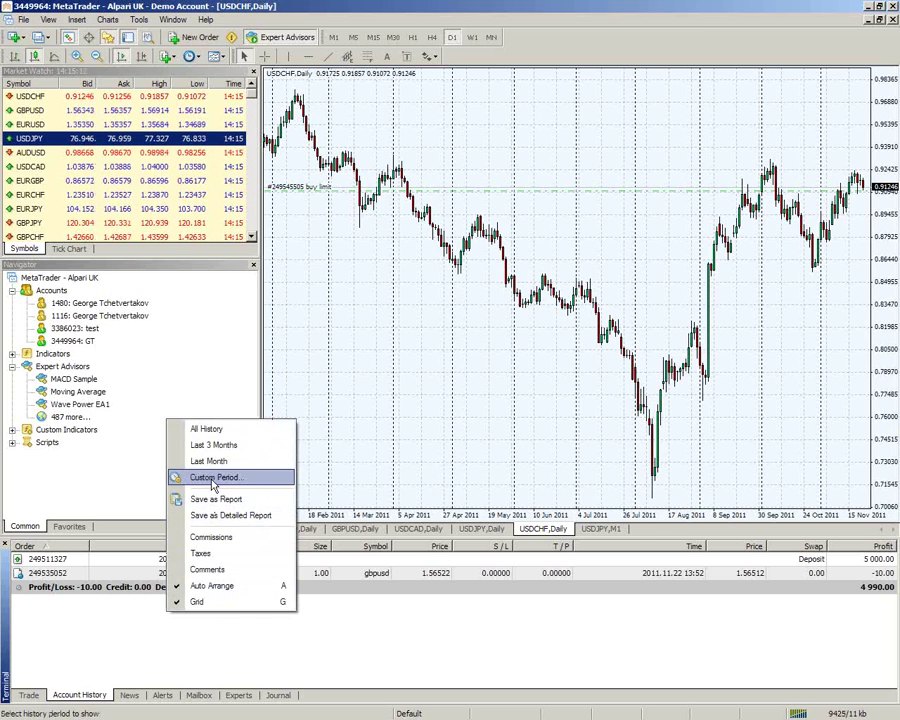
click(114, 645)
Save the account history as a detailed HTML report named DetailedStatement in the West Ham results folder.
right_click(125, 630)
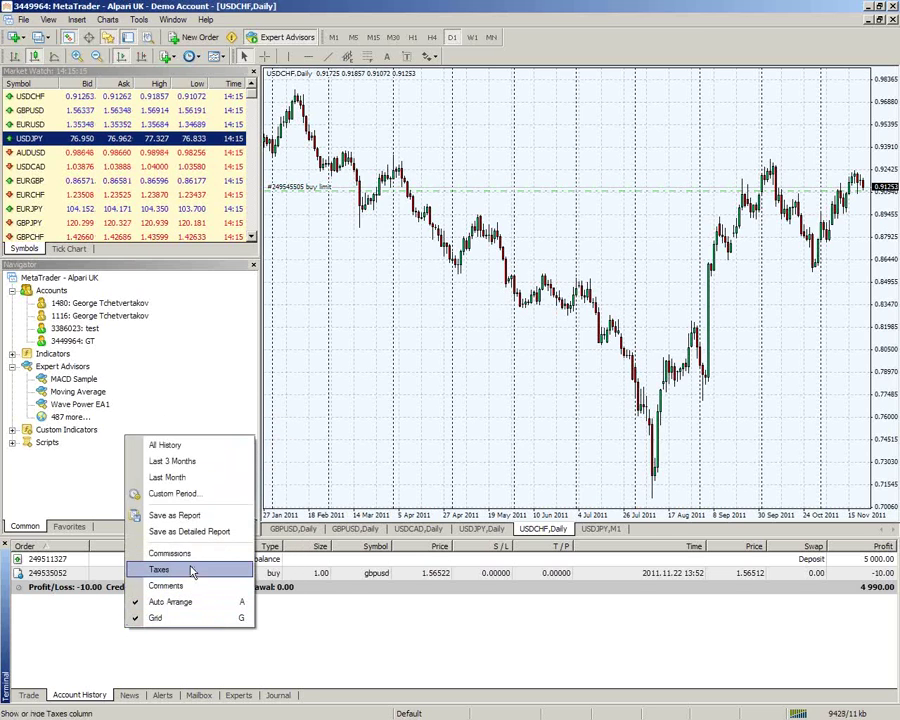
click(193, 540)
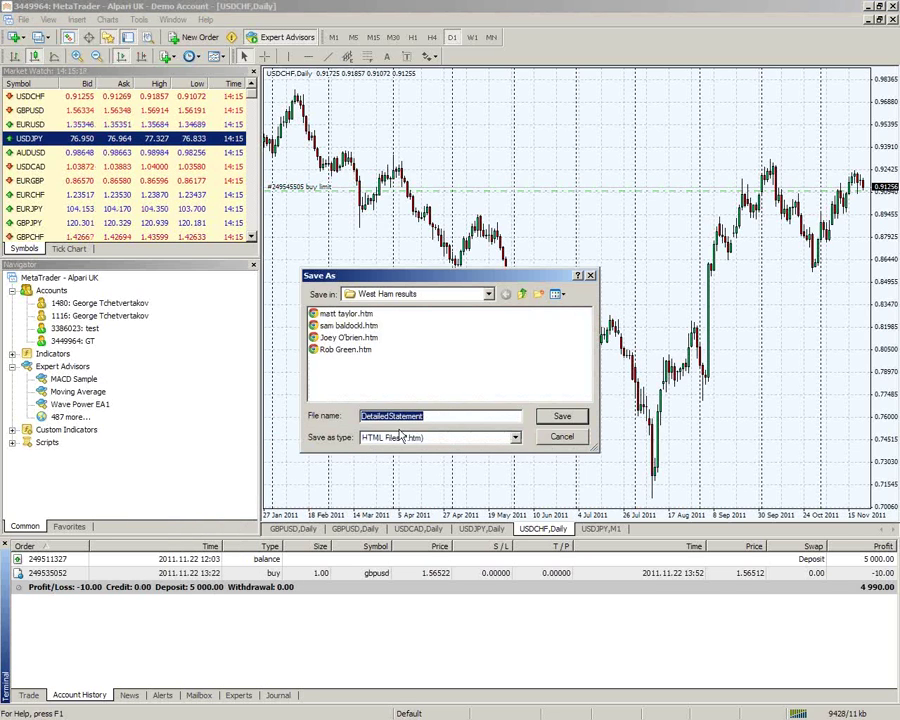
click(494, 417)
click(556, 419)
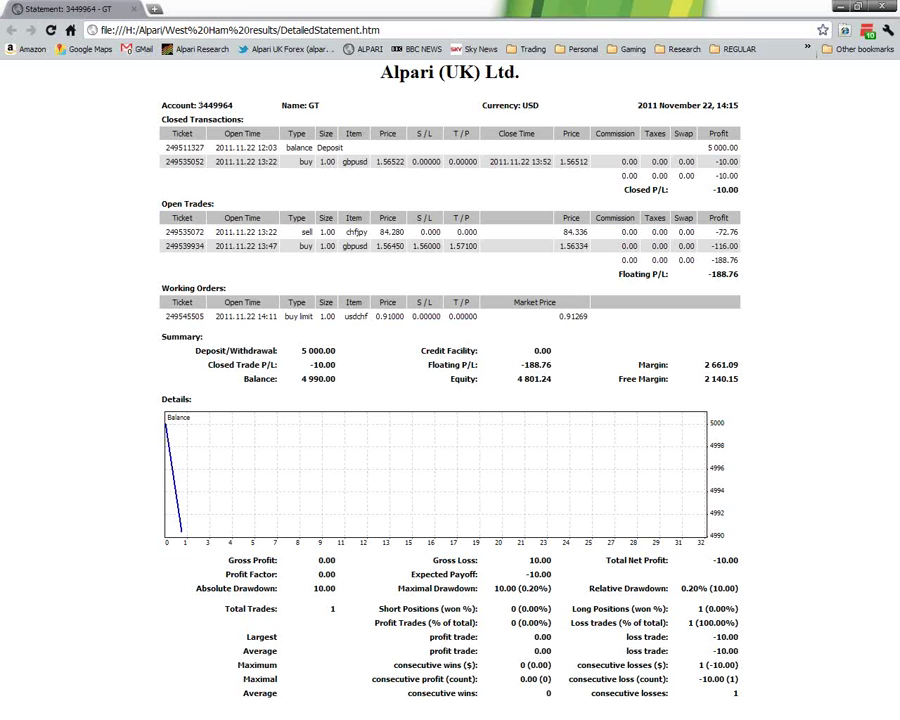
Switch from the statement in the browser back to MetaTrader and set the account history period to All History.
key(alt+Tab)
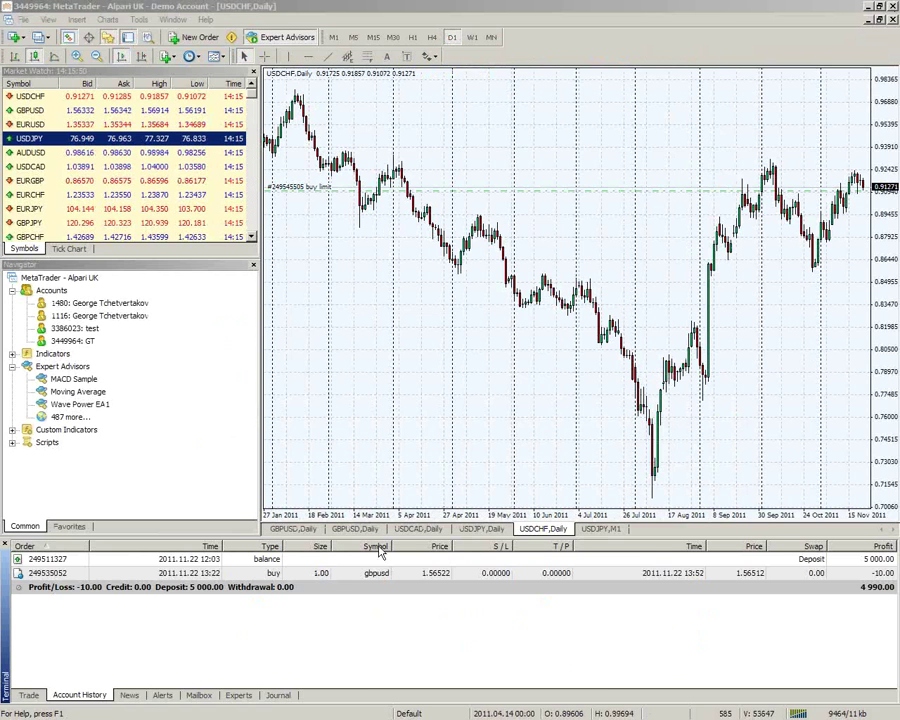
right_click(330, 572)
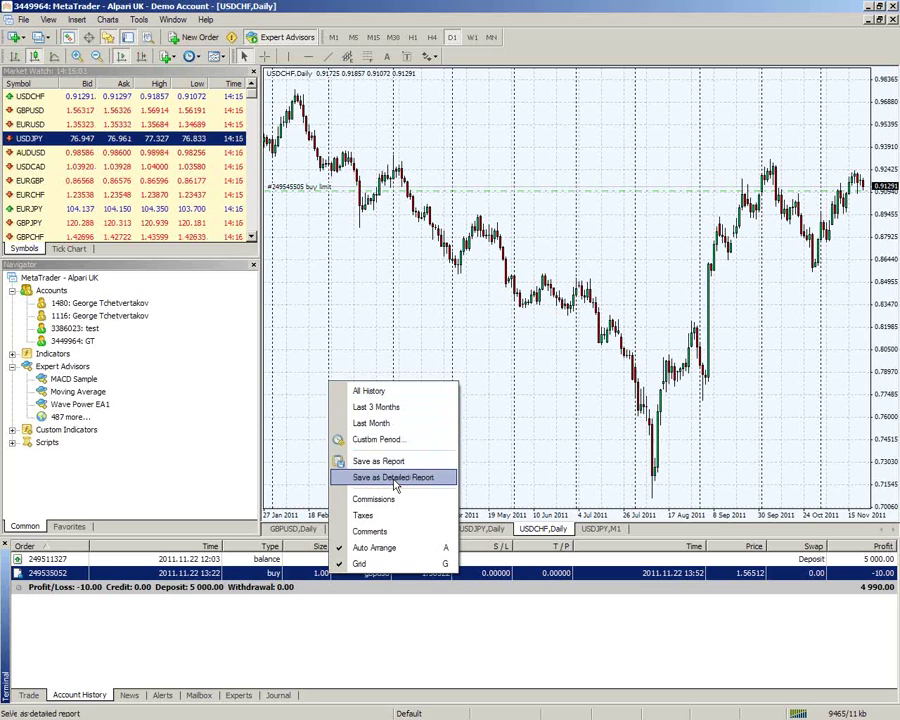
click(385, 391)
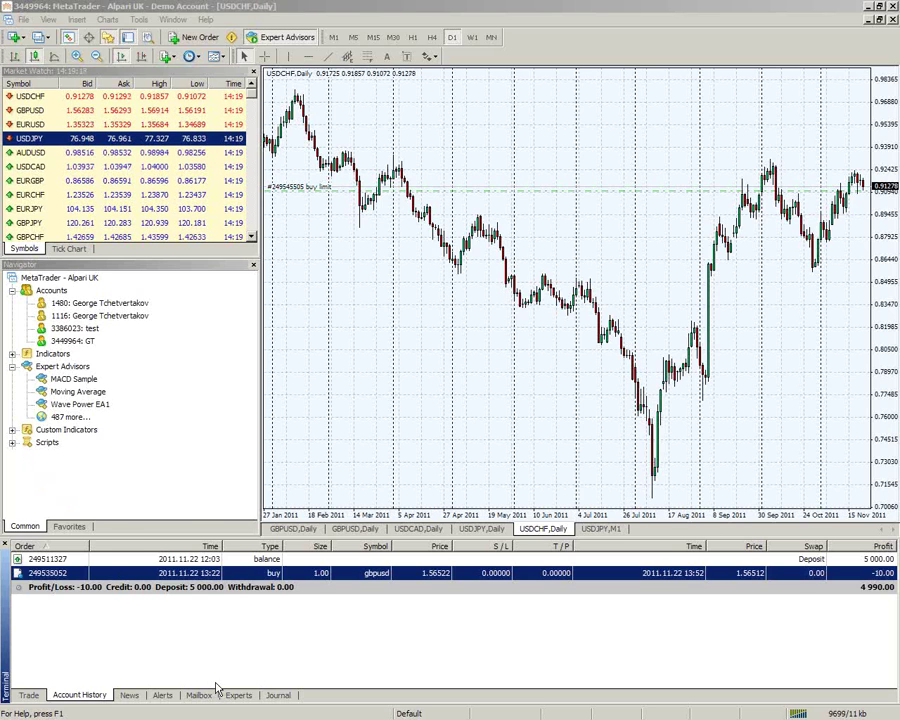
Switch to the MetaQuotes Language Editor and show its Online Library.
click(140, 21)
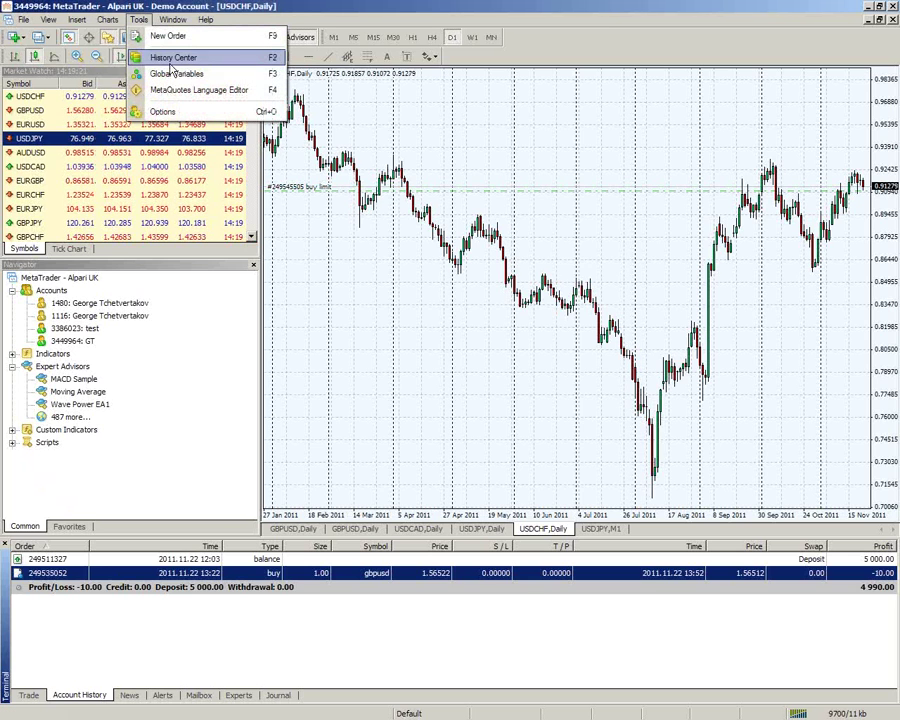
click(178, 94)
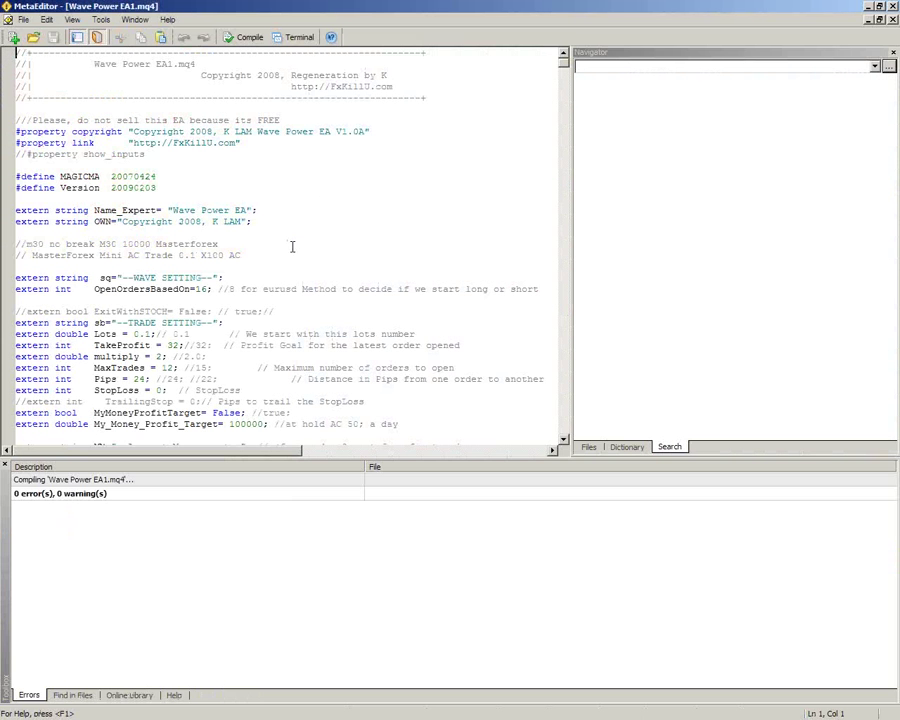
click(135, 697)
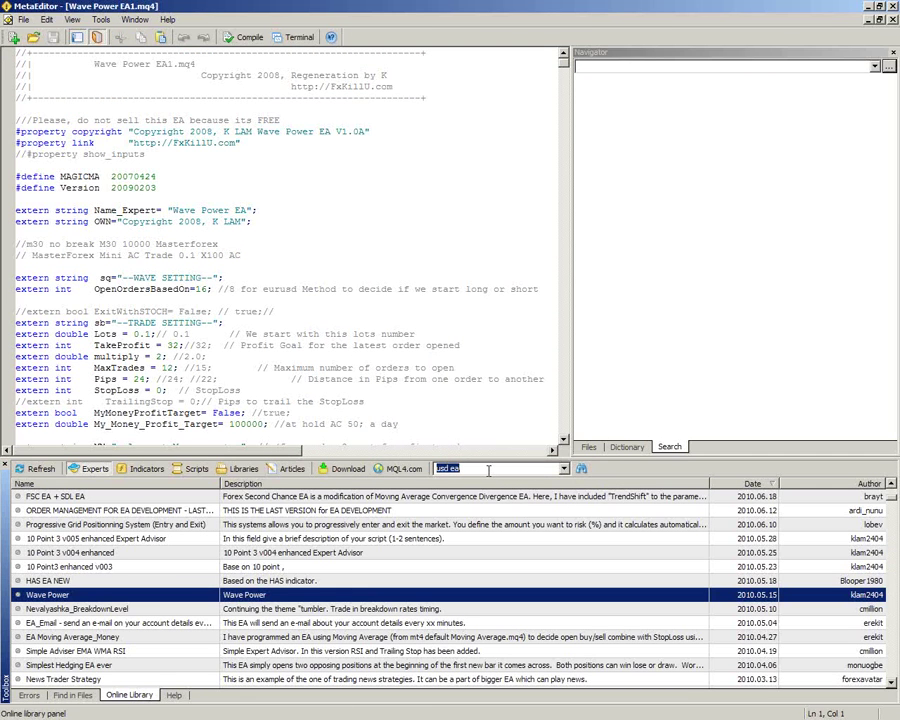
Search the online library for "pivot points" and list the available indicators.
text(pivot)
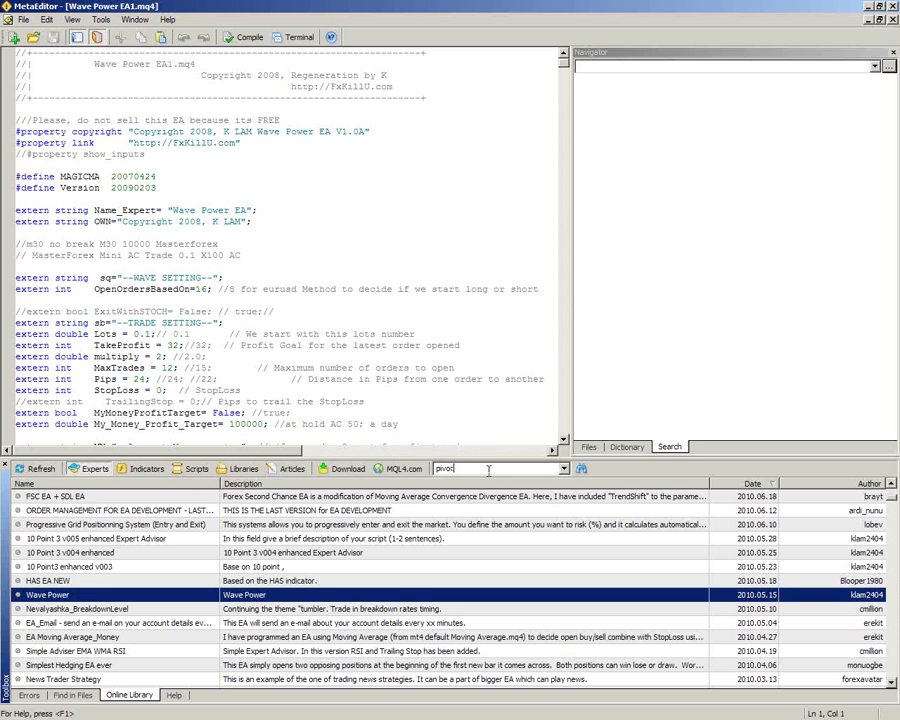
text( points)
key(Return)
click(148, 469)
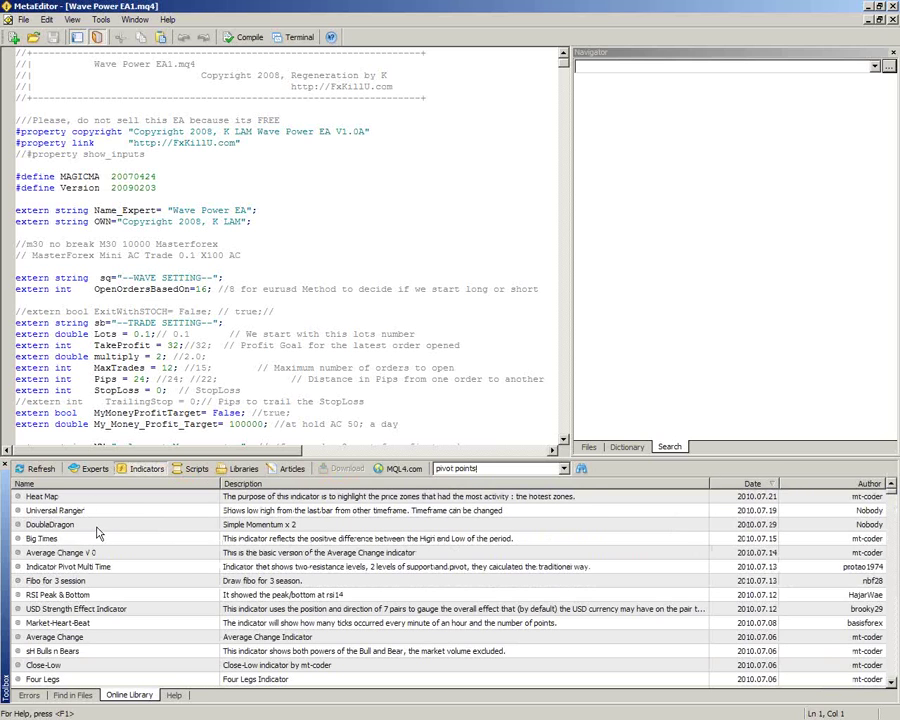
Browse the newest indicators in the online library, examining their names and descriptions, including RSI Peak & Bottom and MA_Support_SAR.
click(144, 594)
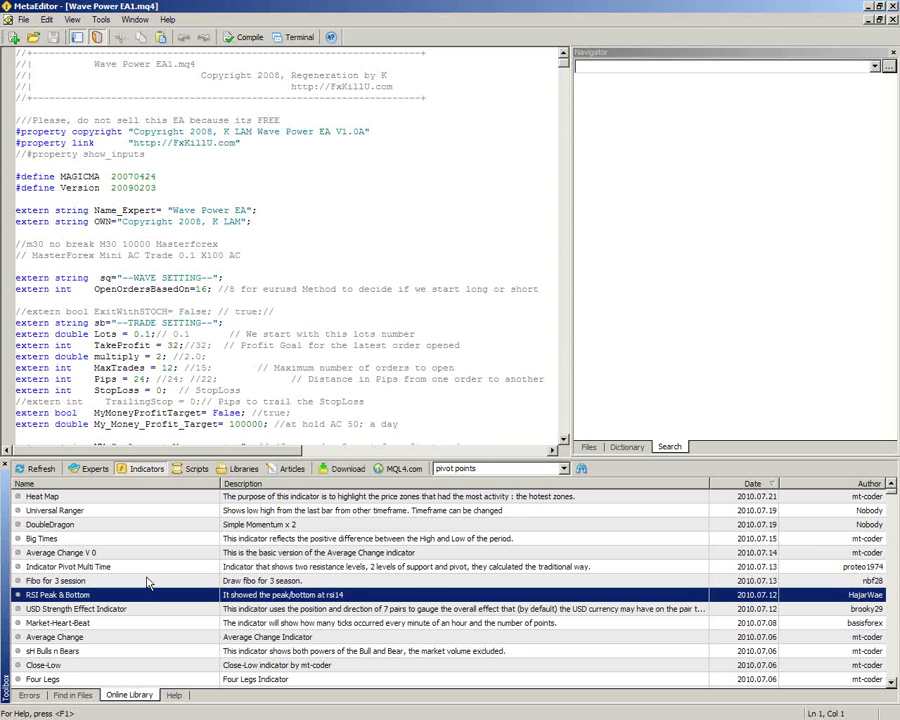
scroll(146, 583, down, 3)
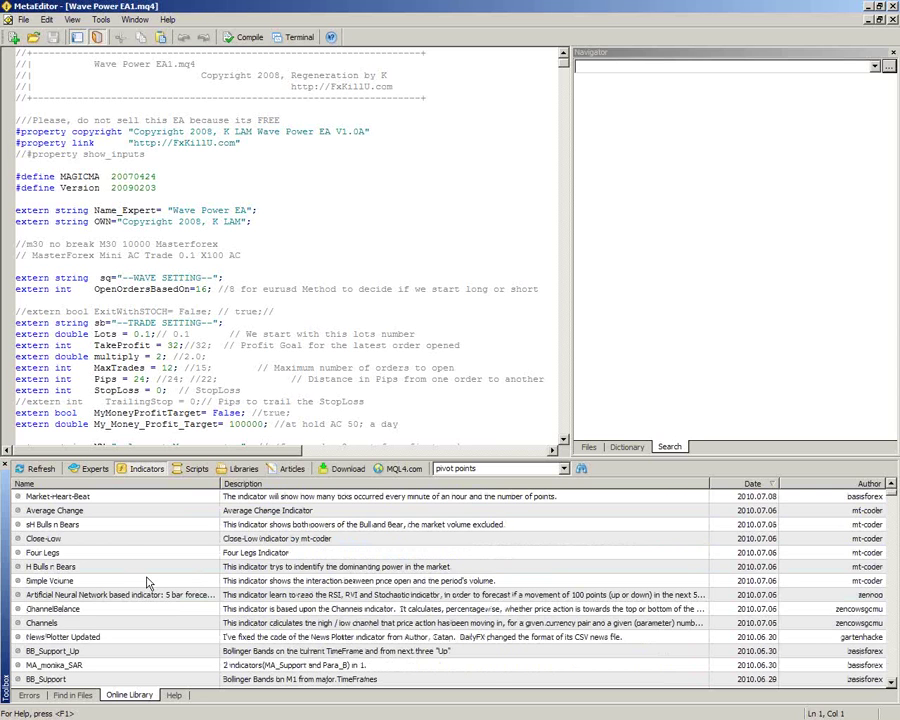
scroll(146, 583, up, 3)
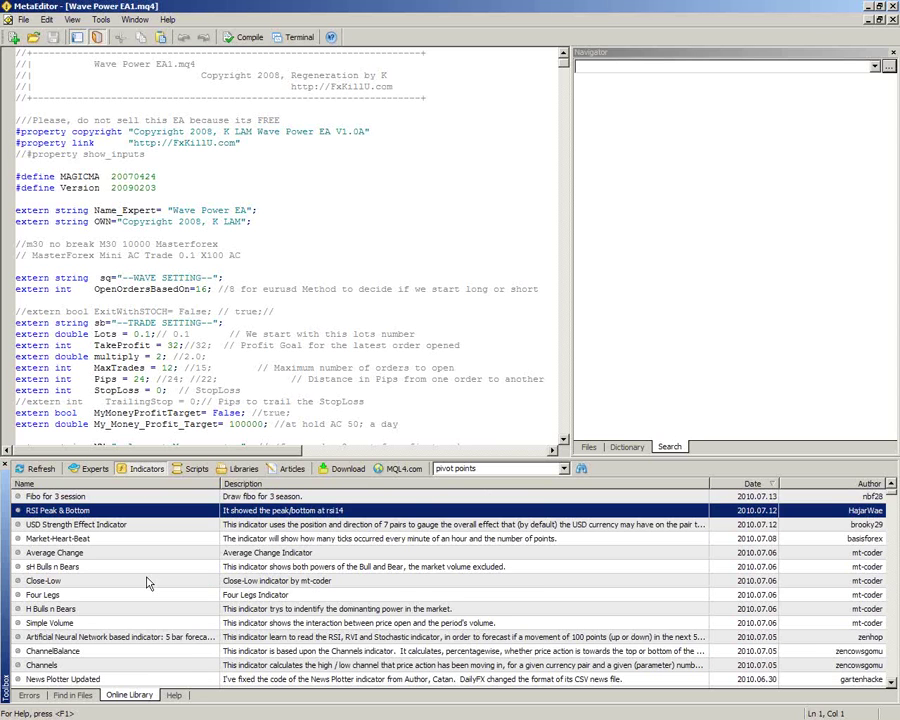
scroll(146, 583, down, 3)
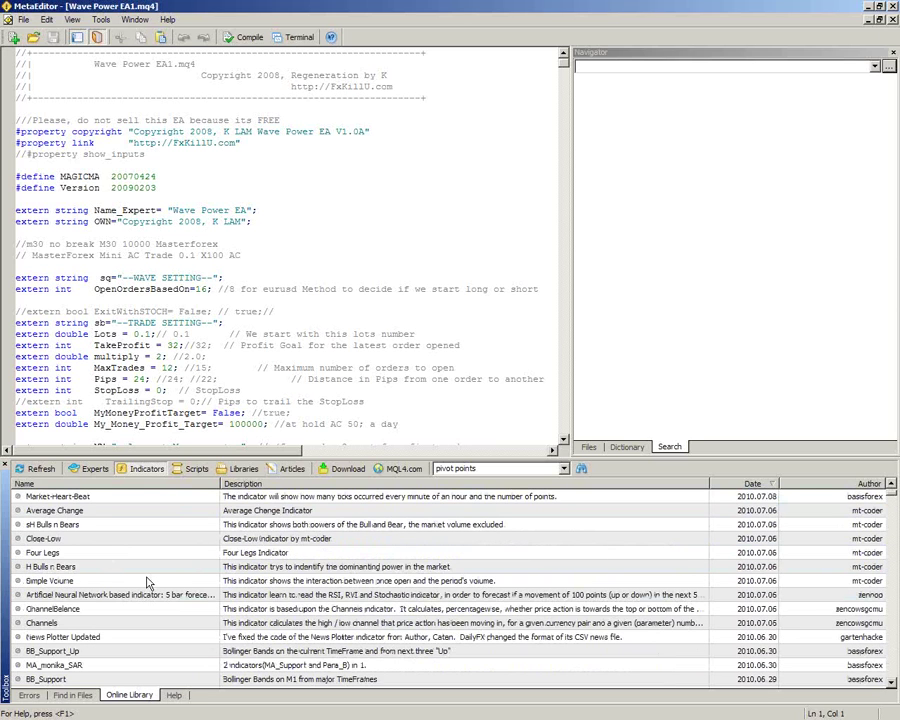
scroll(146, 583, down, 2)
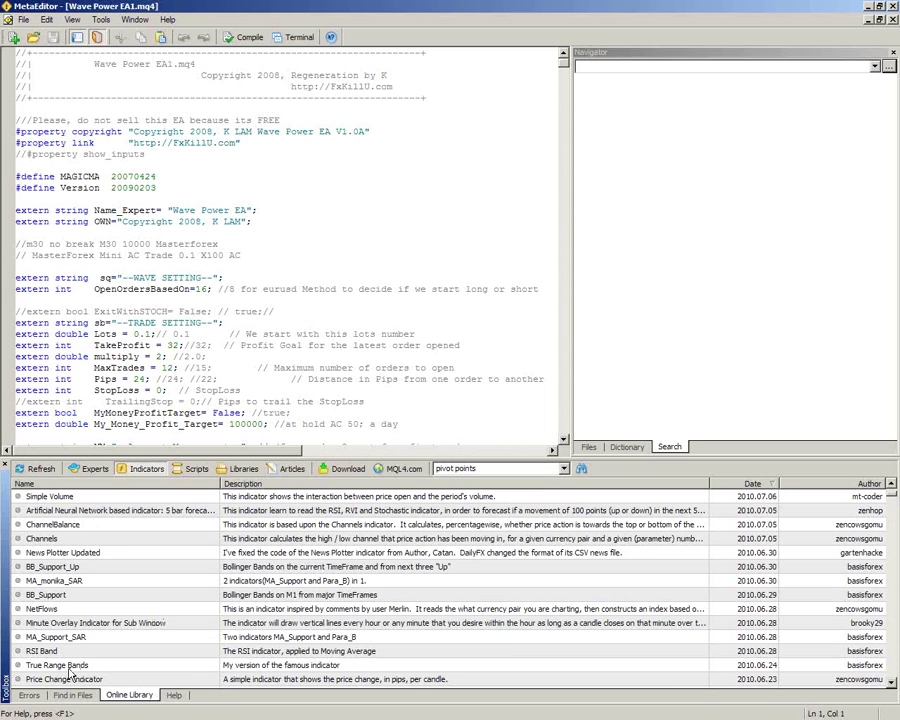
drag(246, 668, 263, 641)
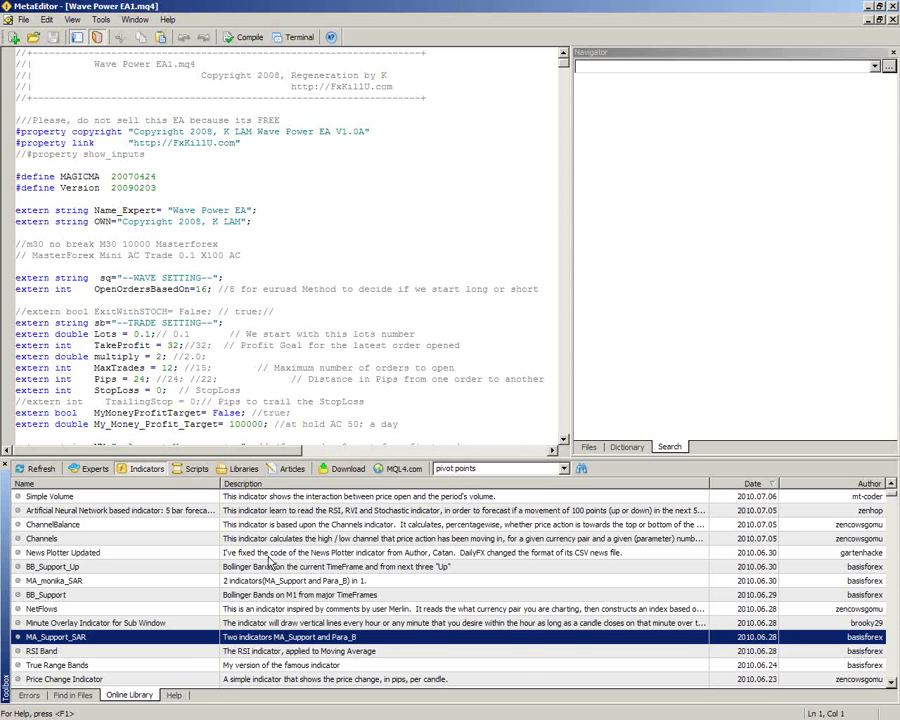
scroll(268, 563, down, 2)
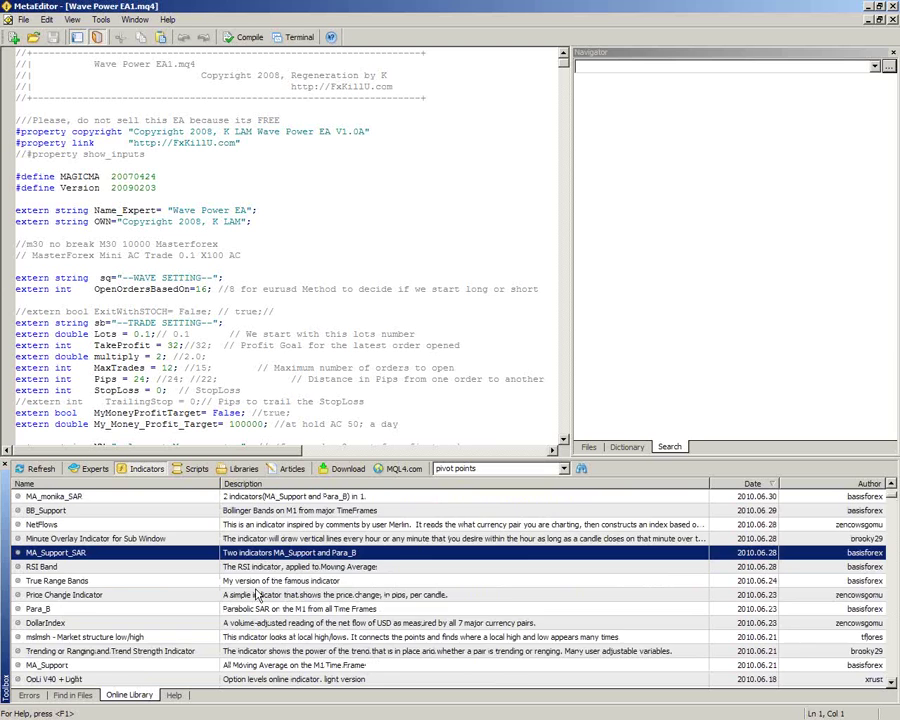
scroll(257, 570, up, 6)
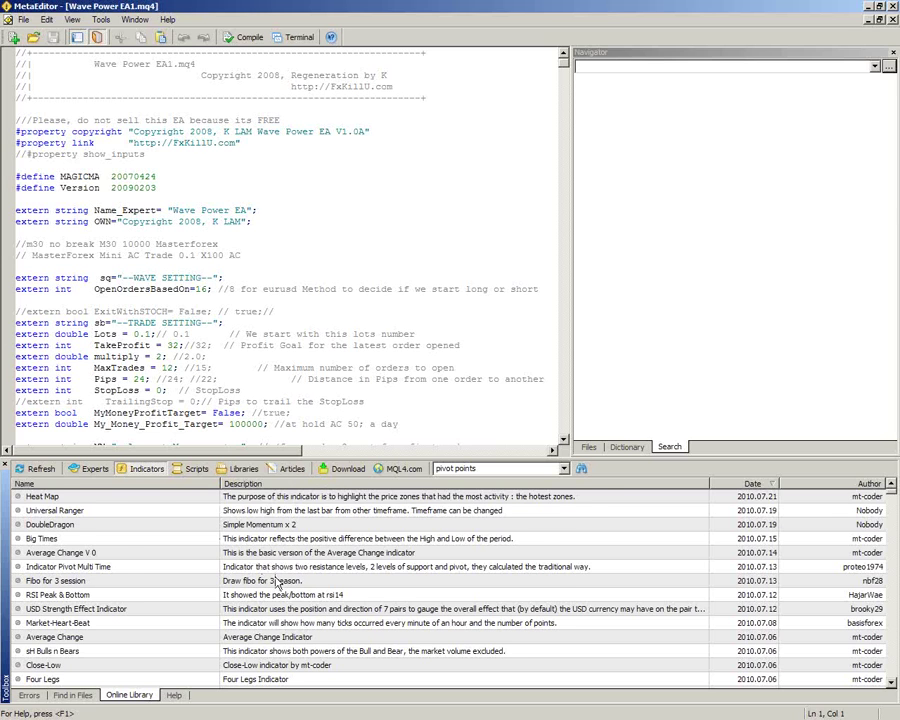
scroll(280, 582, down, 1)
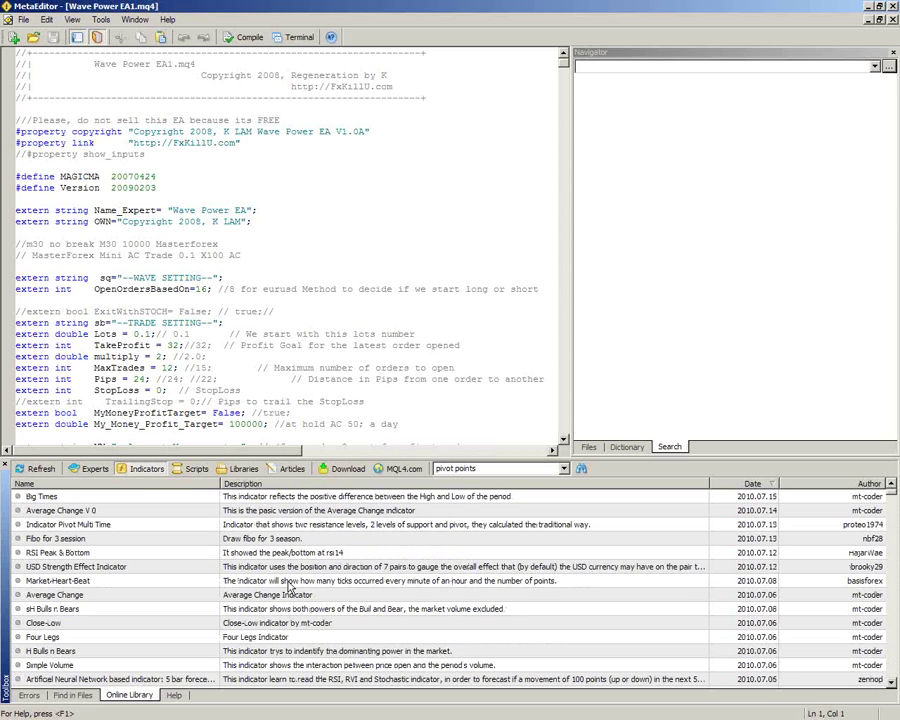
scroll(290, 585, down, 4)
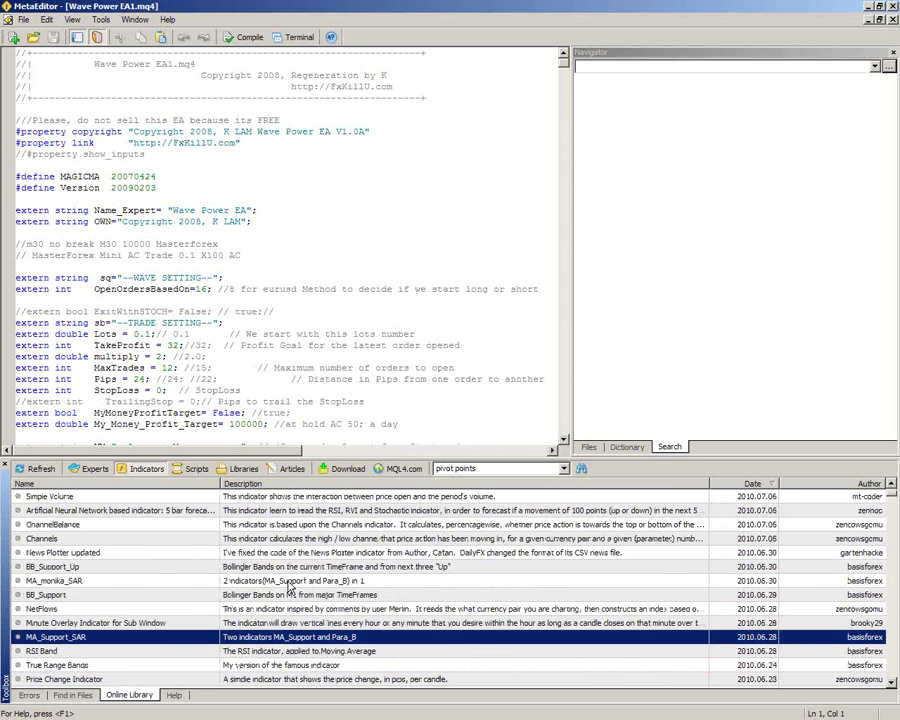
View the Code Base page for the True Range Bands indicator and the MQL4 Reference, and return to the online library.
click(262, 666)
key(F1)
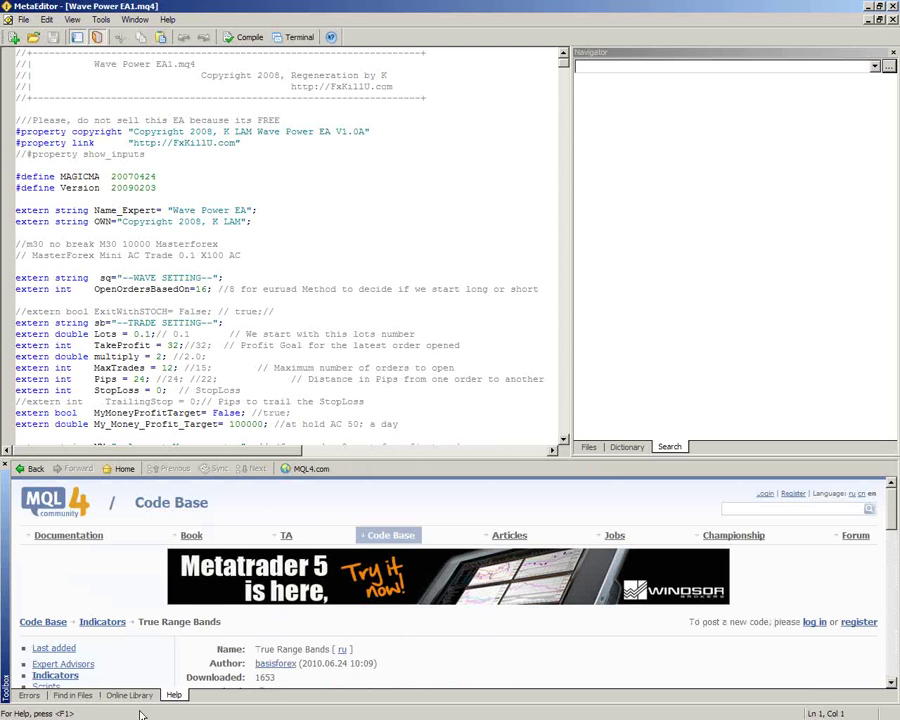
click(30, 468)
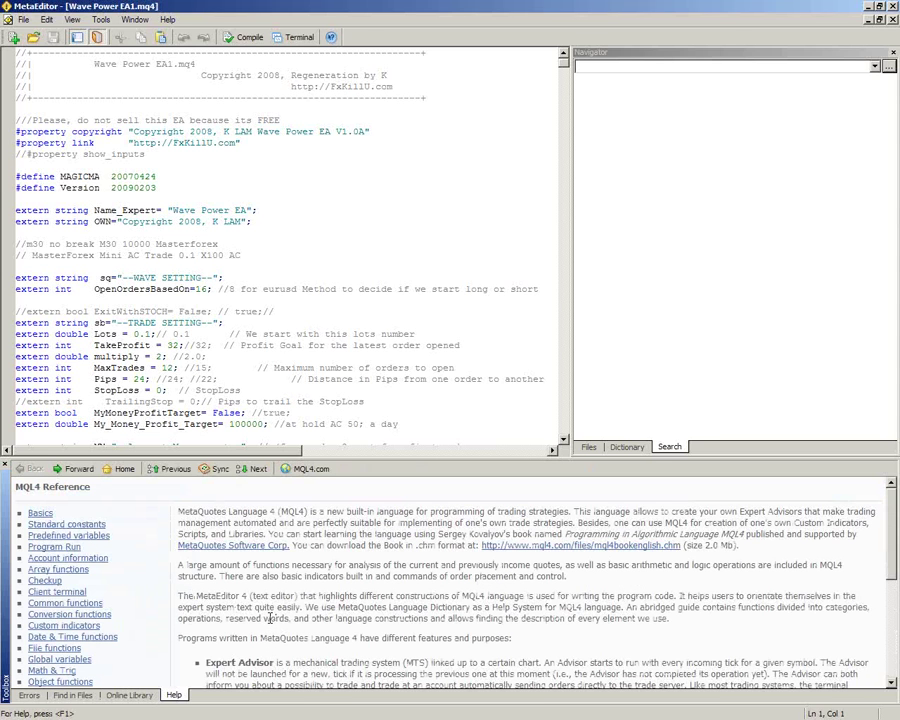
scroll(268, 617, down, 3)
click(129, 695)
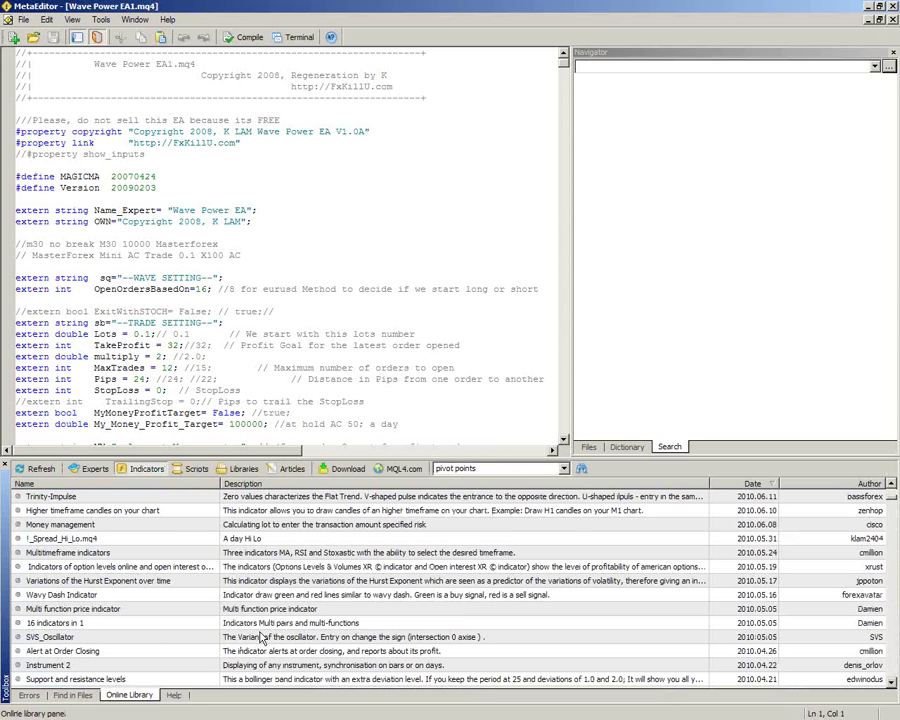
Examine the older indicators in the online library and their descriptions, starting from SVS_Oscillator.
click(262, 638)
scroll(262, 638, down, 5)
scroll(265, 592, up, 3)
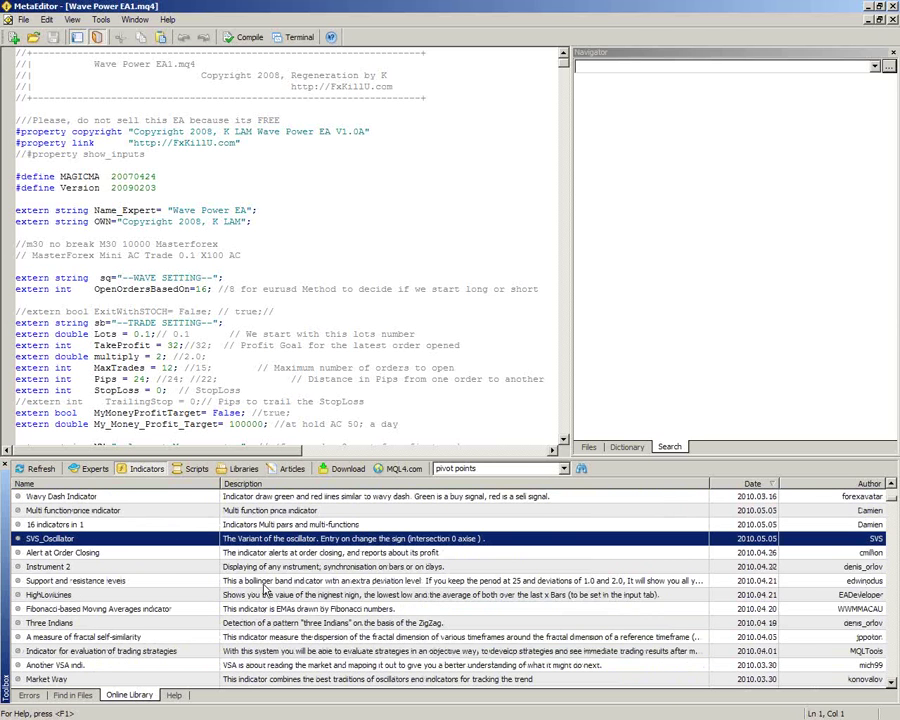
scroll(266, 592, down, 5)
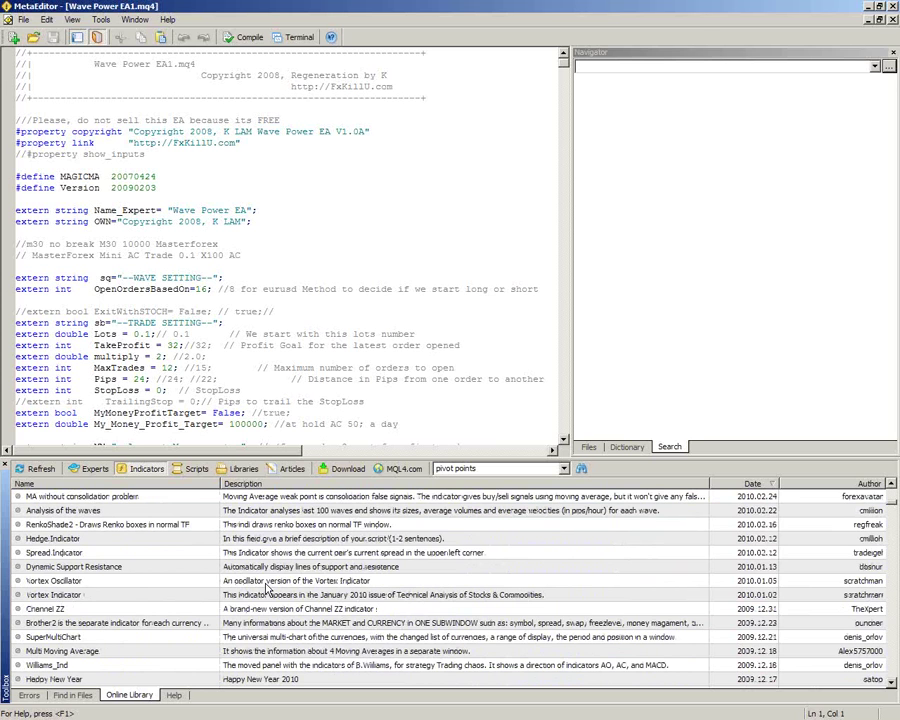
scroll(267, 589, down, 2)
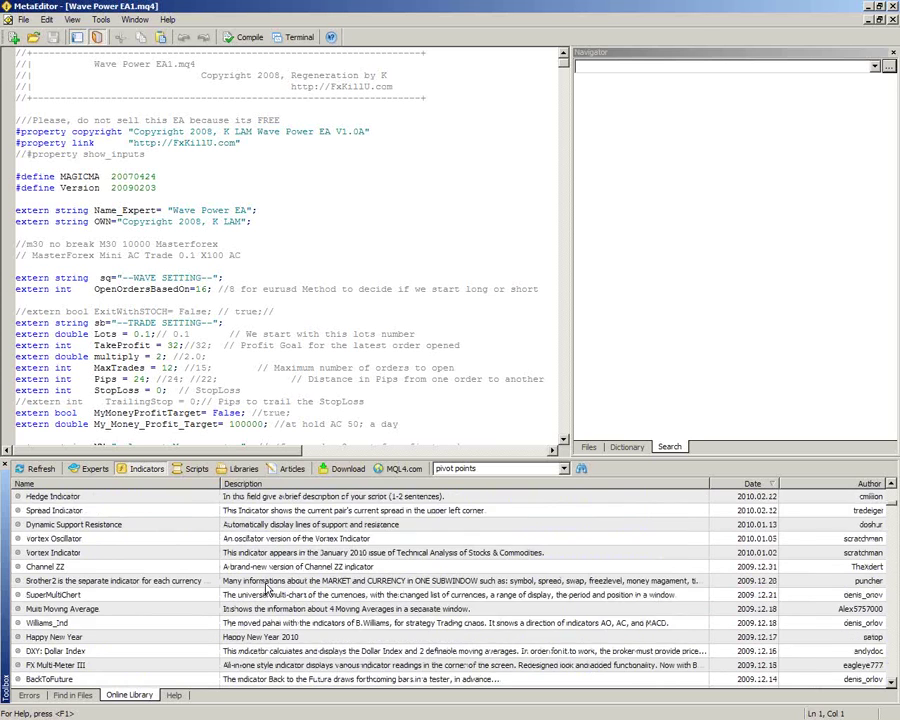
scroll(280, 571, down, 1)
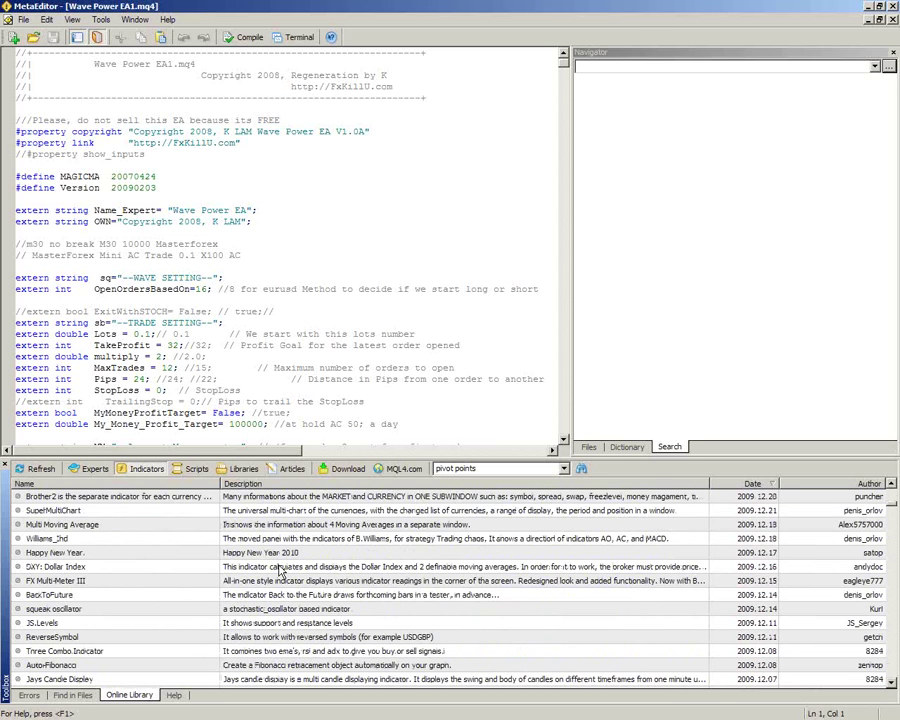
scroll(284, 572, down, 1)
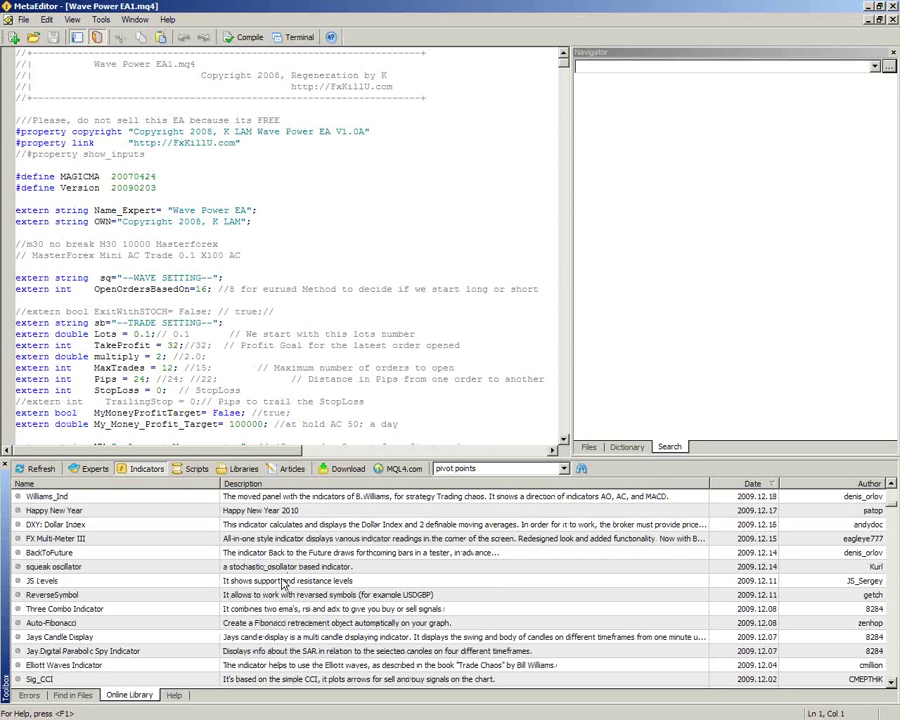
scroll(281, 582, up, 5)
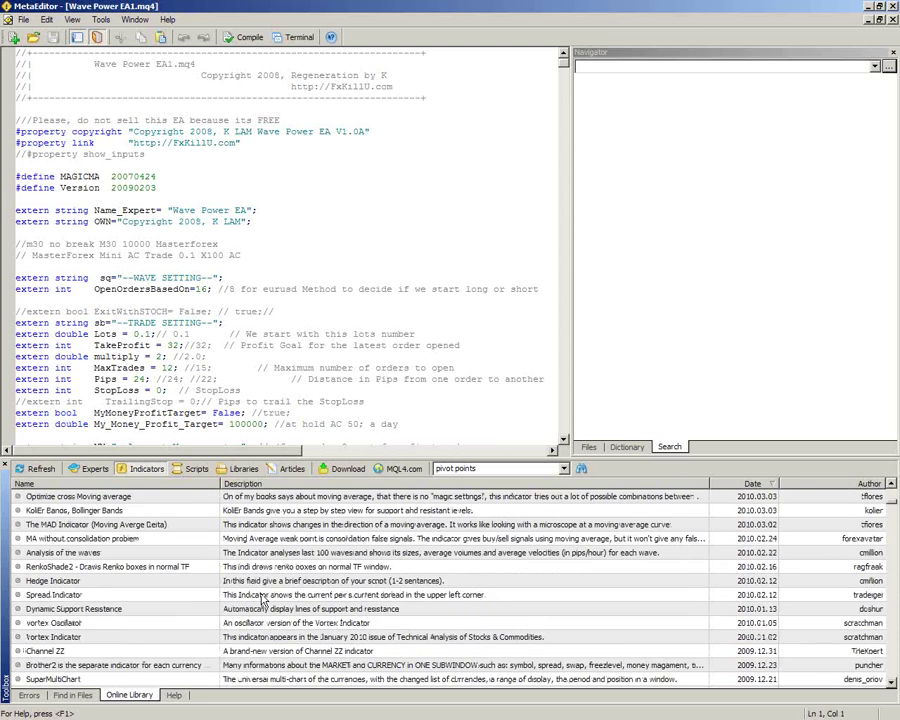
click(265, 581)
scroll(260, 597, up, 8)
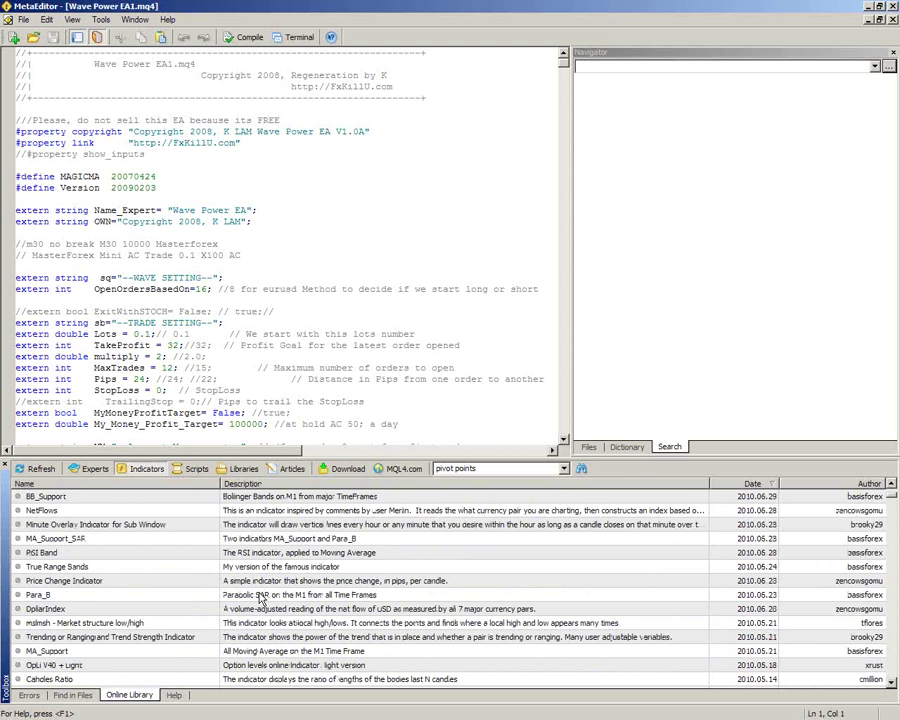
Review the names and descriptions of the online library's indicators from July 2010 back to December 2009.
scroll(260, 598, up, 6)
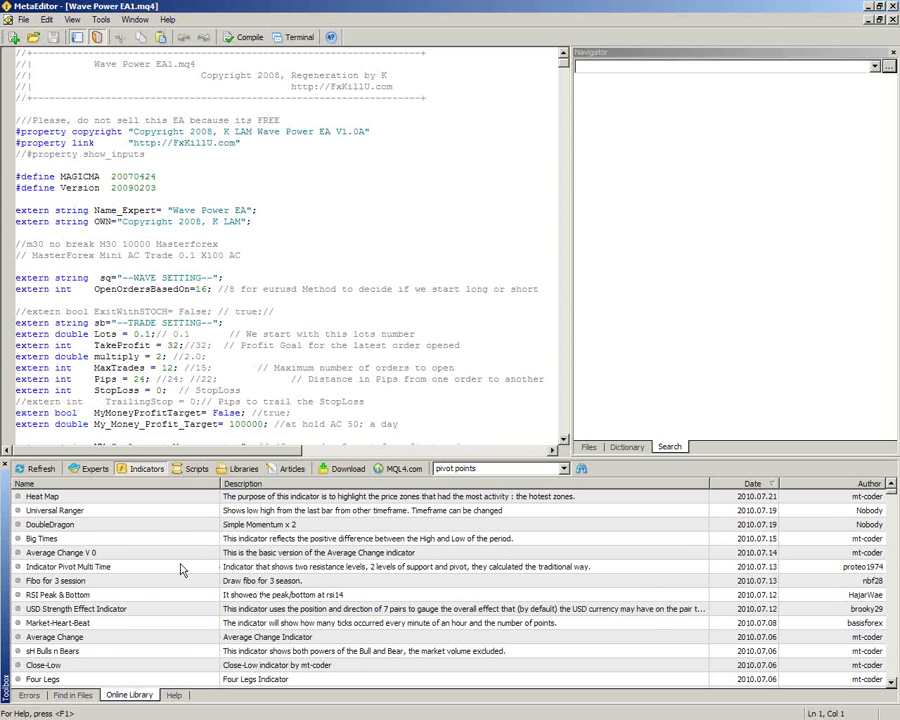
scroll(160, 560, down, 1)
scroll(245, 578, down, 4)
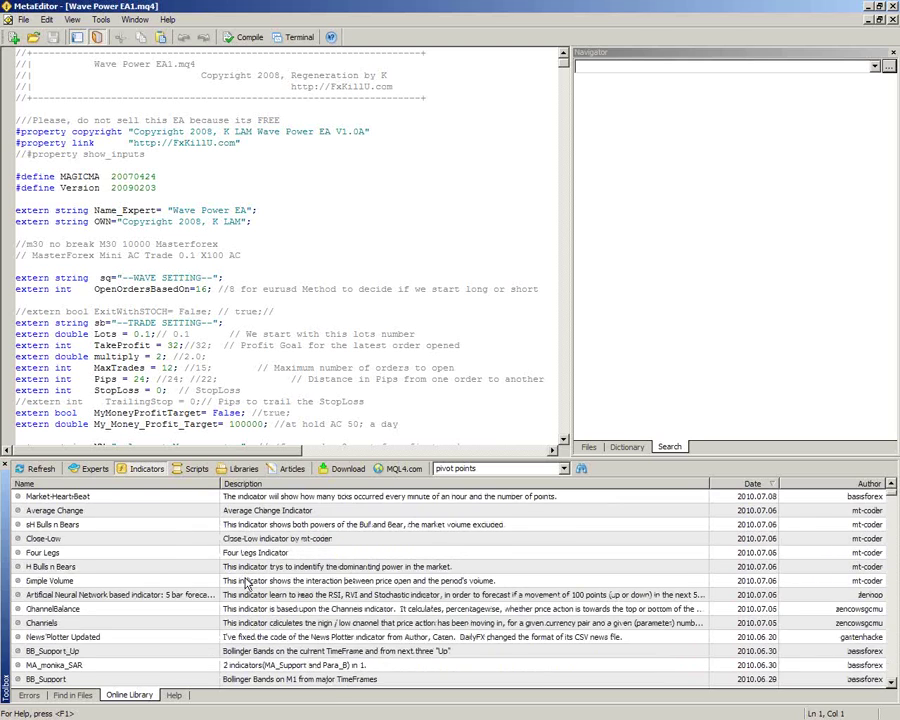
scroll(245, 584, down, 2)
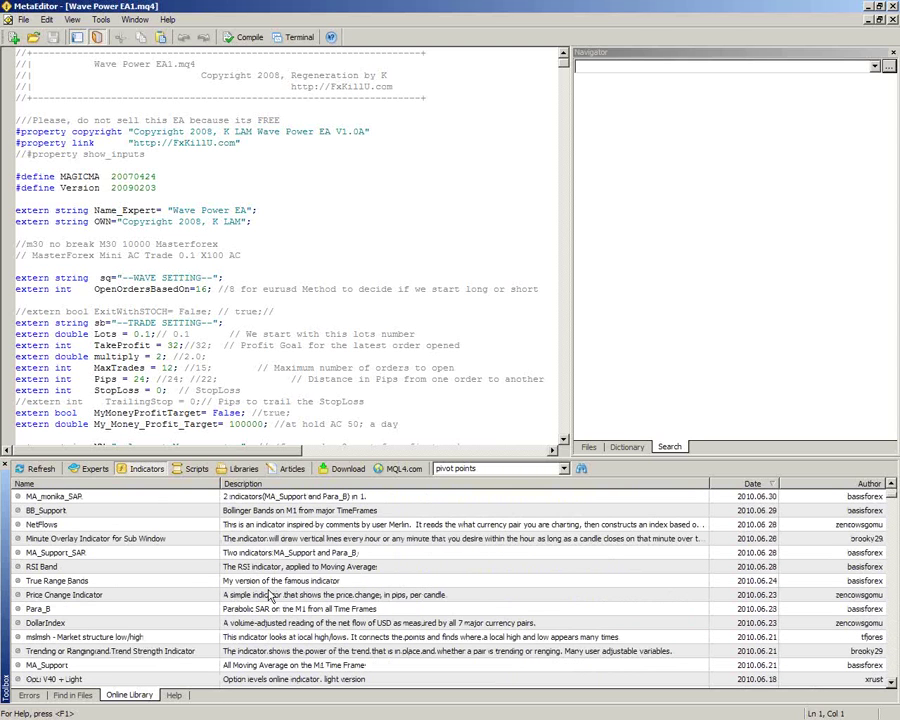
scroll(269, 597, down, 2)
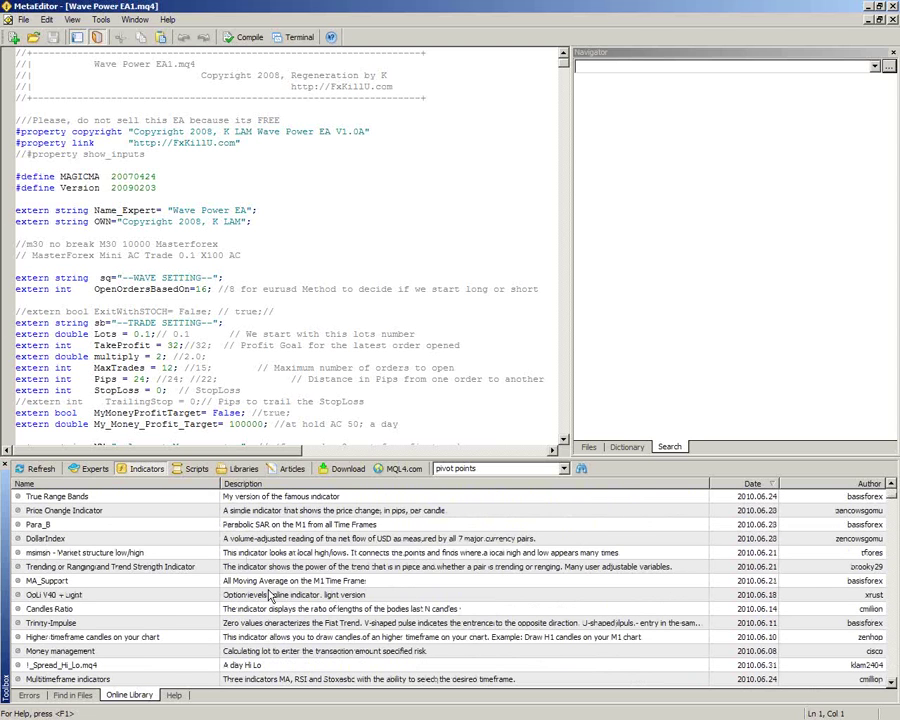
scroll(269, 597, down, 3)
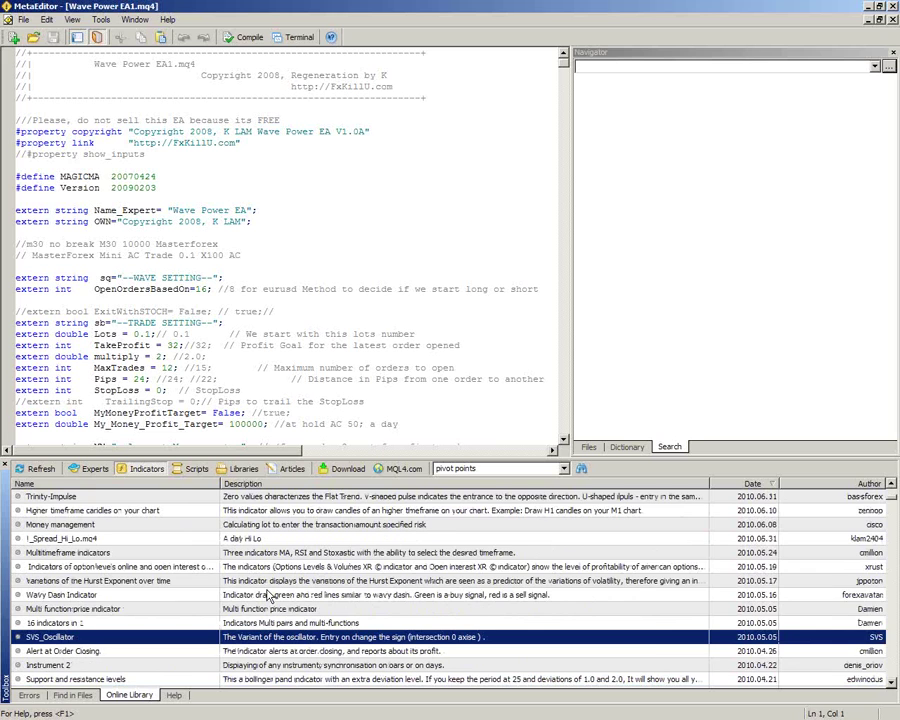
scroll(269, 597, down, 1)
scroll(269, 597, down, 1)
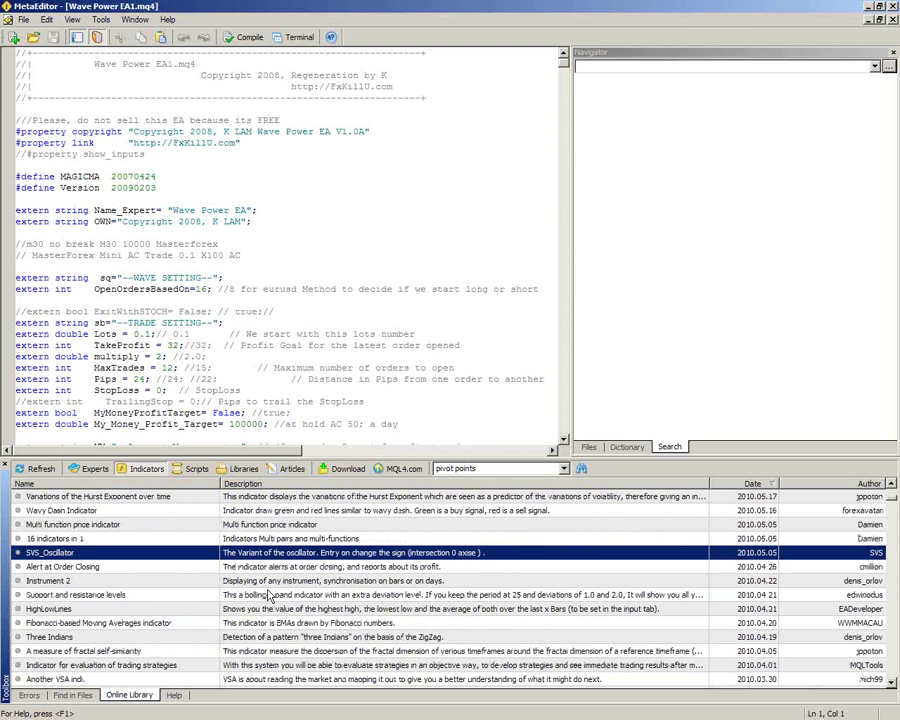
scroll(269, 597, down, 4)
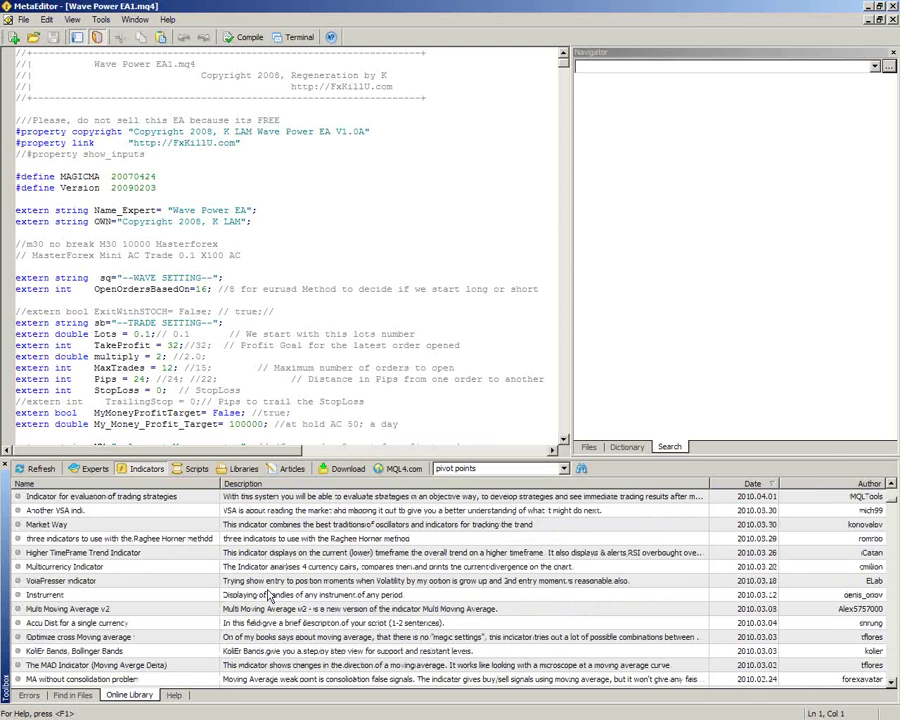
scroll(269, 597, down, 1)
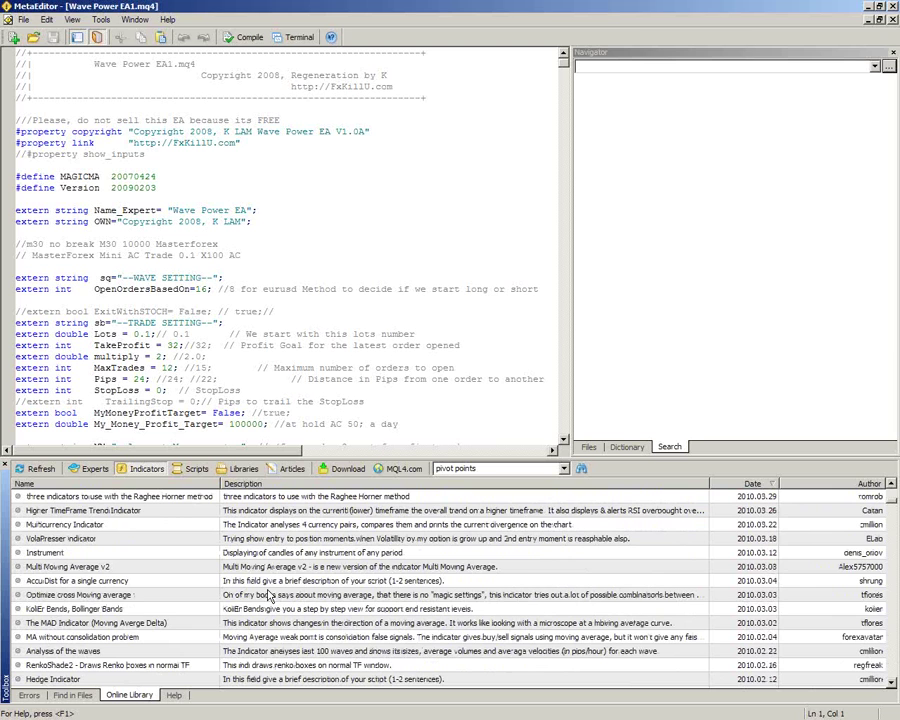
scroll(270, 628, down, 1)
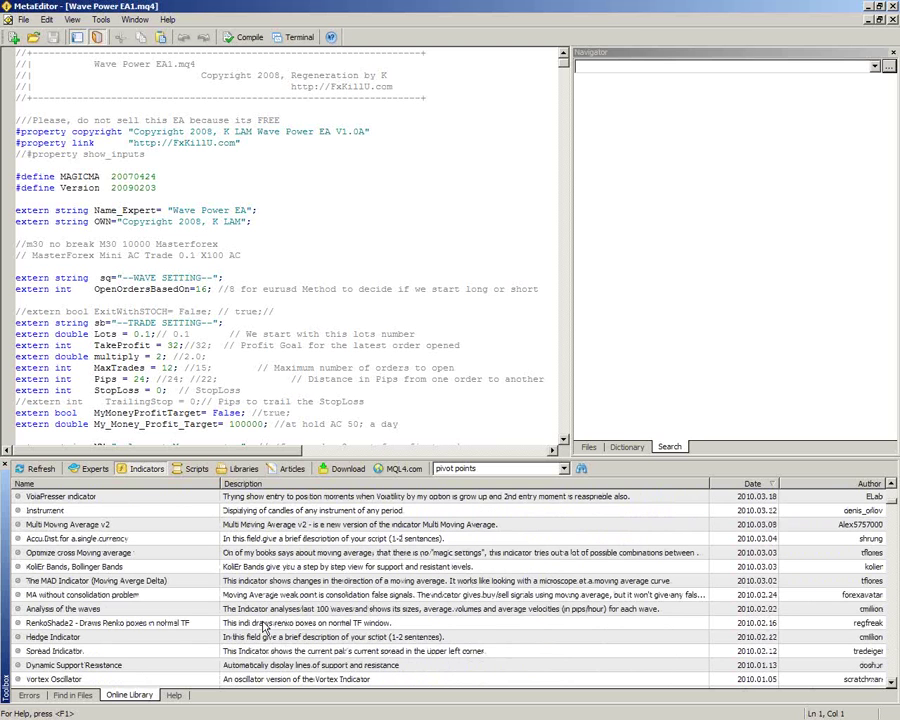
scroll(265, 627, down, 3)
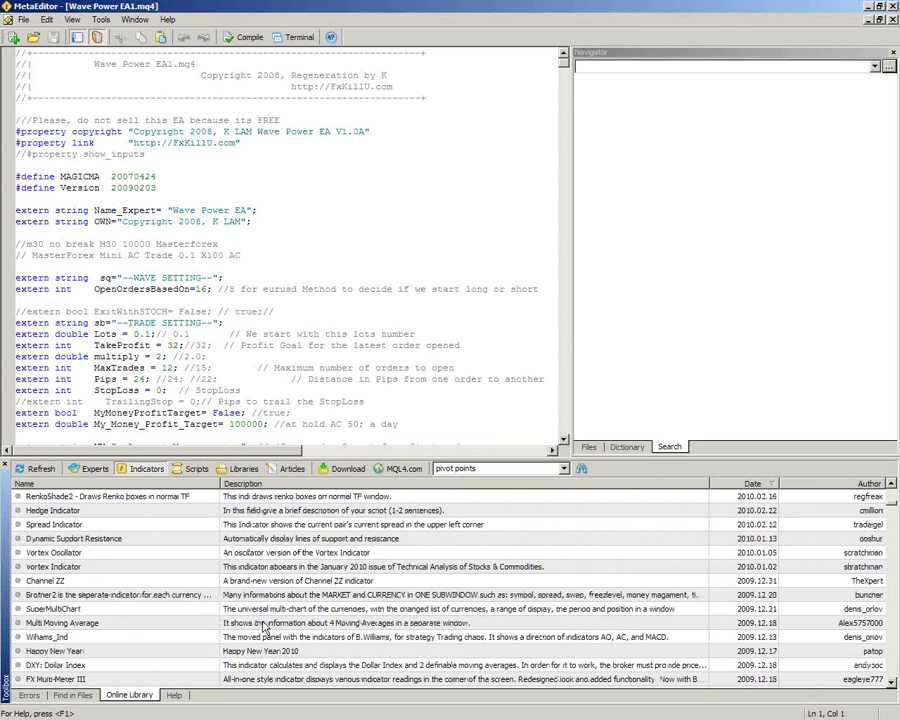
scroll(265, 627, down, 1)
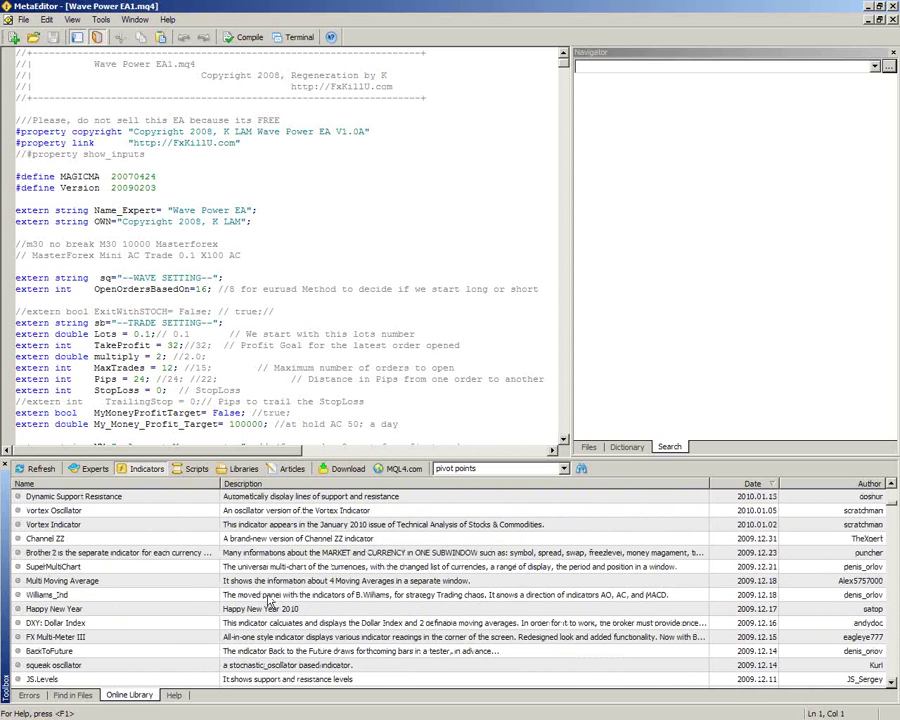
Examine the DXY: Dollar Index and Elliott Waves Indicator entries and the library indicators listed around them.
click(74, 625)
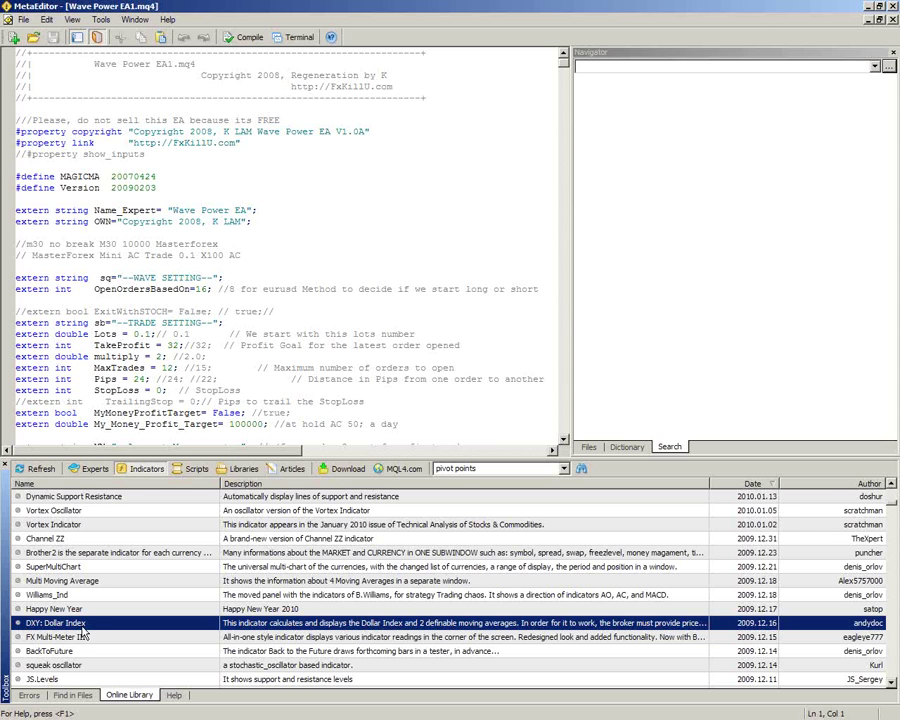
scroll(85, 630, down, 2)
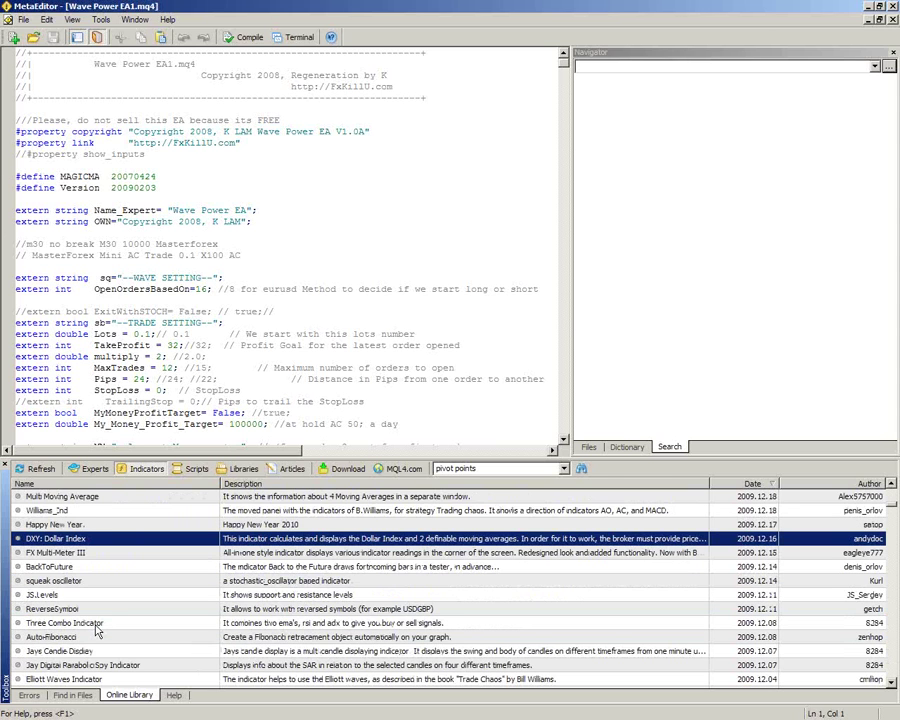
scroll(97, 630, down, 1)
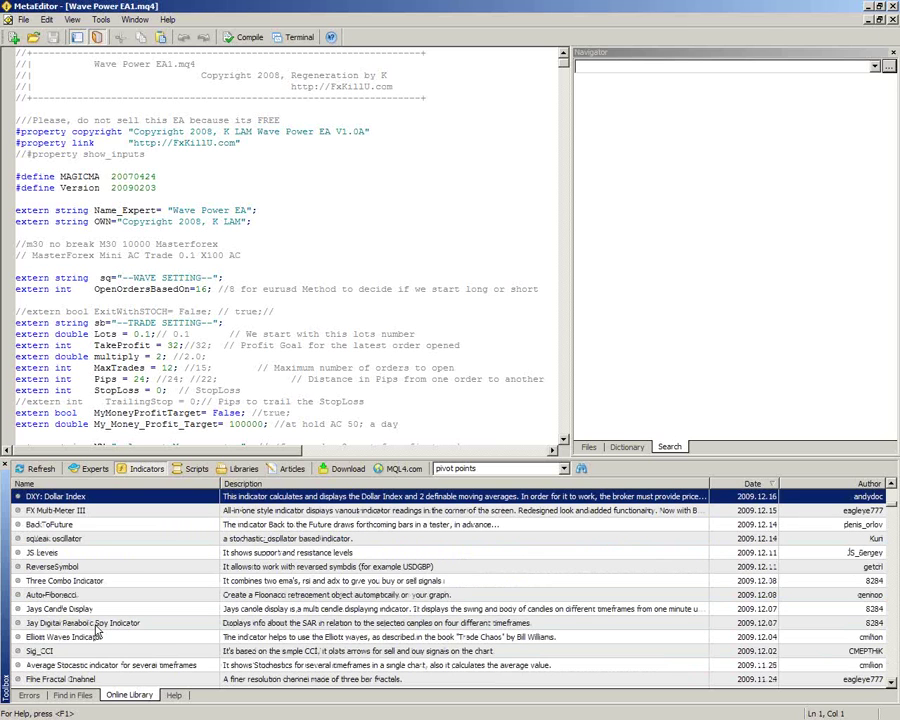
click(100, 637)
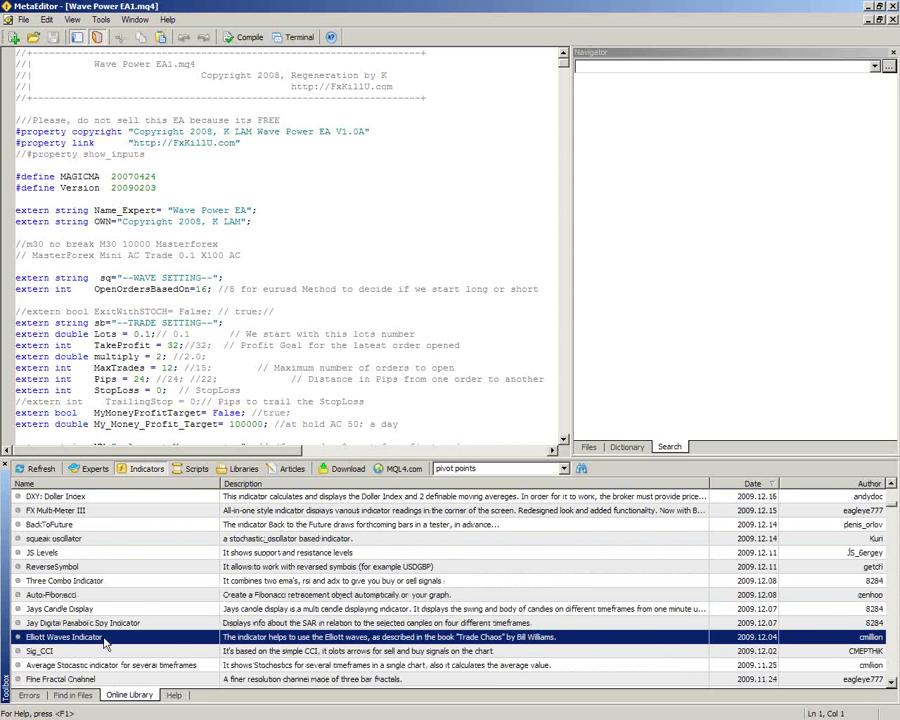
scroll(108, 642, down, 1)
scroll(113, 640, down, 1)
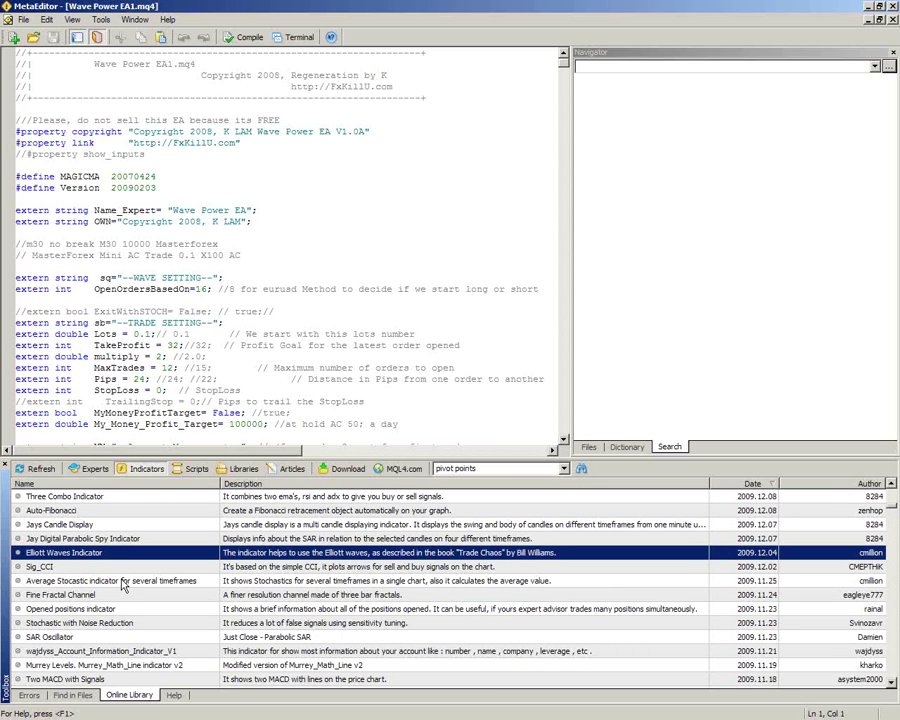
Search the online library for "pivot" and download the Indicator Pivot Multi Time entry.
click(455, 468)
text(pivot)
click(581, 468)
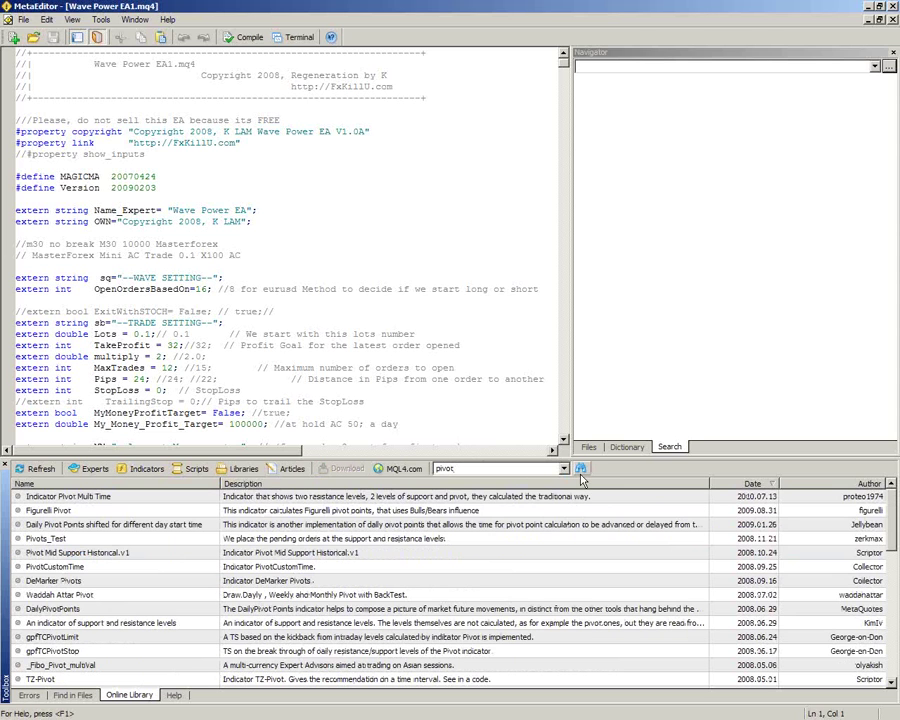
click(315, 567)
click(158, 497)
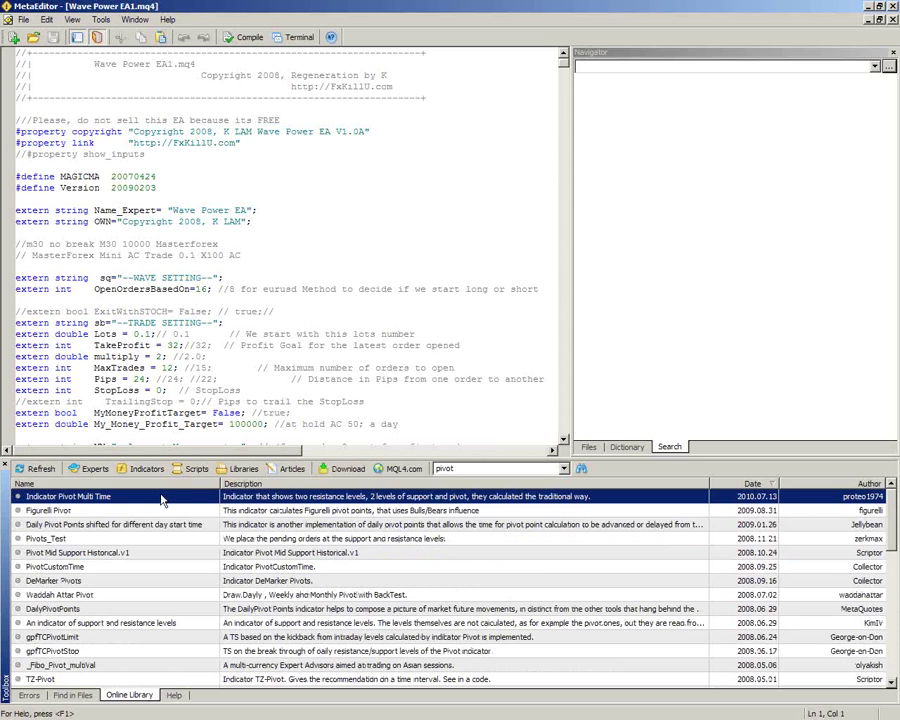
right_click(121, 498)
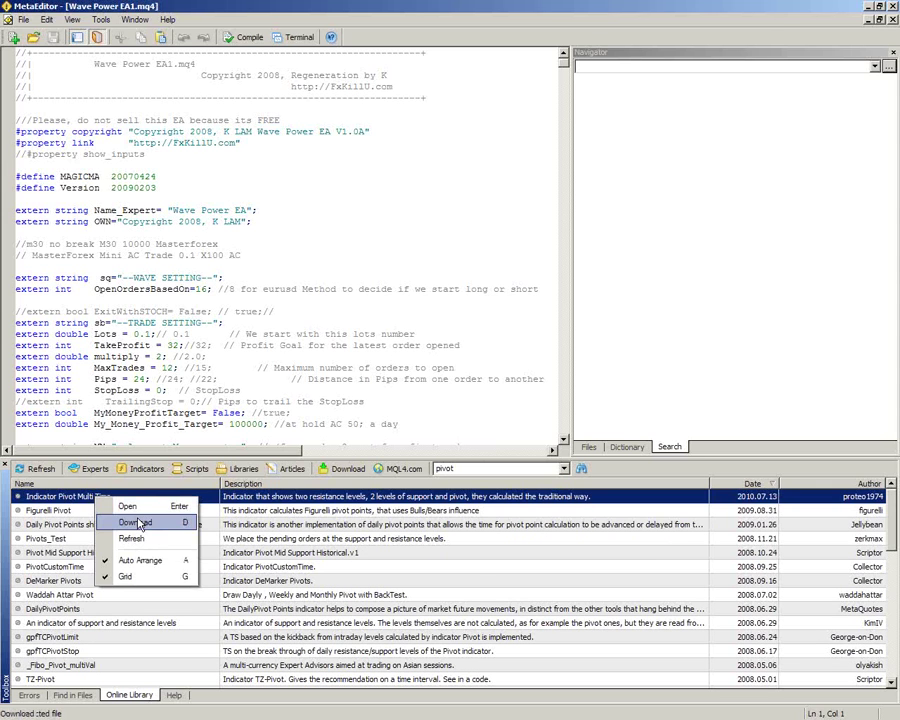
click(145, 521)
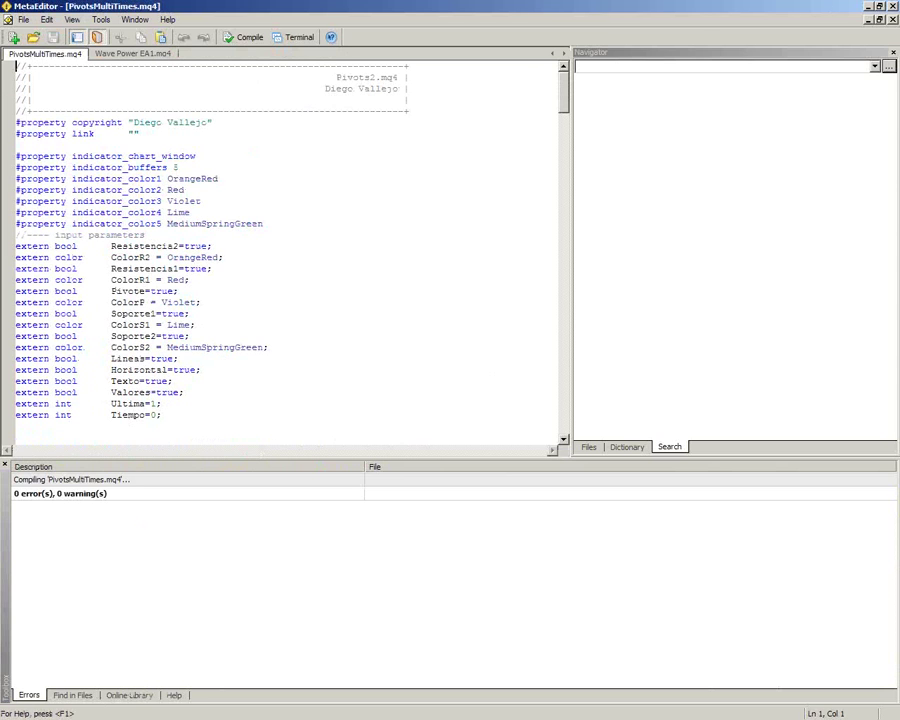
Switch back to the MetaTrader terminal and look through the built-in indicators in the Navigator.
click(868, 6)
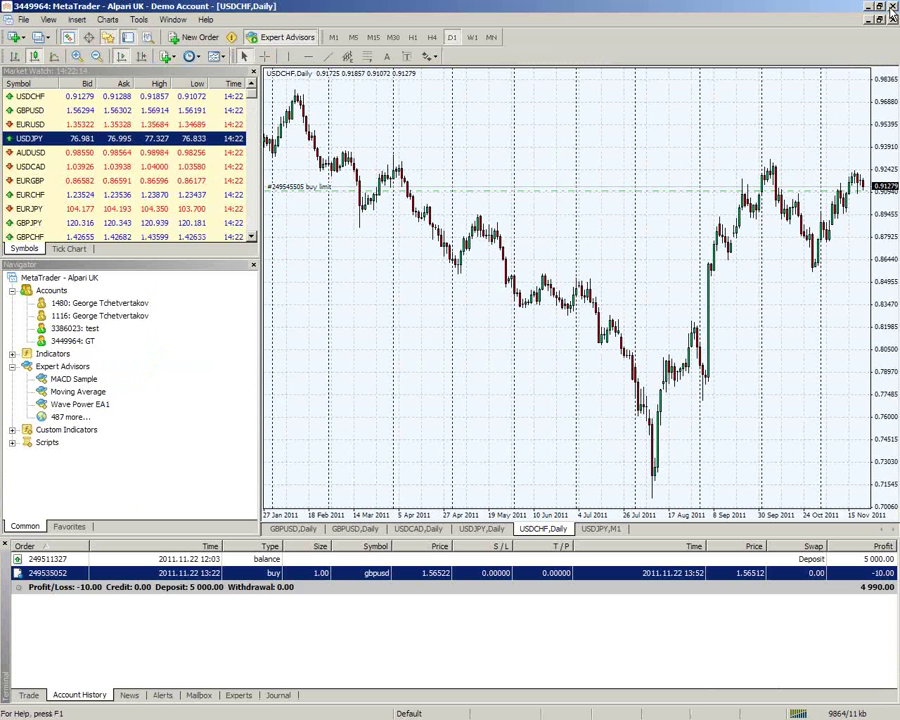
double_click(50, 354)
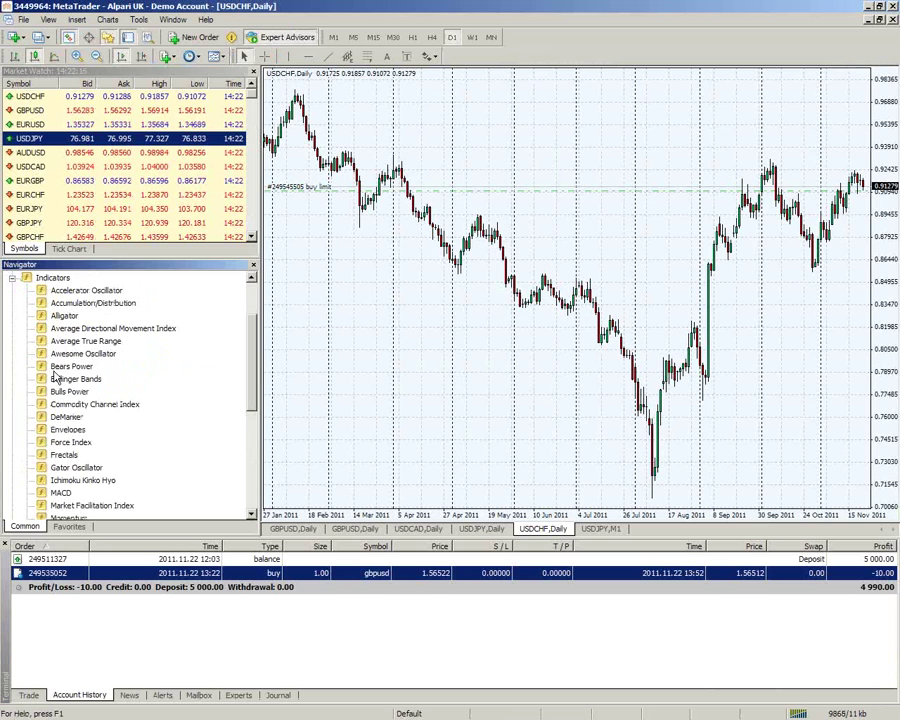
click(88, 392)
scroll(100, 400, down, 4)
scroll(100, 400, up, 6)
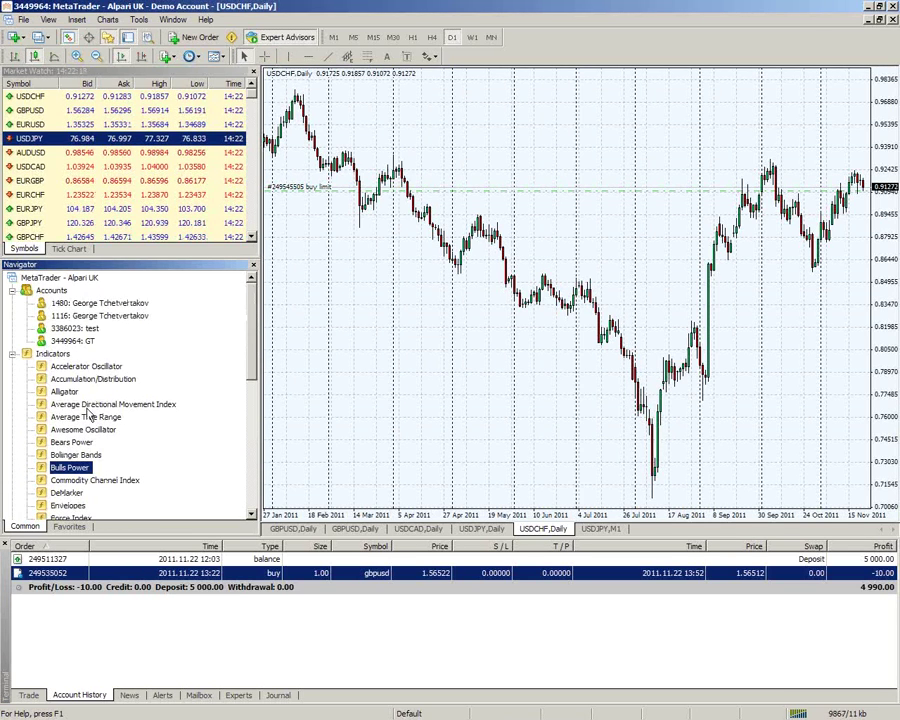
Collapse the built-in indicators and expert advisors, and apply the PivotsMultiTimes custom indicator to the USDCHF daily chart.
click(12, 355)
click(12, 366)
click(12, 379)
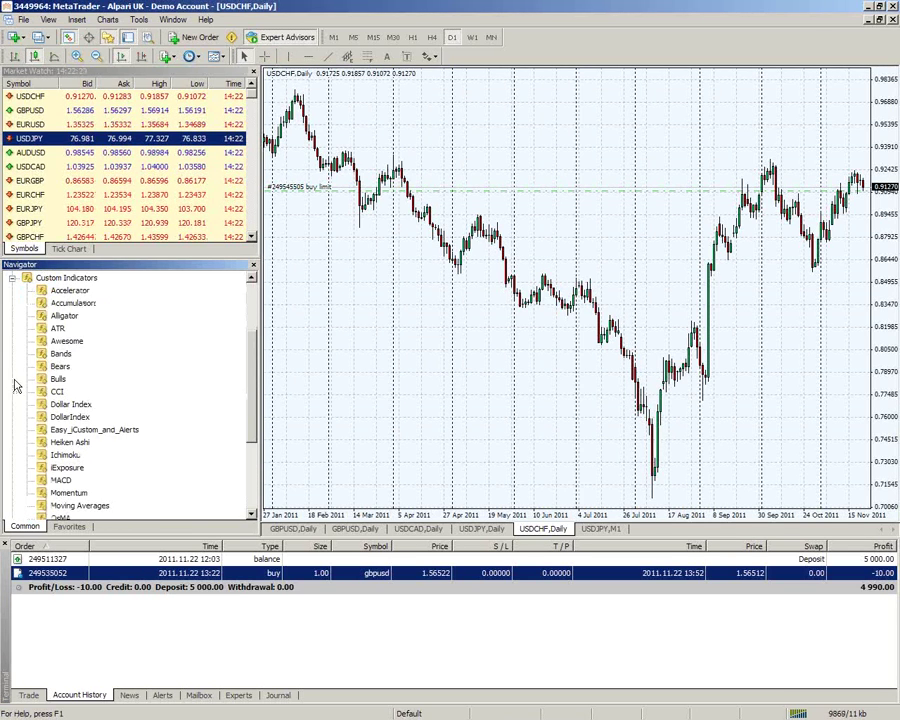
click(84, 405)
scroll(94, 440, down, 4)
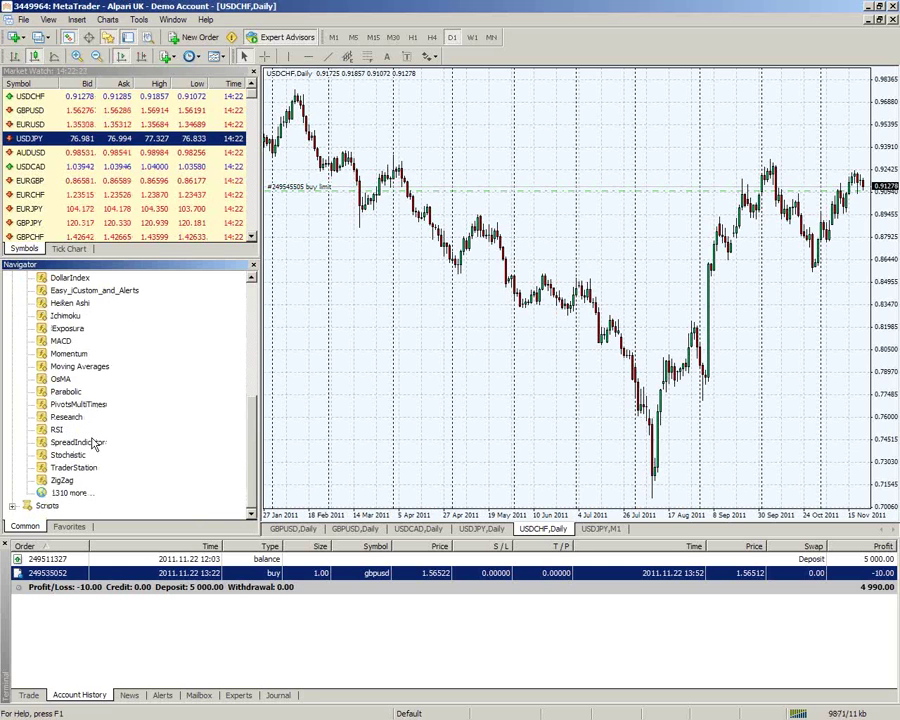
drag(80, 404, 464, 362)
click(460, 438)
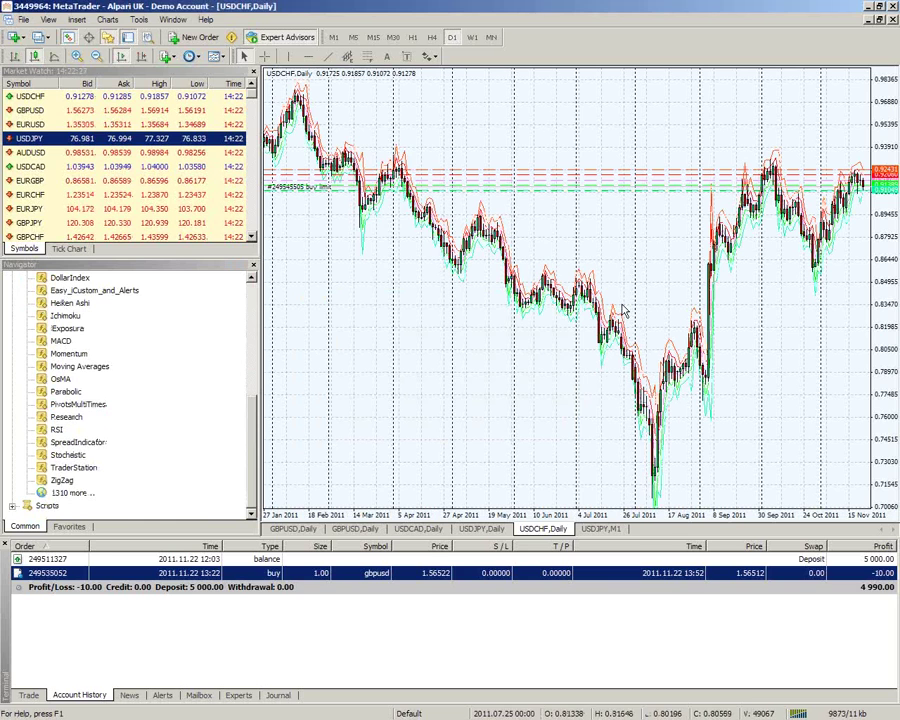
View the USDCHF pivot lines on the M15 timeframe, return to daily, and show the Experts log.
click(373, 38)
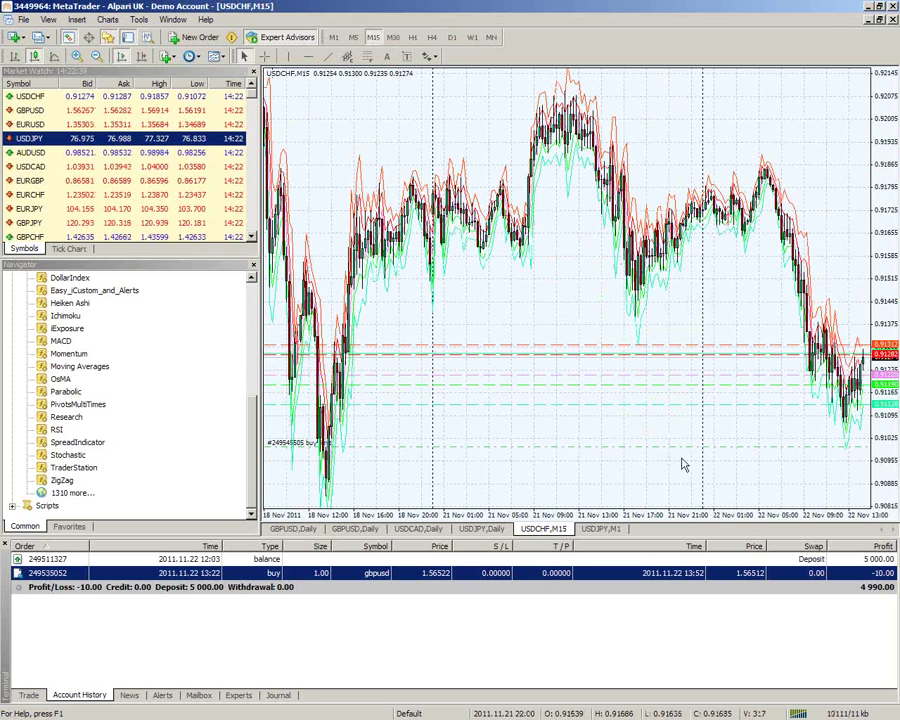
click(451, 37)
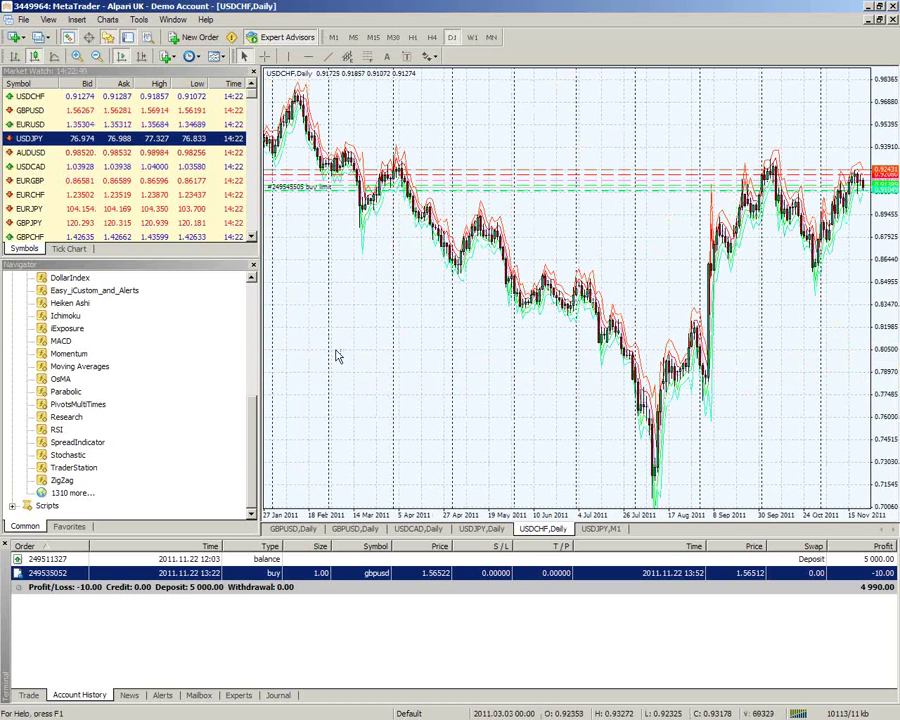
click(207, 696)
click(238, 695)
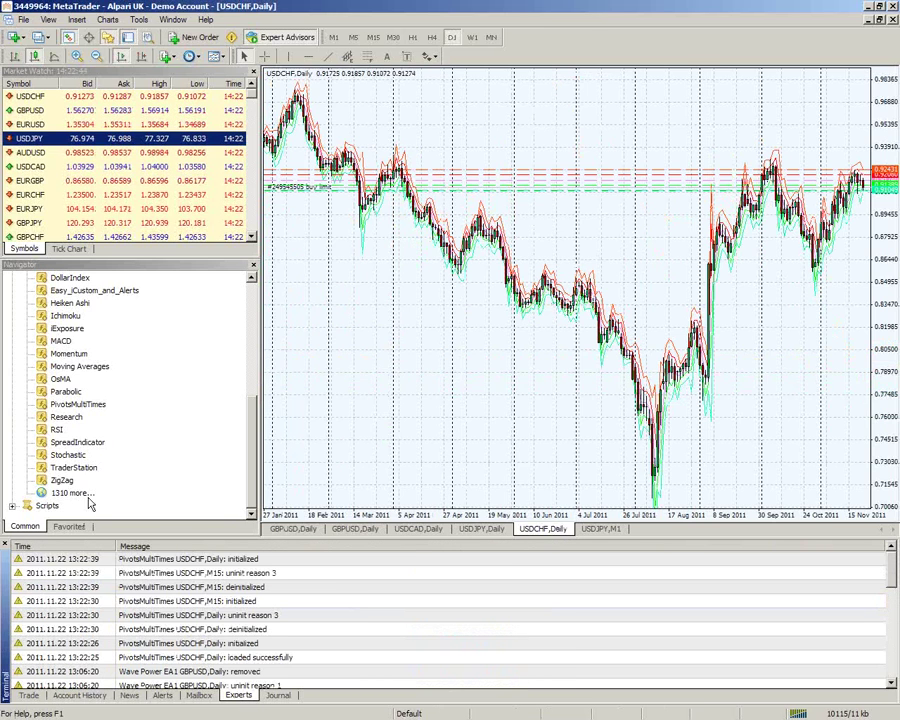
Look over the custom indicators, including SpreadIndicator, and expand the built-in indicators to compare the available choices.
click(88, 443)
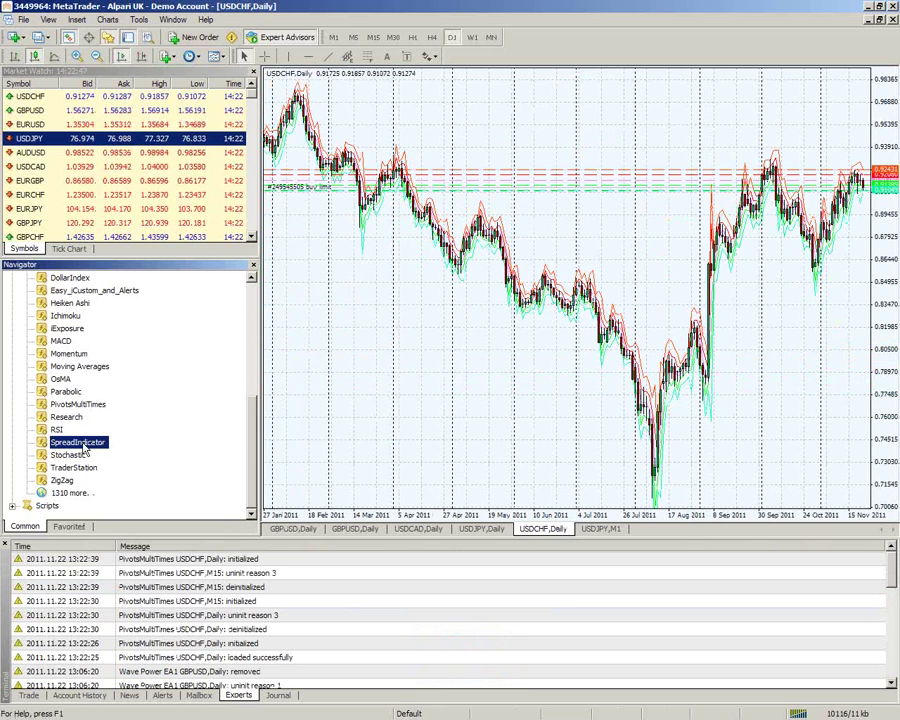
scroll(86, 452, up, 1)
scroll(85, 449, up, 1)
scroll(85, 449, up, 3)
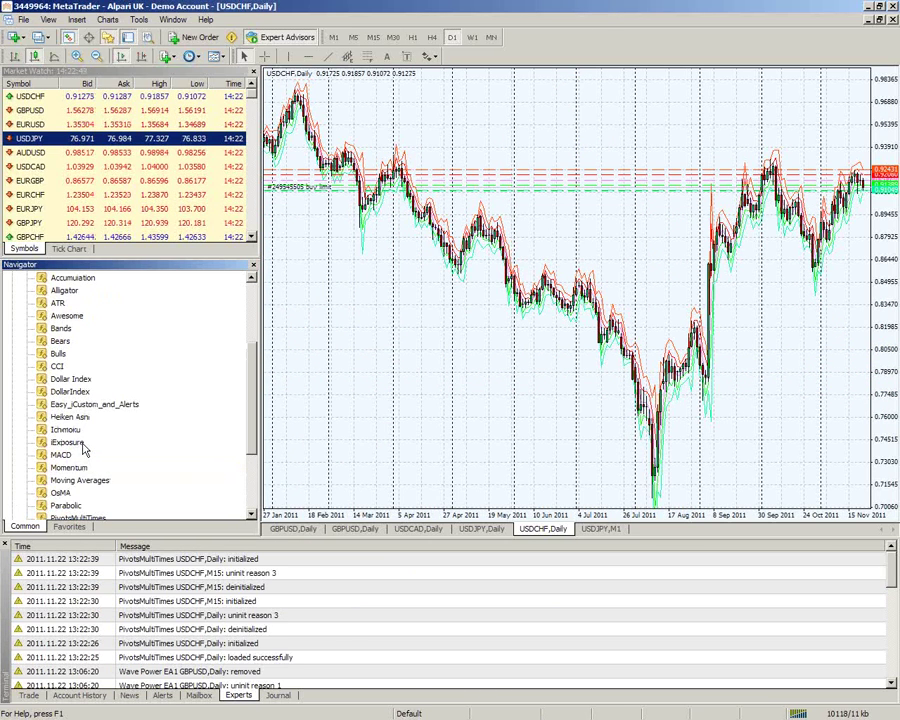
click(12, 302)
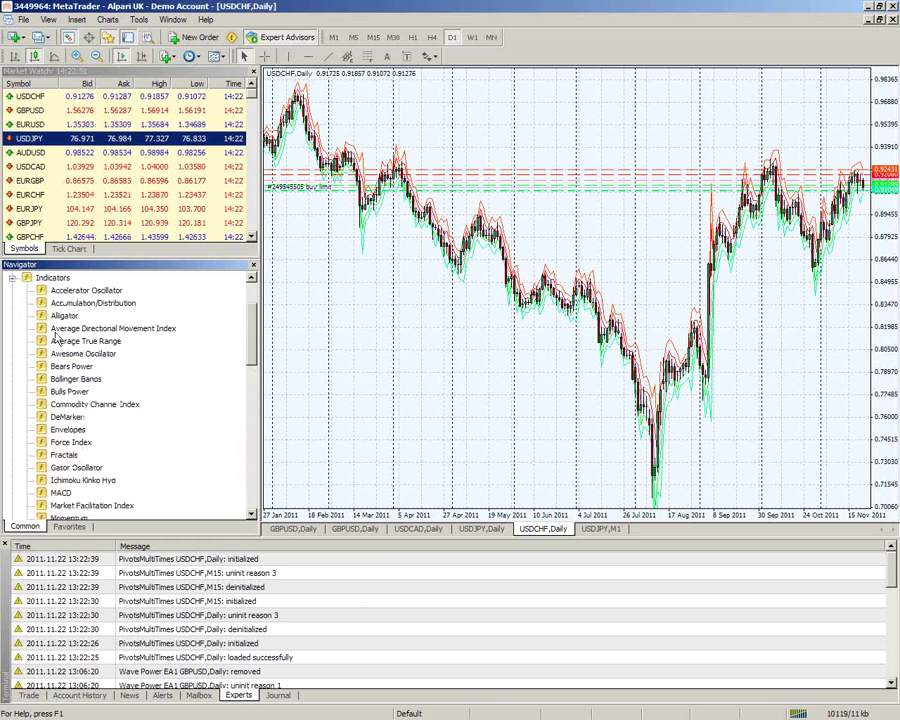
scroll(95, 398, down, 5)
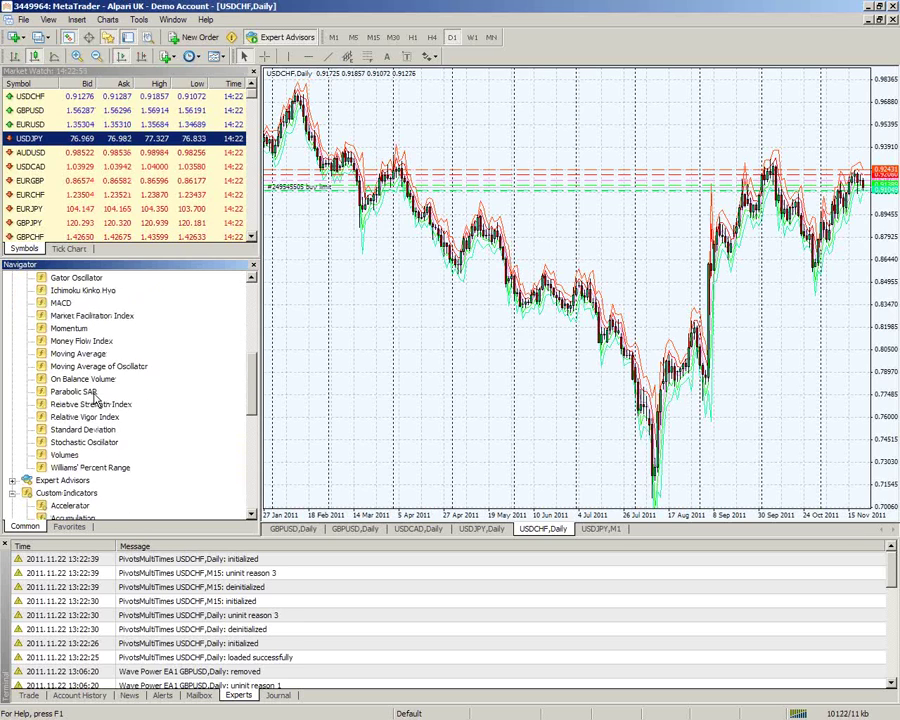
scroll(95, 400, up, 3)
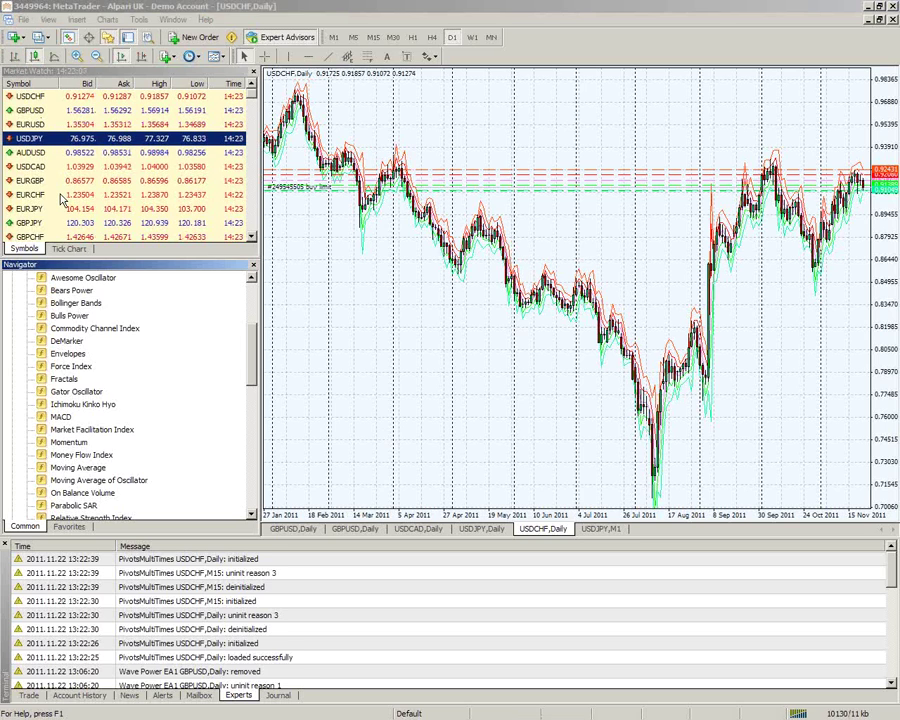
Enlarge the Market Watch area to list more symbols, and show the account's open trades and pending orders.
drag(176, 257, 166, 297)
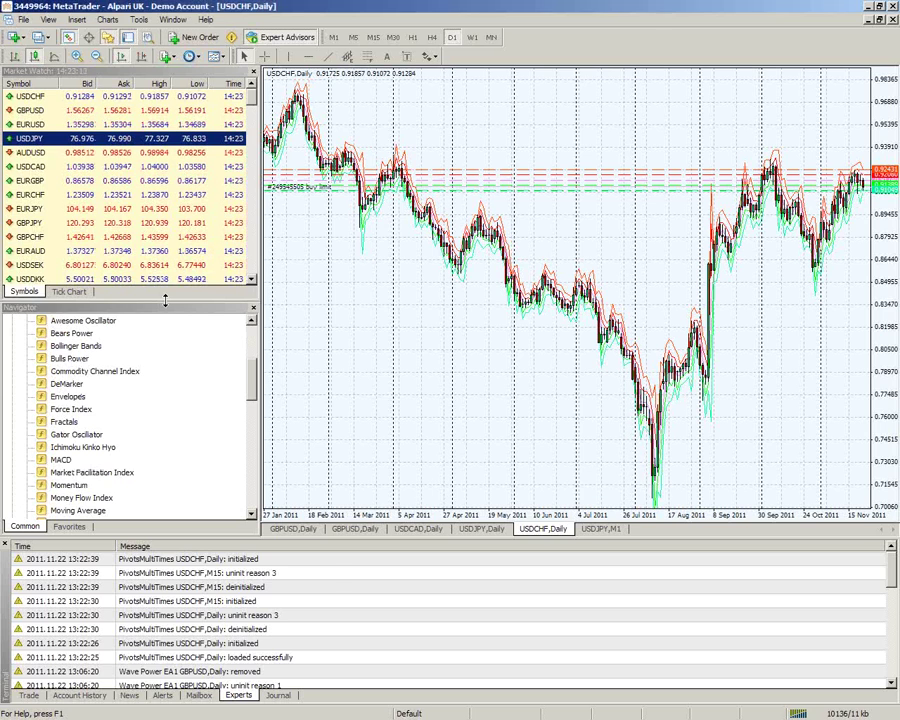
click(33, 696)
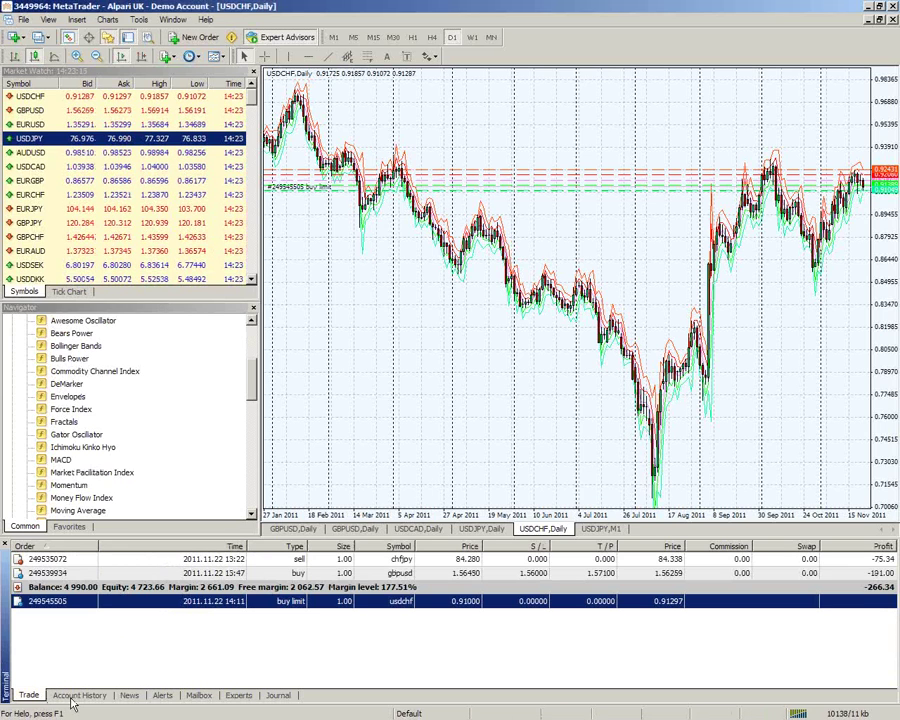